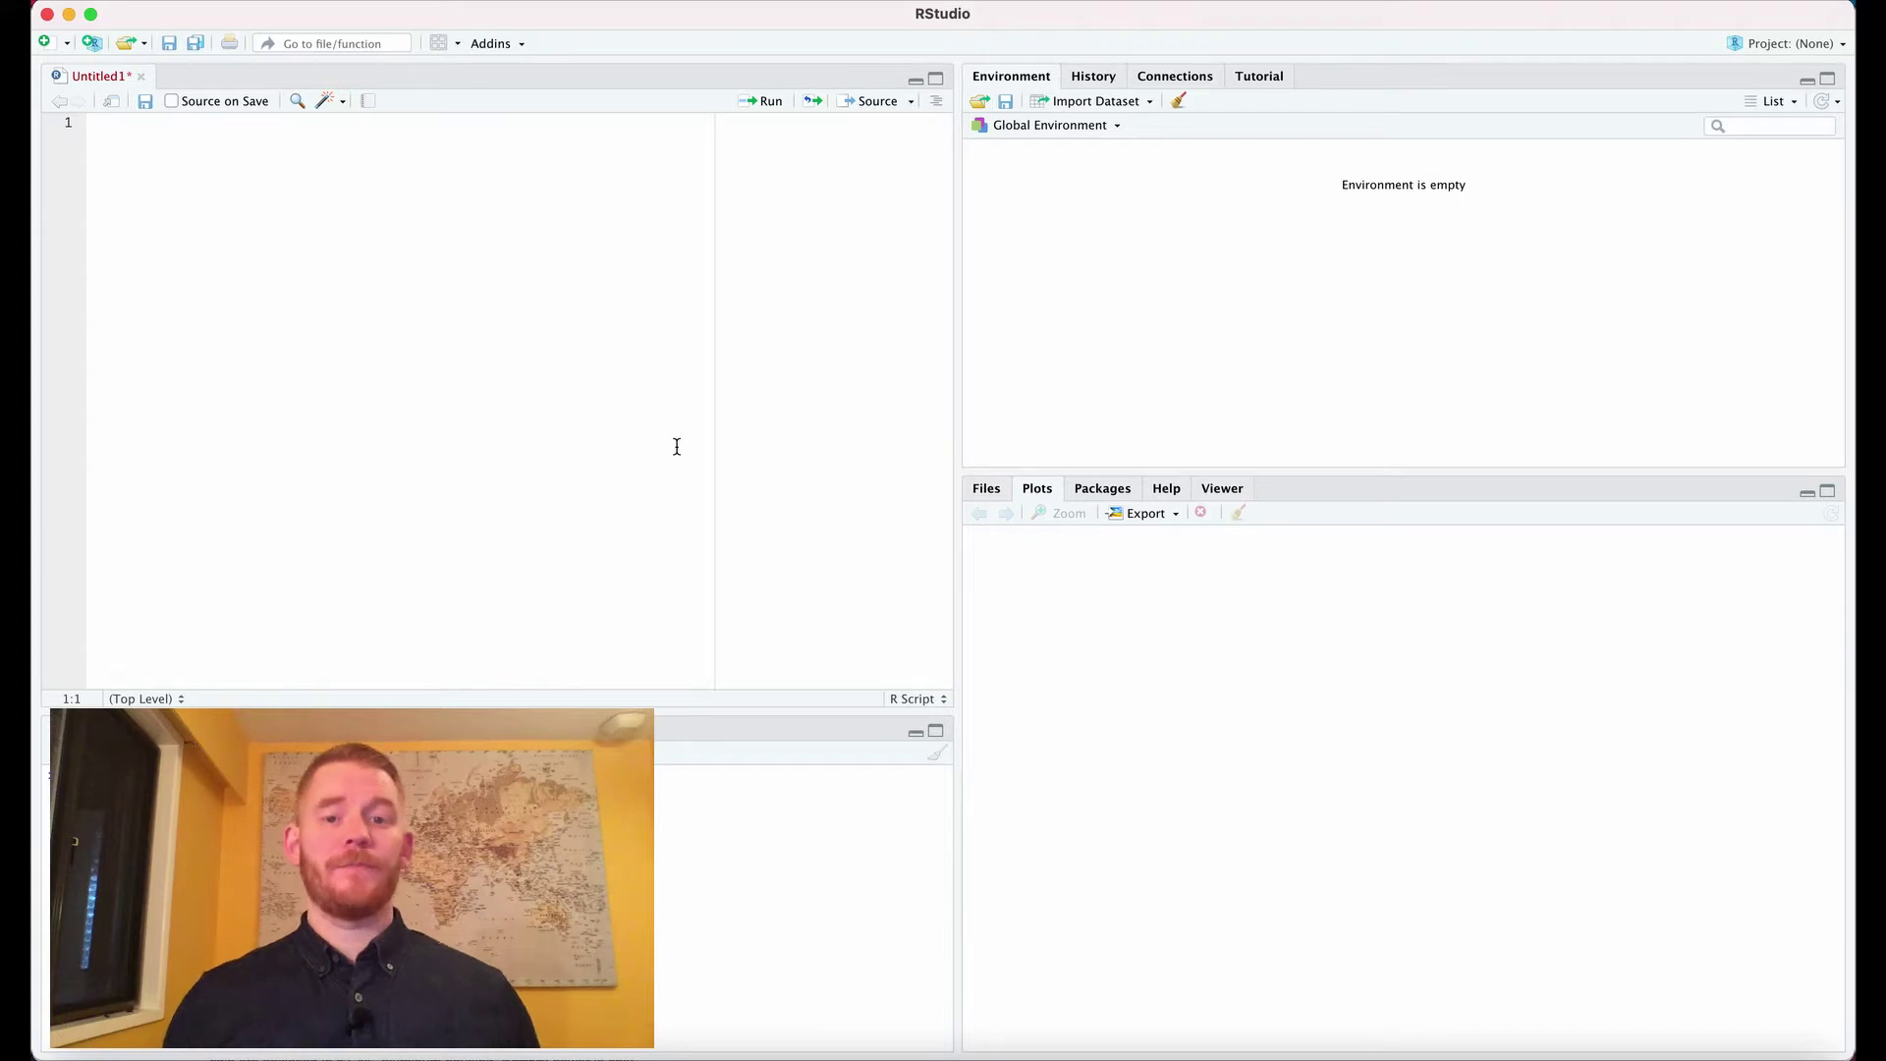
Start plot_data with a Values column of four rnorm samples (means 10, 15, 12, 6; sd 2)
{"action": "key", "text": "Return"}
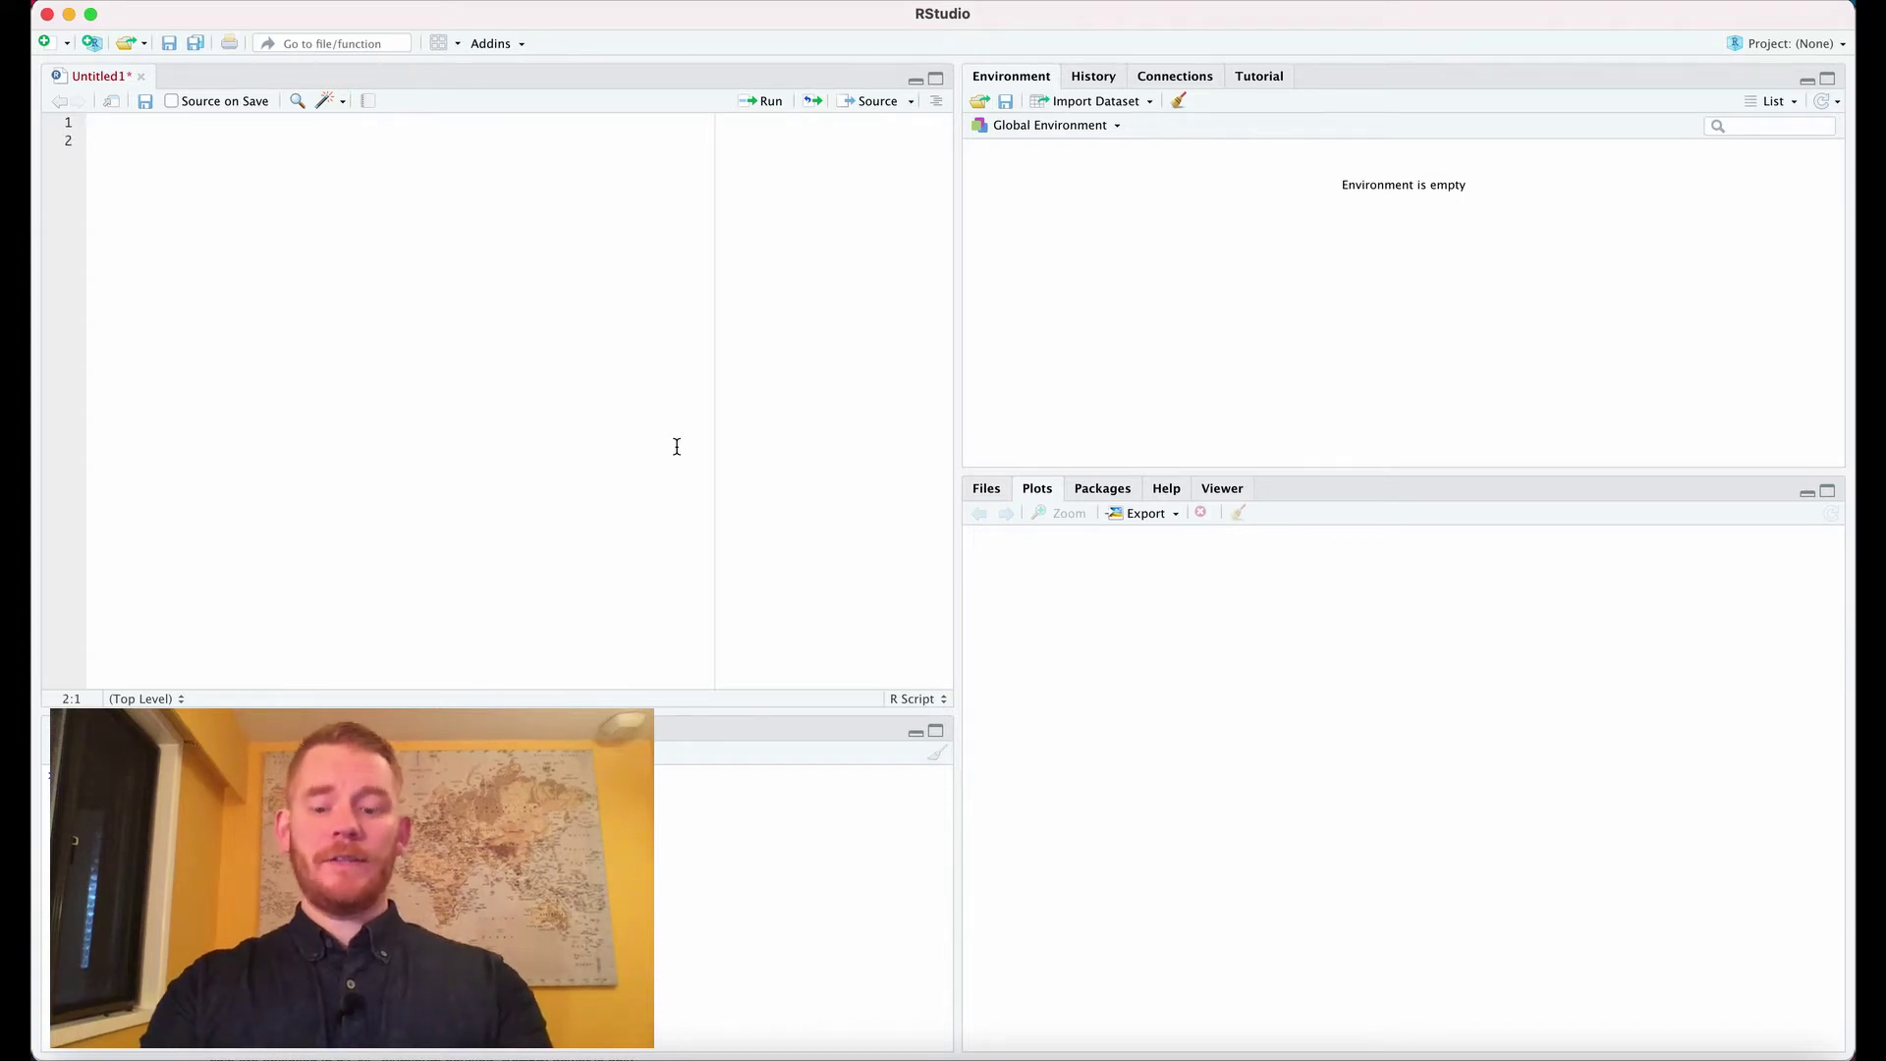
{"action": "type", "text": "plot_data = "}
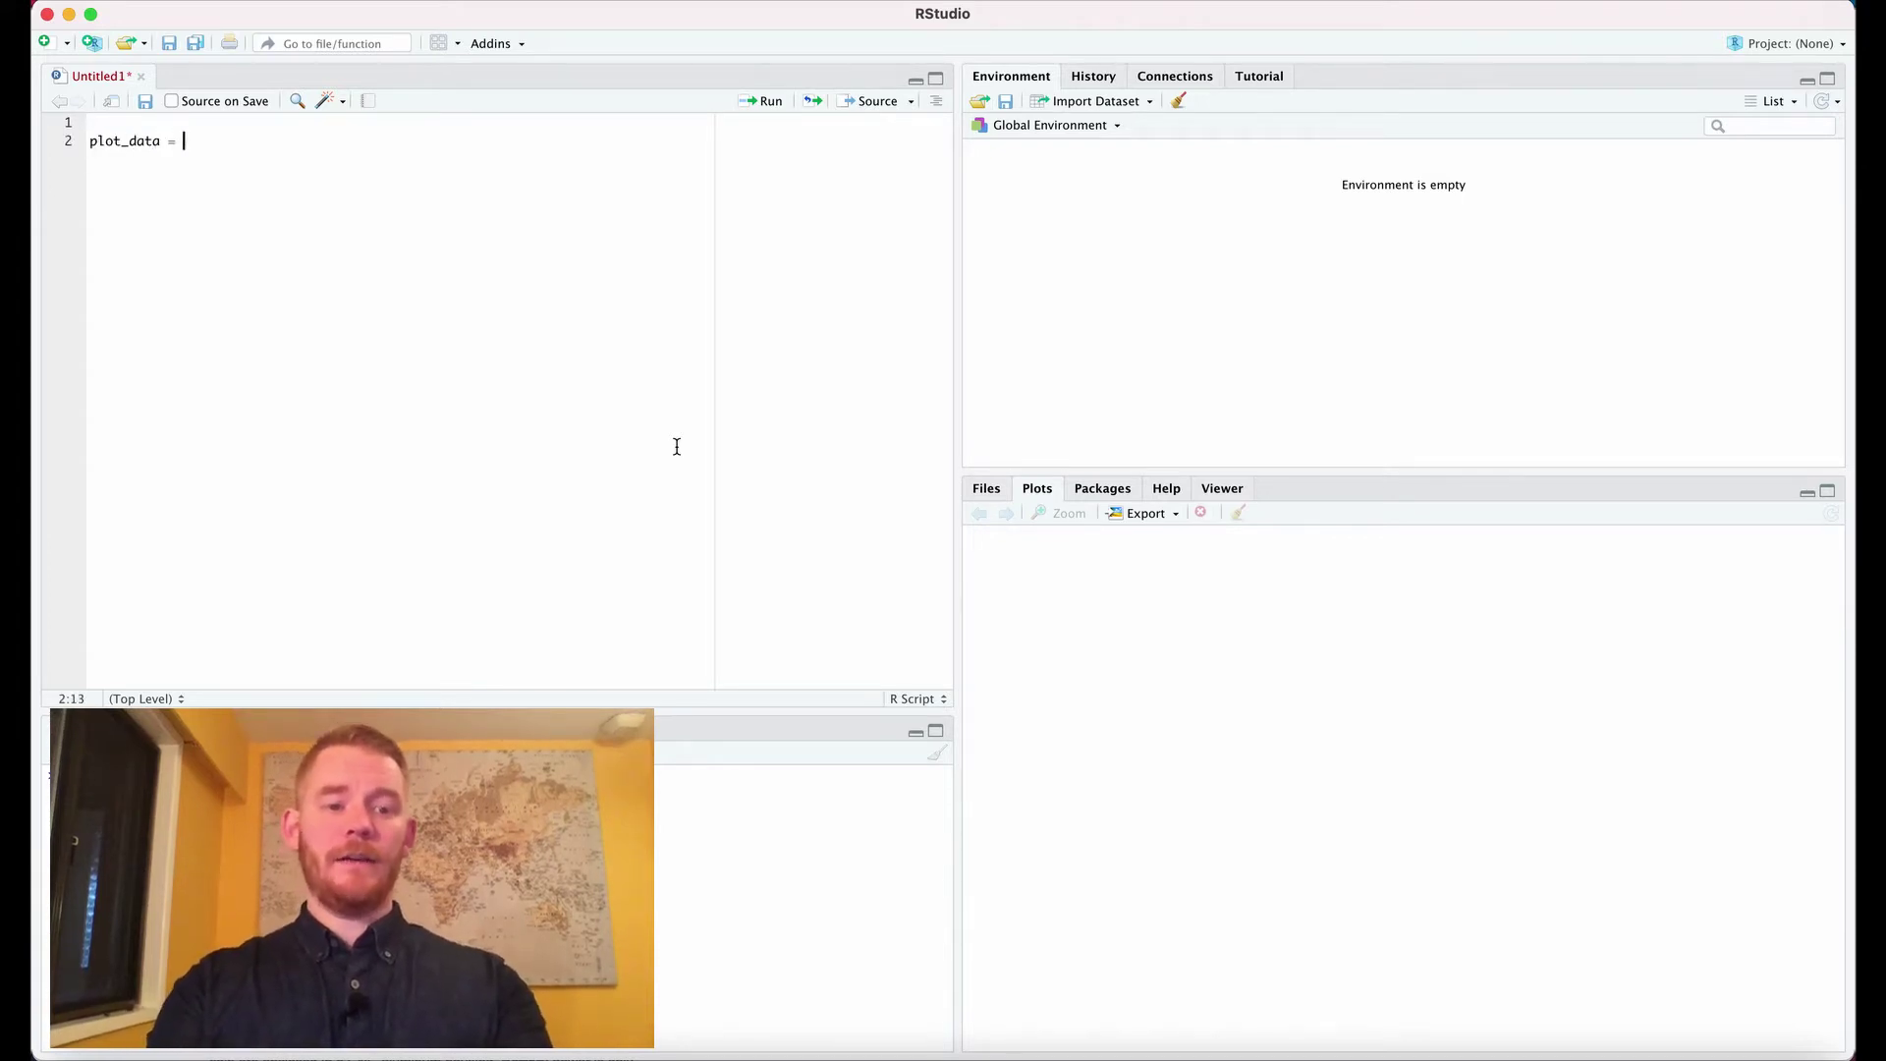
{"action": "type", "text": "data.f"}
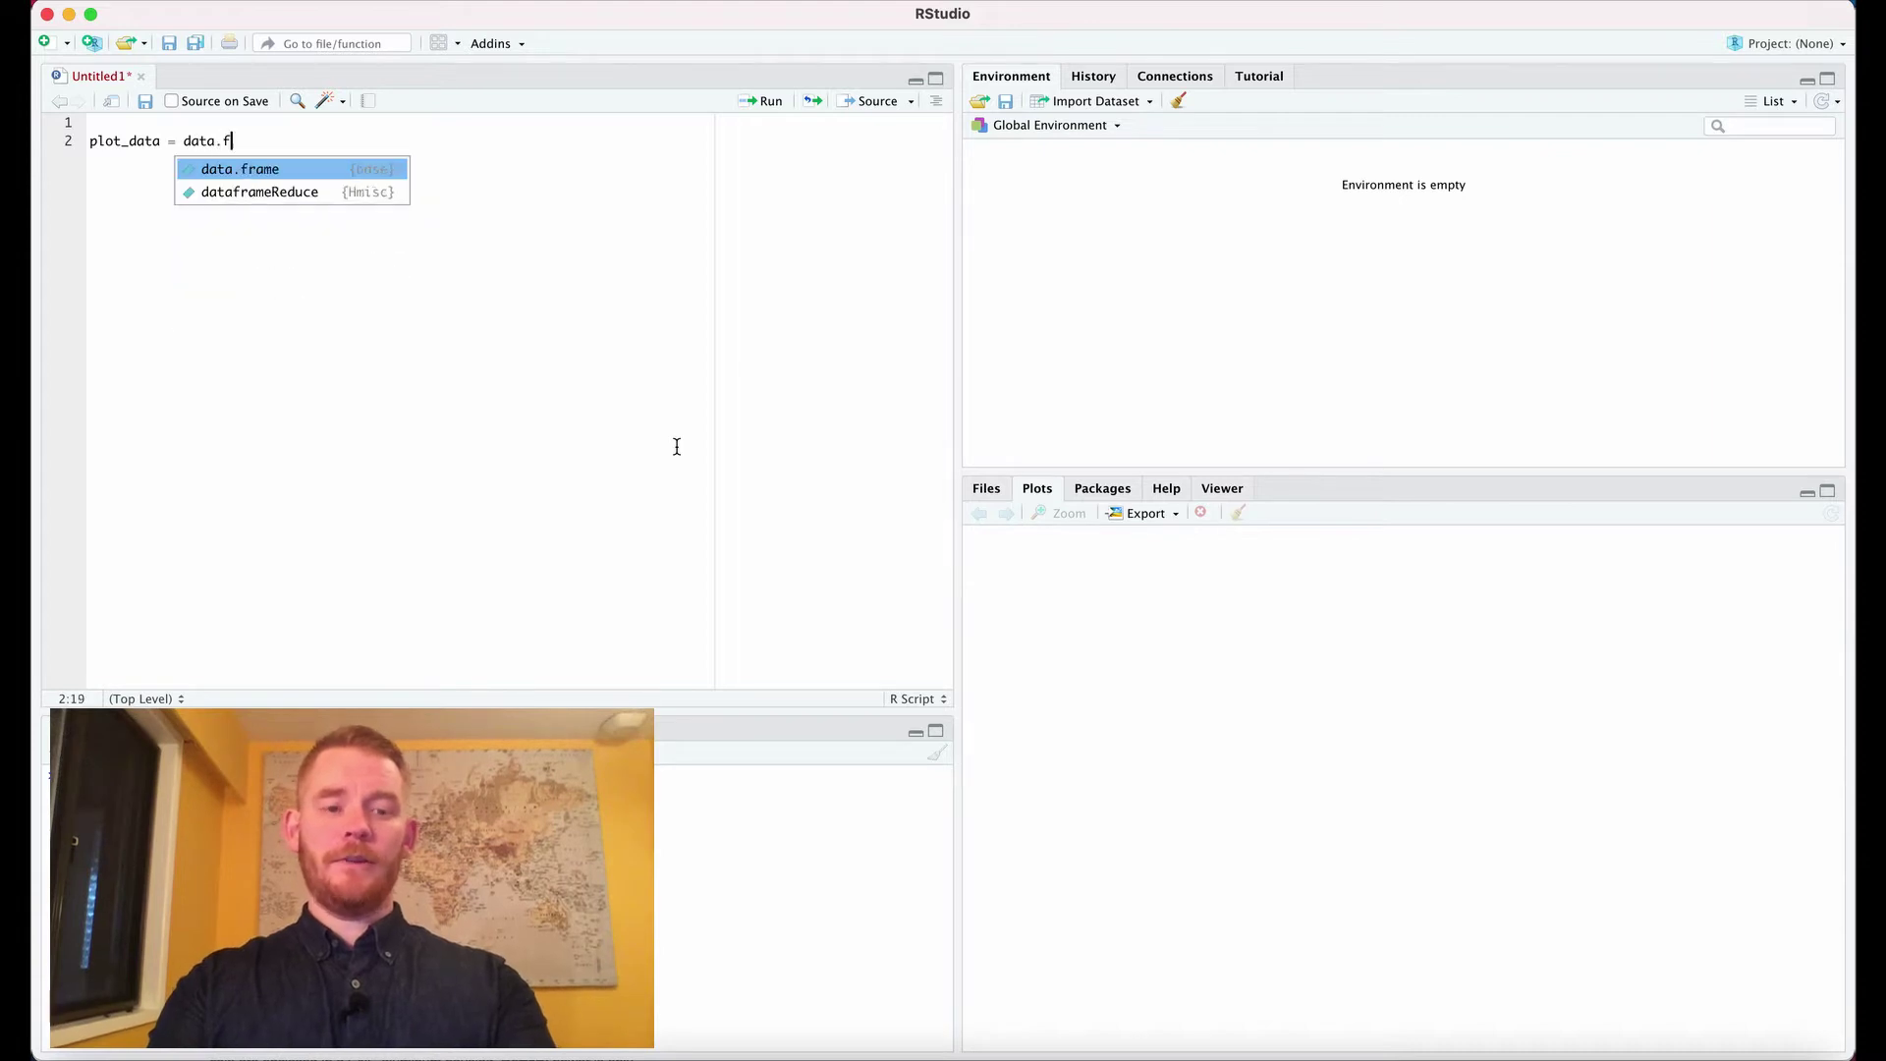
{"action": "type", "text": "rame("}
{"action": "key", "text": "Return"}
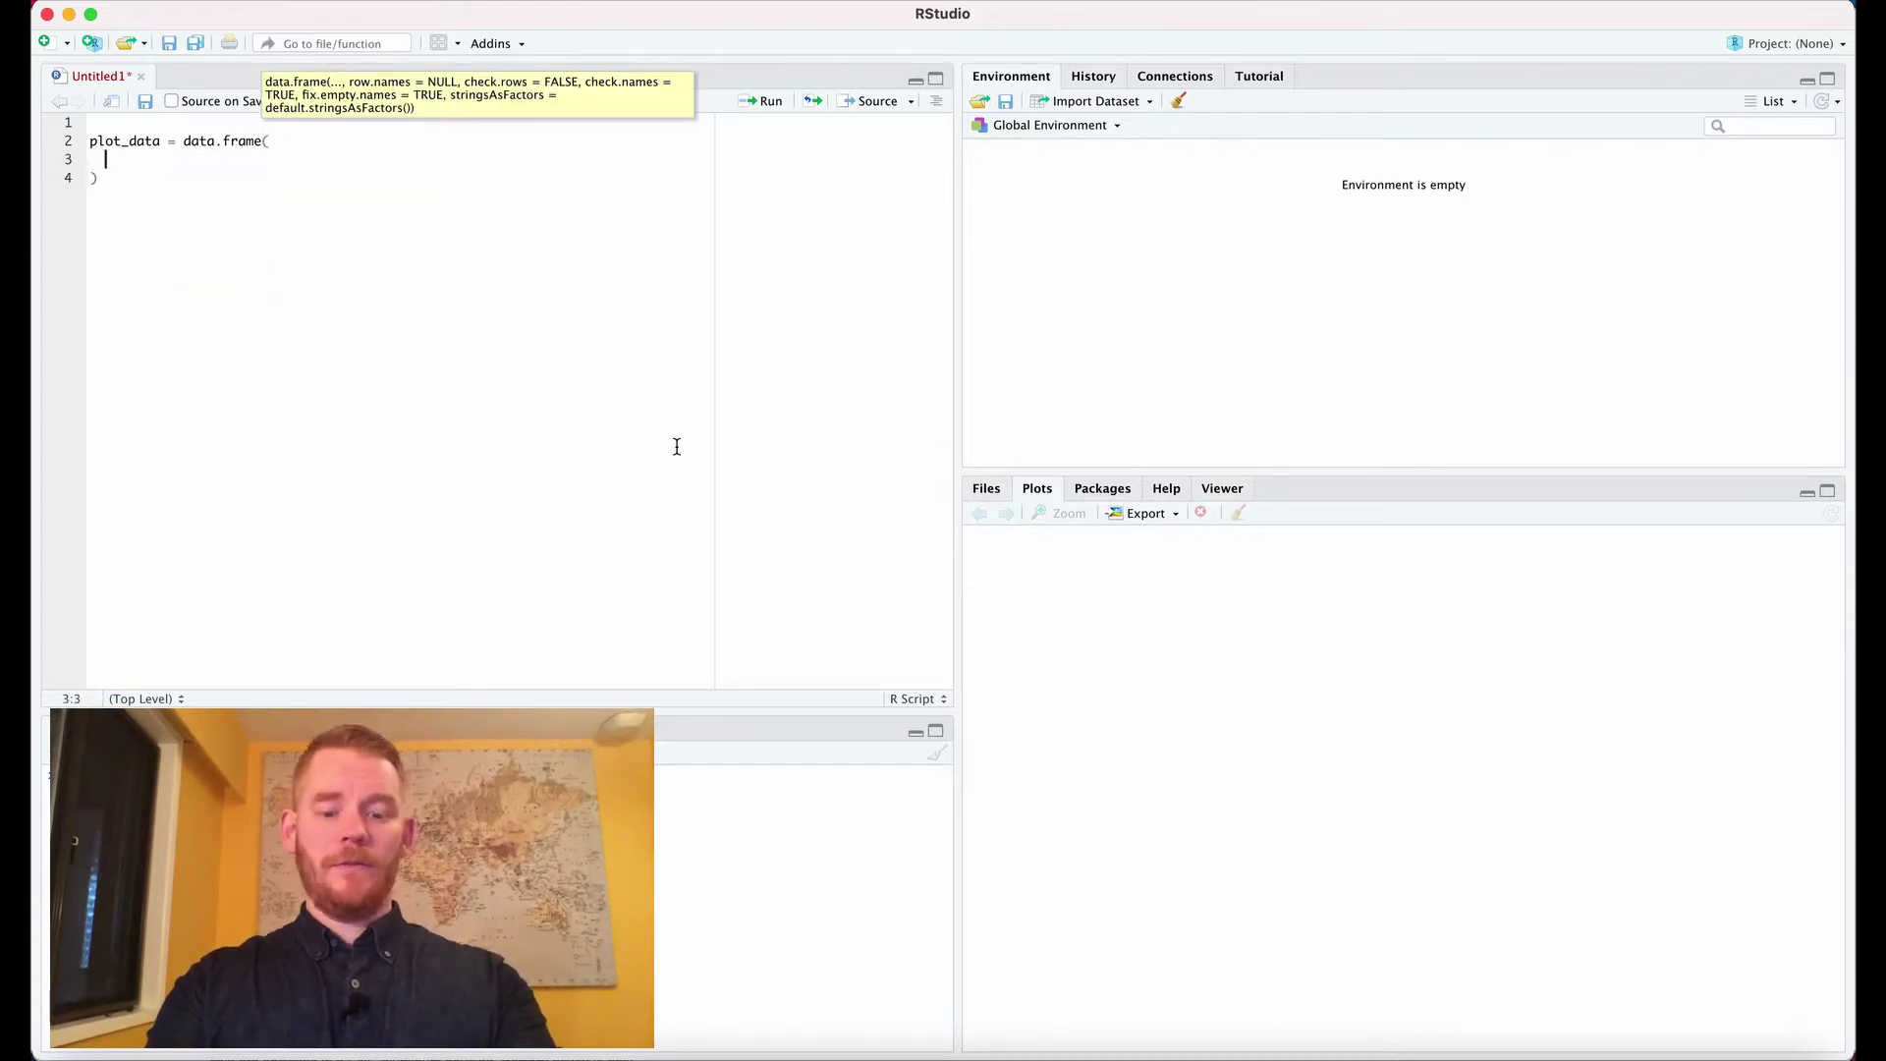
{"action": "type", "text": "Values = c"}
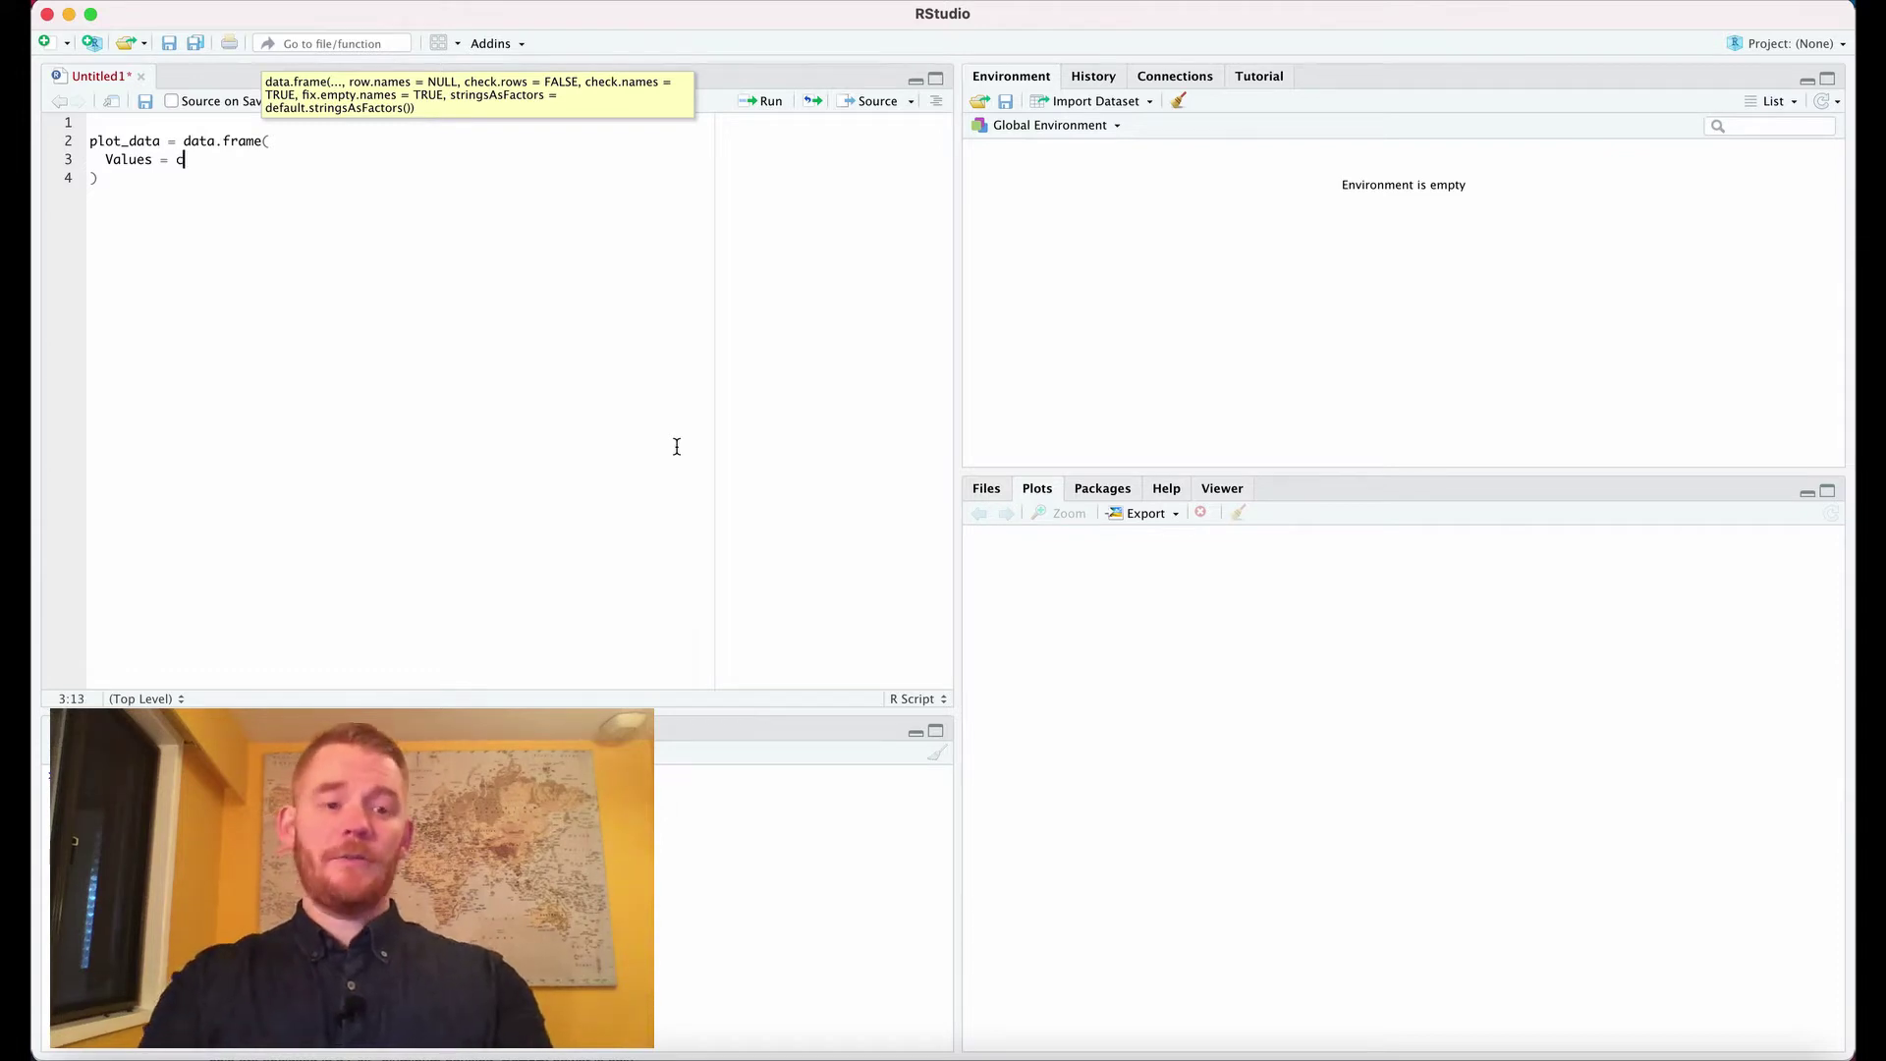
{"action": "type", "text": "(rnorm("}
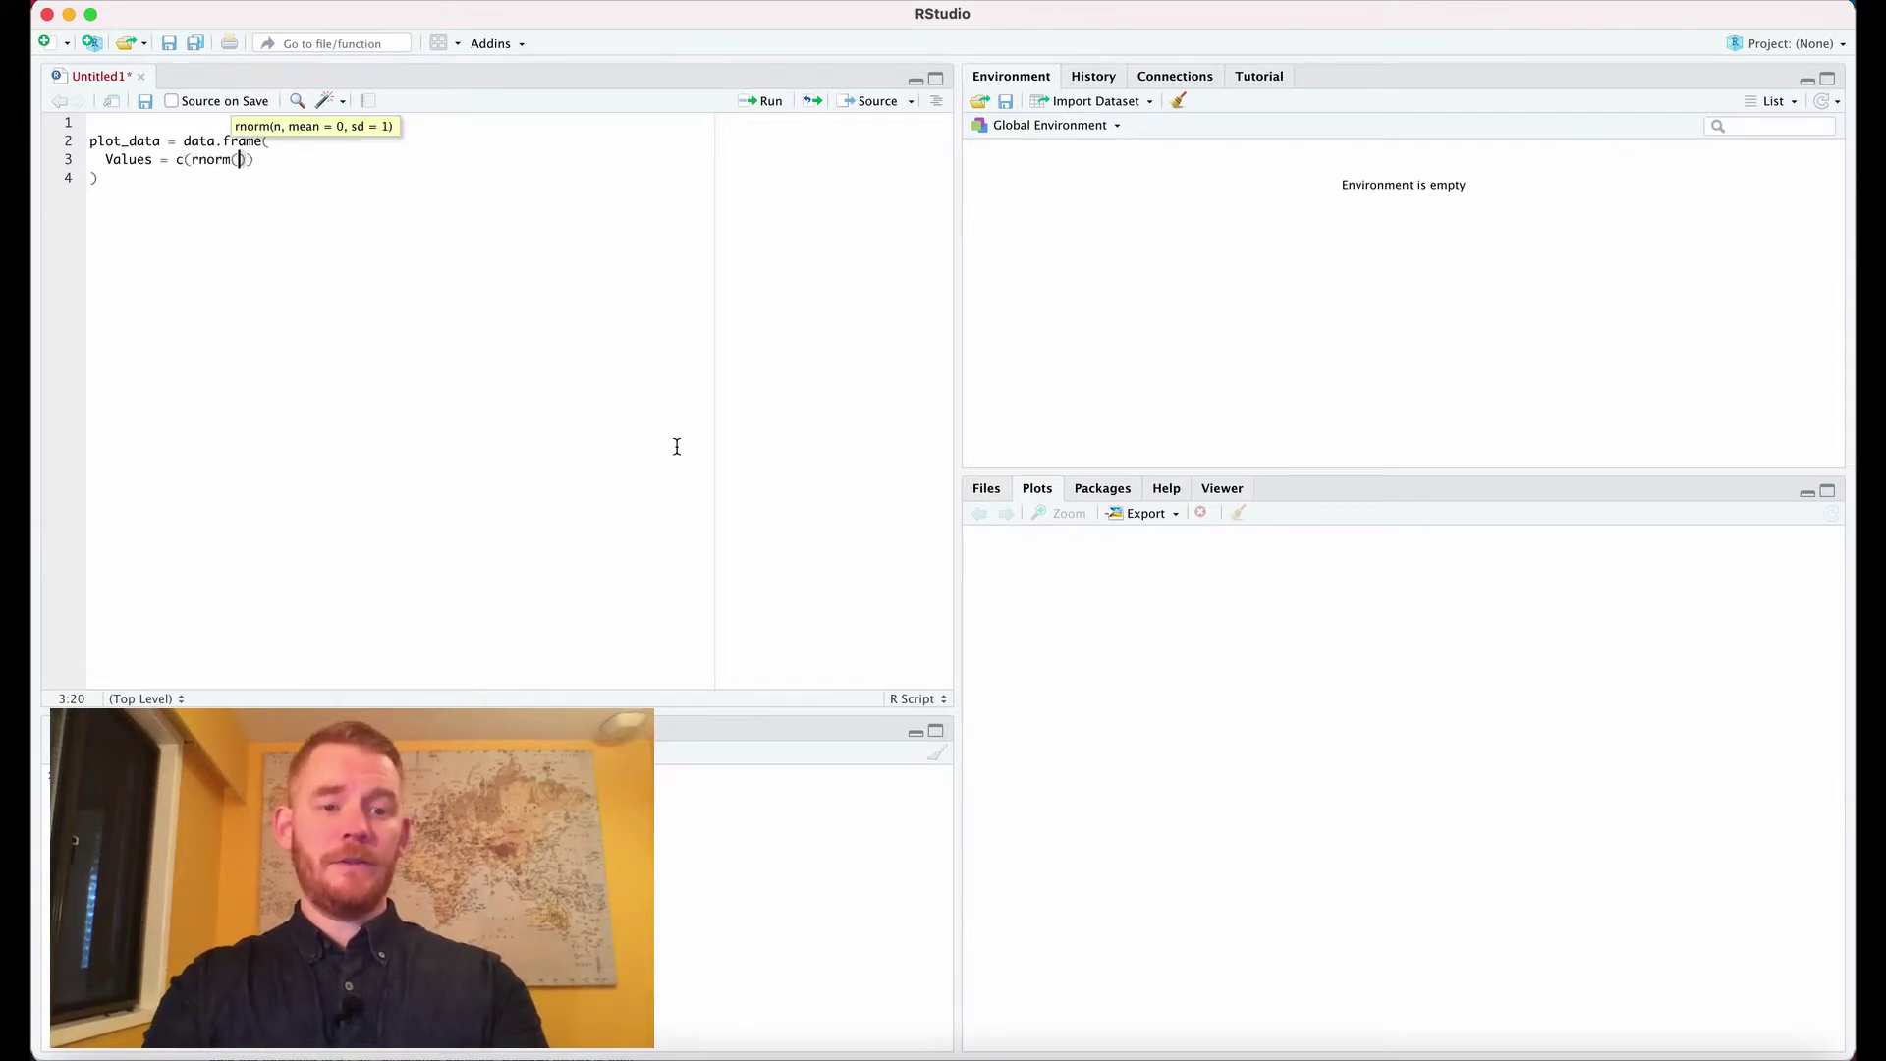
{"action": "type", "text": "10,10,"}
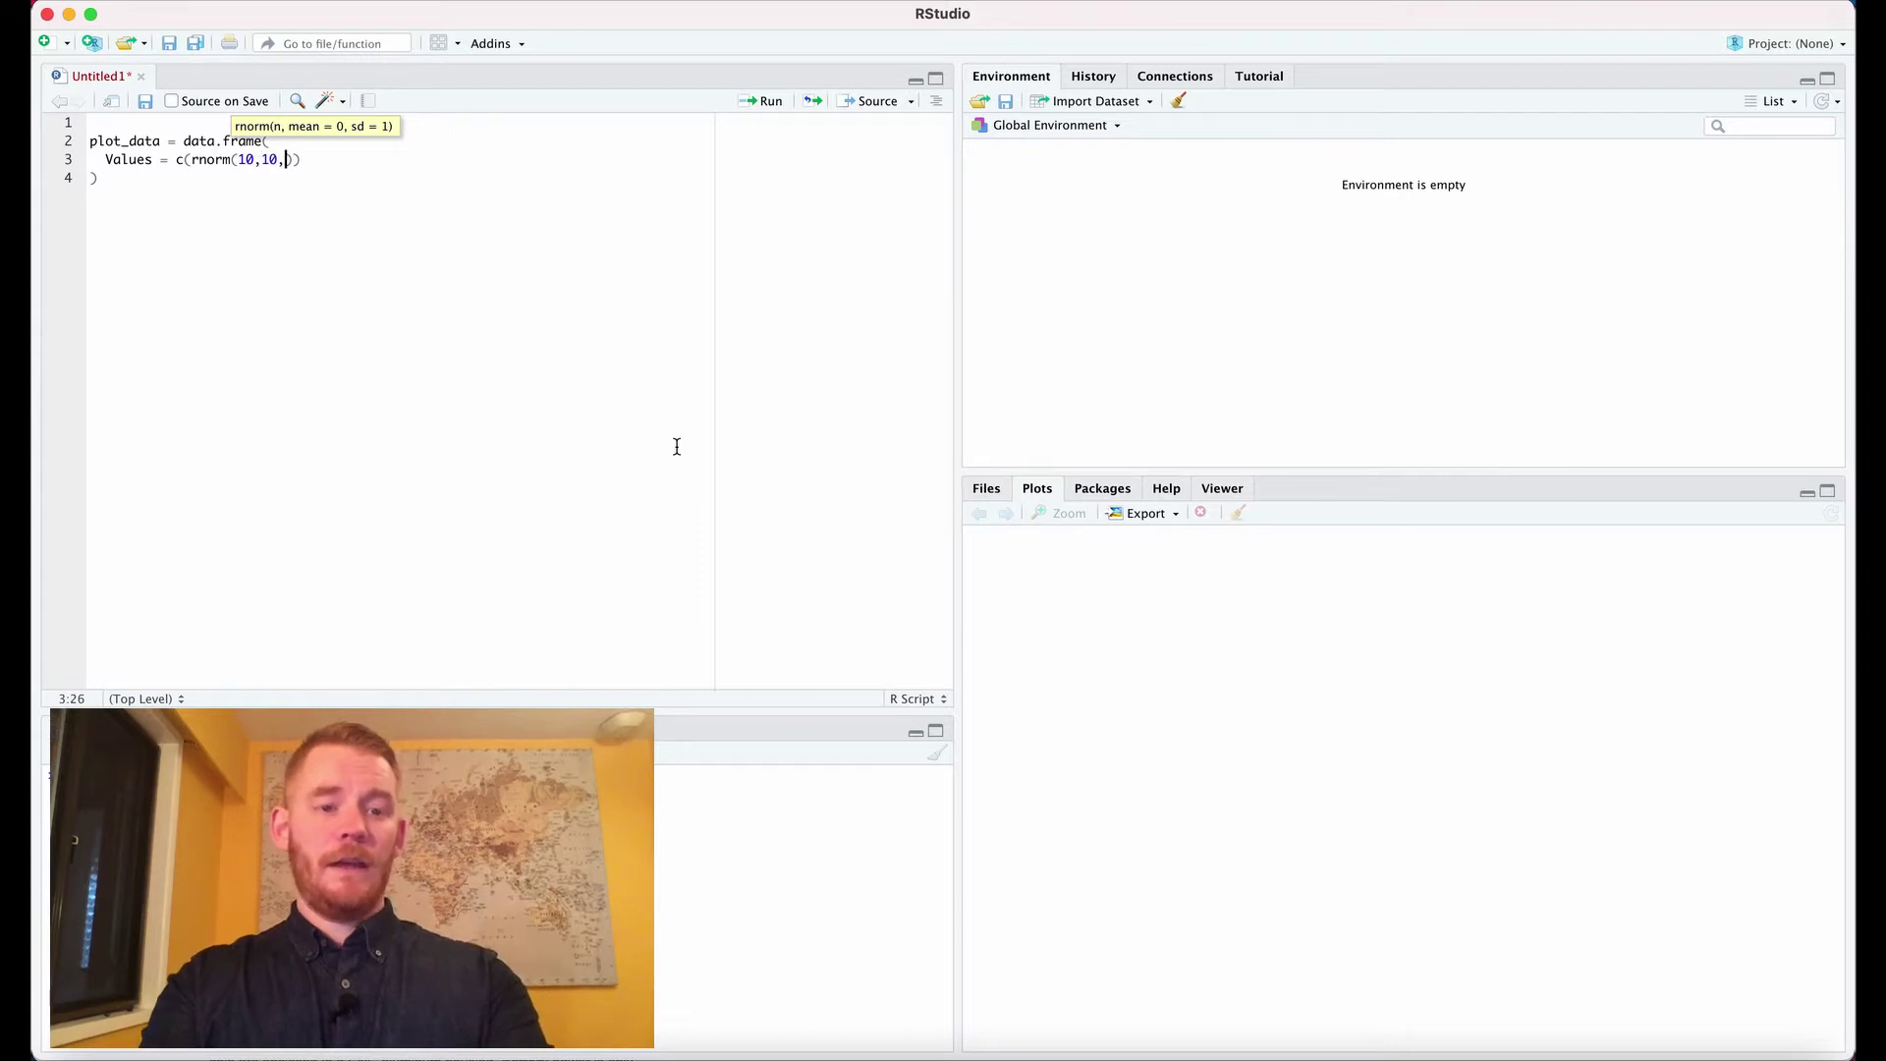
{"action": "type", "text": "2"}
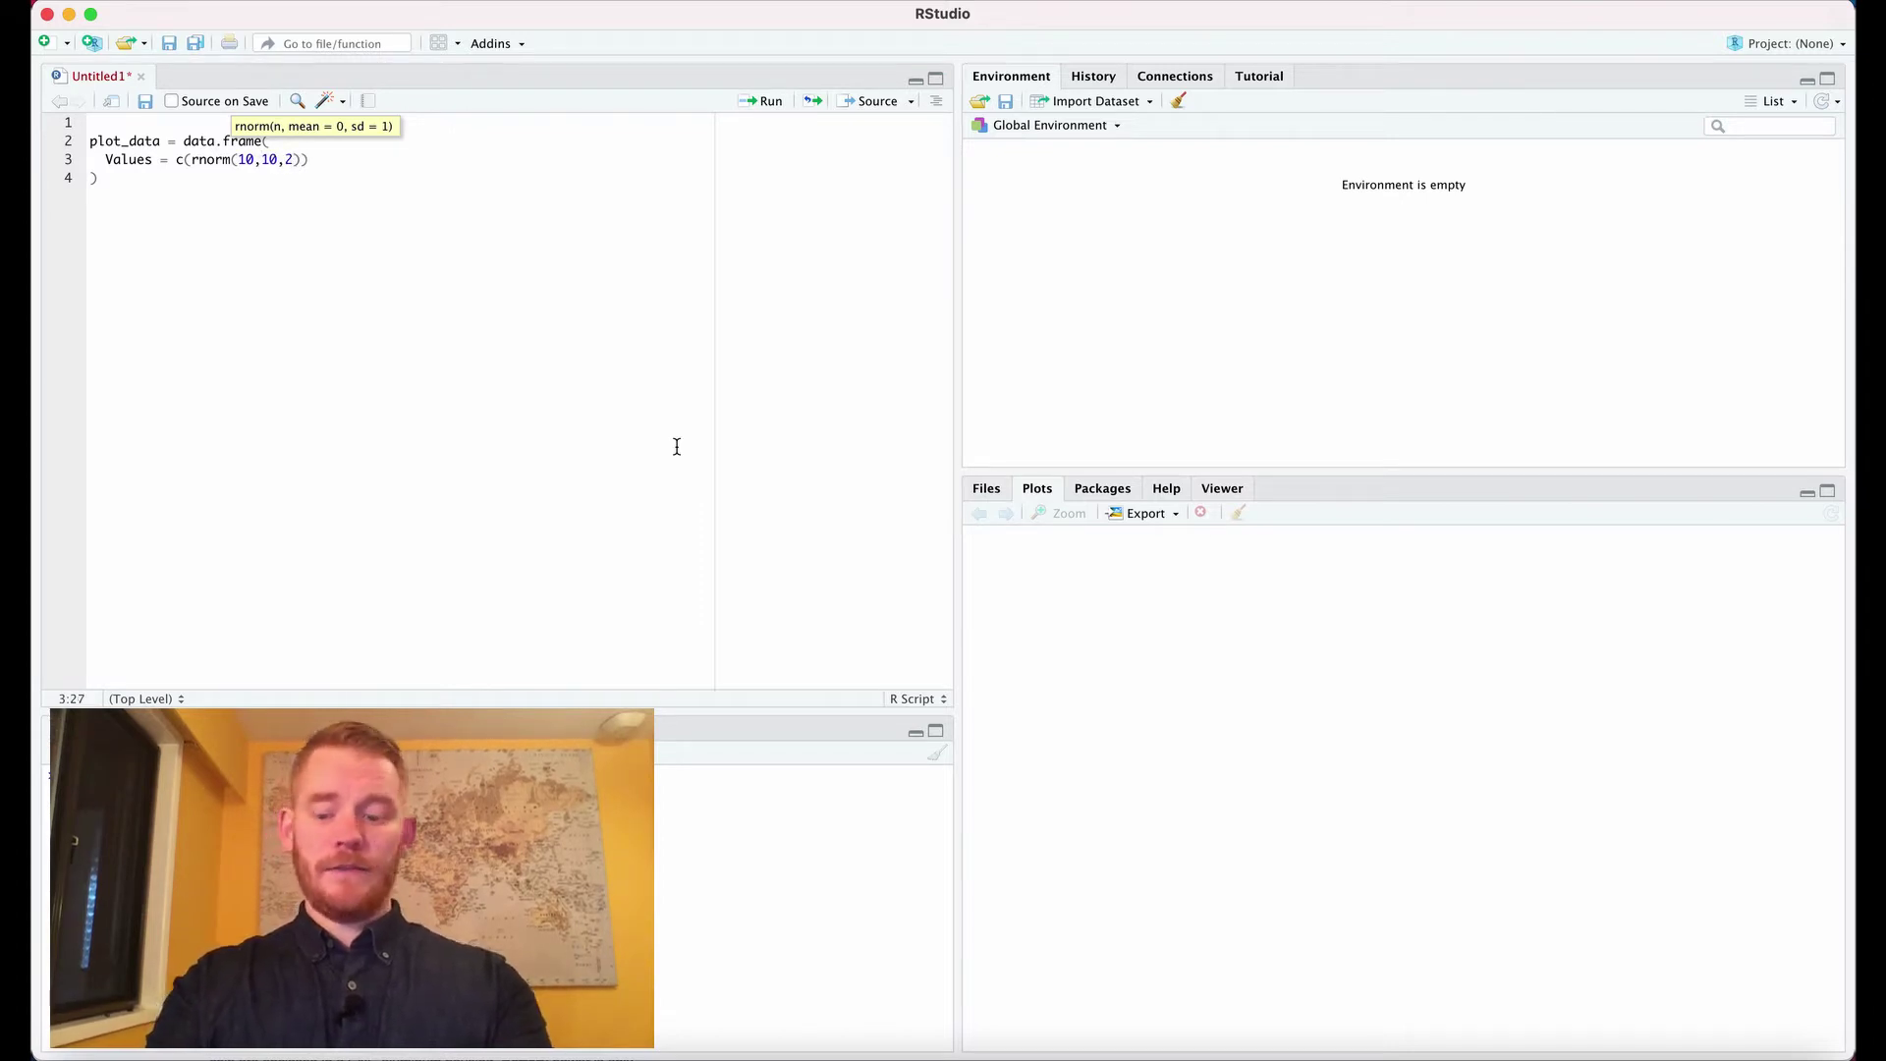
{"action": "key", "text": "Right"}
{"action": "type", "text": ",r"}
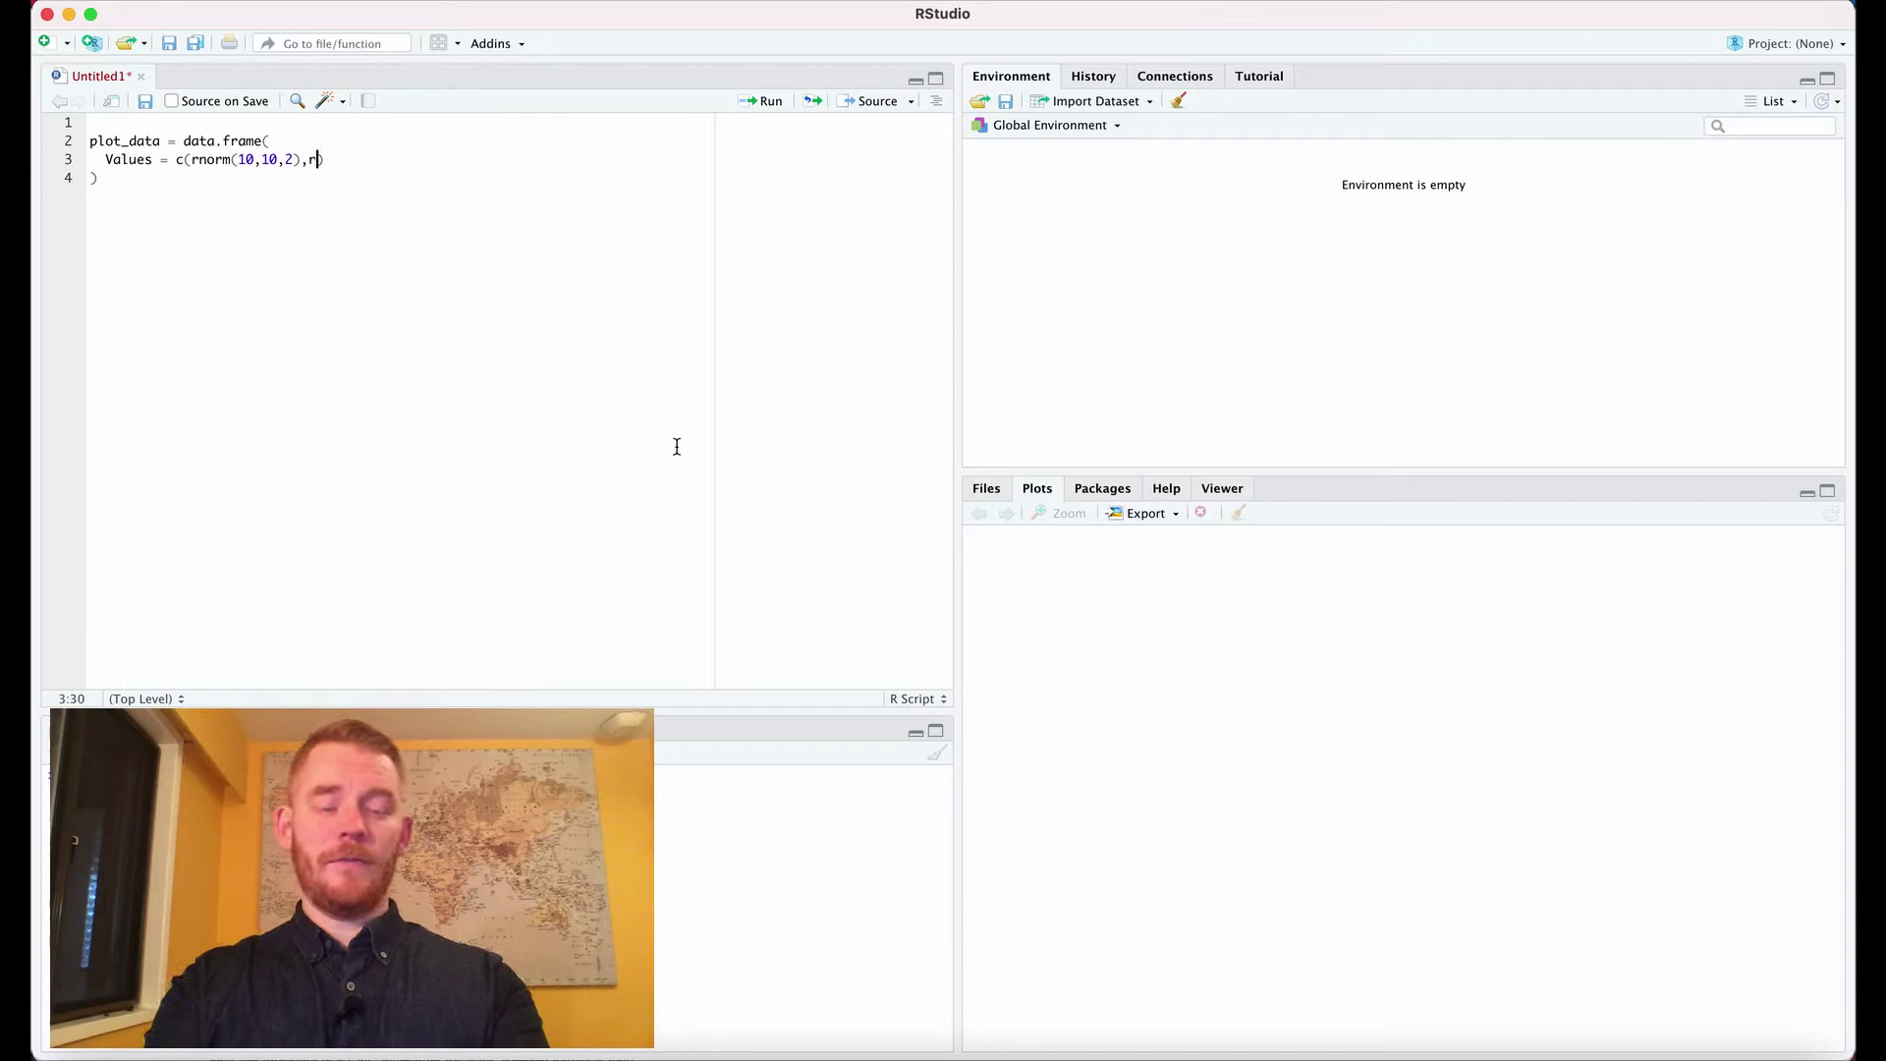
{"action": "type", "text": "norm(10,1"}
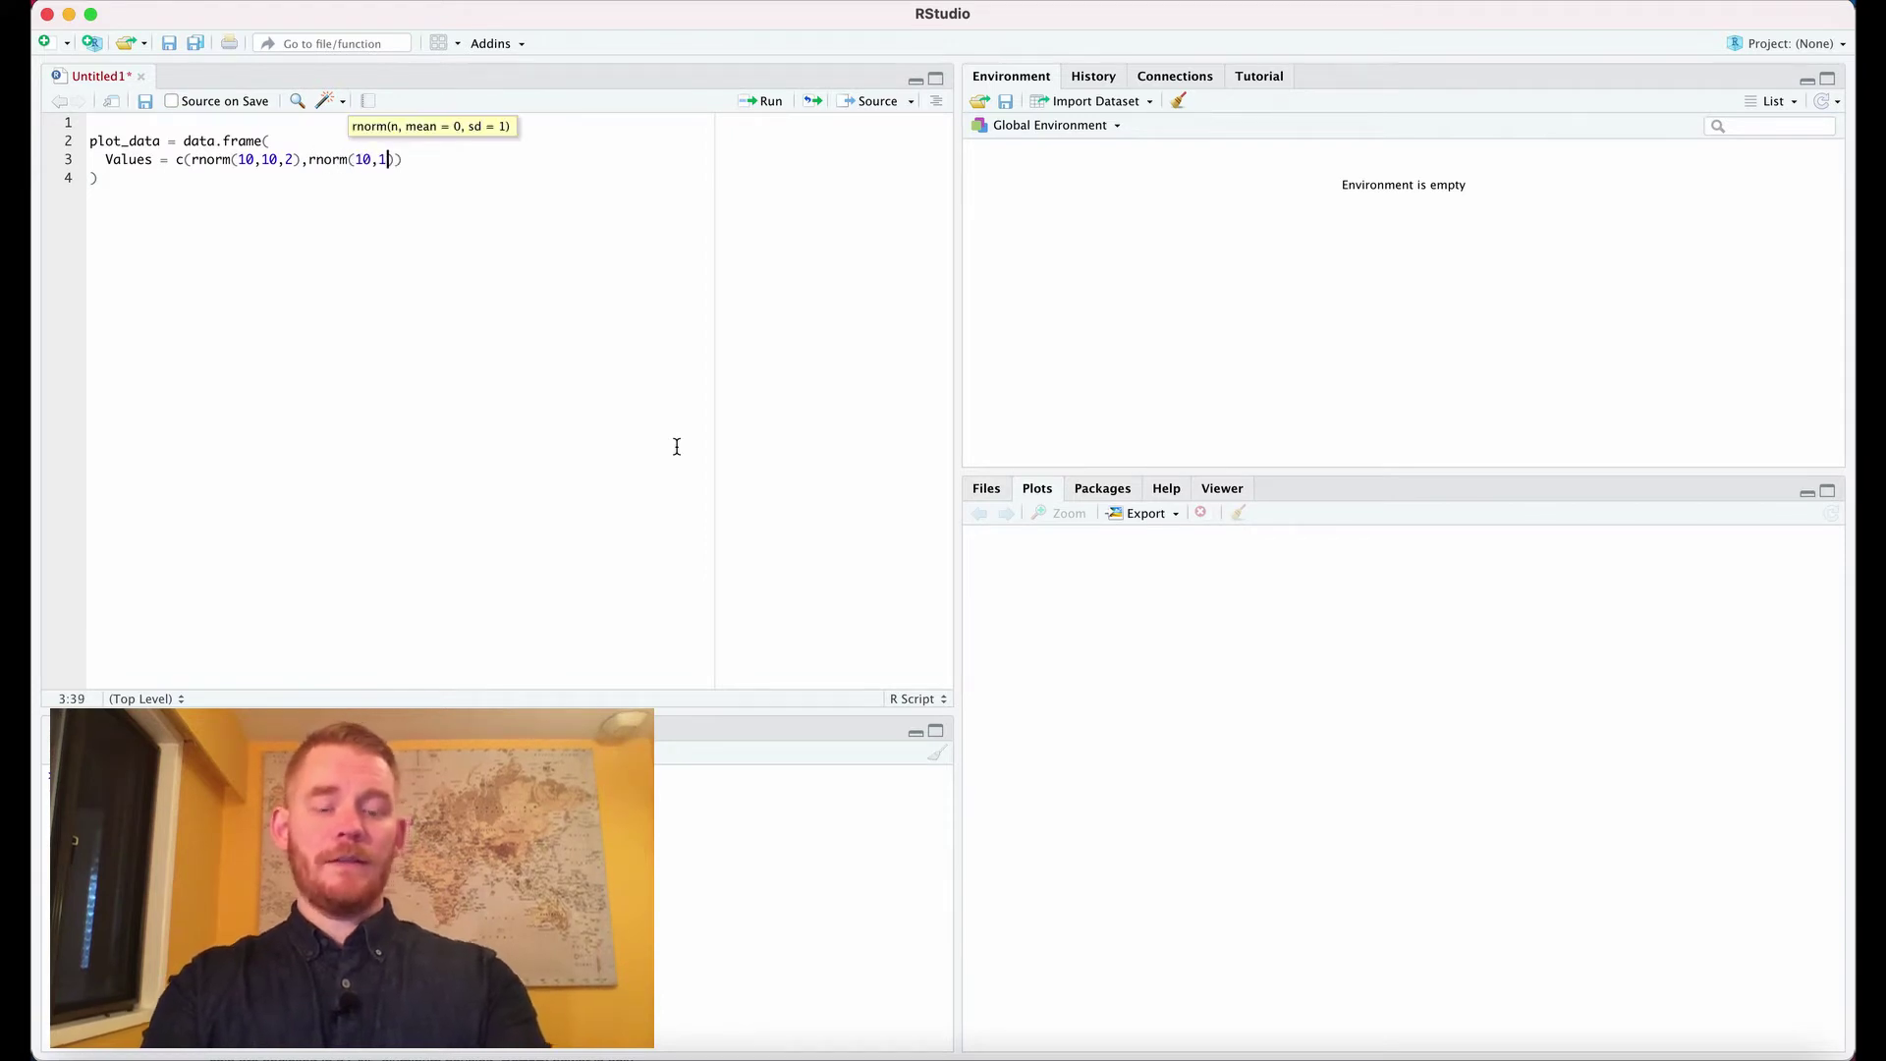
{"action": "type", "text": "5,2"}
{"action": "type", "text": "),"}
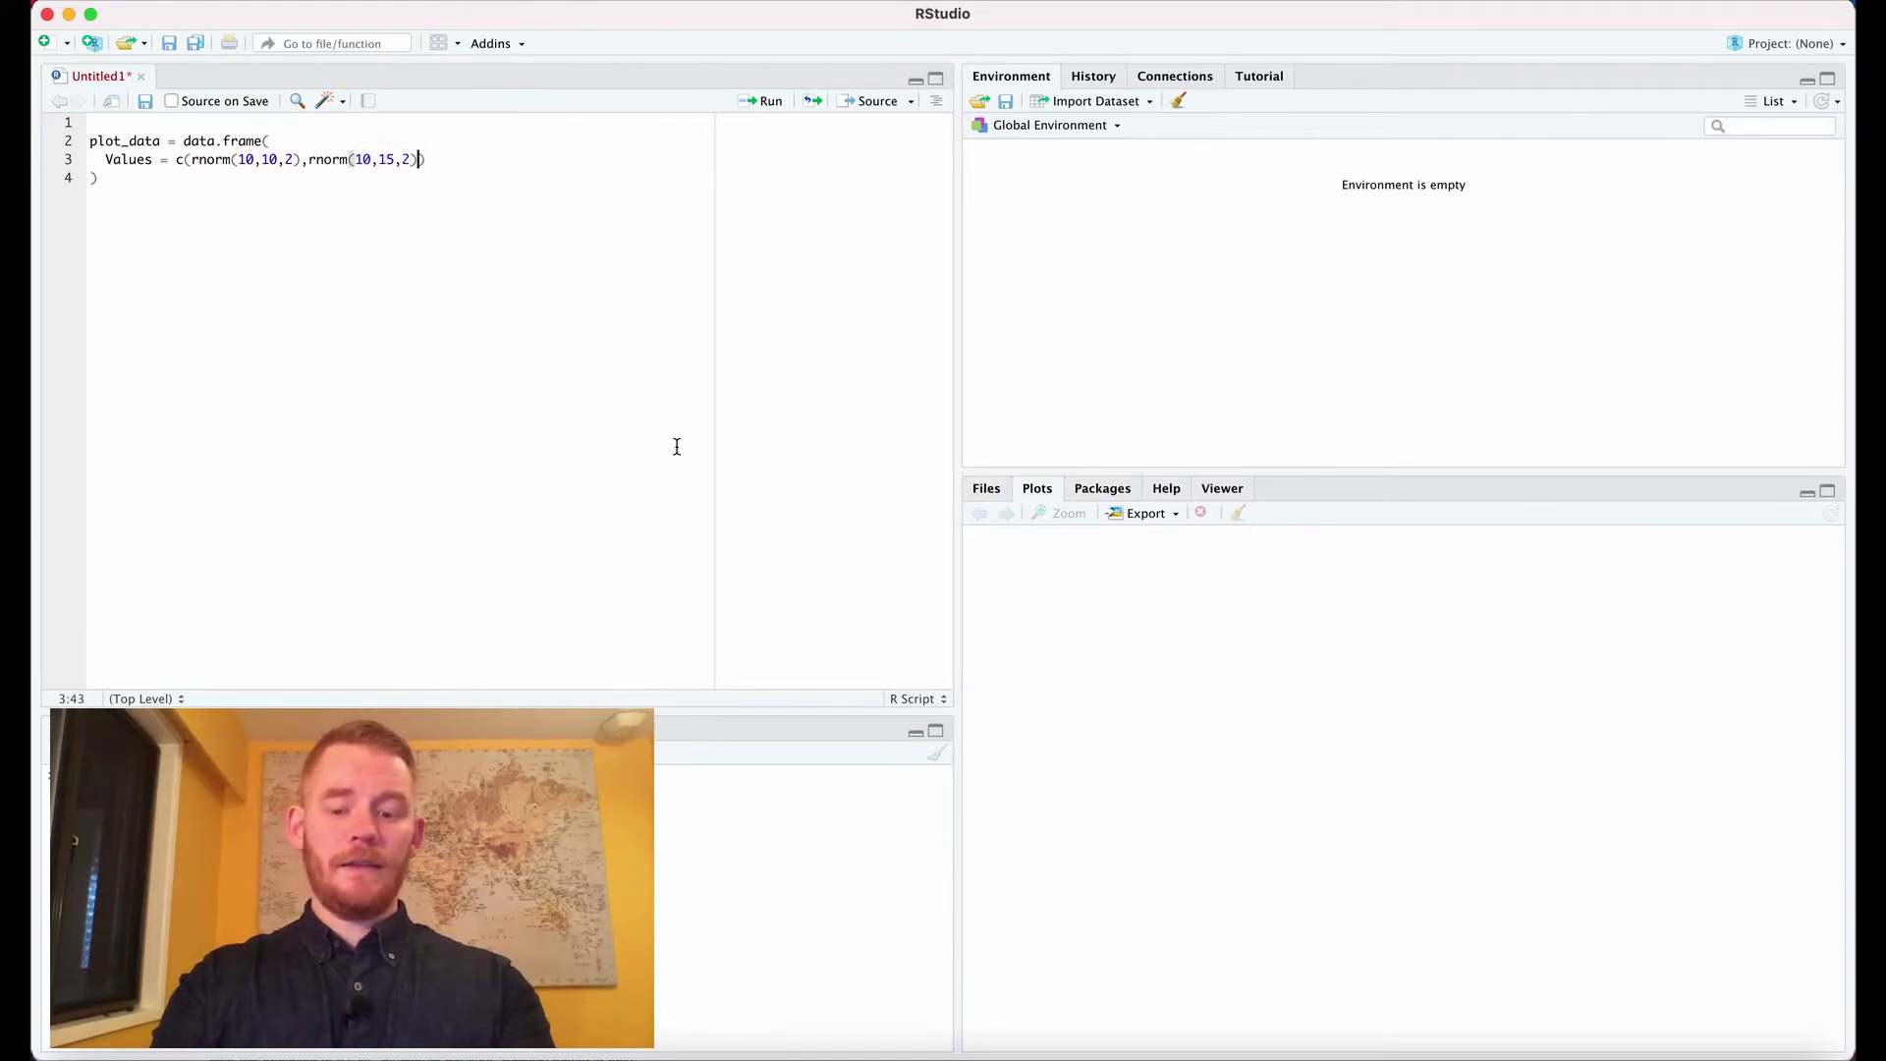
{"action": "type", "text": "rnorm(10"}
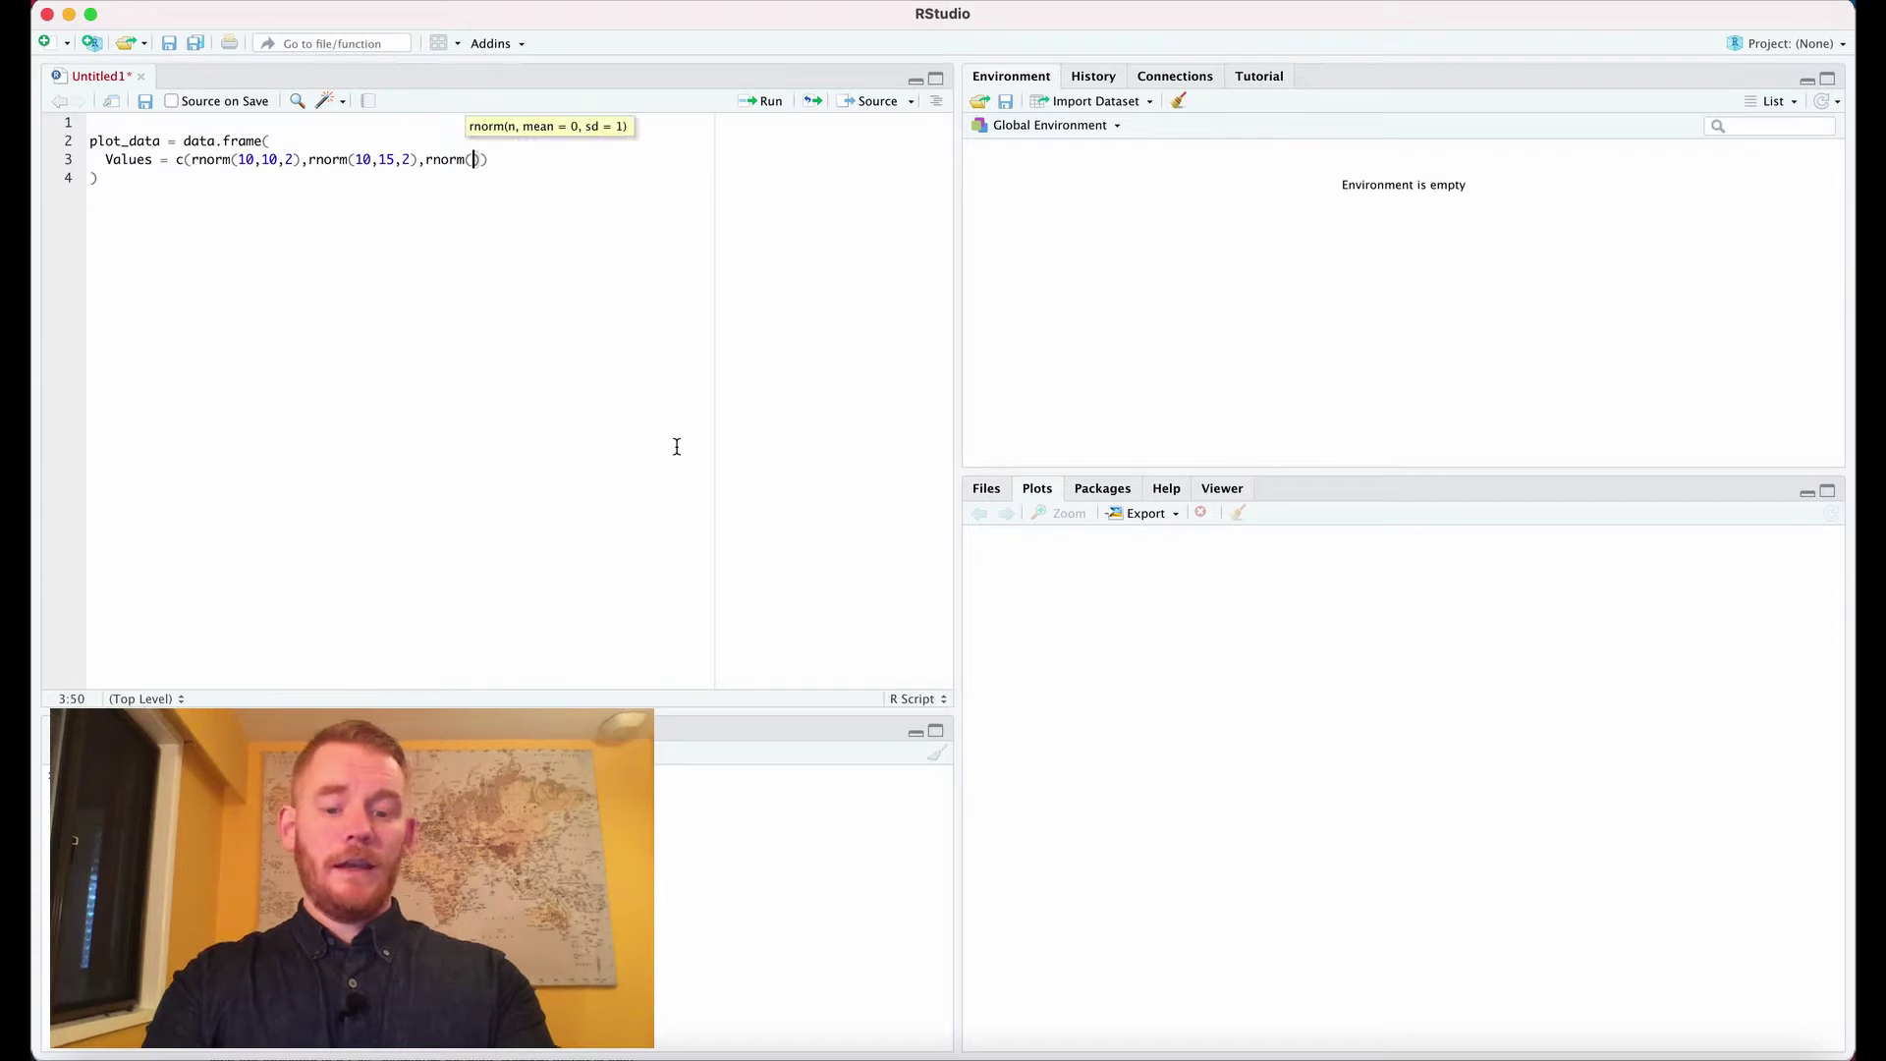
{"action": "type", "text": ",12,2"}
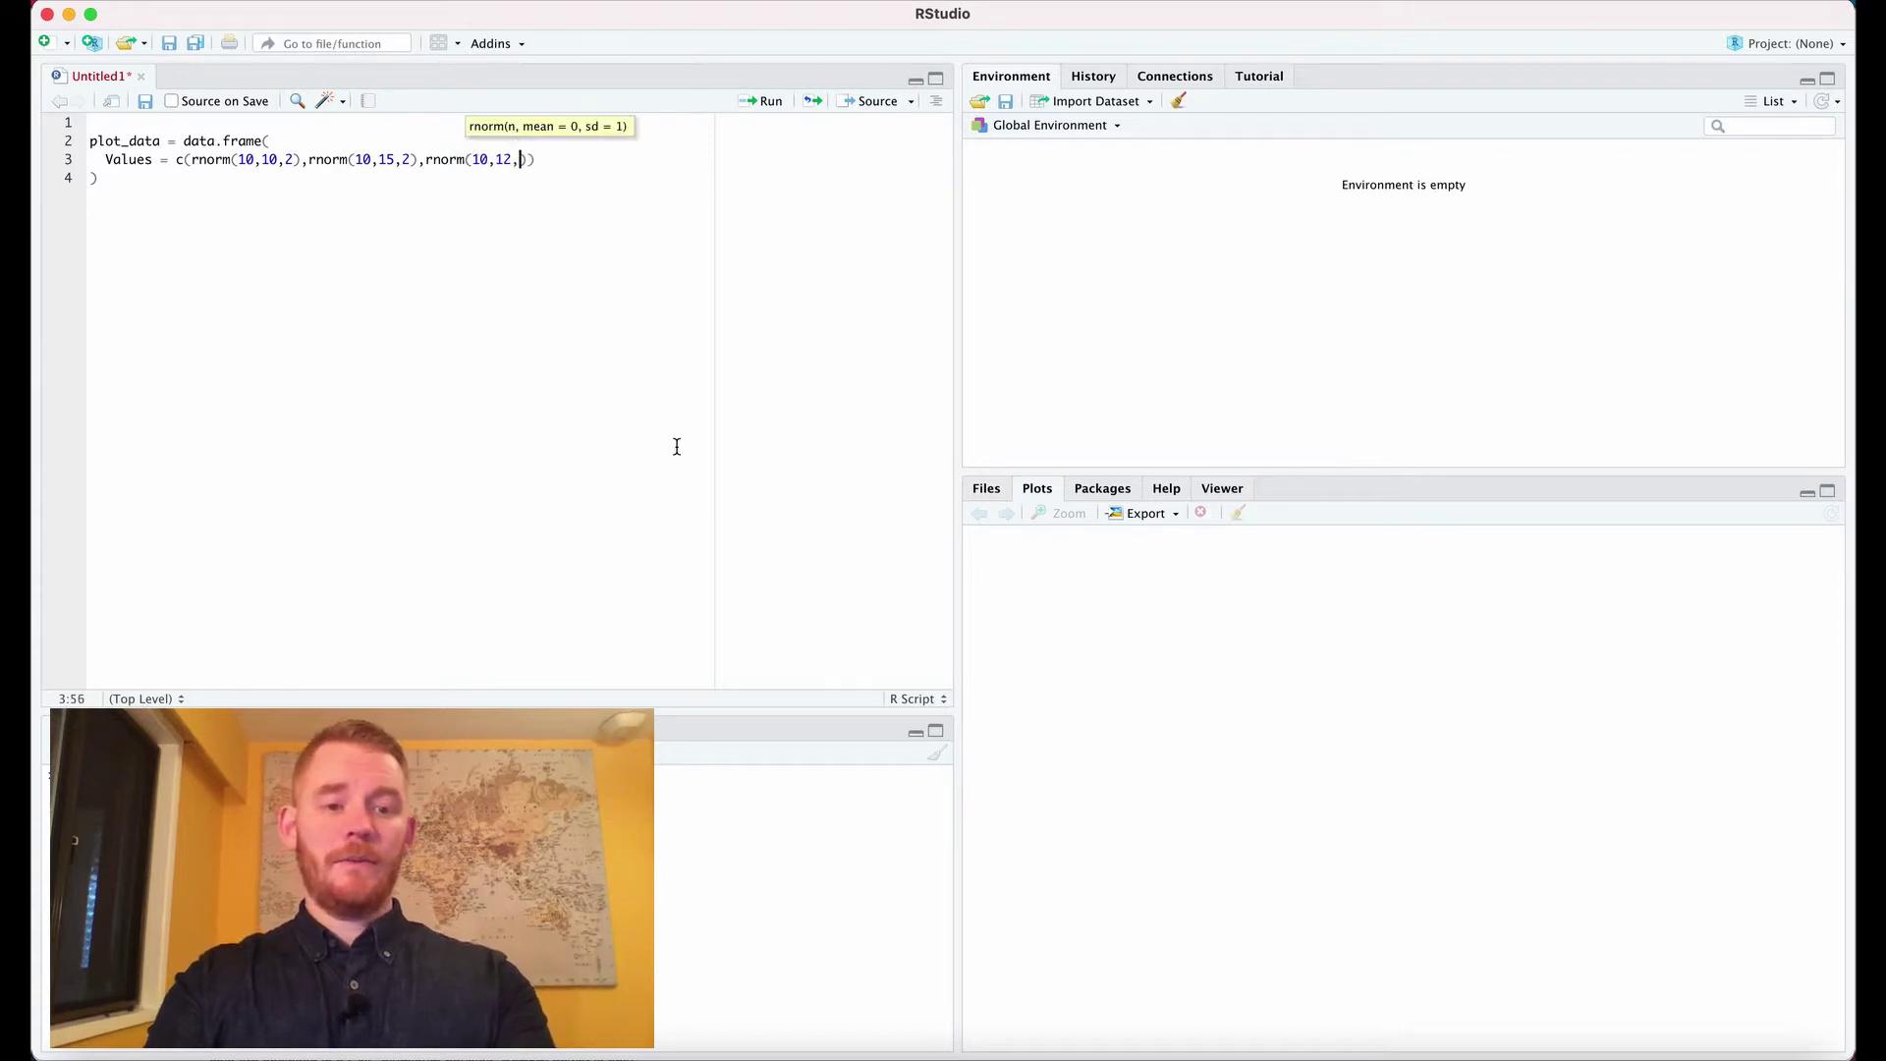
{"action": "type", "text": "),rnorm"}
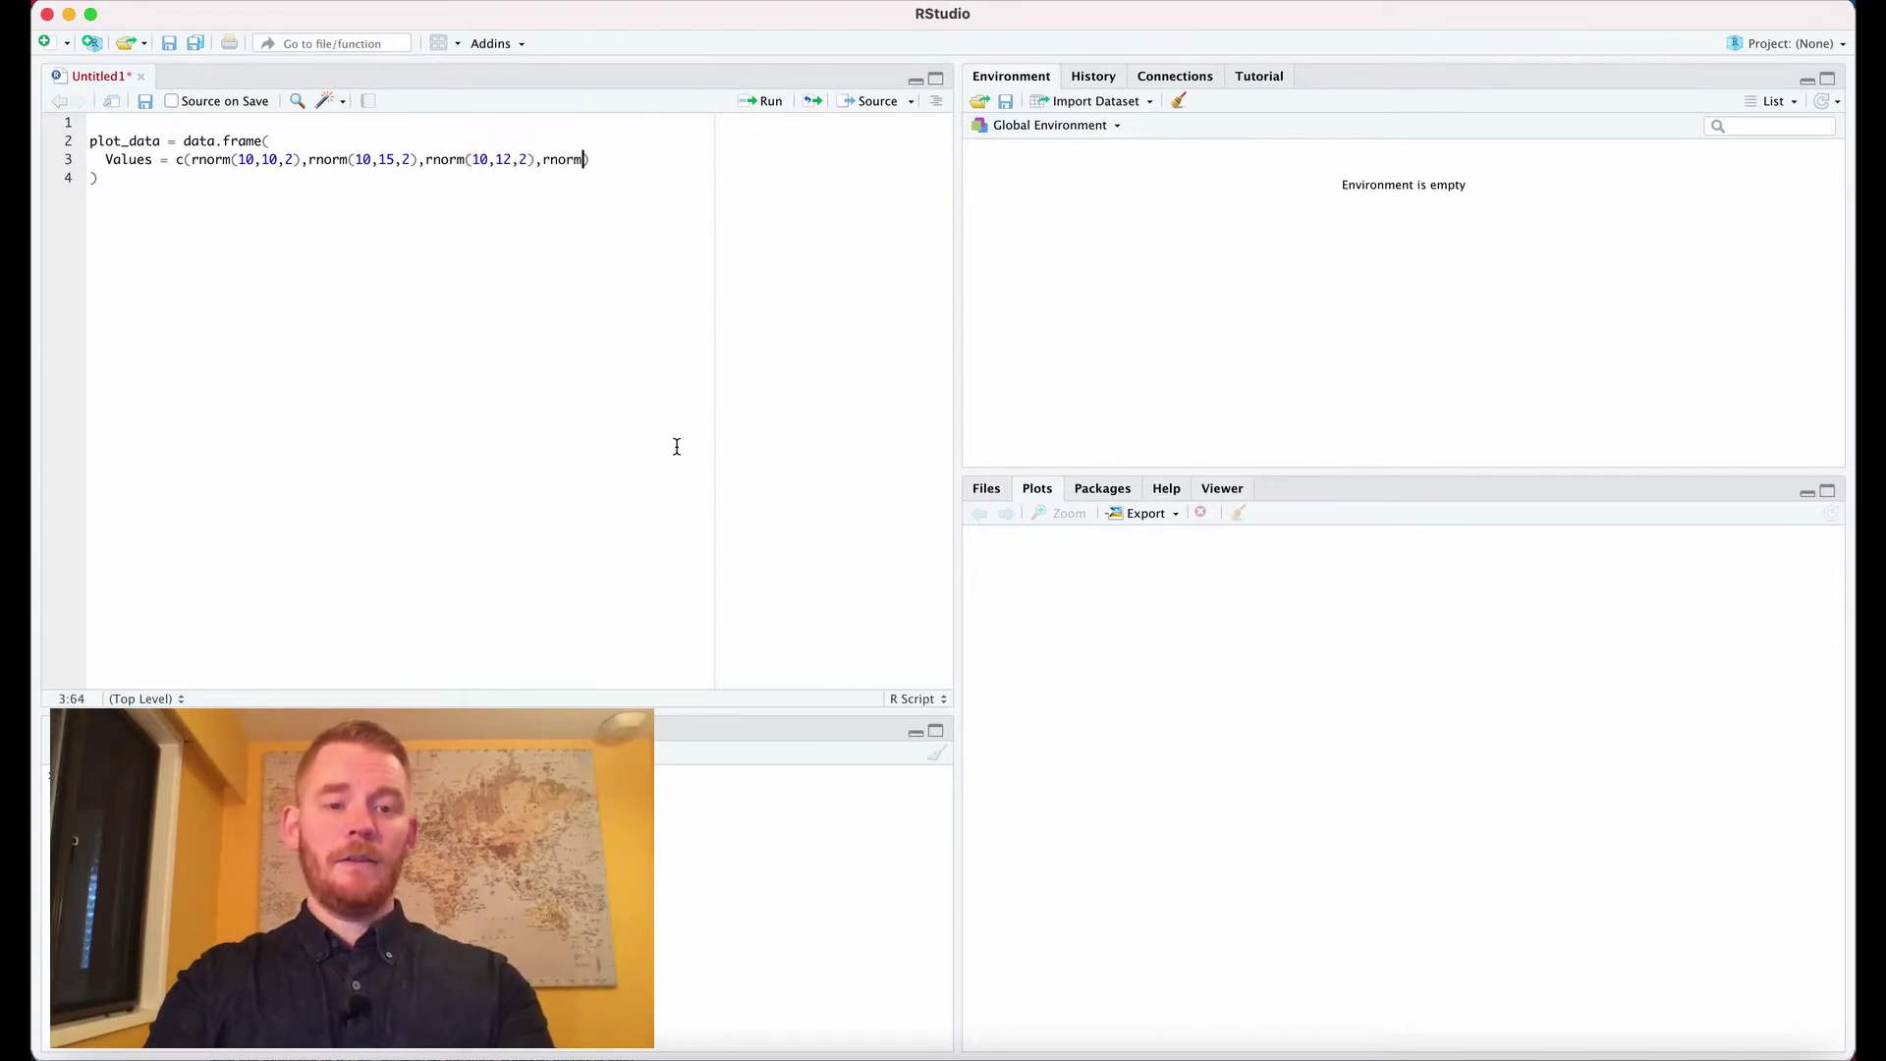
{"action": "type", "text": "(10,6"}
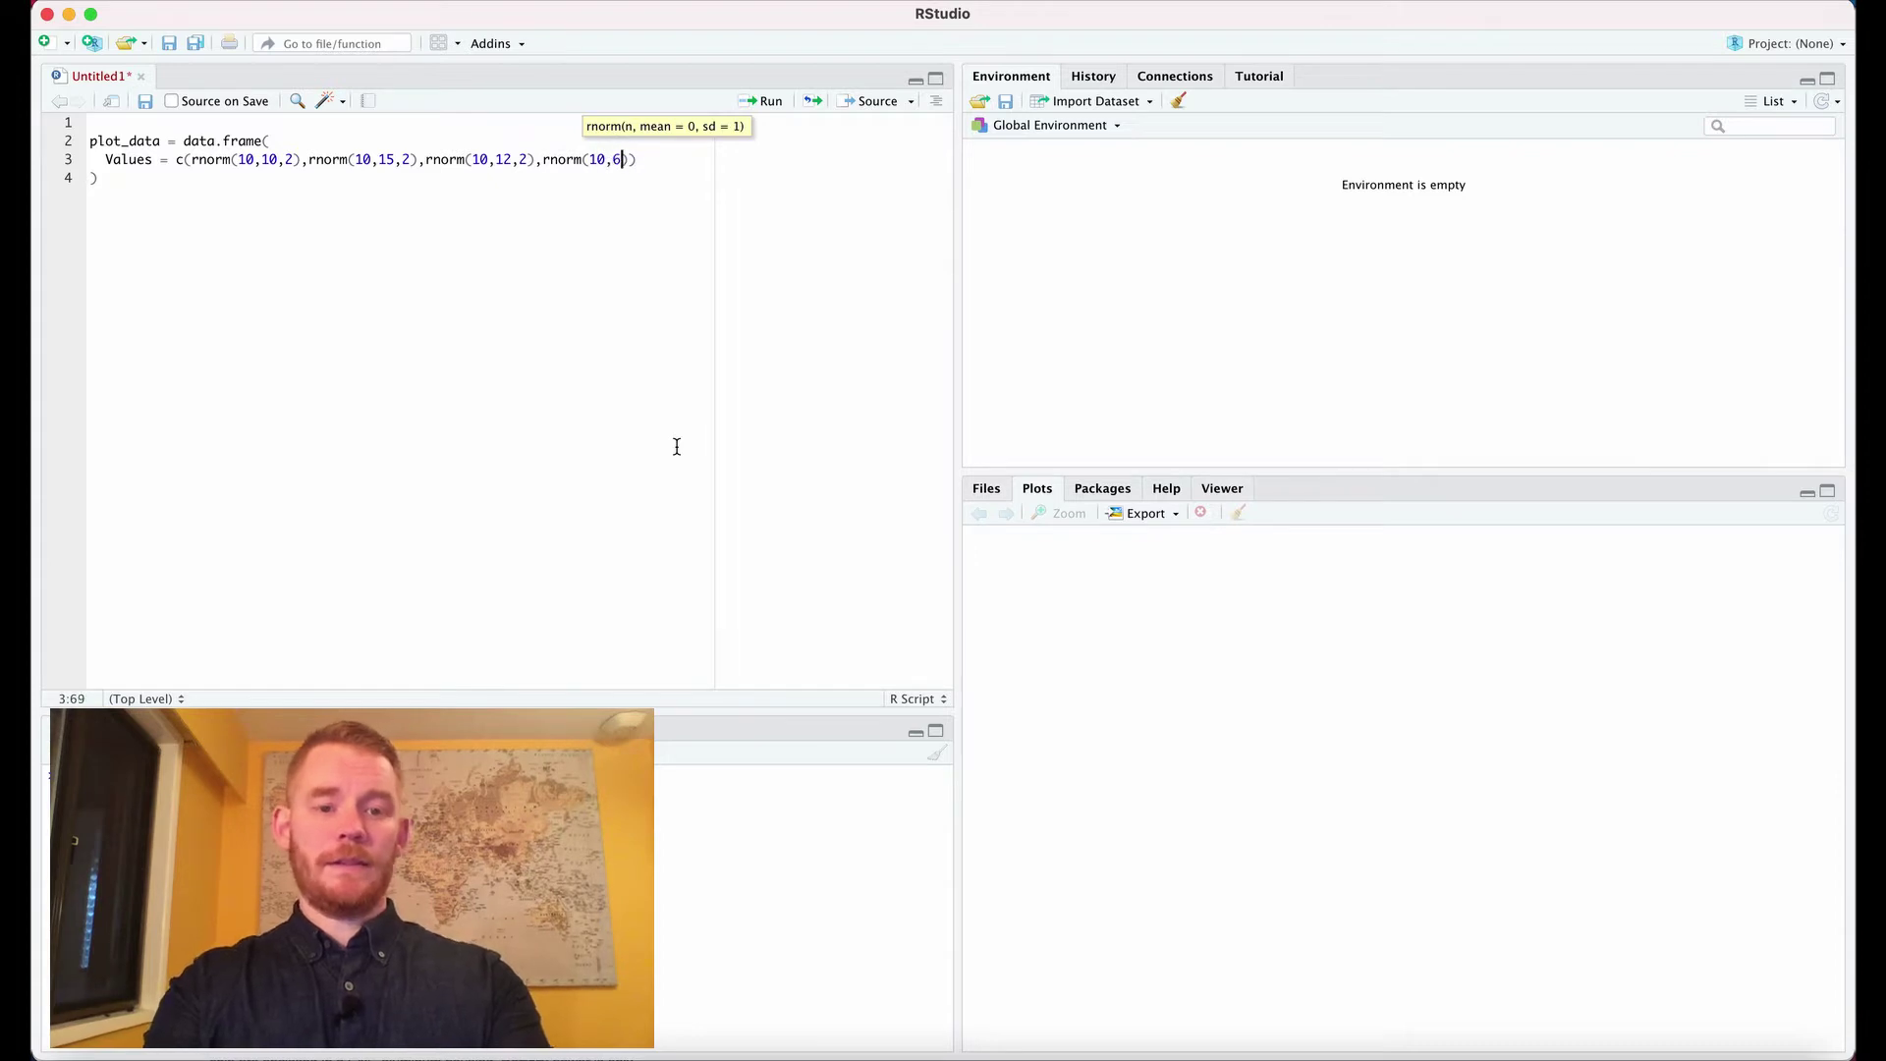
{"action": "type", "text": ",2"}
{"action": "key", "text": "Right"}
{"action": "key", "text": "Right"}
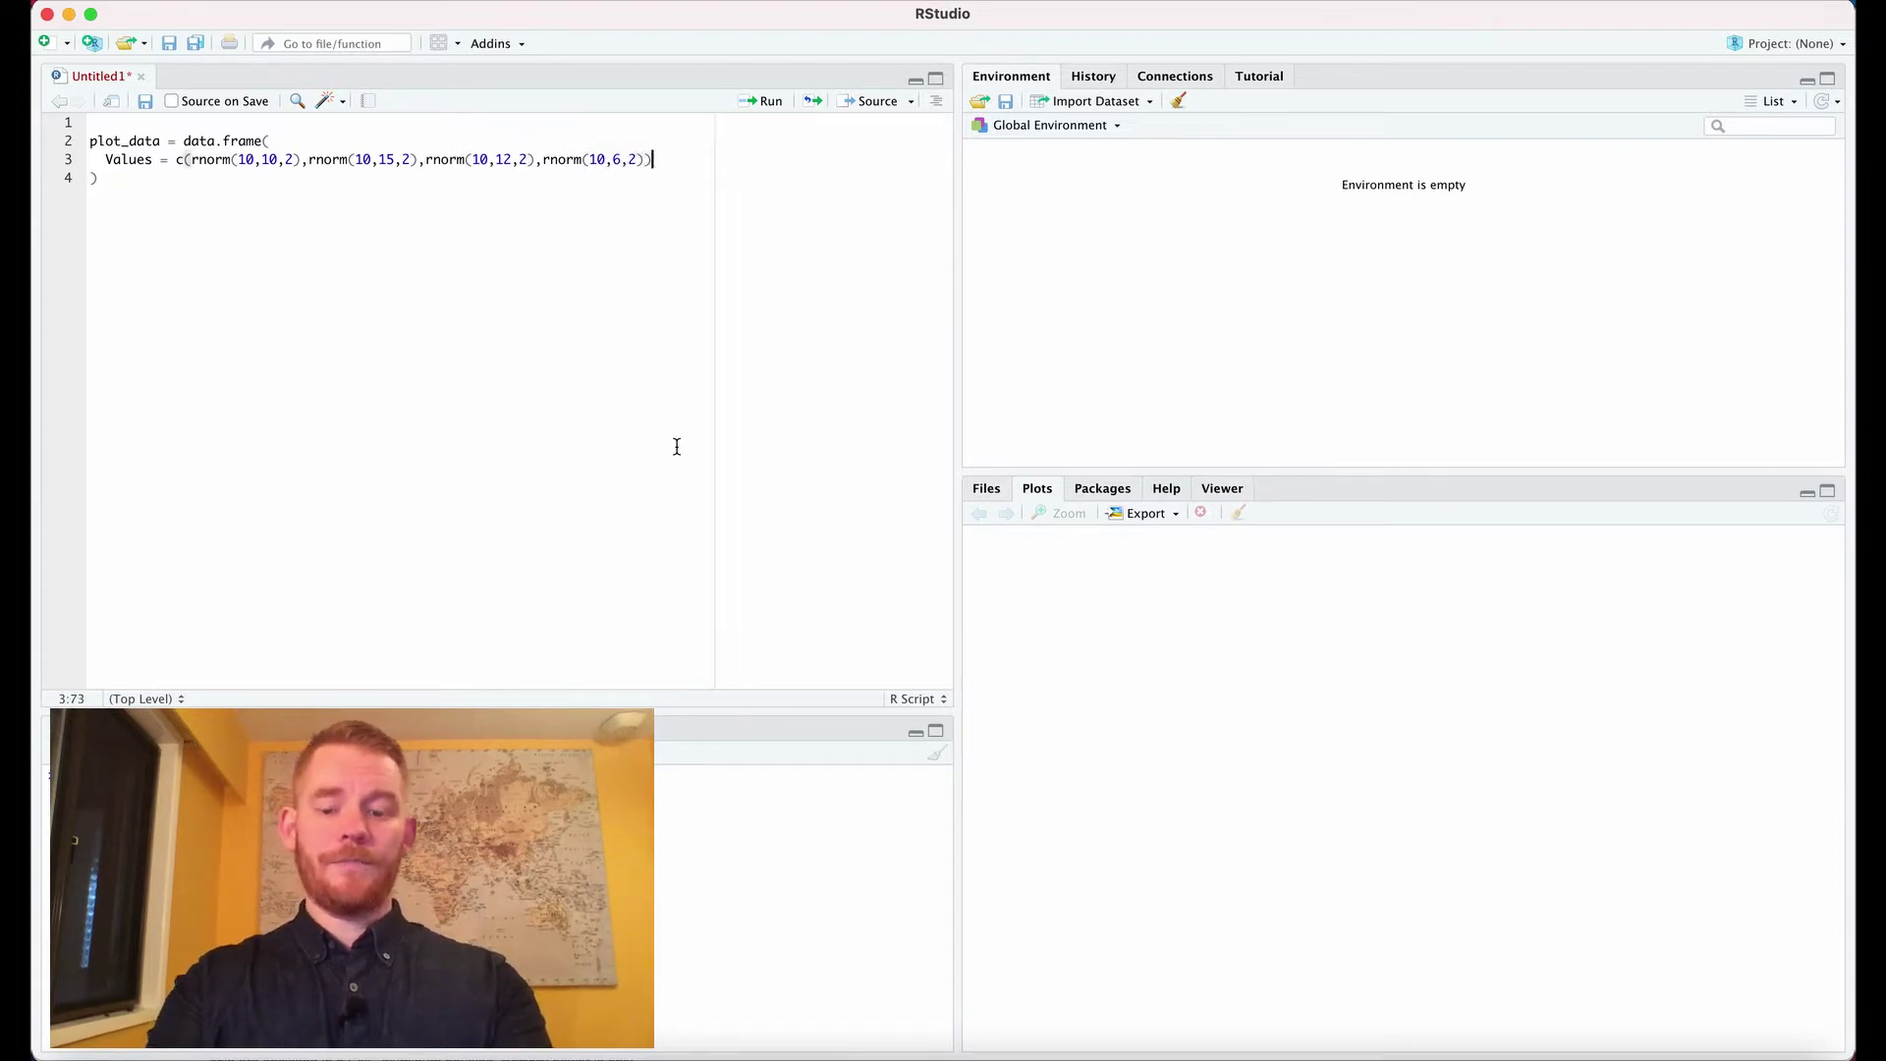
{"action": "type", "text": ","}
Add Groups = c(rep('First',20), rep('Second',20)) to plot_data and open a new line
{"action": "key", "text": "Return"}
{"action": "type", "text": "Gro"}
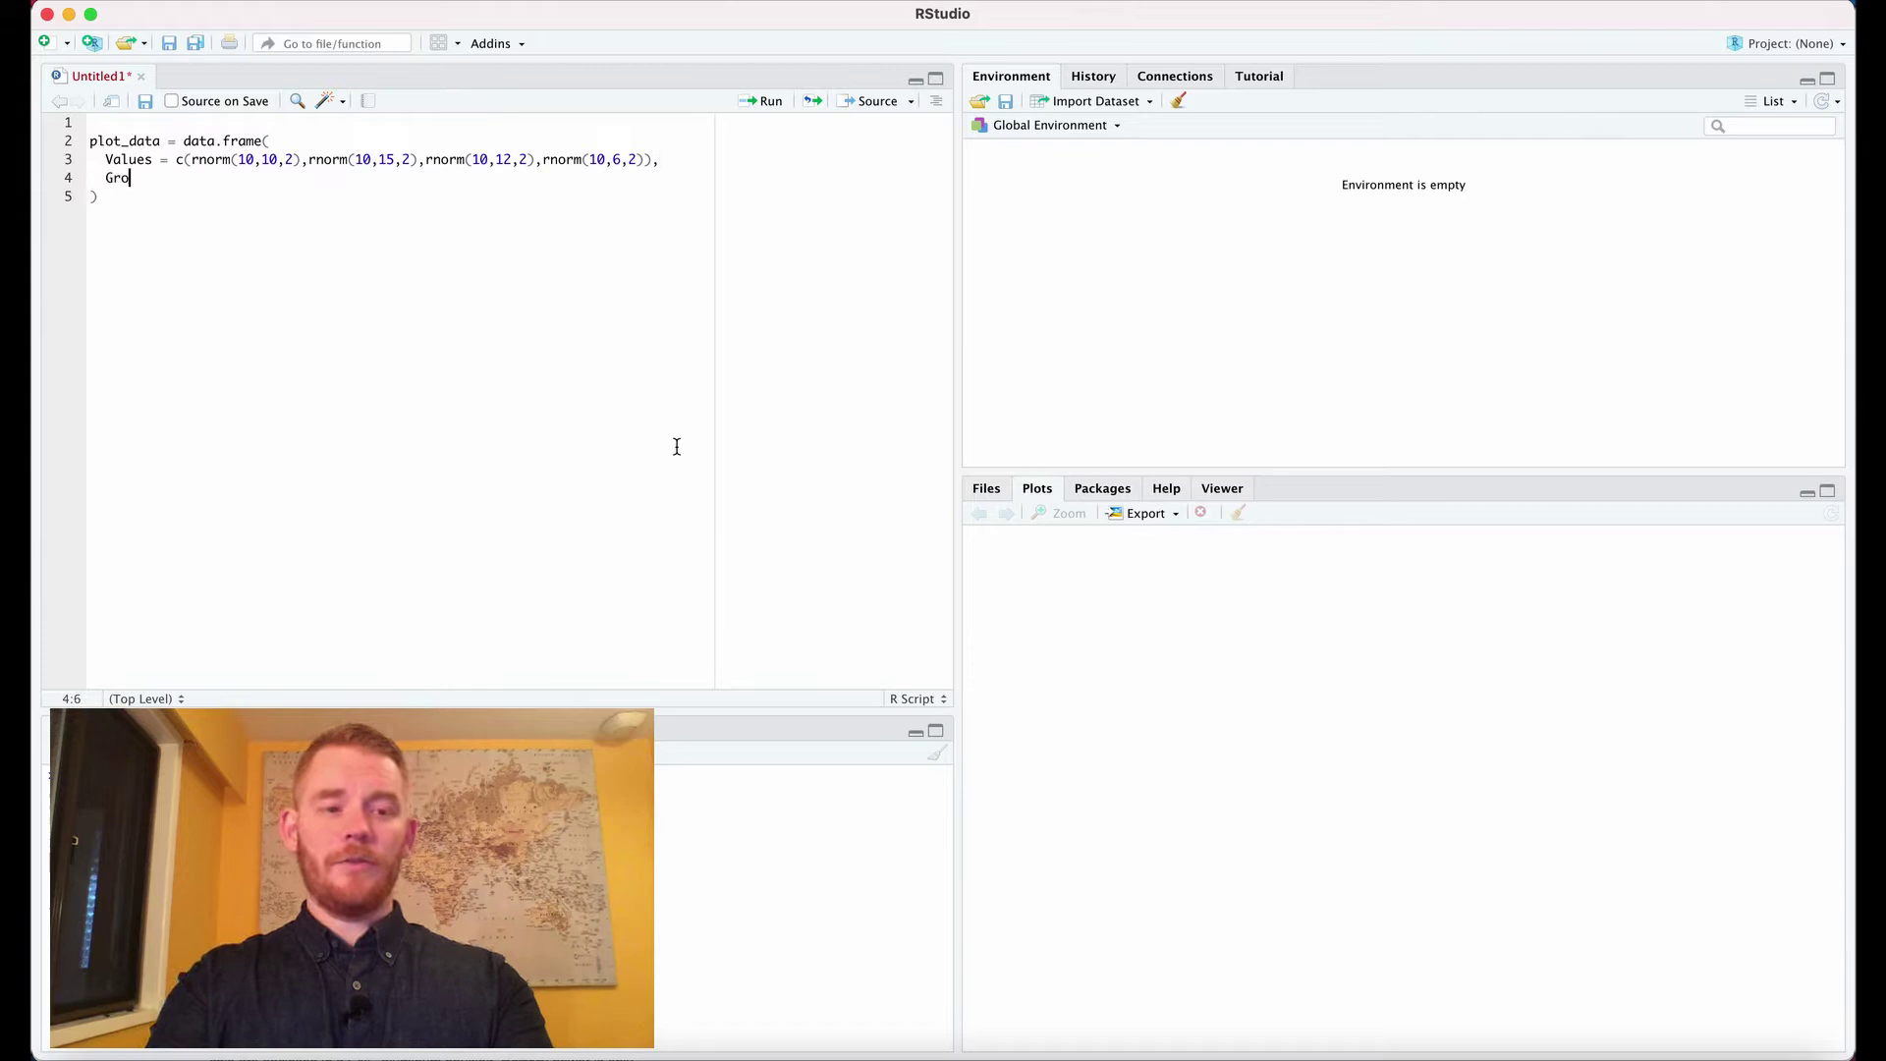
{"action": "type", "text": "s = c("}
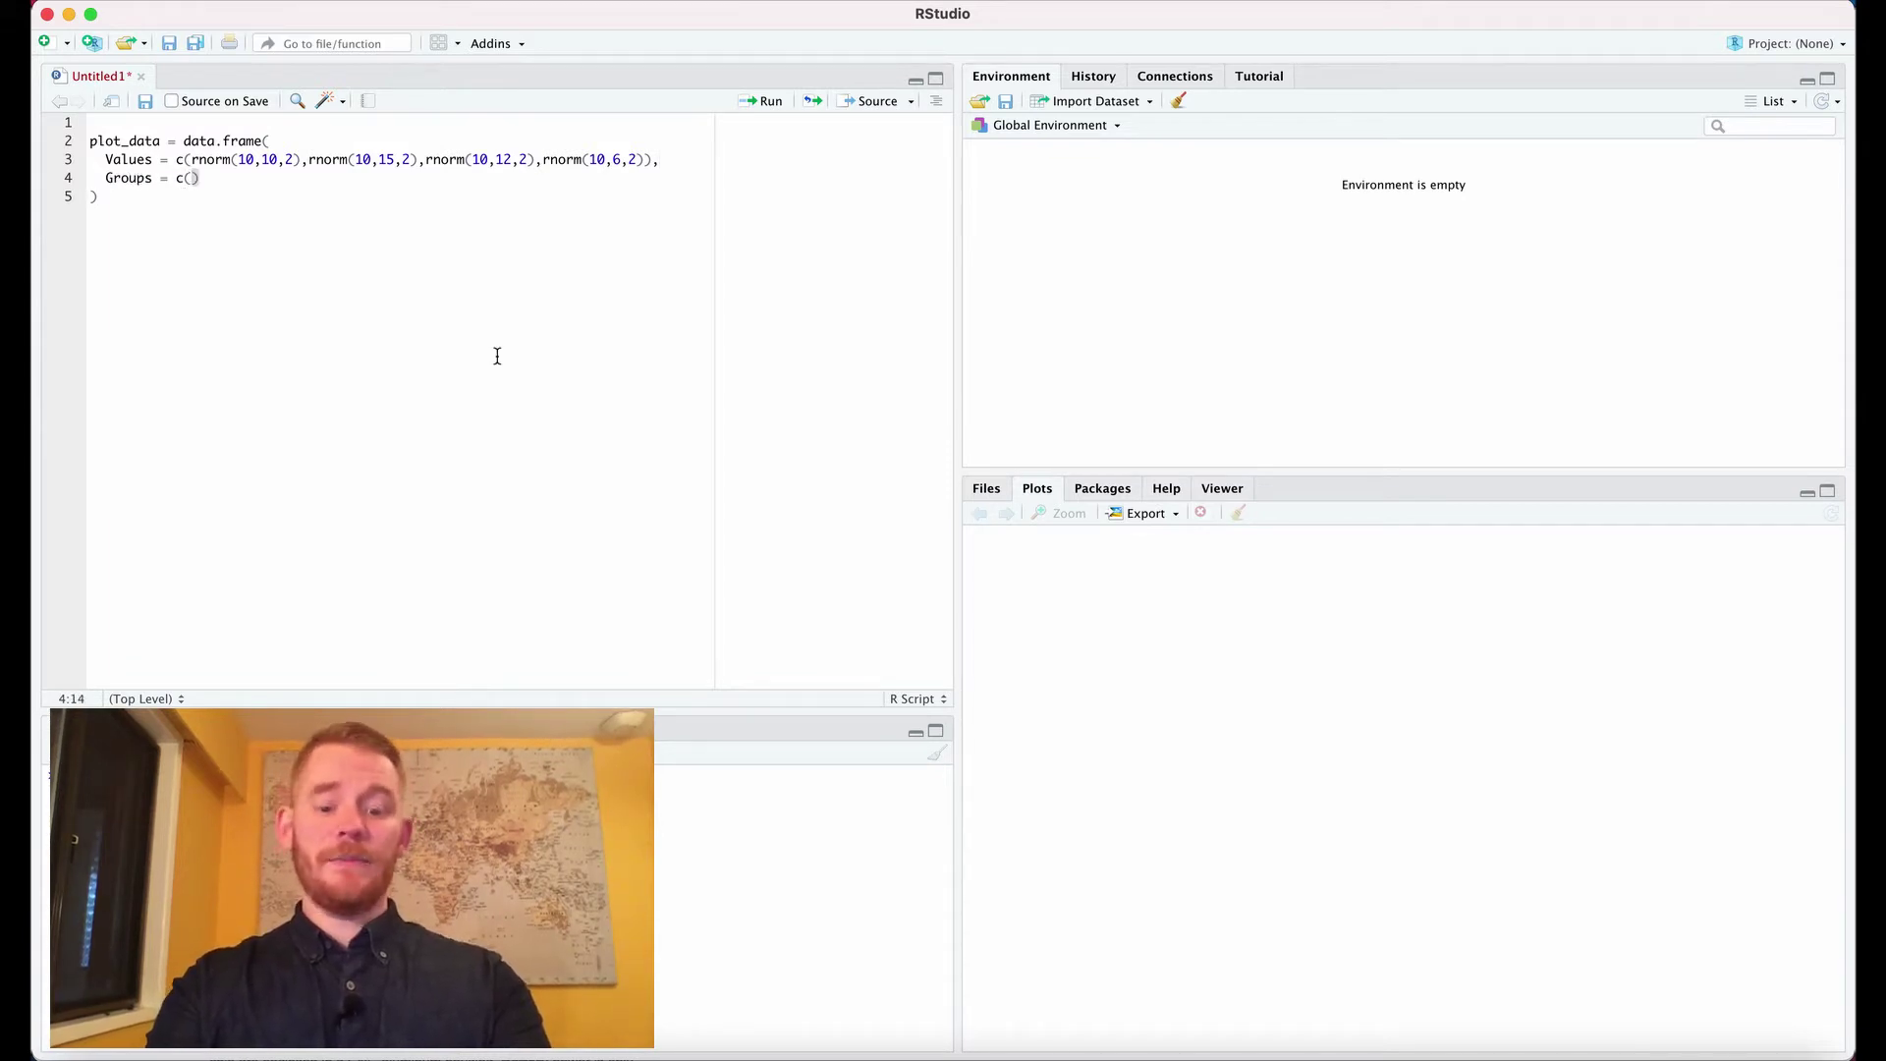
{"action": "type", "text": "rep('First"}
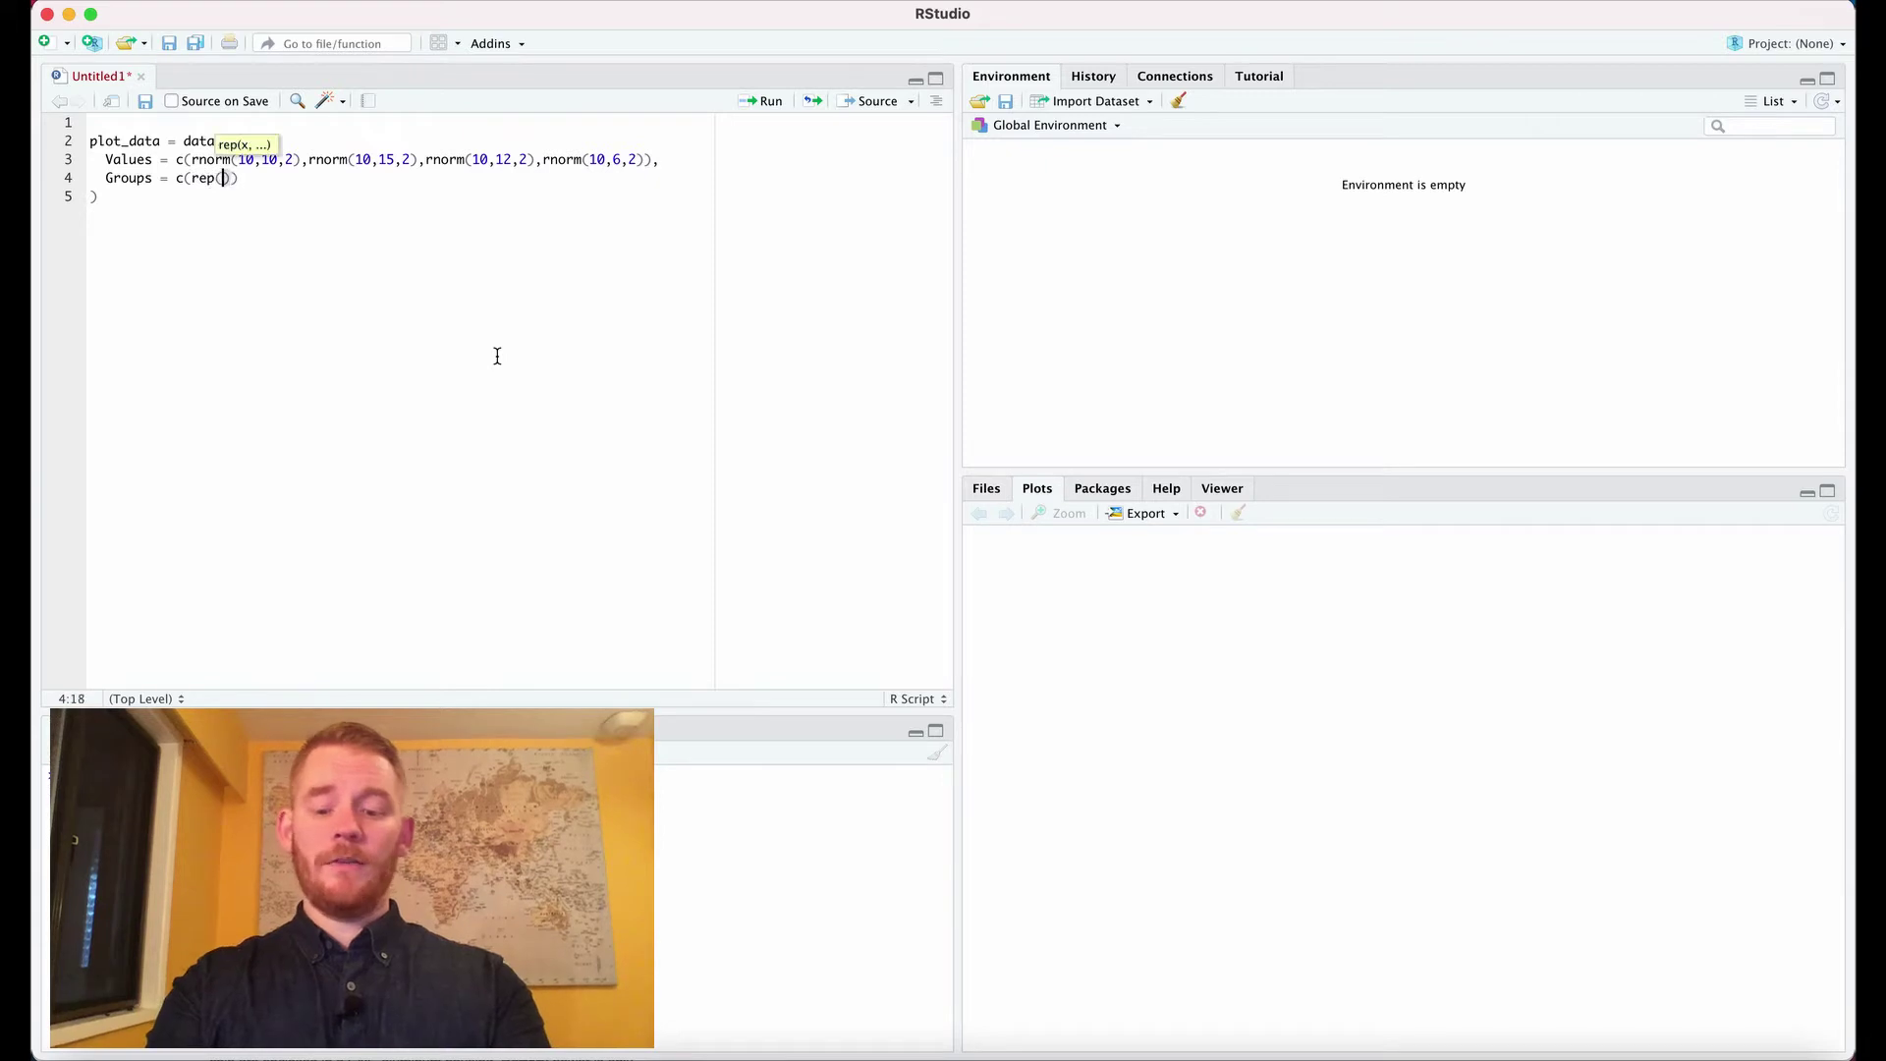
{"action": "type", "text": ",20"}
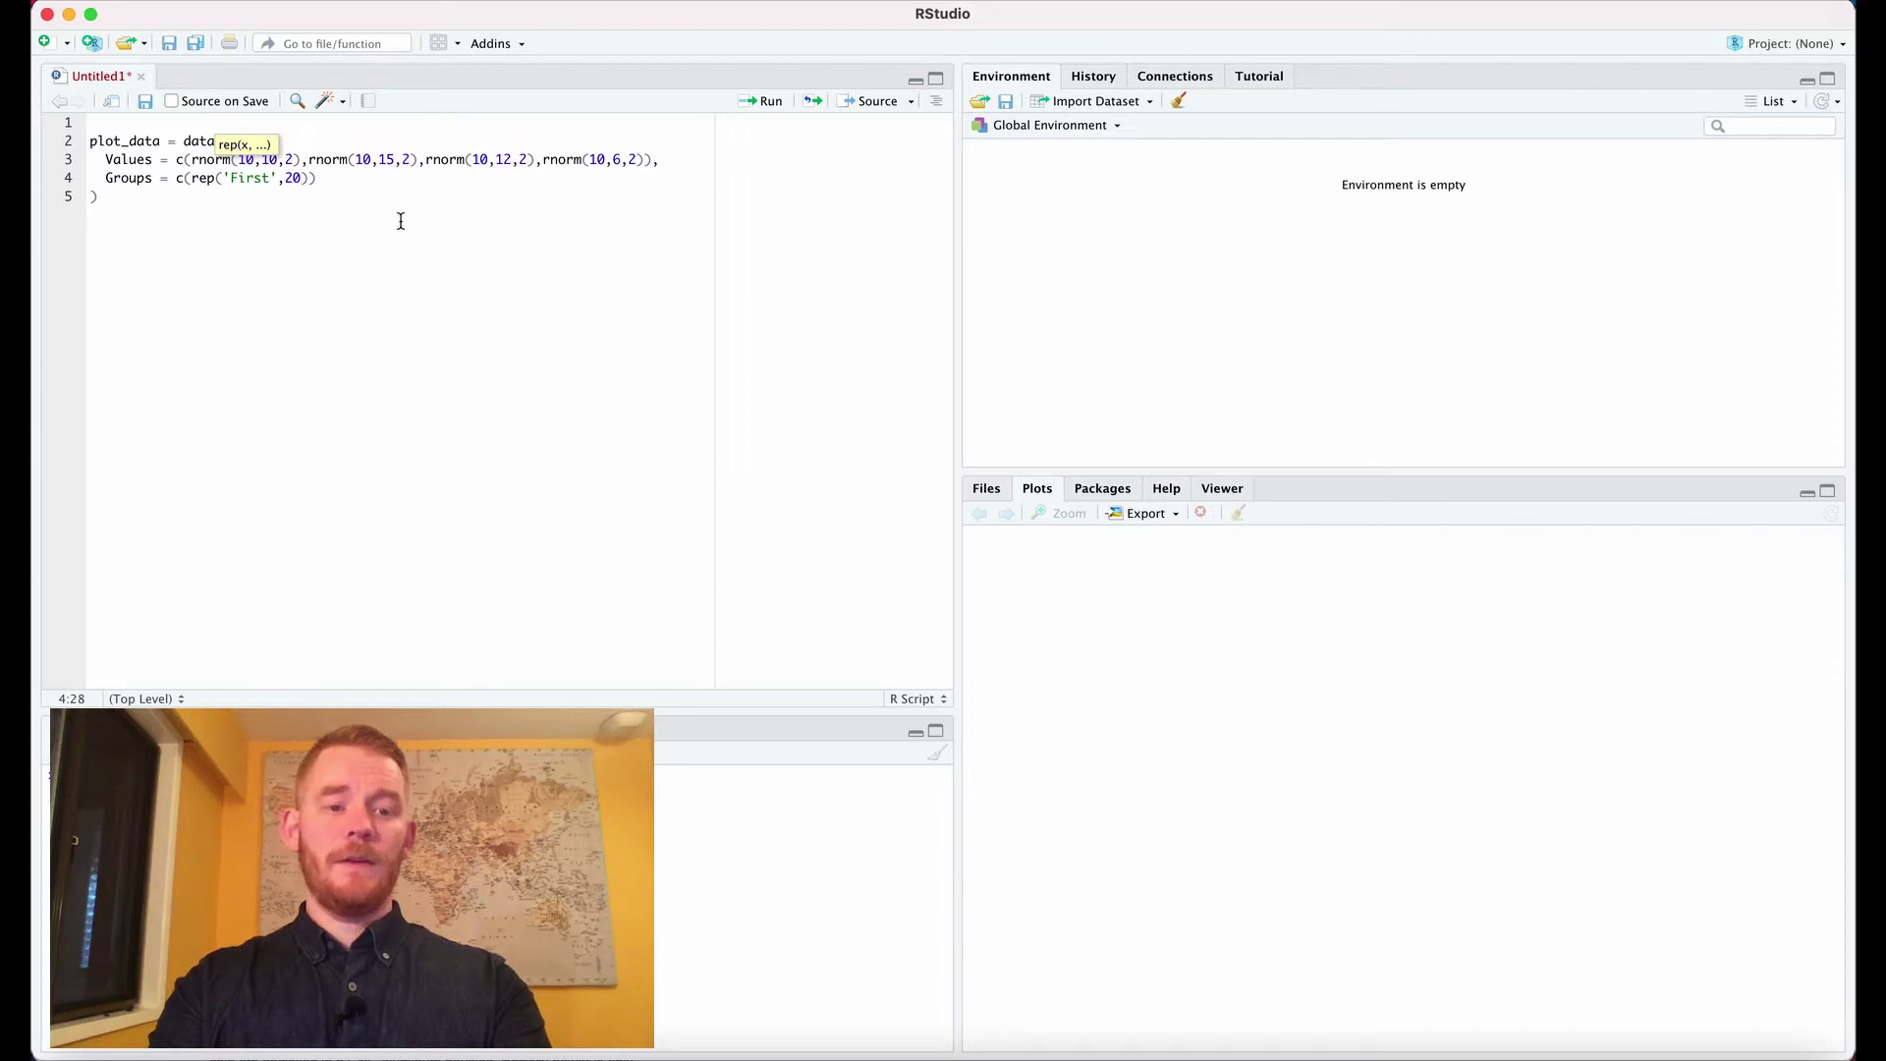
{"action": "key", "text": "Right"}
{"action": "type", "text": ",rep("}
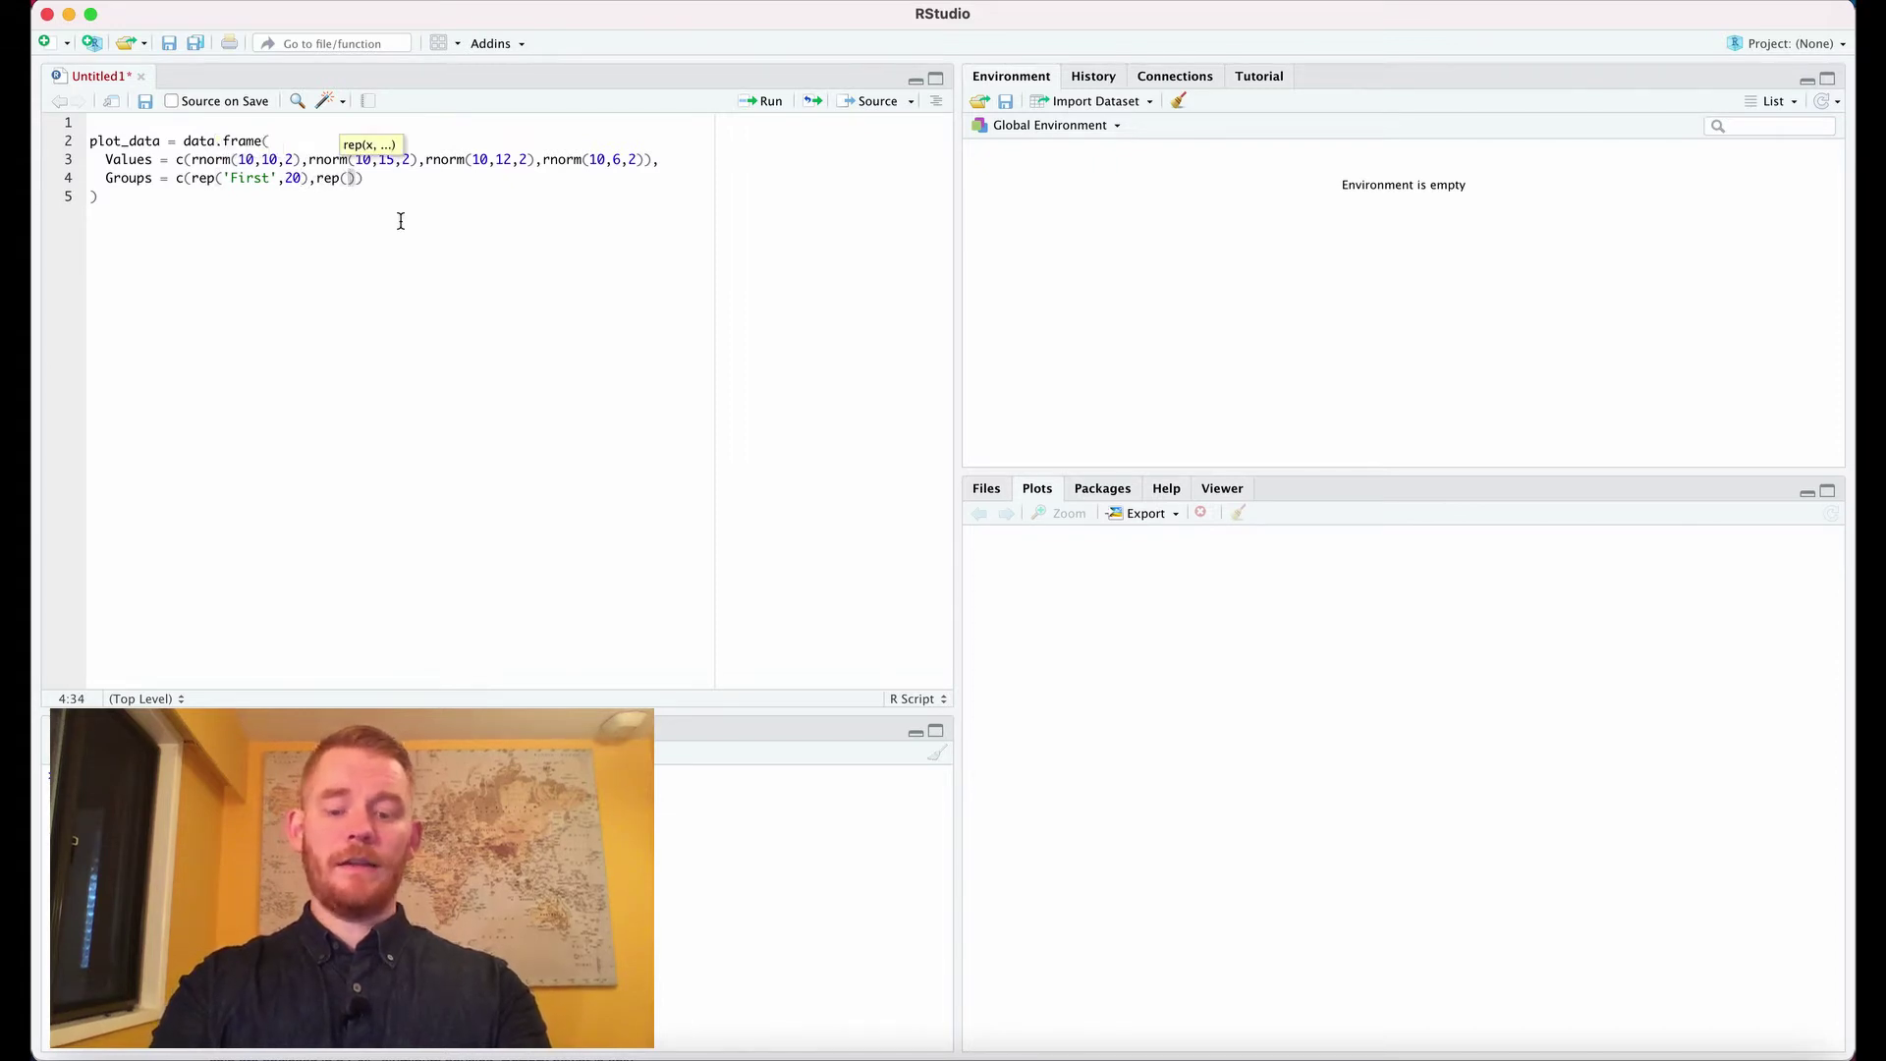
{"action": "type", "text": "'Second,20"}
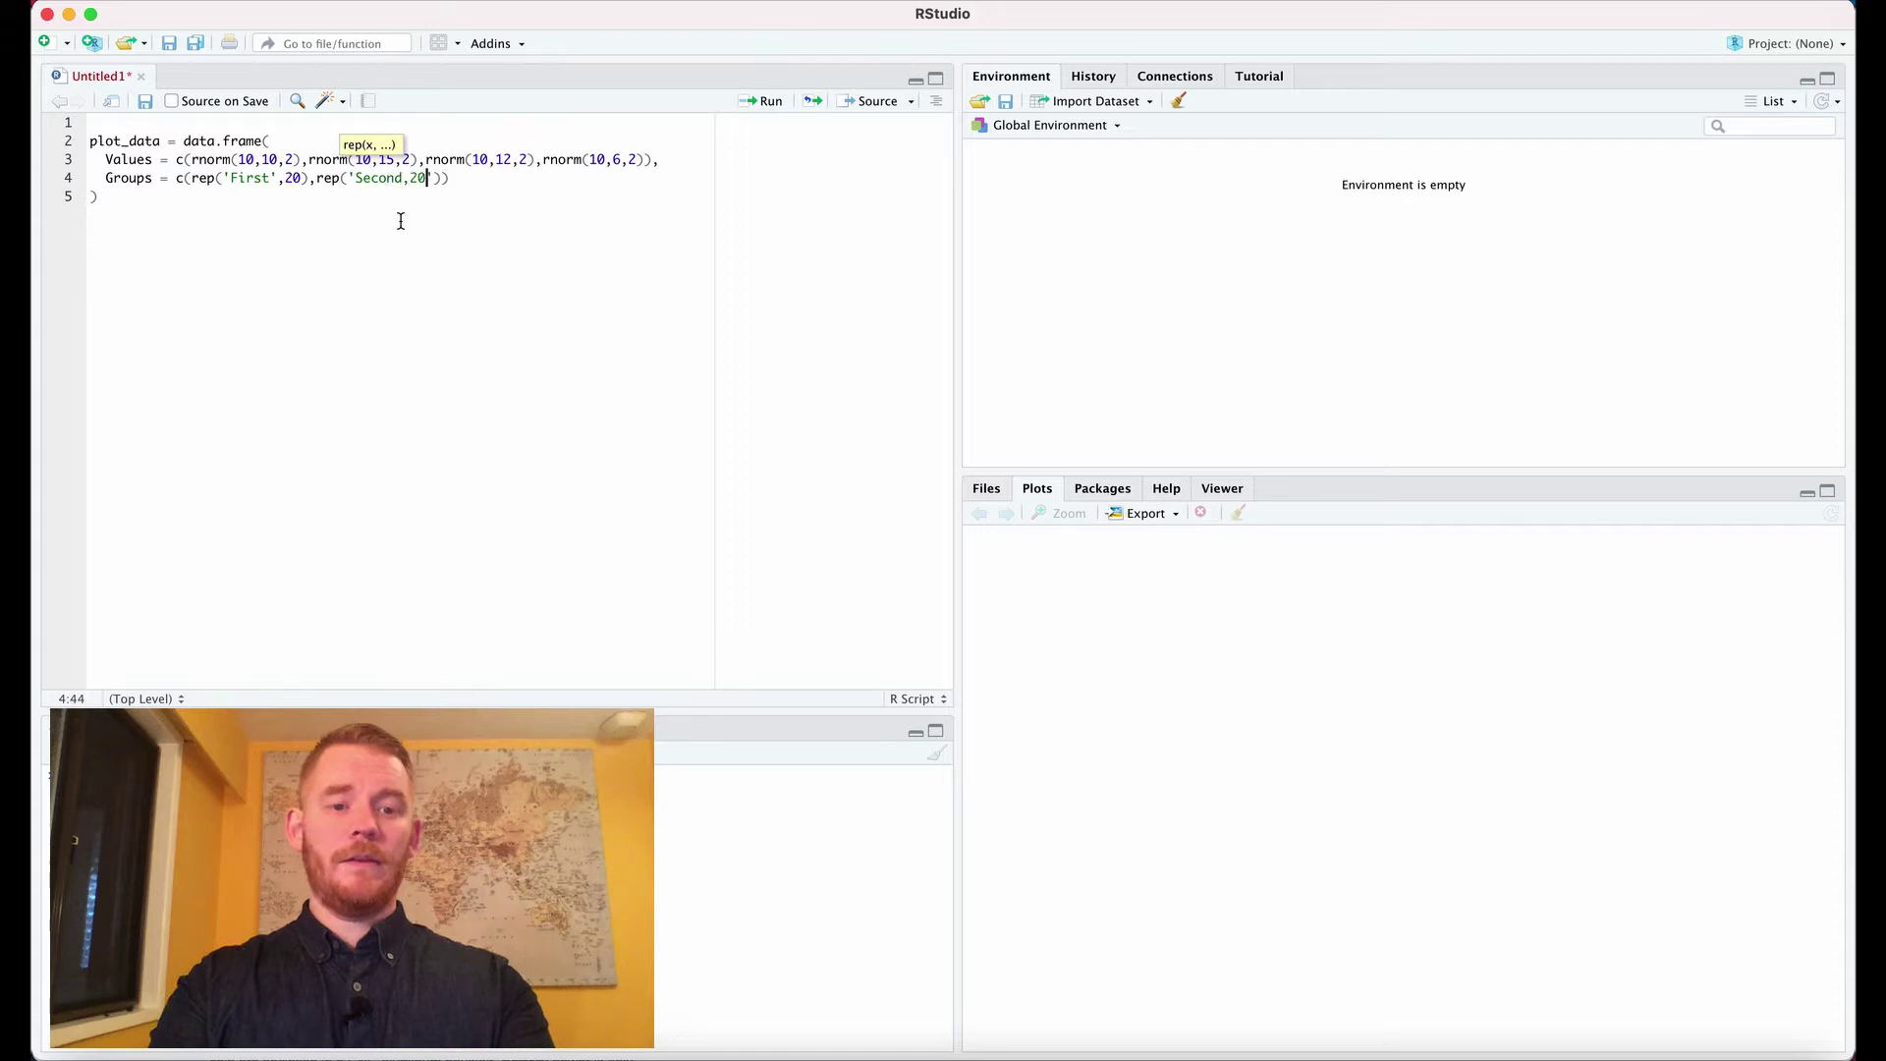
{"action": "key", "text": "BackSpace"}
{"action": "key", "text": "BackSpace"}
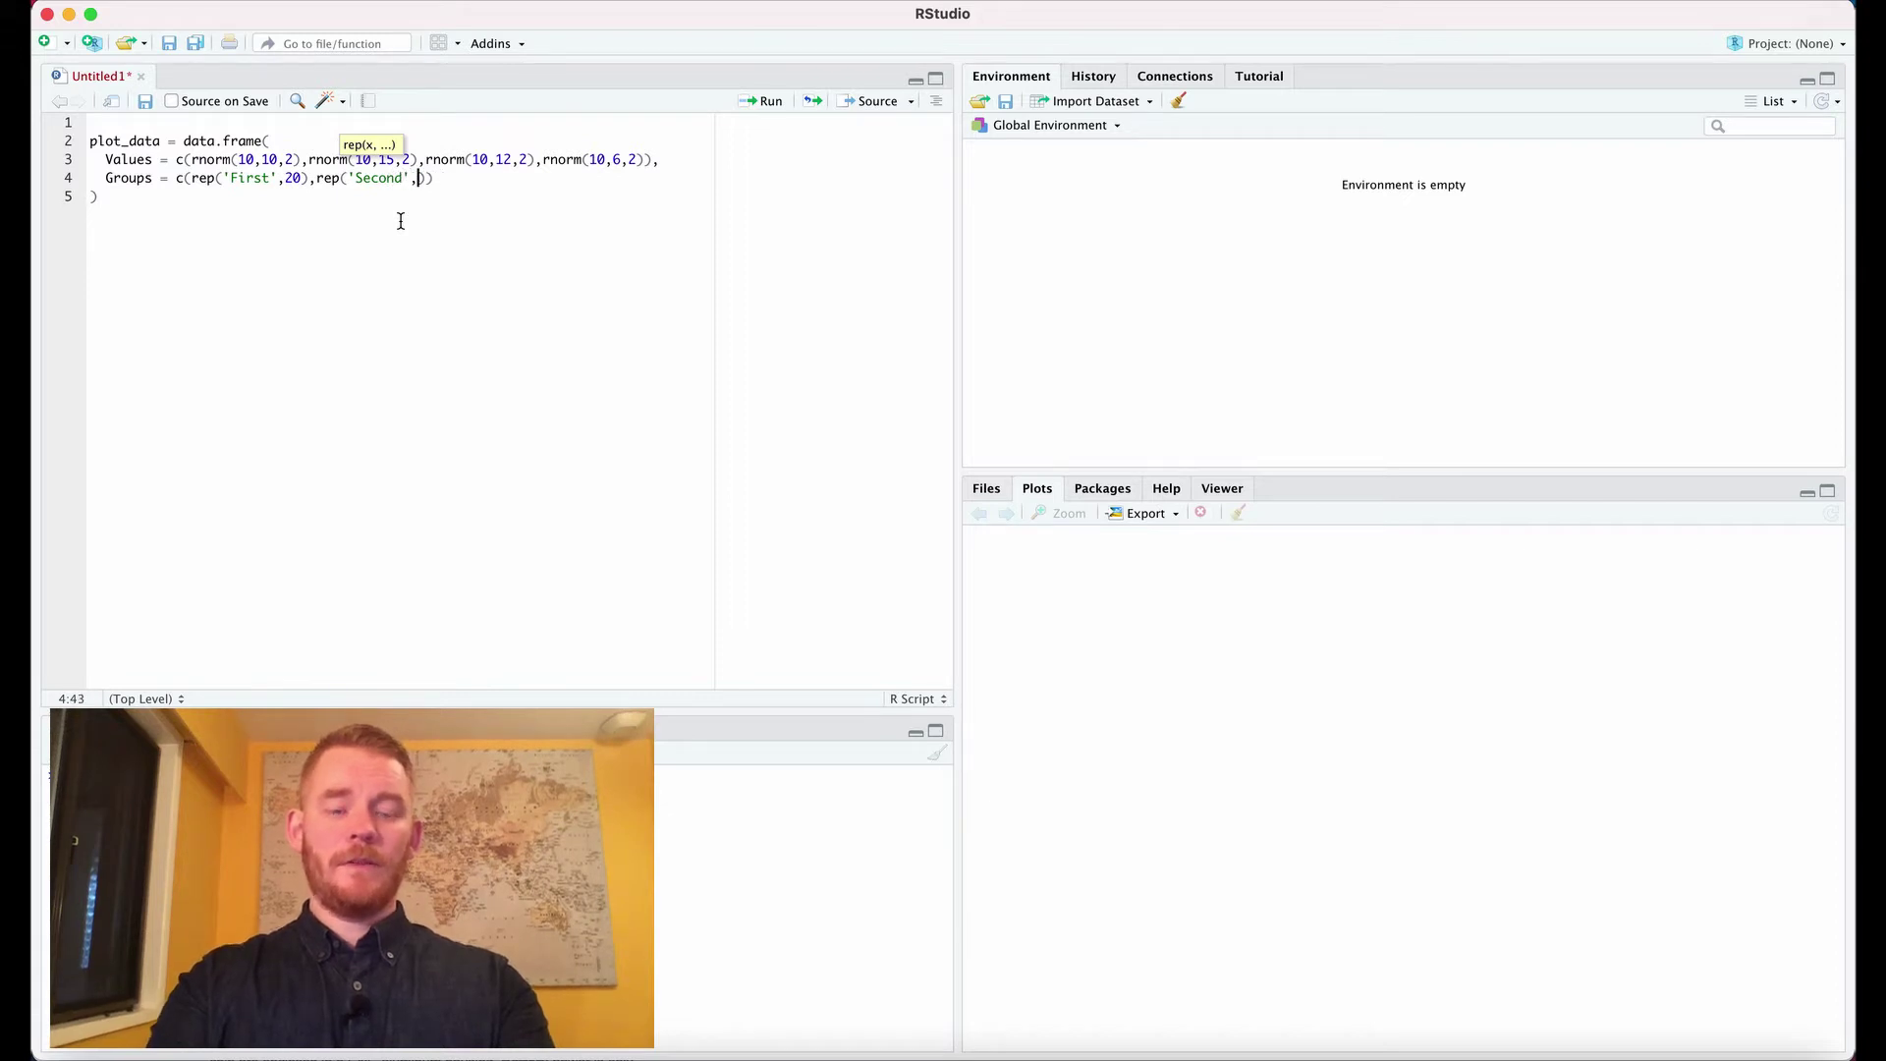
{"action": "type", "text": "20"}
{"action": "left_click", "coordinate": [487, 178]}
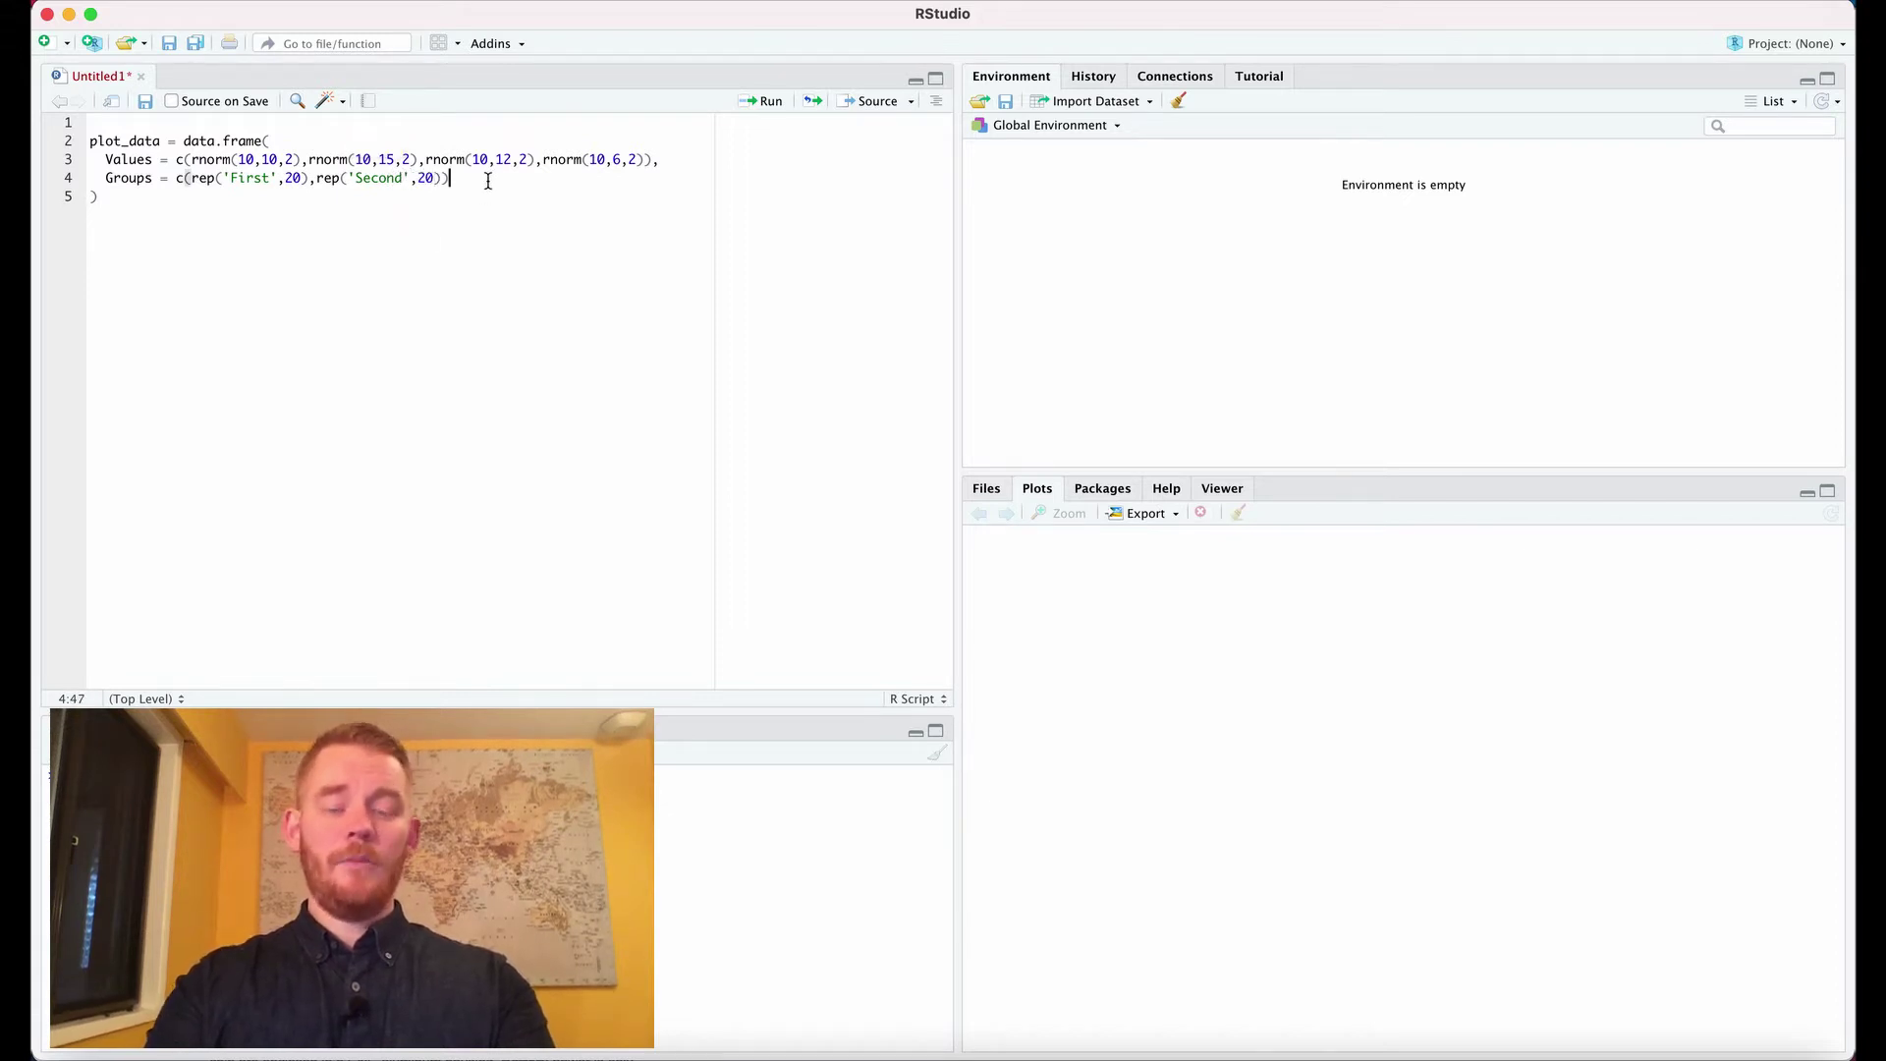
{"action": "type", "text": ","}
Type a Conditions column with rep('Early',10) and rep('Late',10)
{"action": "key", "text": "Return"}
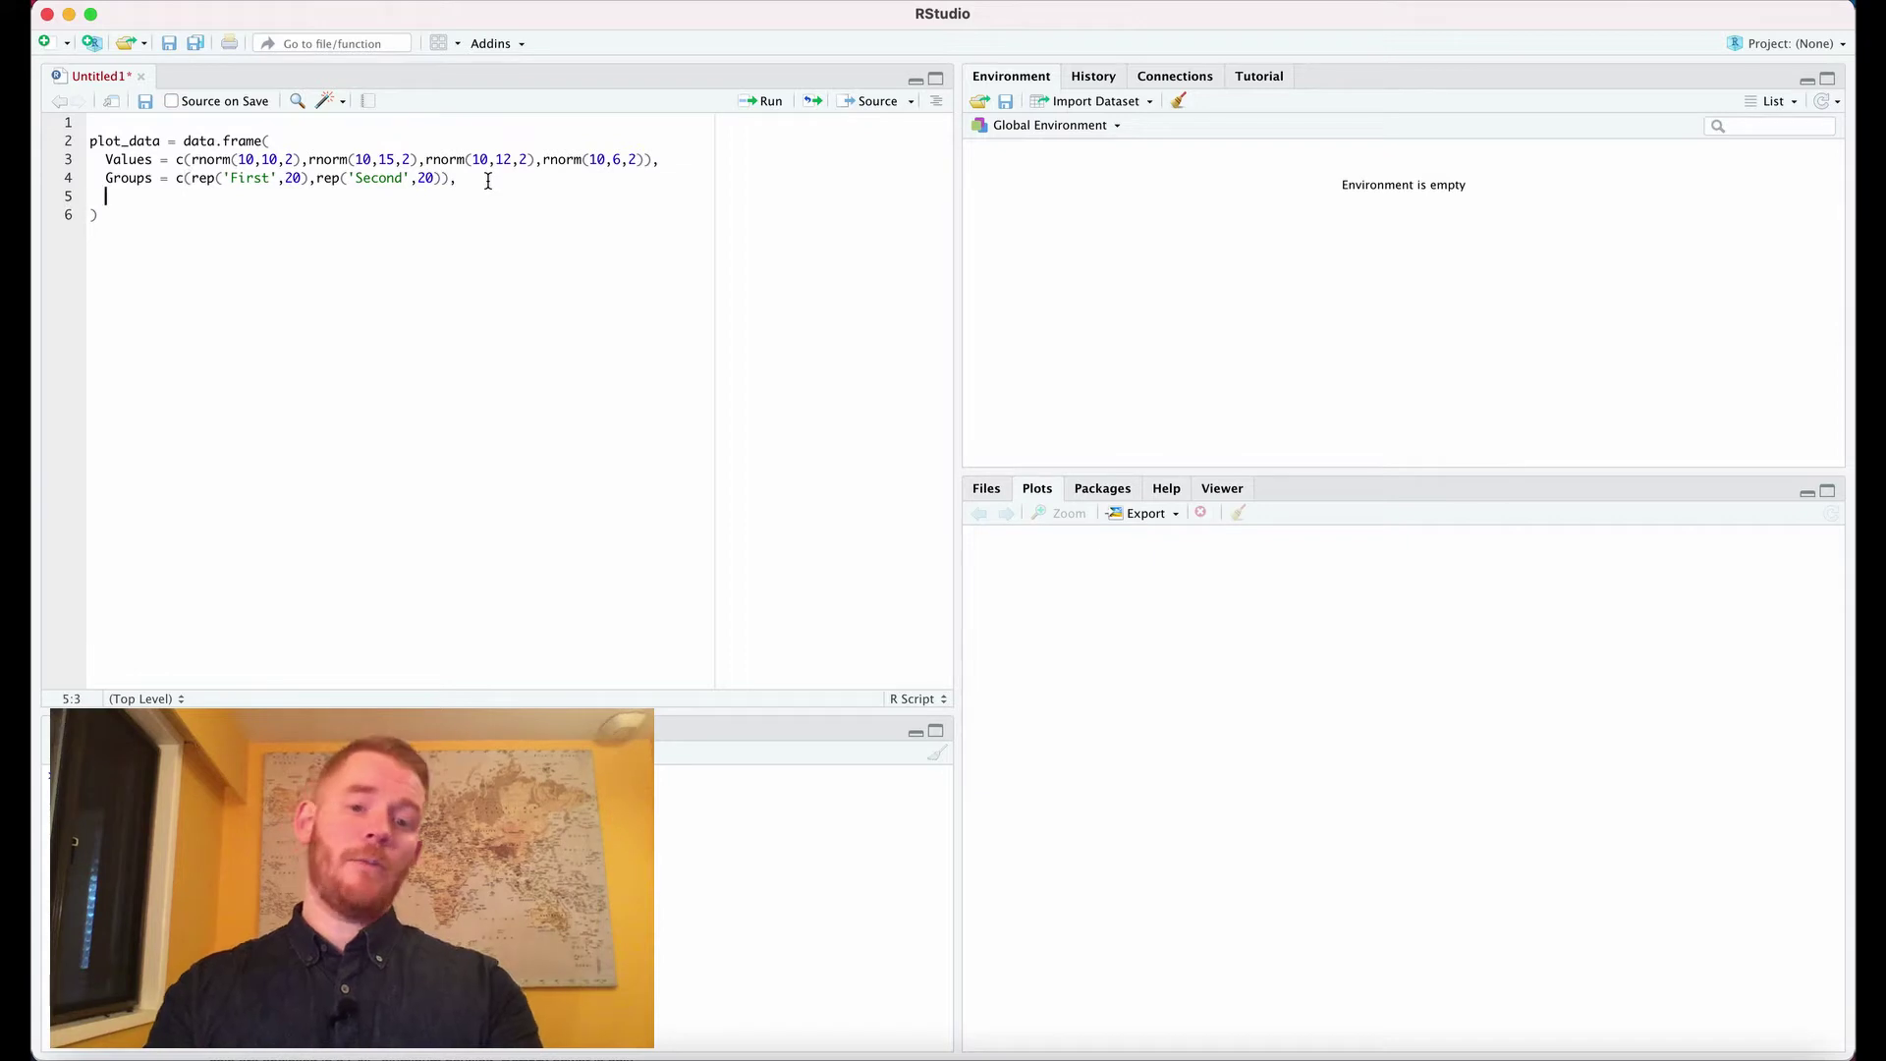
{"action": "type", "text": "Condi"}
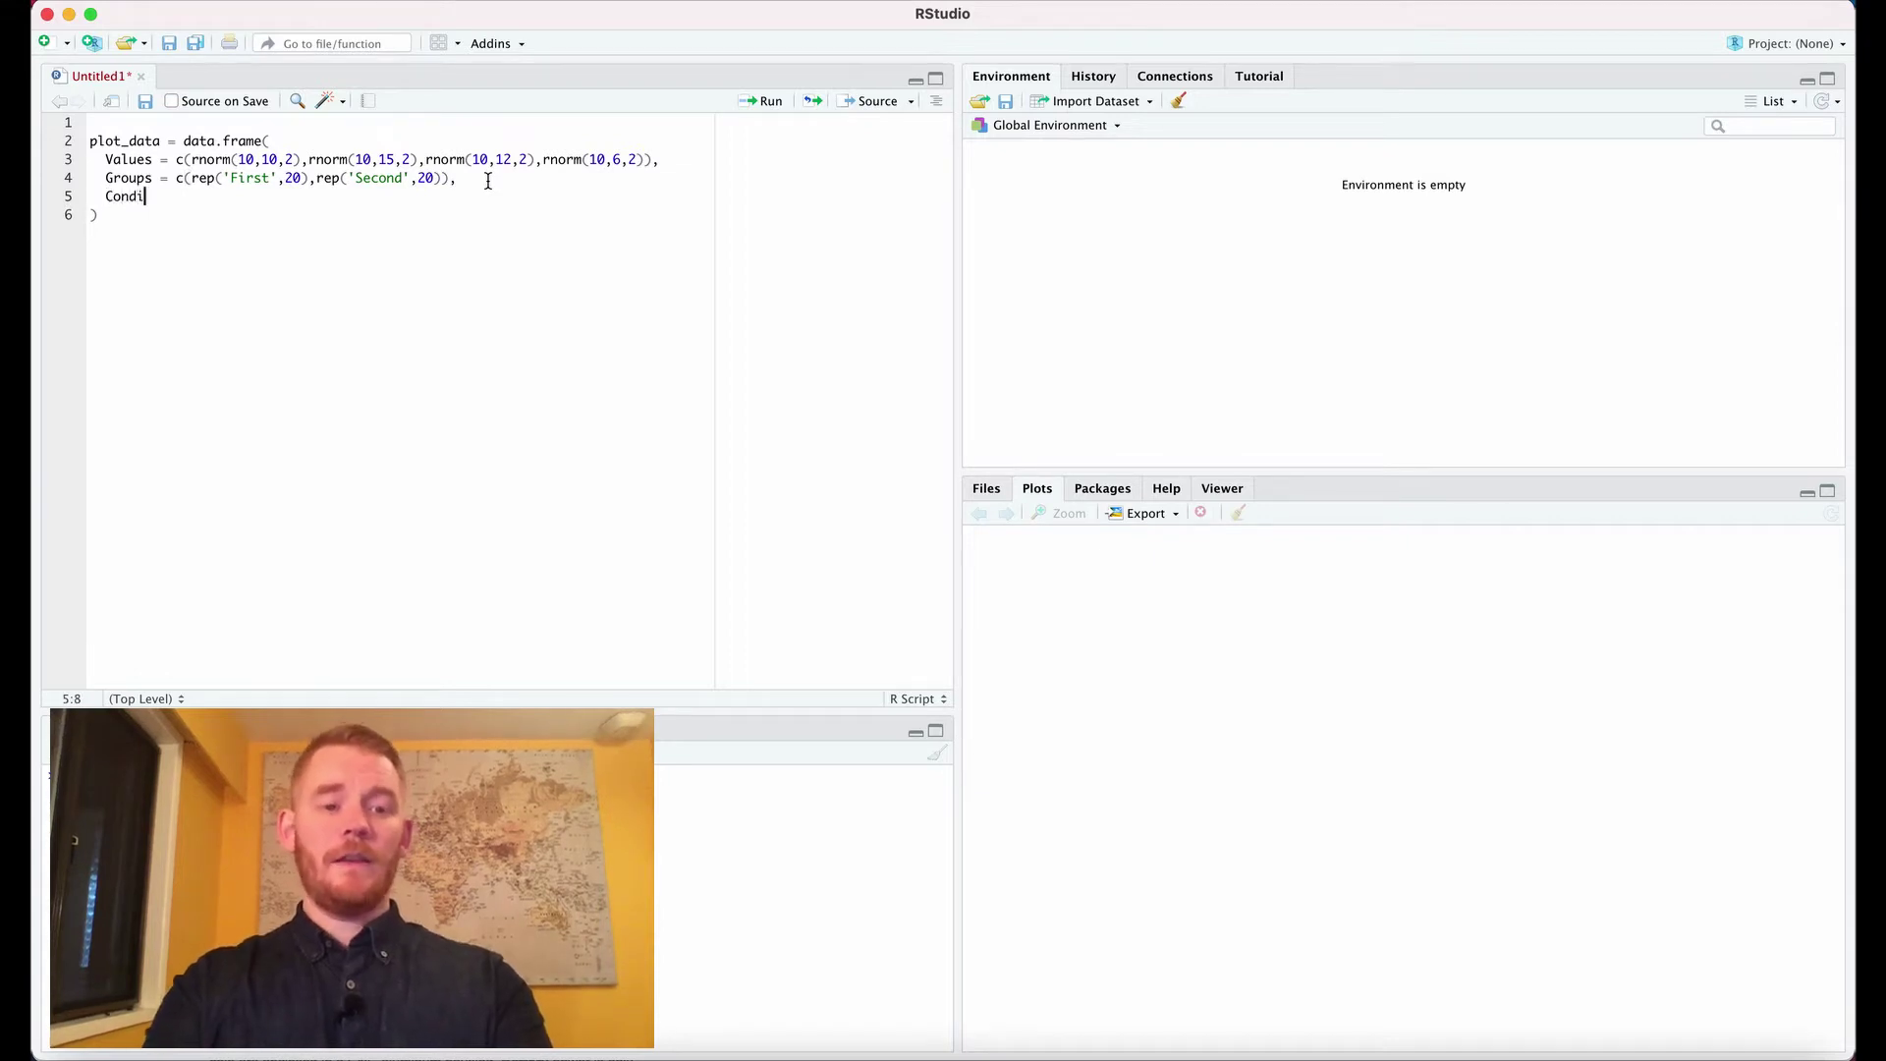
{"action": "type", "text": "tions = c"}
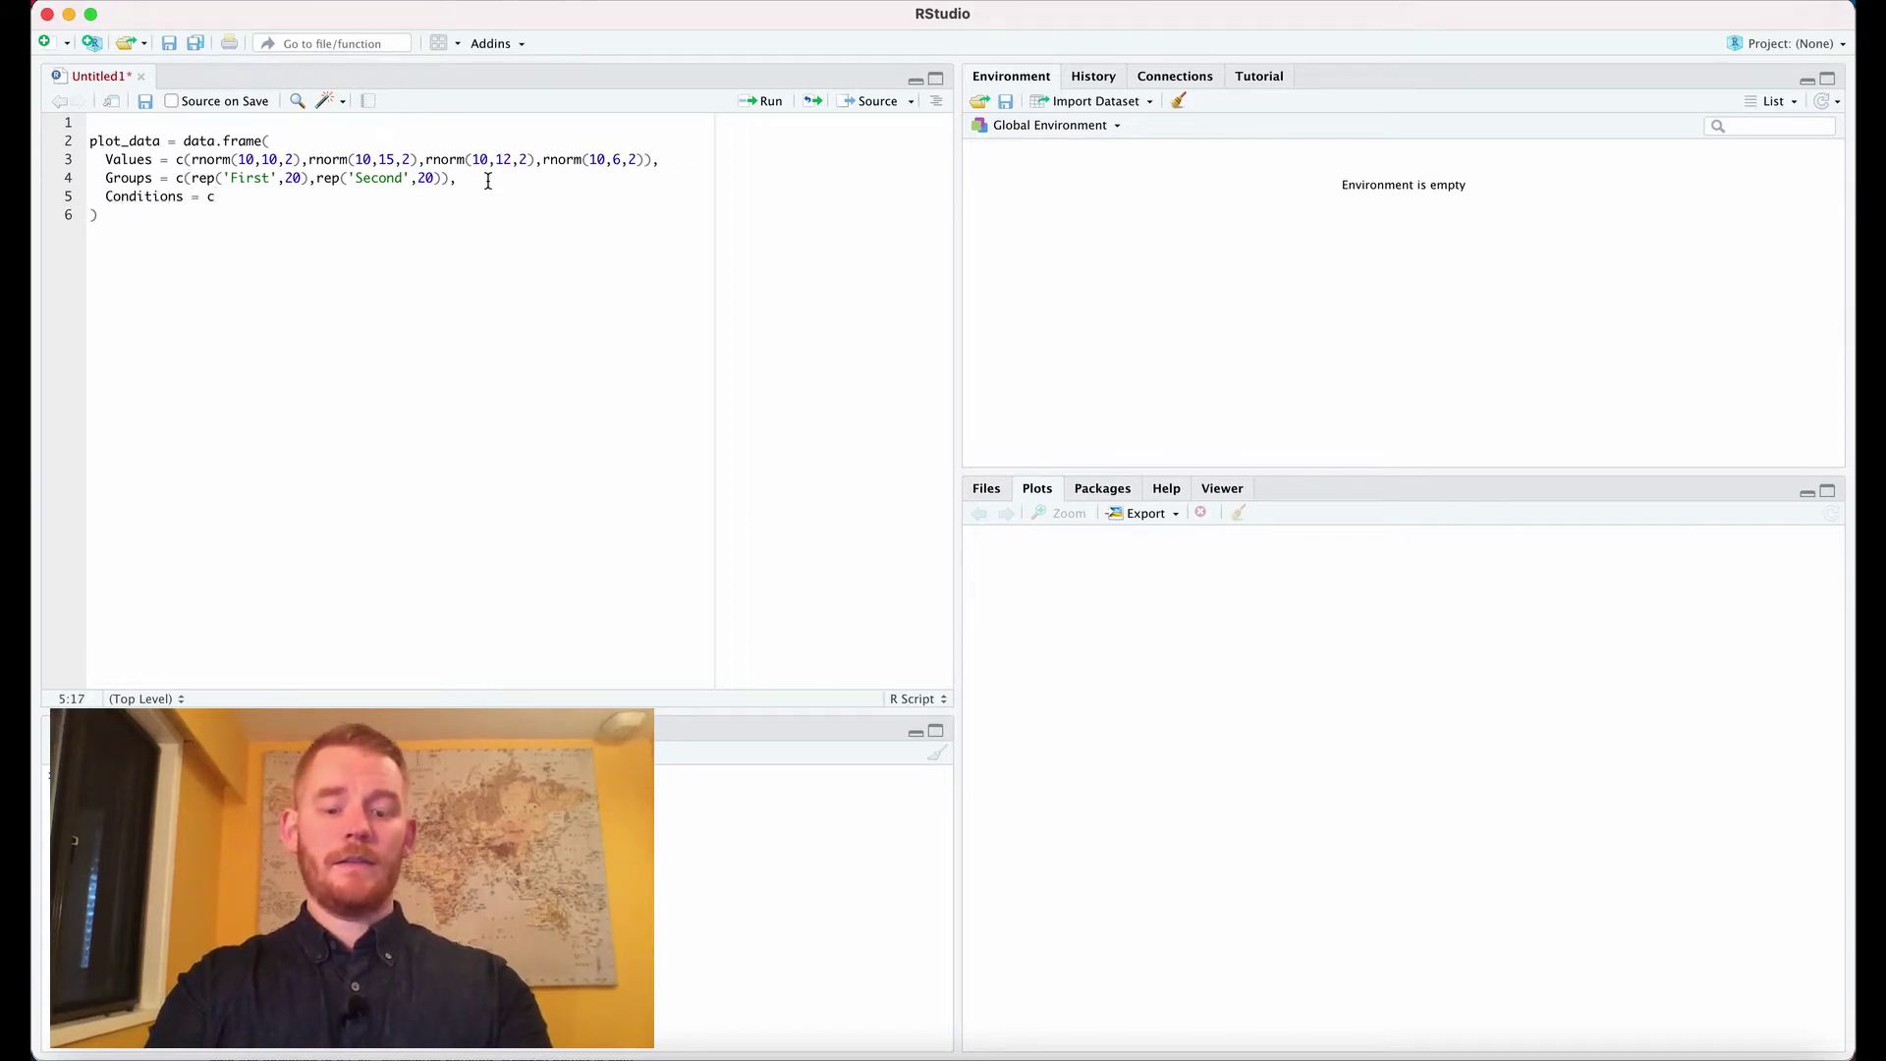
{"action": "type", "text": "(rep('"}
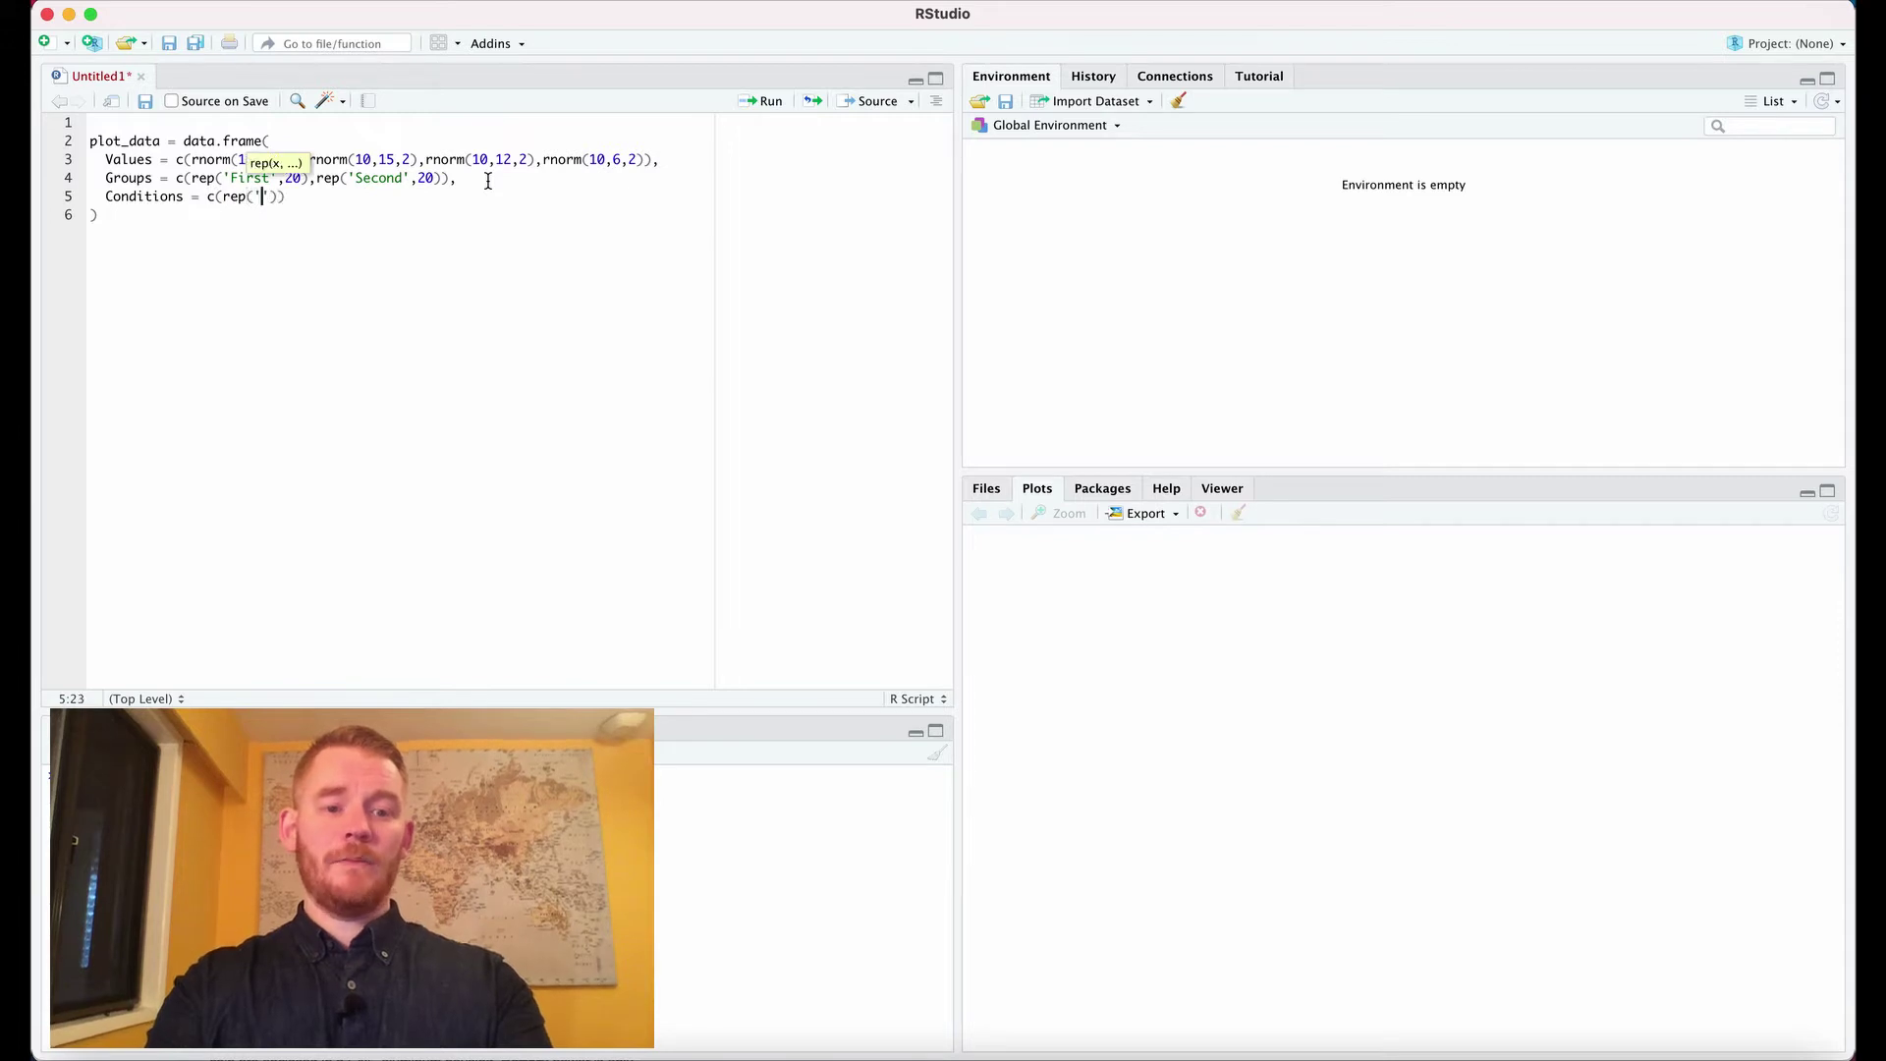
{"action": "type", "text": "Early',"}
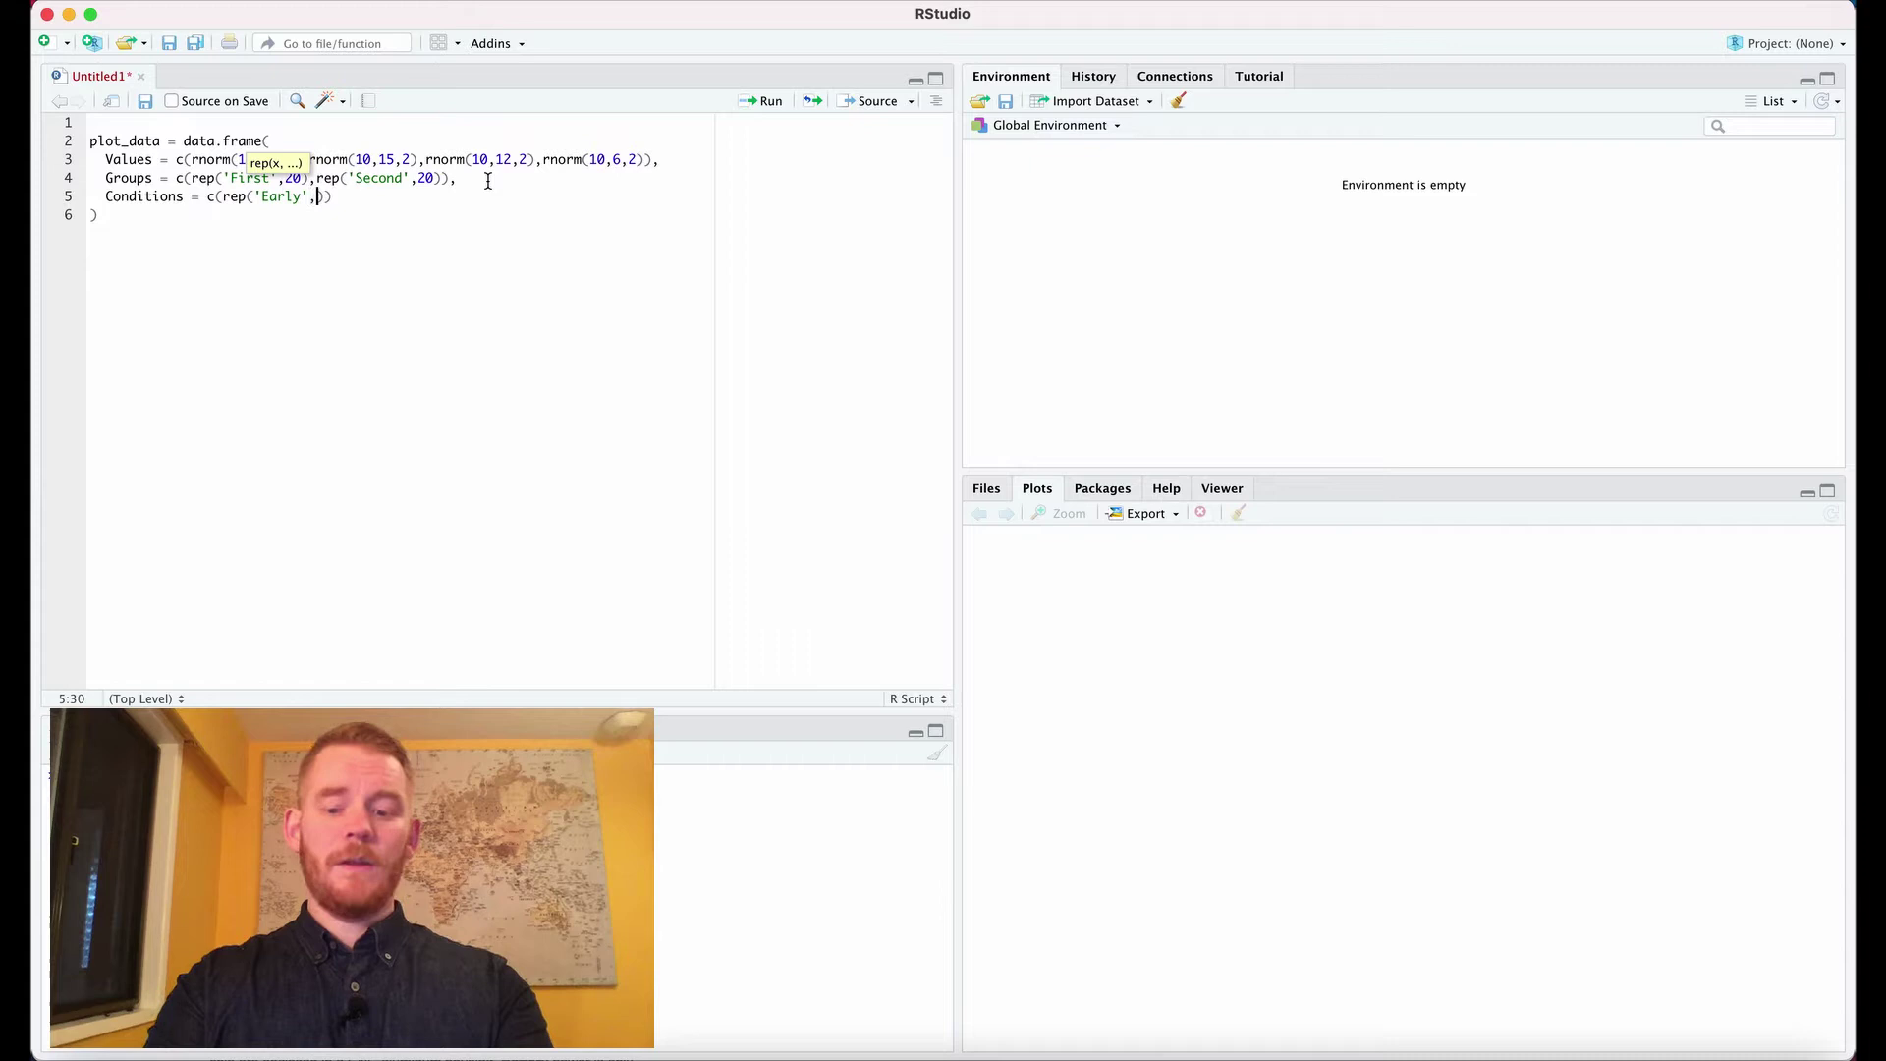
{"action": "type", "text": "10"}
{"action": "key", "text": "Right"}
{"action": "type", "text": ",rep"}
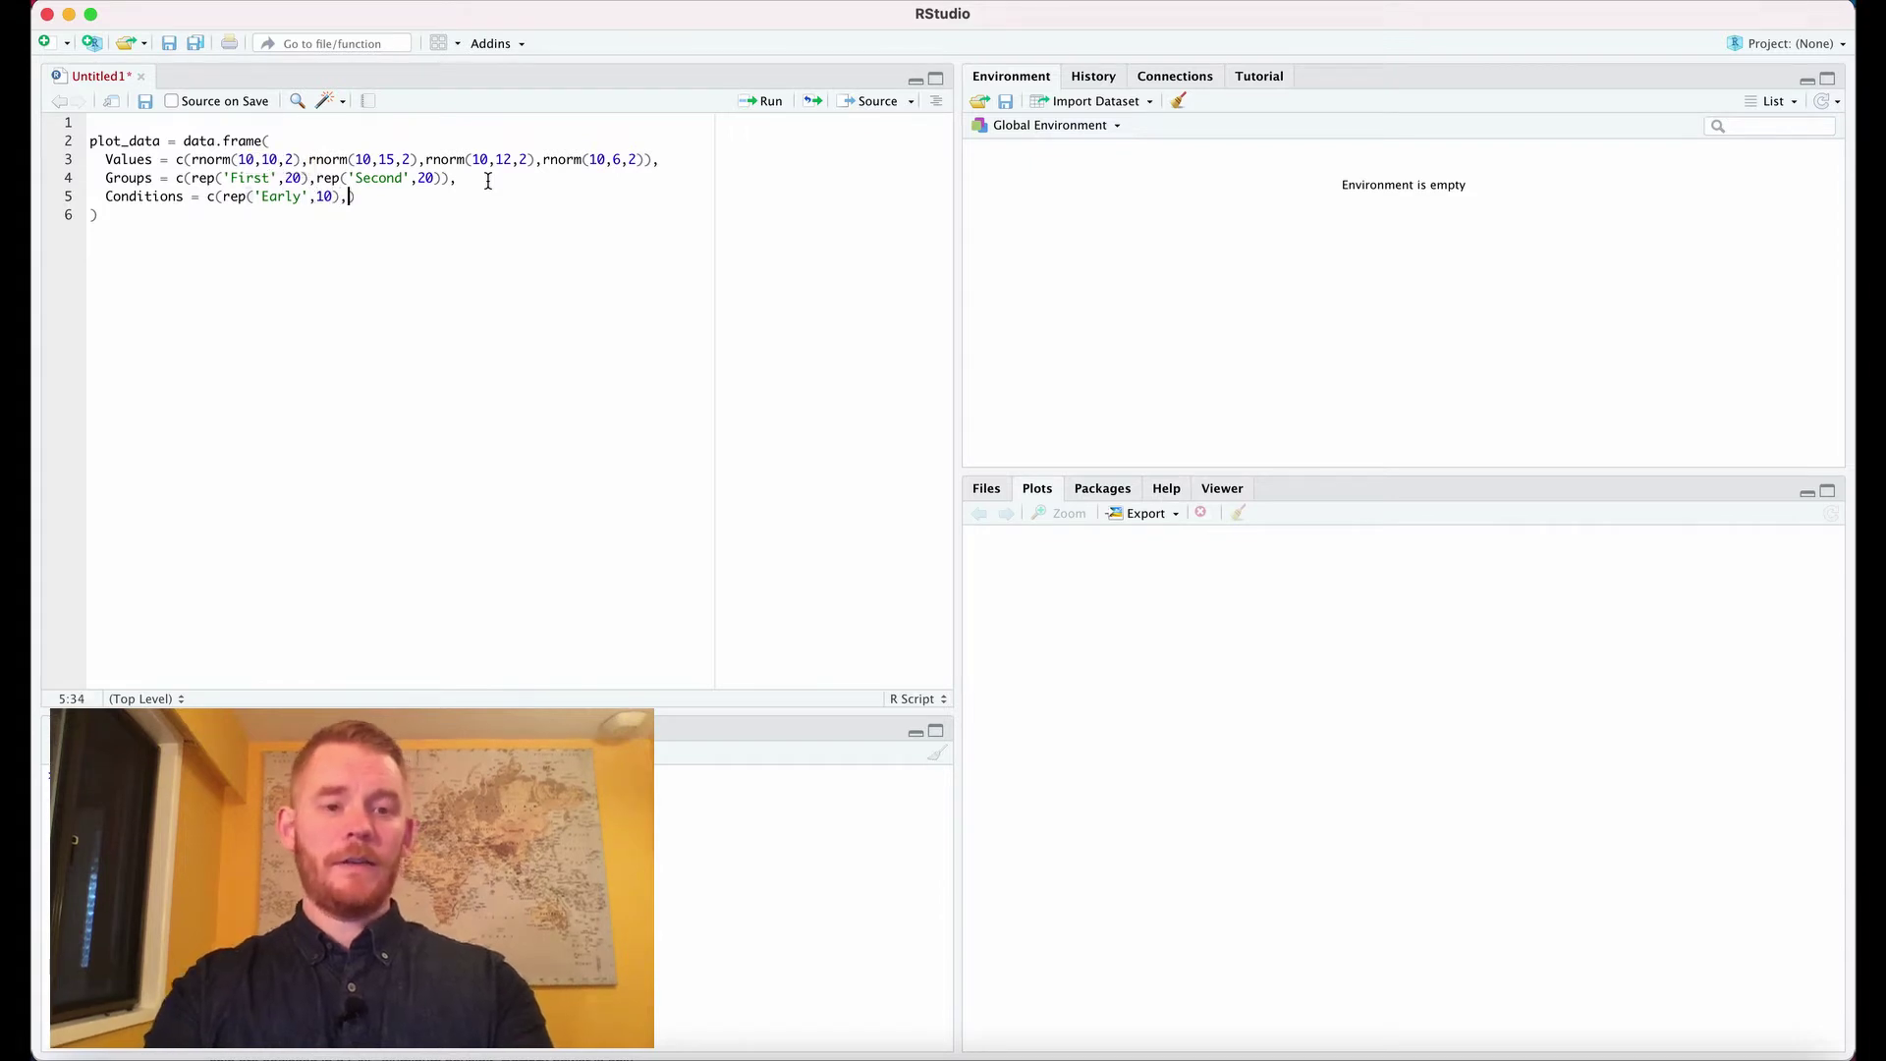
{"action": "type", "text": "(L"}
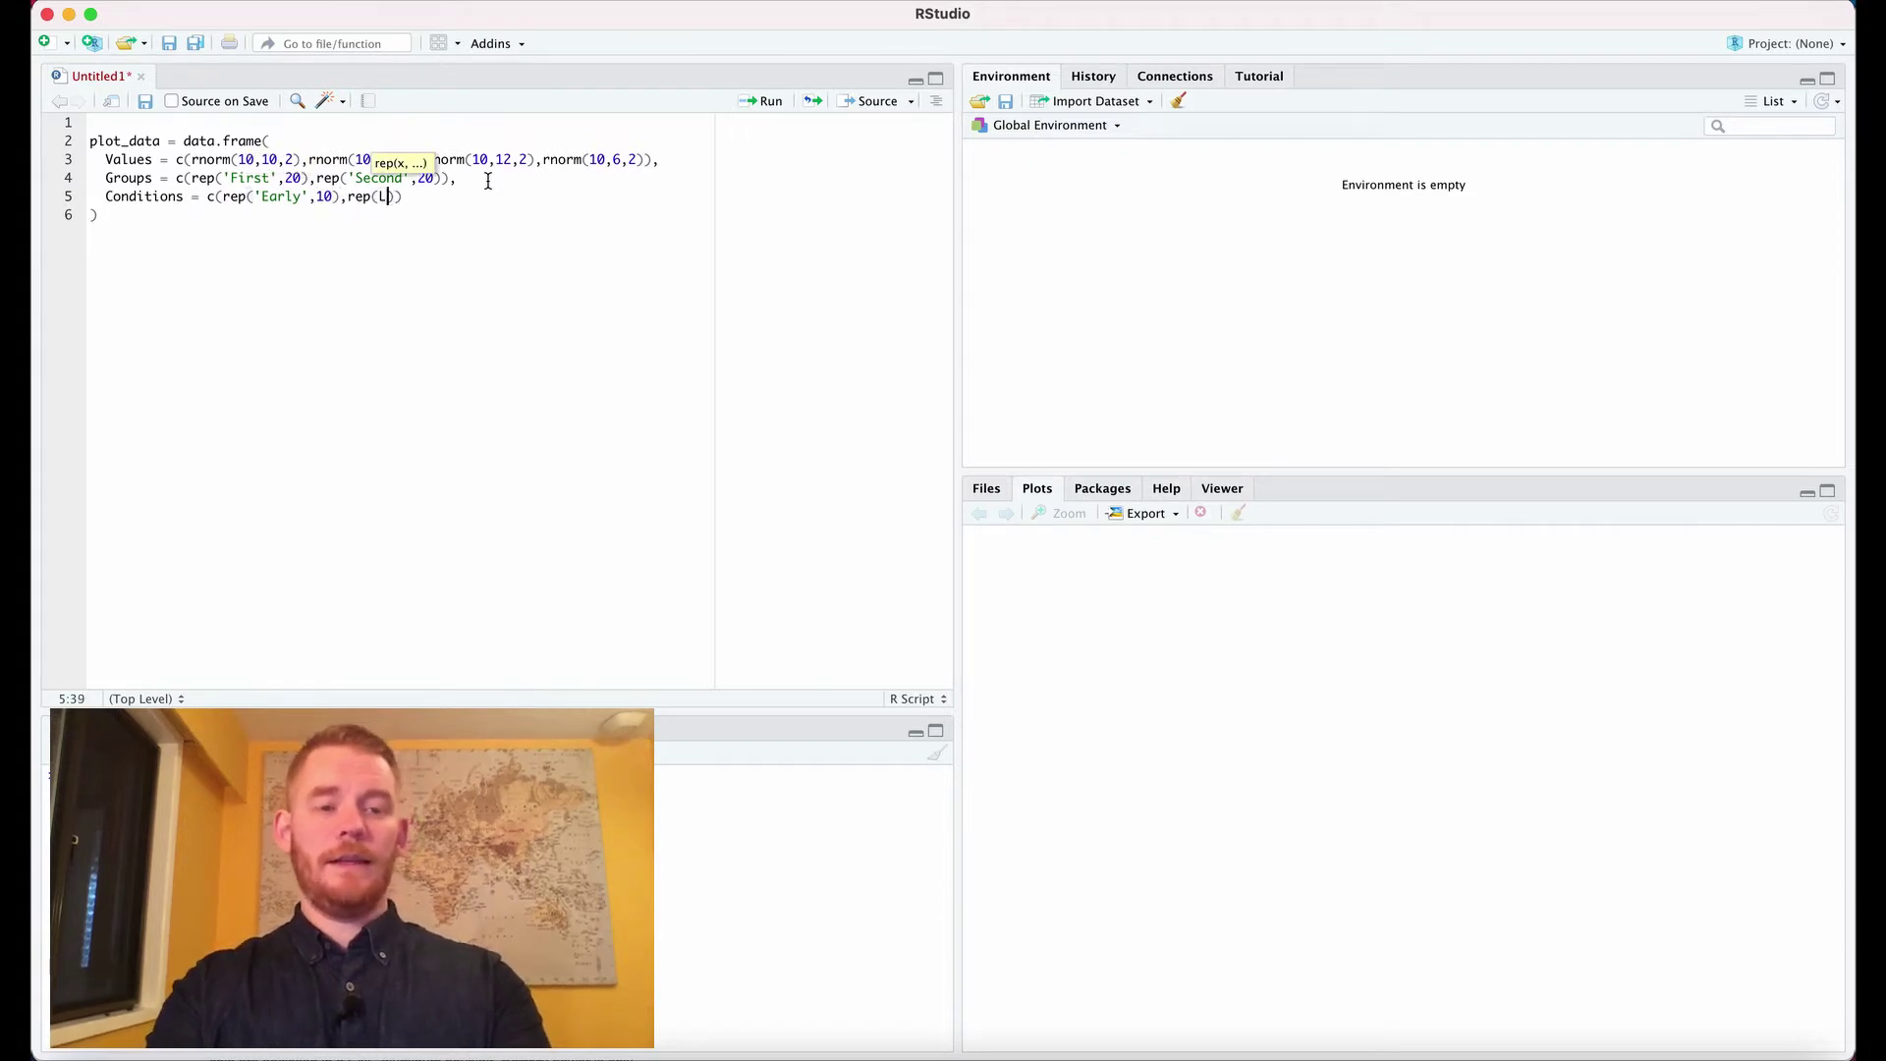
{"action": "type", "text": "a"}
{"action": "key", "text": "BackSpace"}
{"action": "key", "text": "BackSpace"}
{"action": "type", "text": "'"}
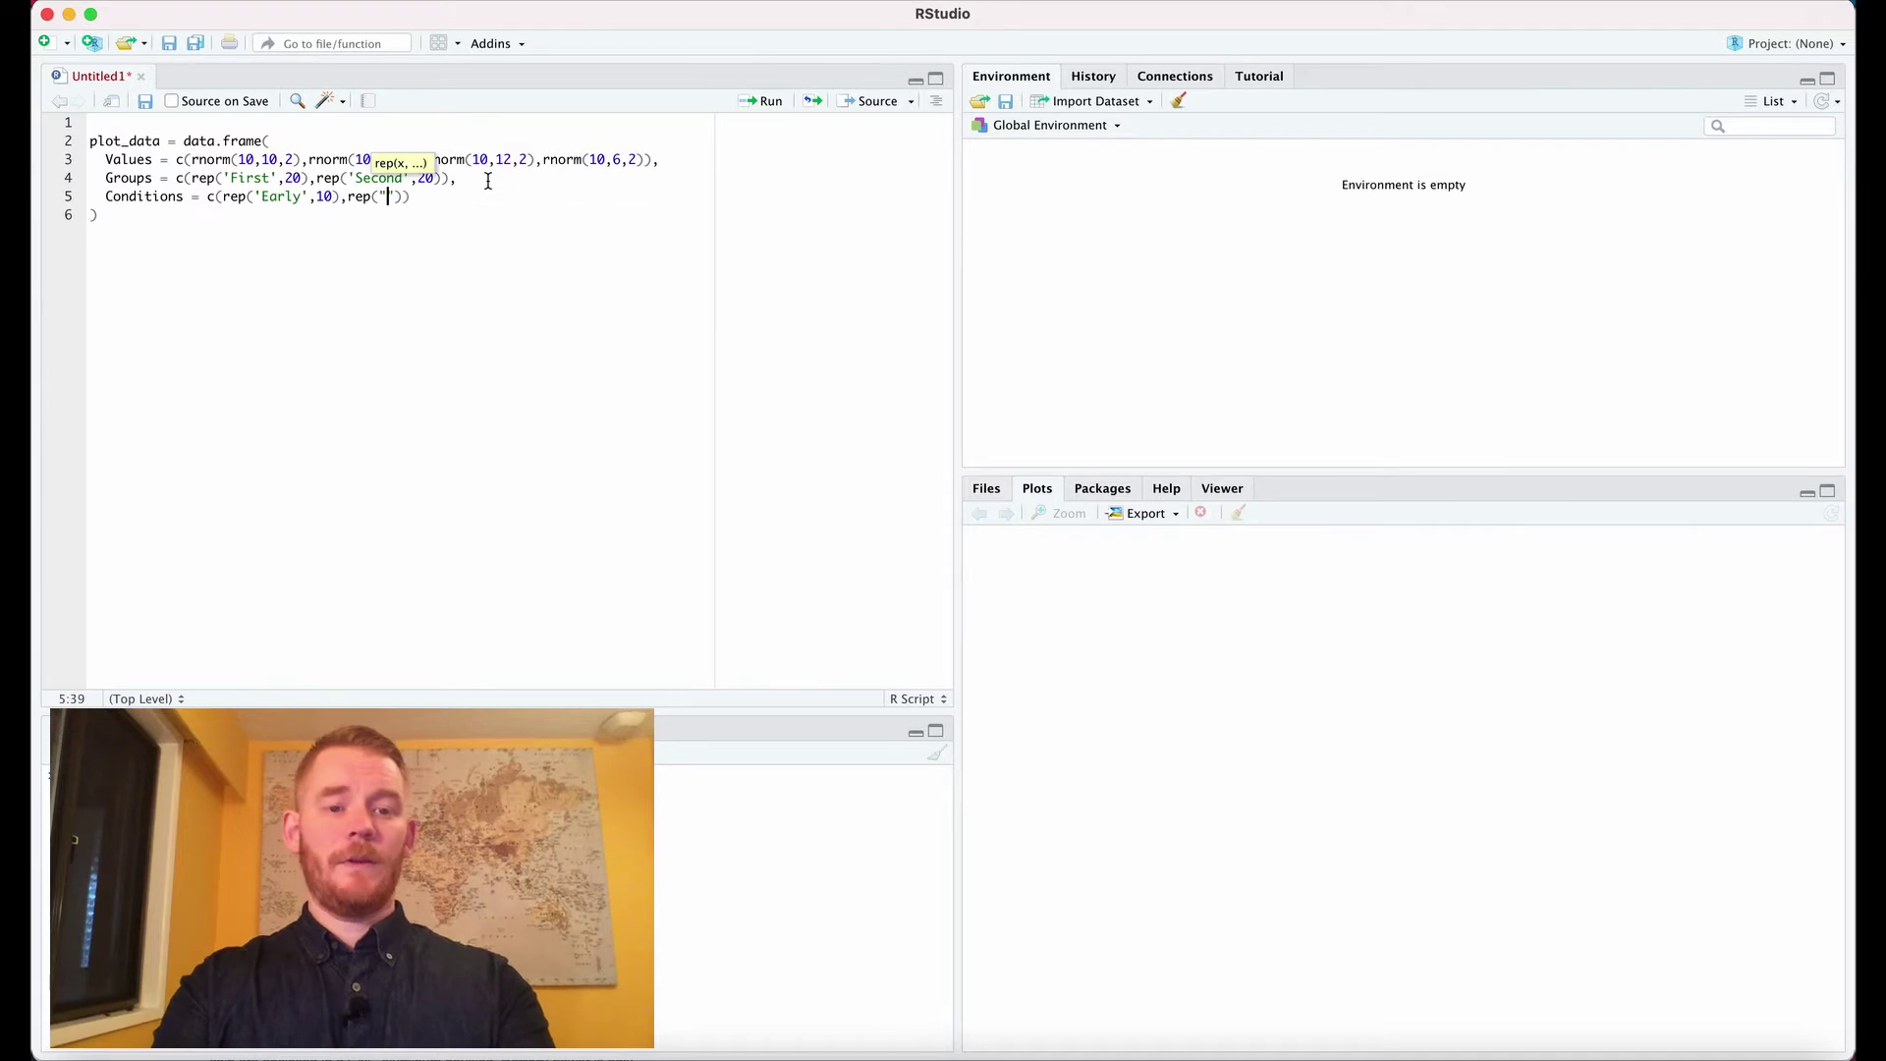
{"action": "type", "text": "Late',"}
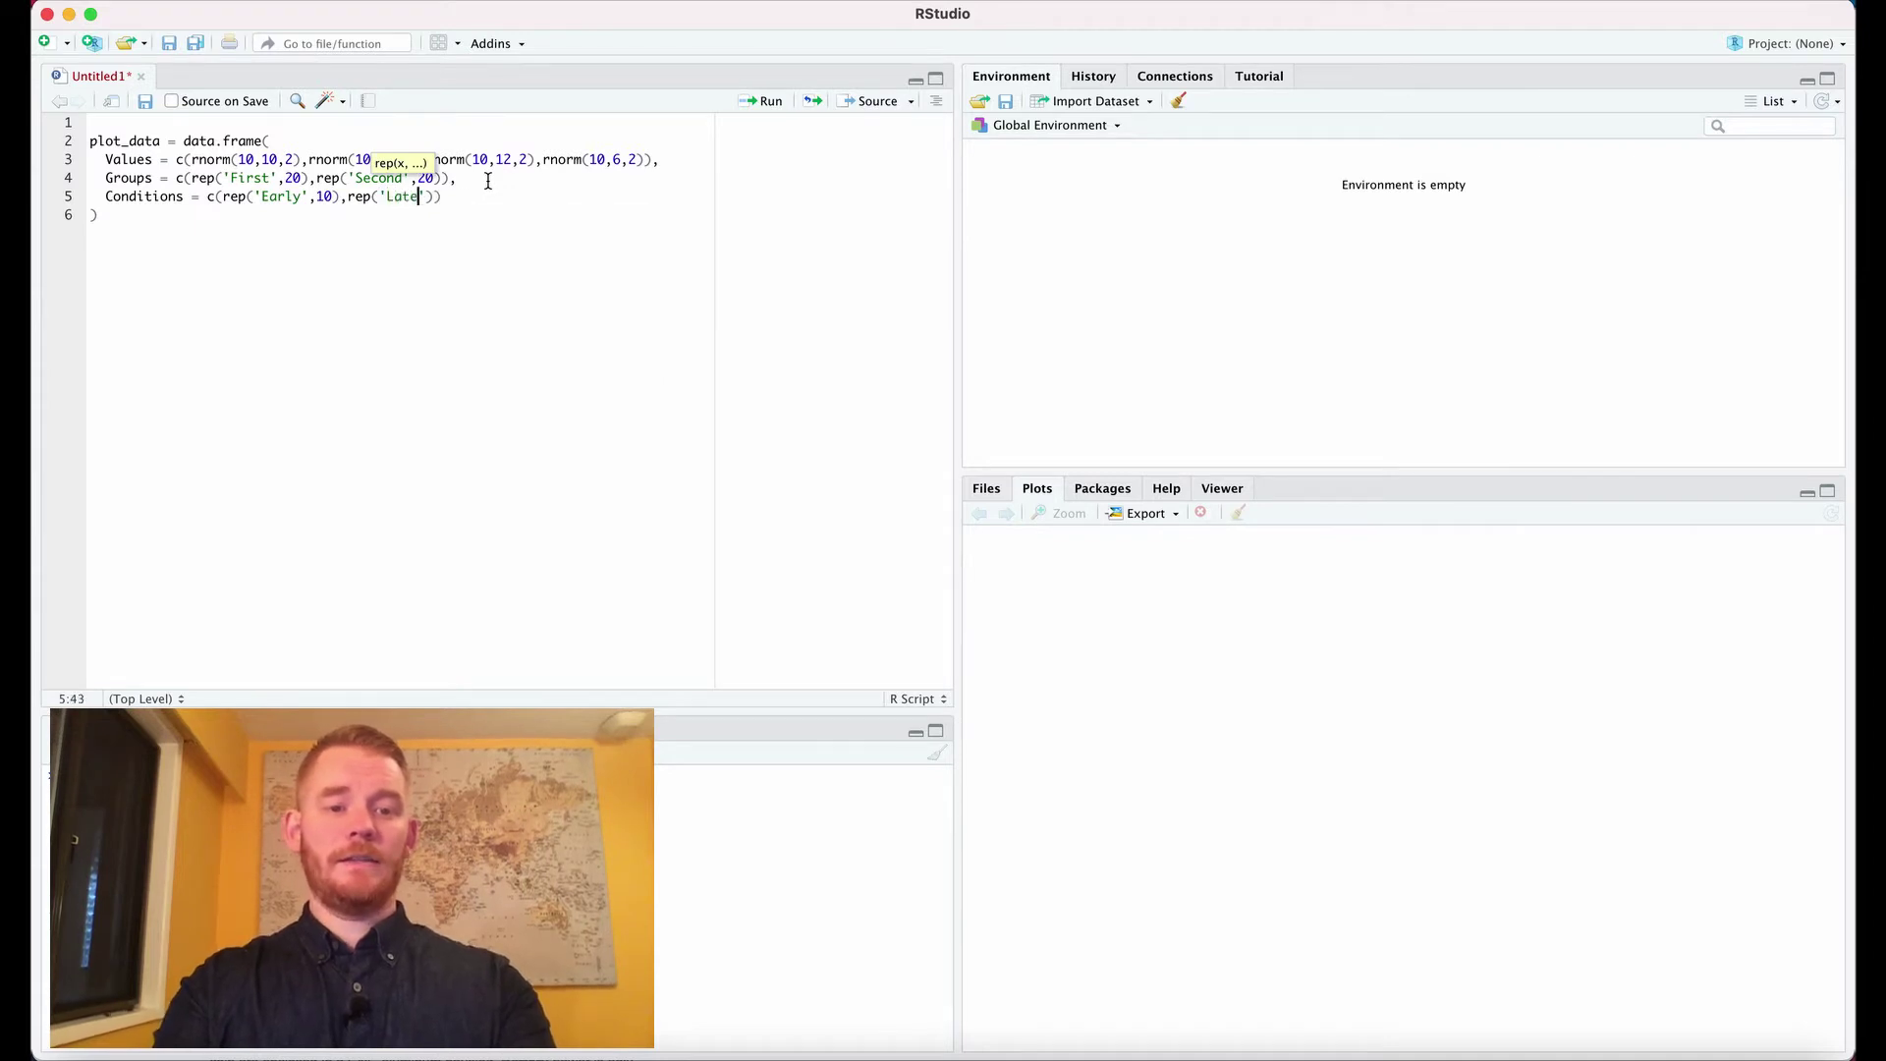
{"action": "type", "text": "10"}
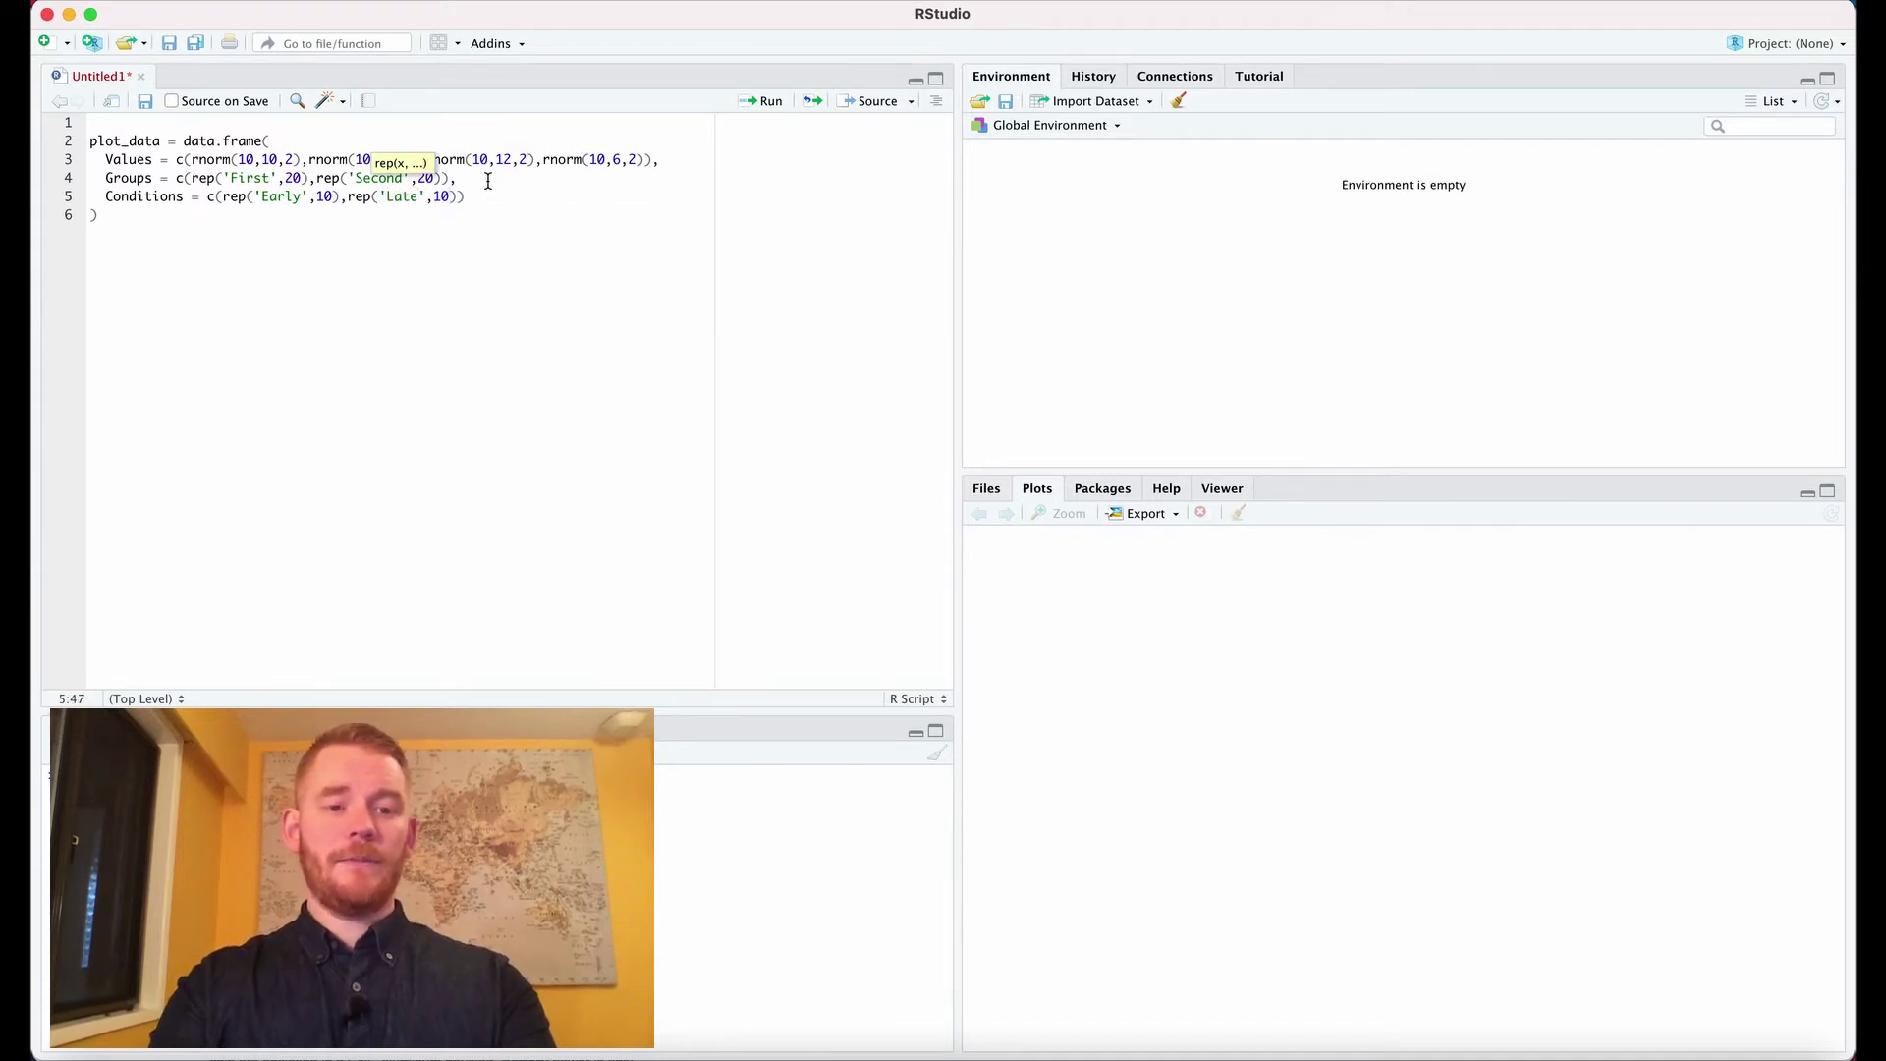
{"action": "type", "text": "))"}
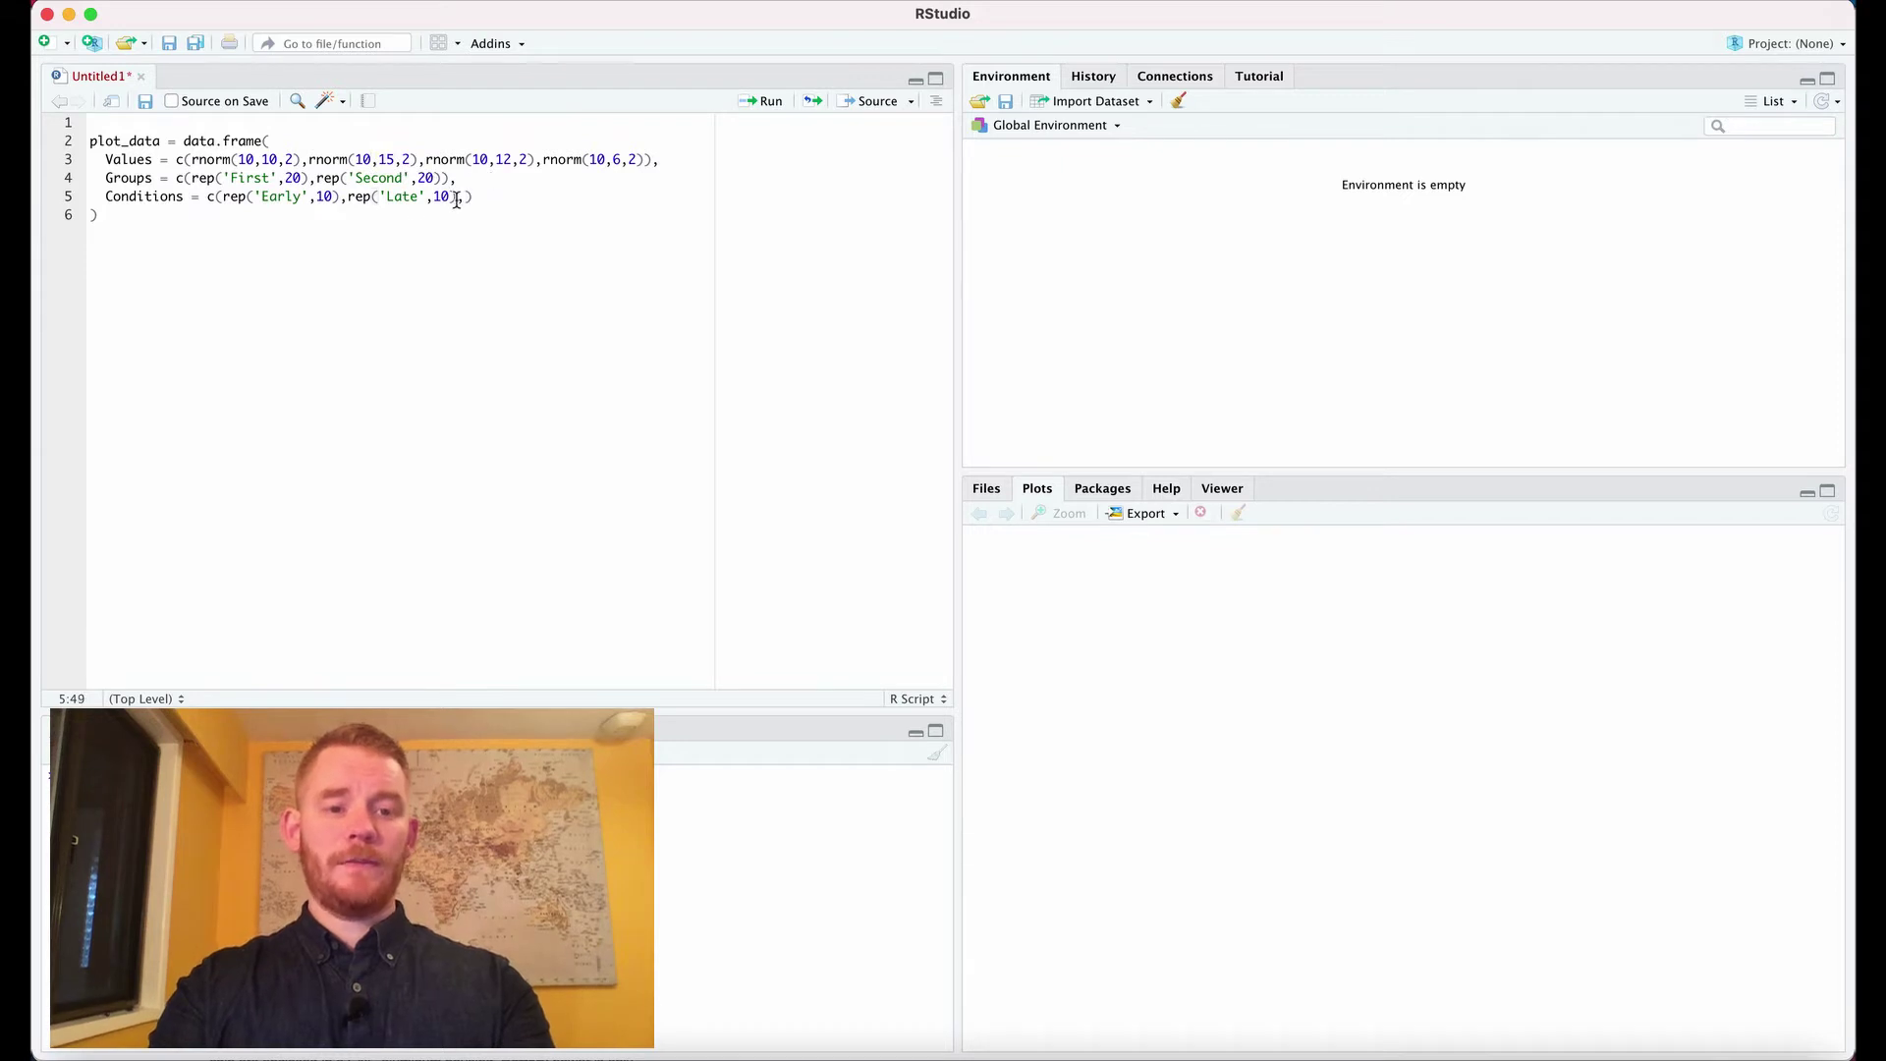
Copy and paste the Early/Late pair so Conditions repeats it twice
{"action": "left_click_drag", "start_coordinate": [459, 197], "coordinate": [223, 200]}
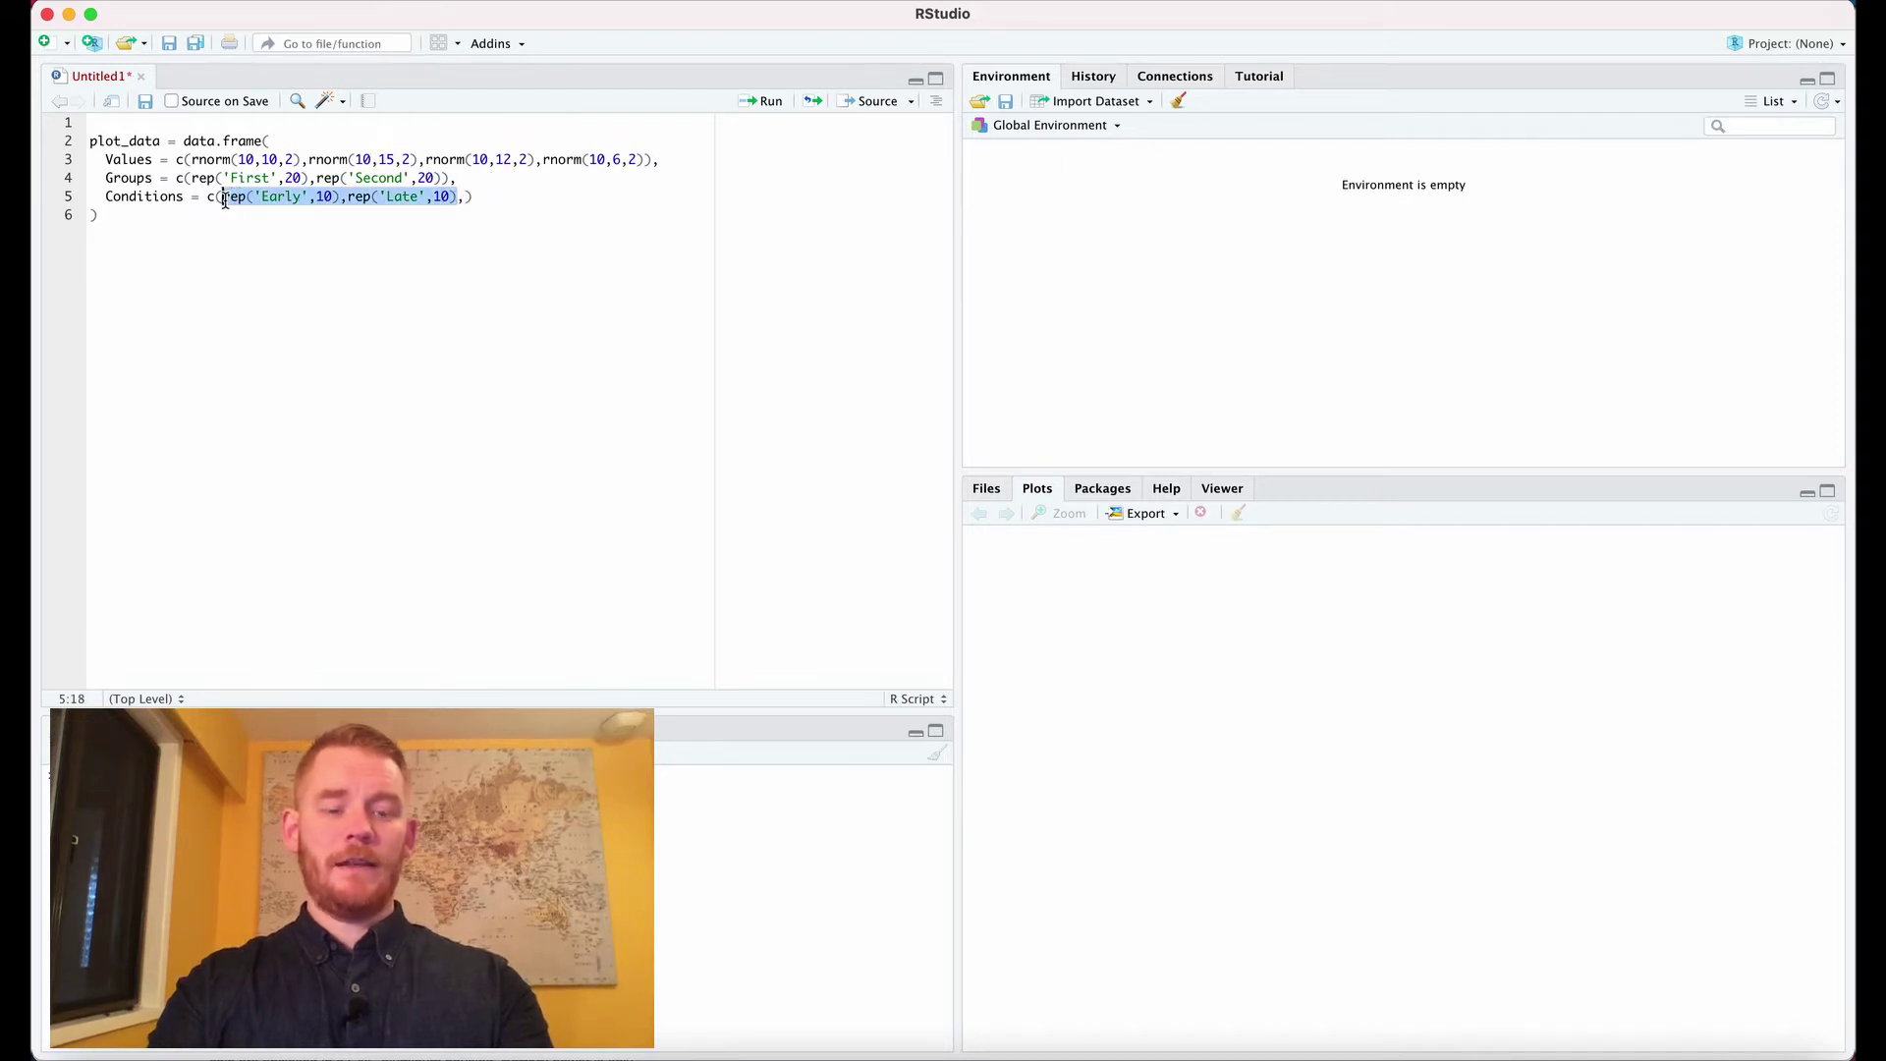
{"action": "key", "text": "super+c"}
{"action": "left_click", "coordinate": [466, 196]}
{"action": "key", "text": "super+v"}
{"action": "key", "text": "Down"}
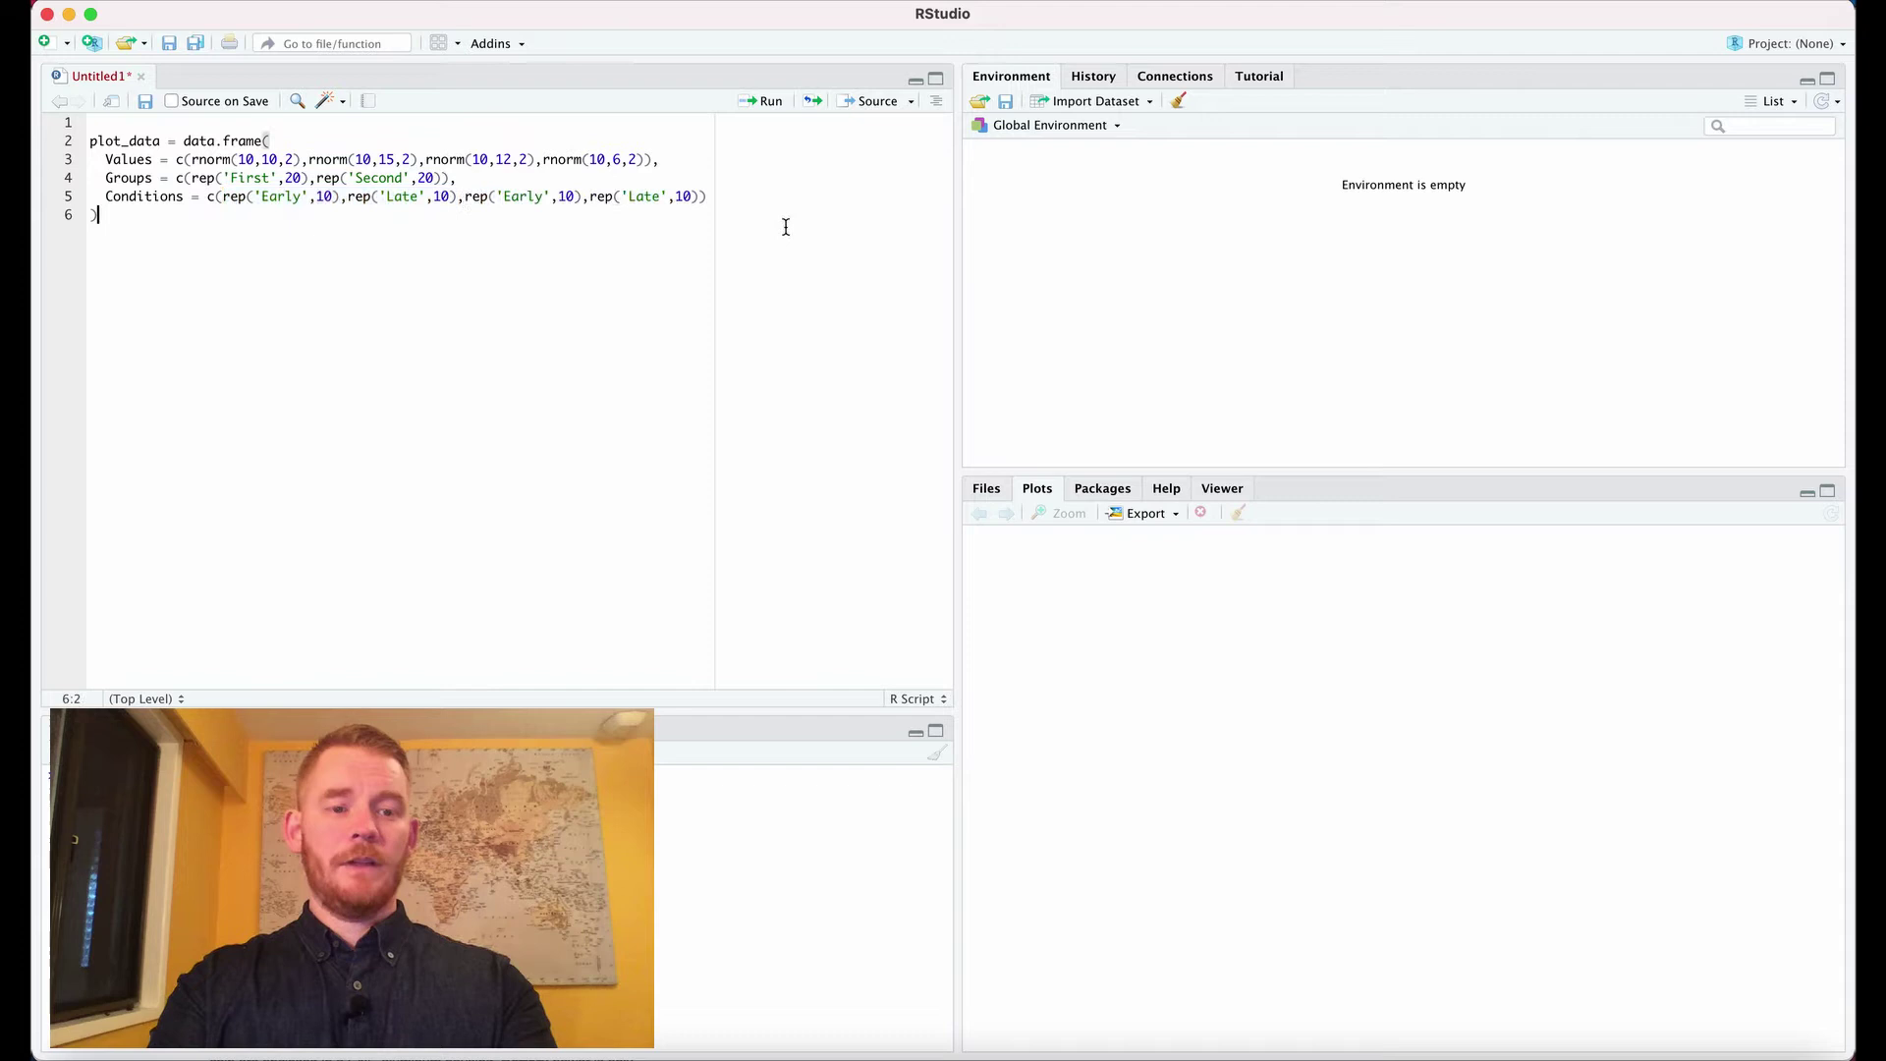
Run lines 2–6 to create plot_data and check its 40 rows in the data viewer
{"action": "left_click_drag", "start_coordinate": [785, 225], "coordinate": [37, 136]}
{"action": "key", "text": "super+Return"}
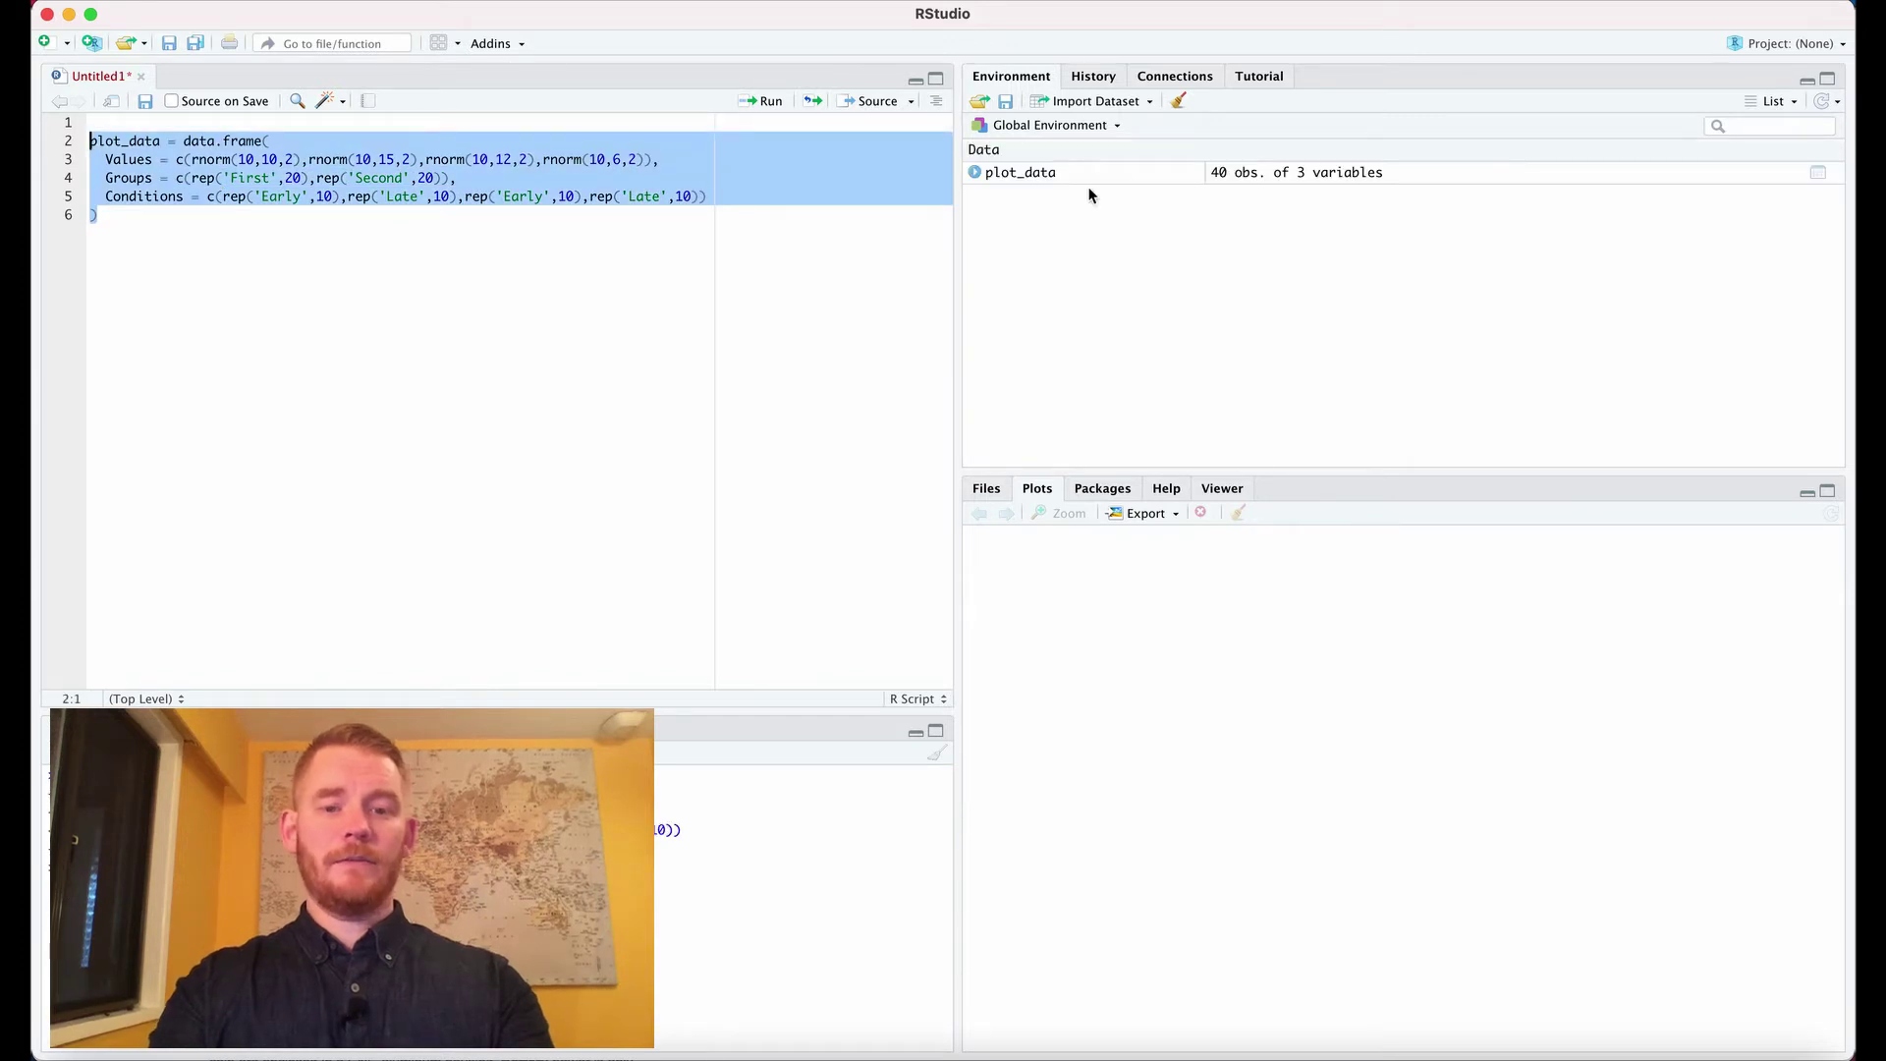
{"action": "left_click", "coordinate": [1016, 172]}
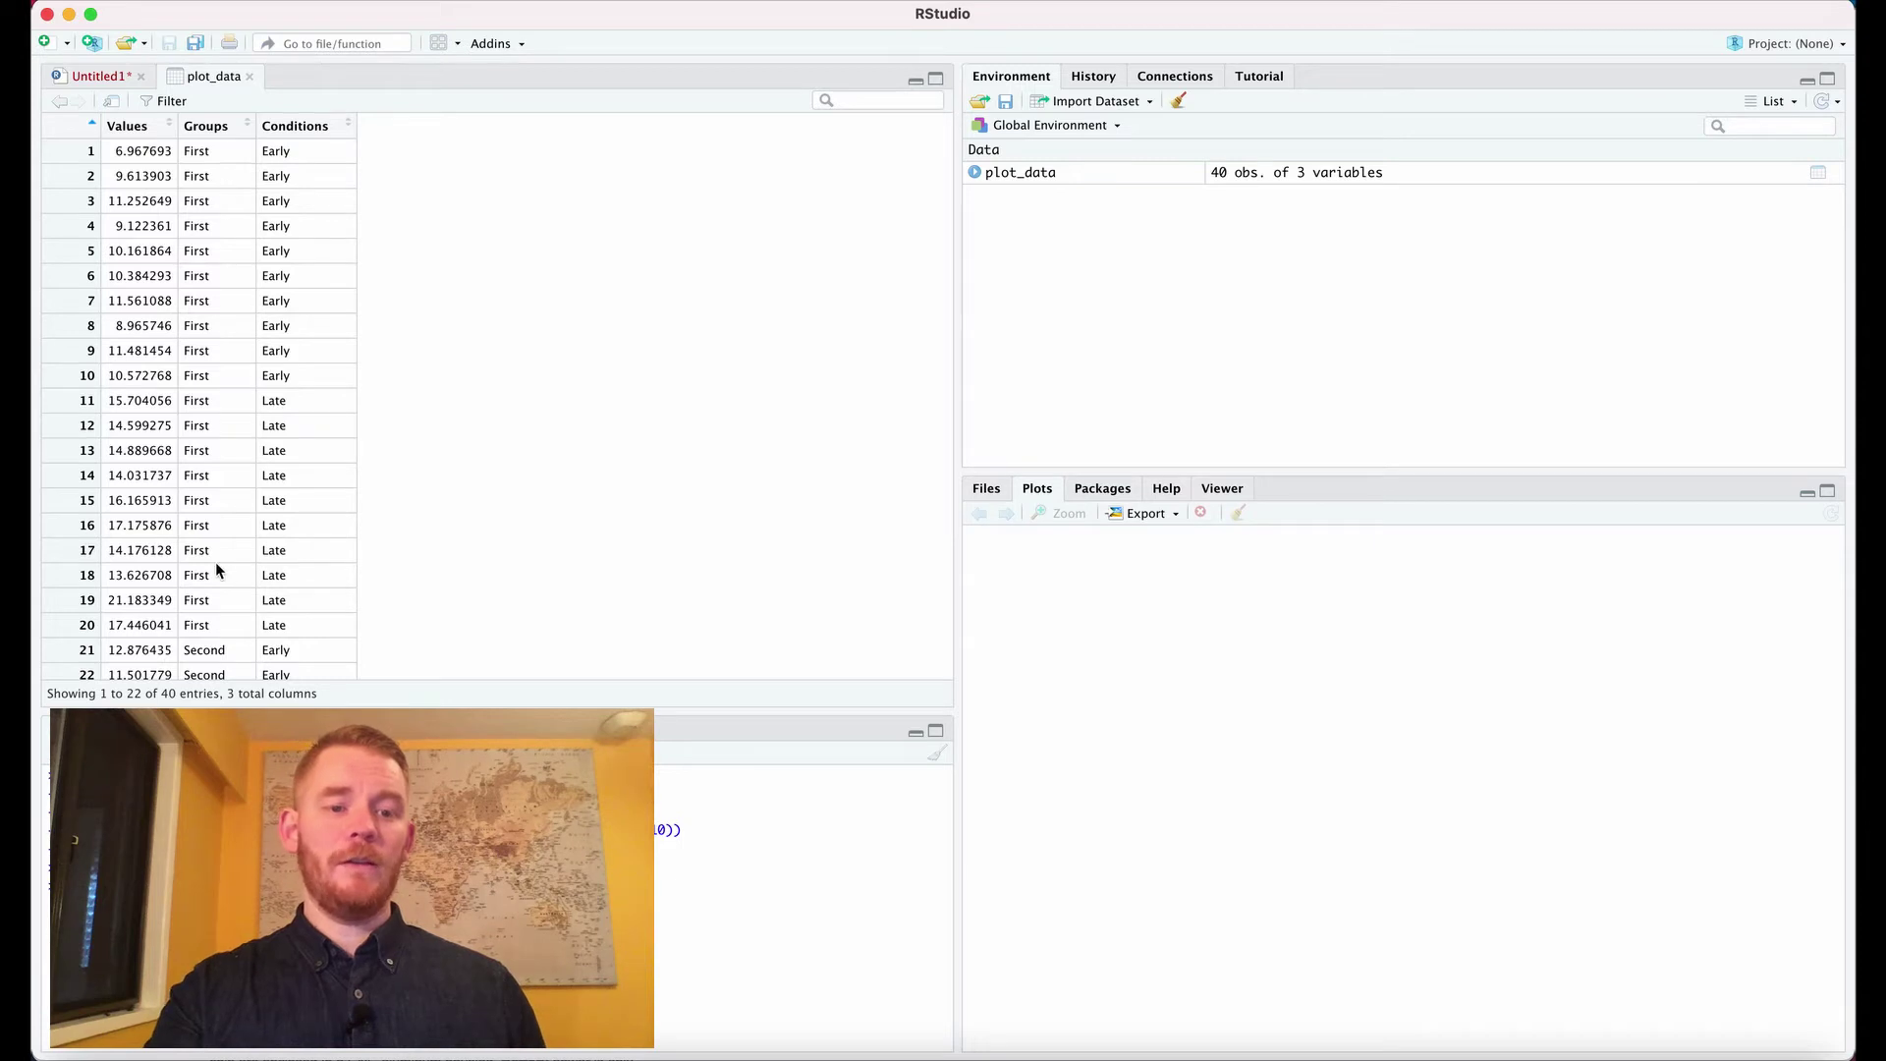
{"action": "scroll", "coordinate": [311, 534], "scroll_direction": "down", "scroll_amount": 4}
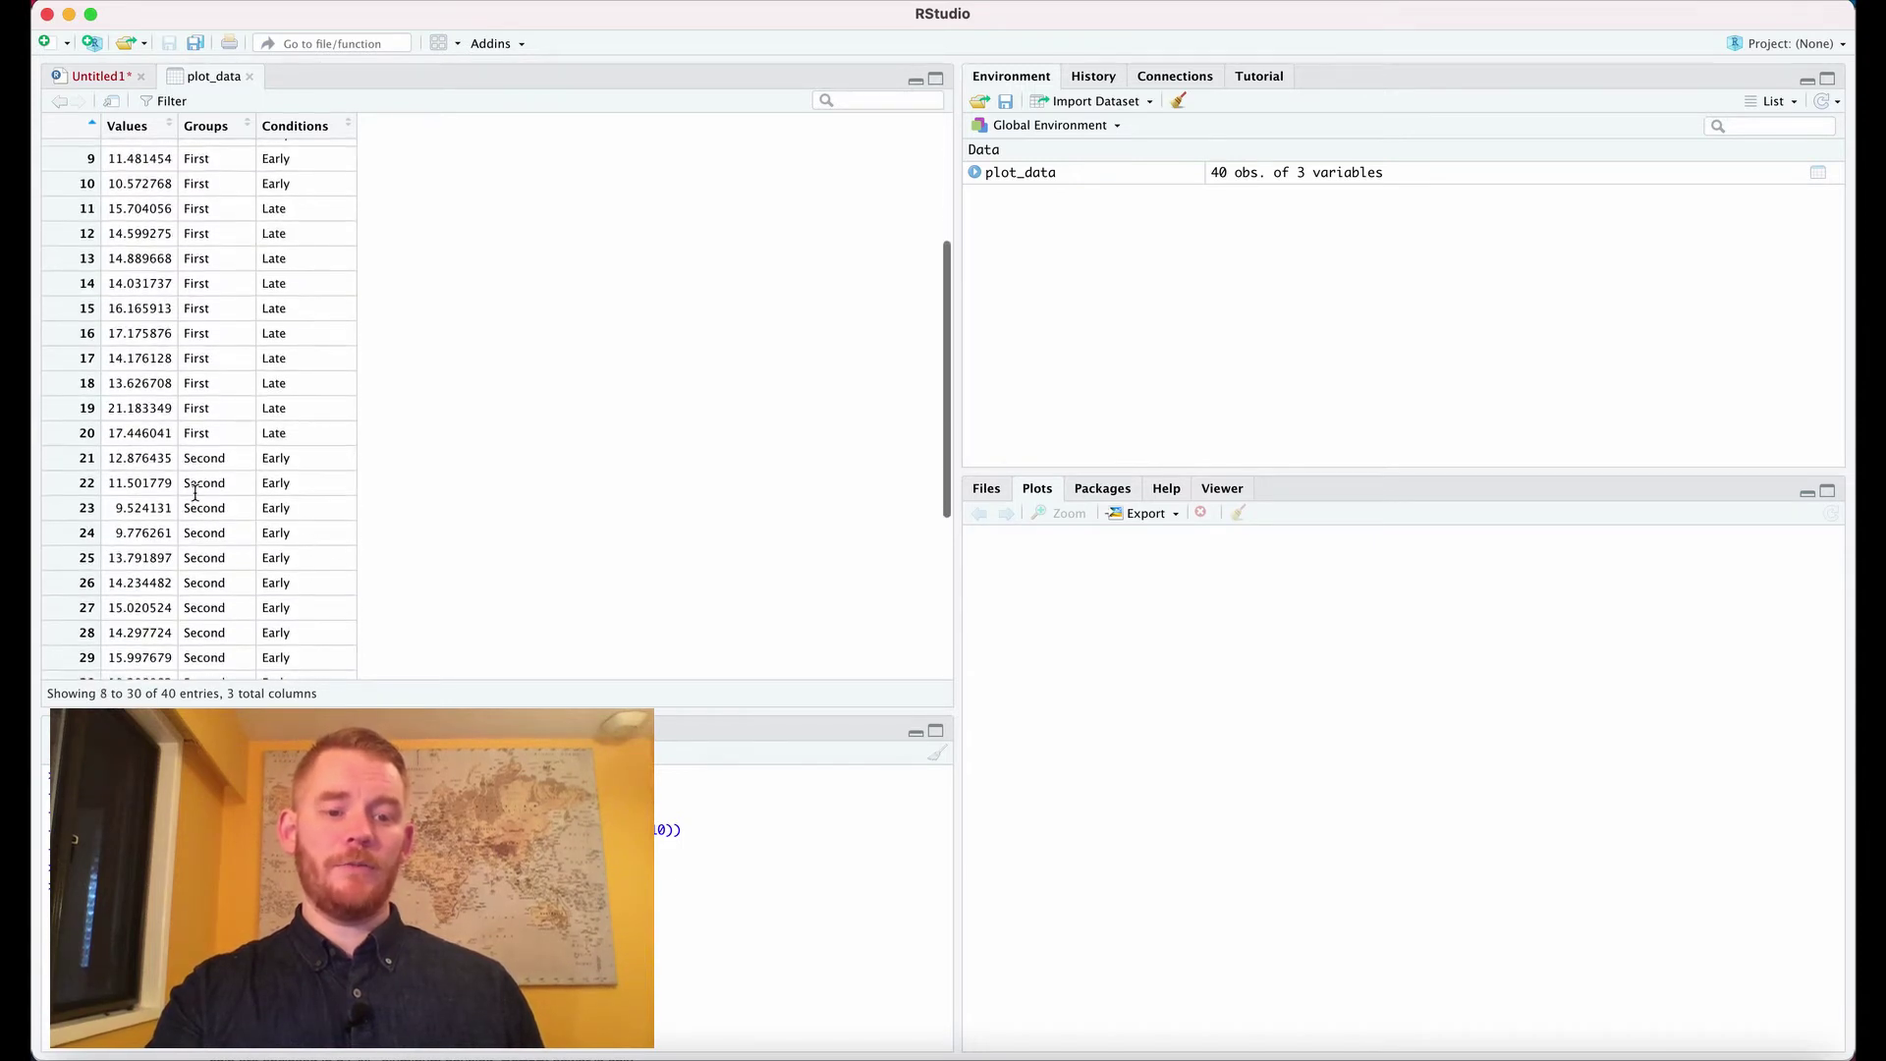
{"action": "scroll", "coordinate": [309, 590], "scroll_direction": "down", "scroll_amount": 3}
{"action": "scroll", "coordinate": [303, 577], "scroll_direction": "down", "scroll_amount": 2}
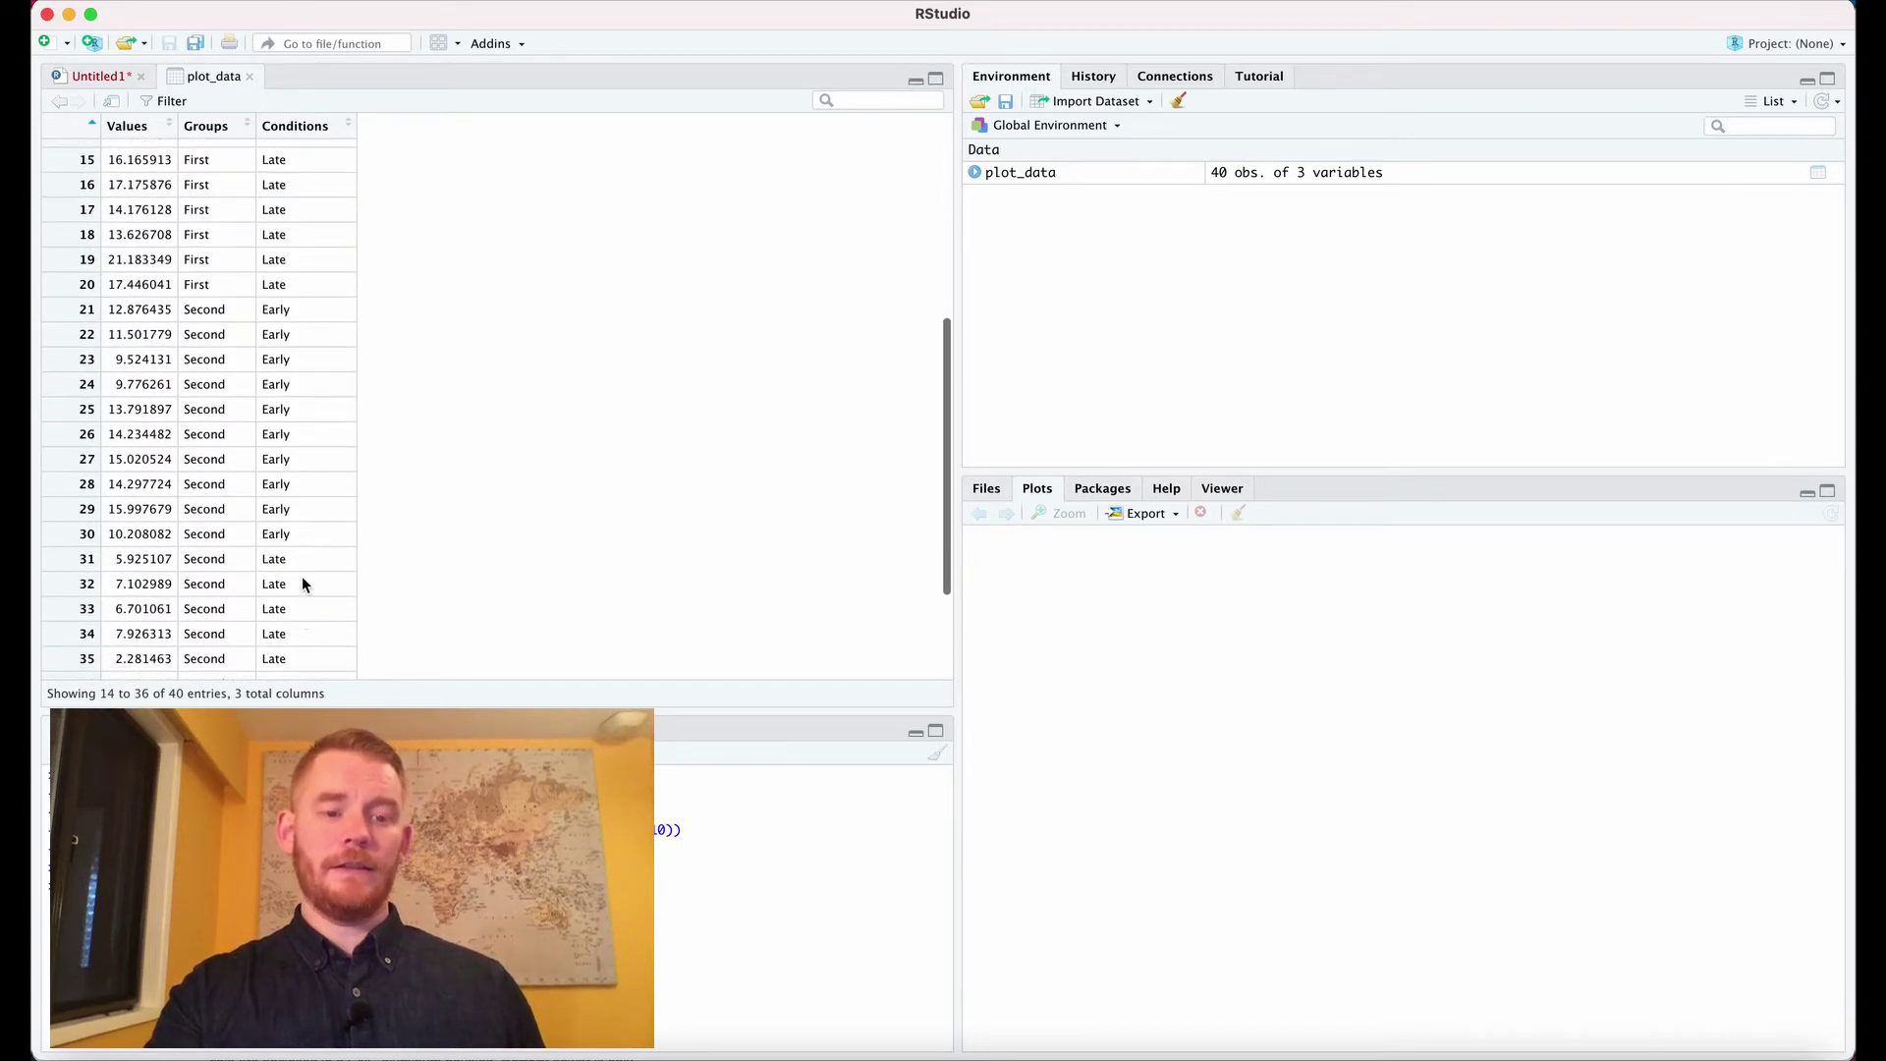
{"action": "left_click", "coordinate": [100, 76]}
{"action": "left_click", "coordinate": [320, 253]}
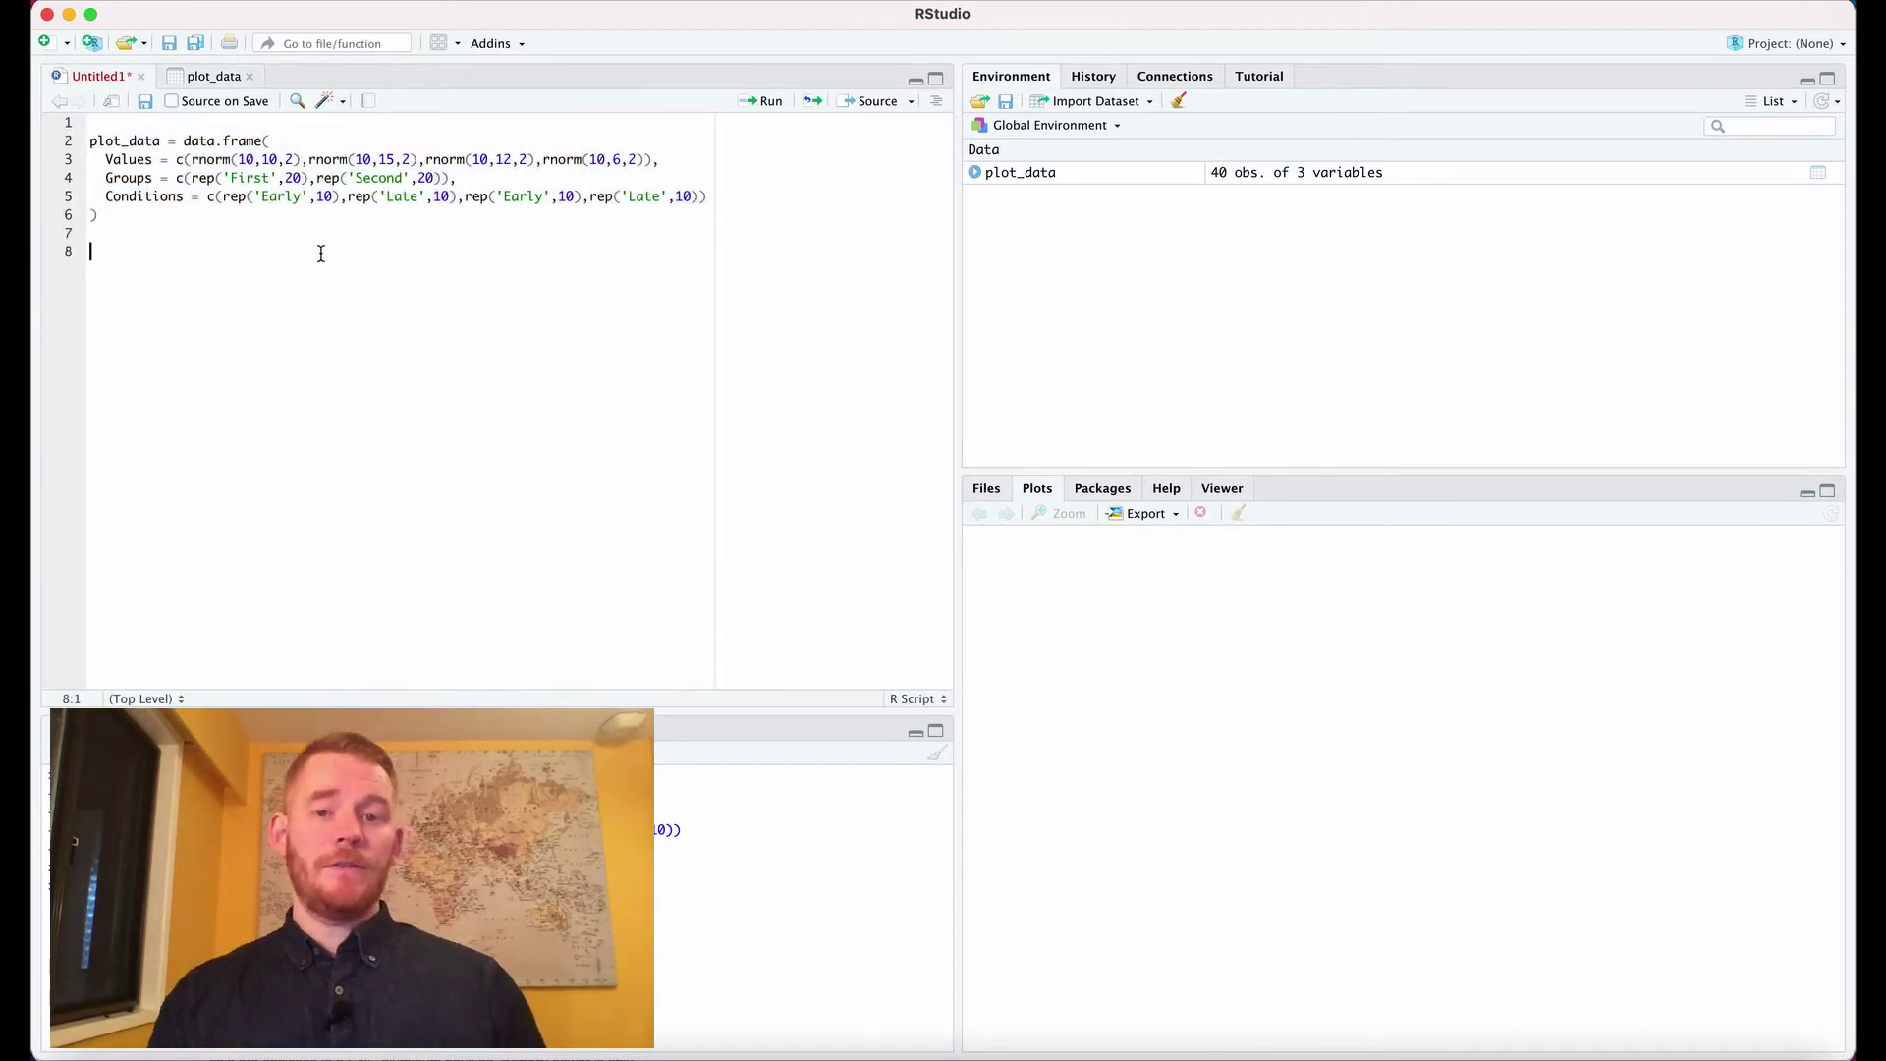
{"action": "type", "text": "library"}
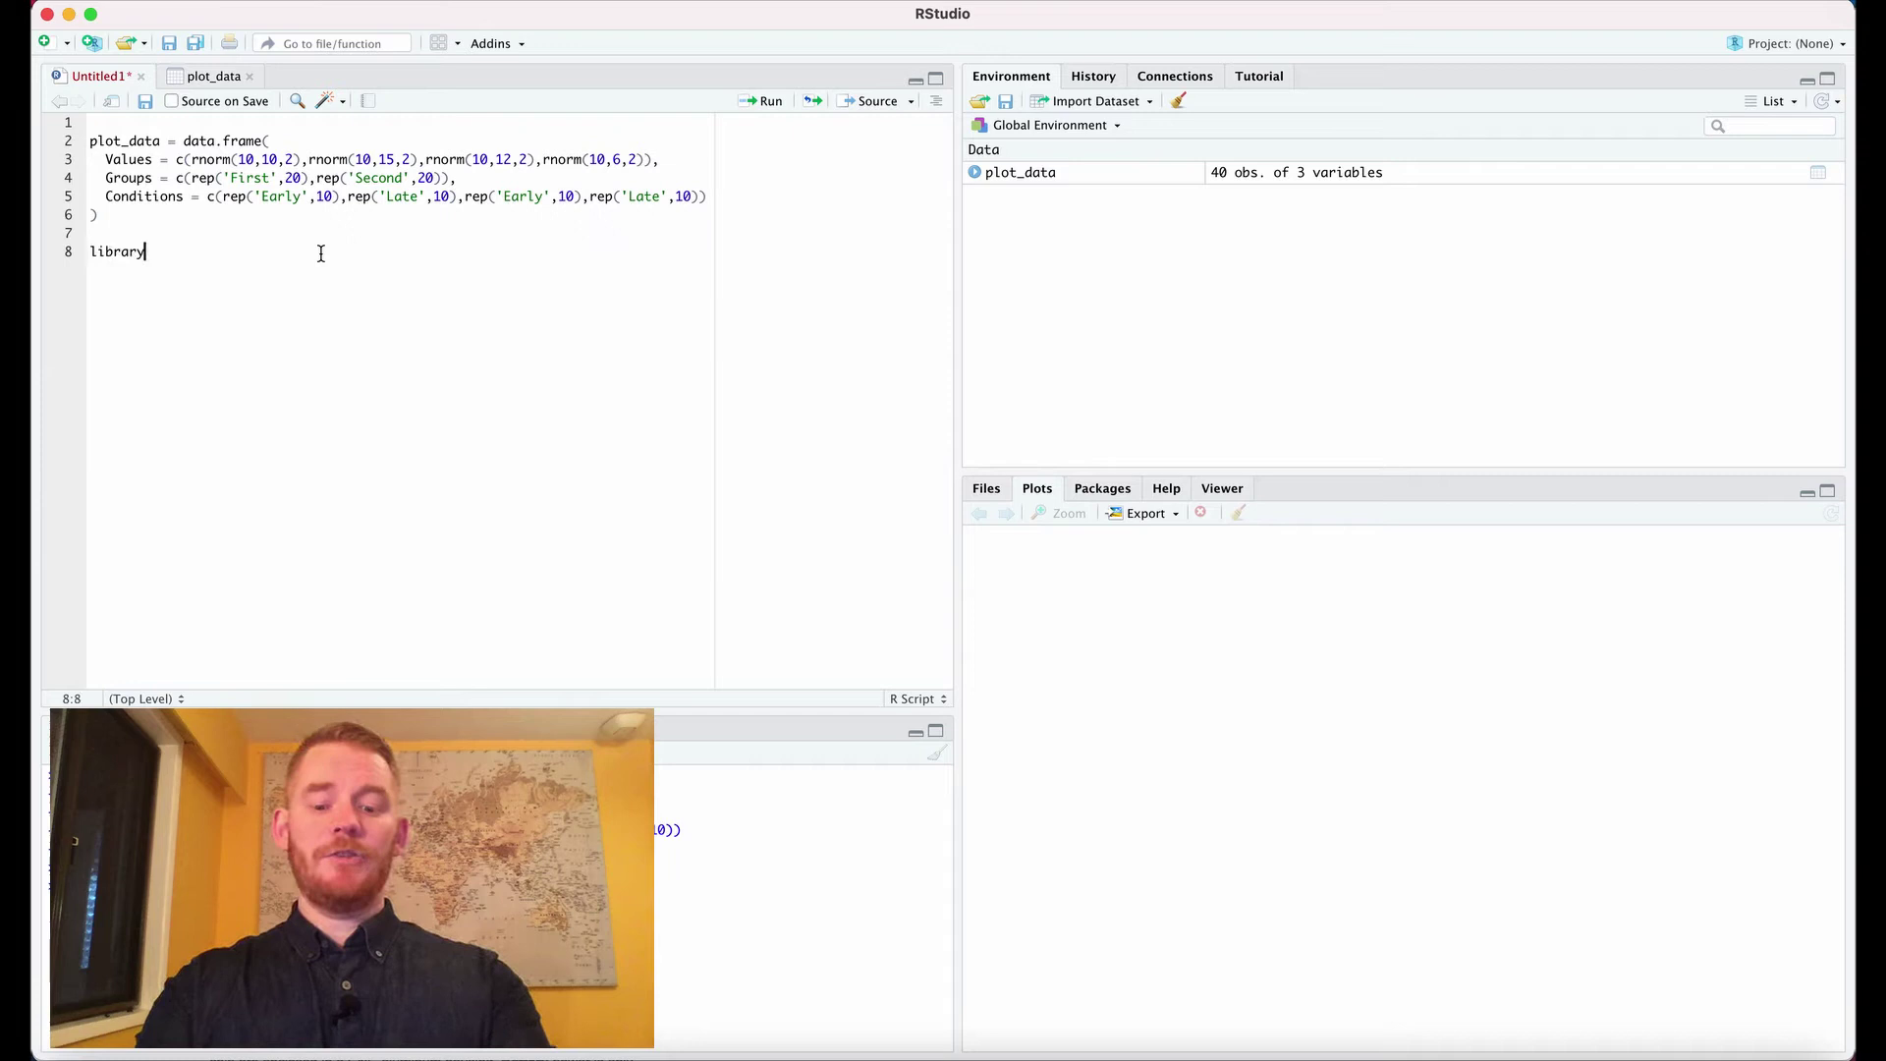
{"action": "type", "text": "(ggplo"}
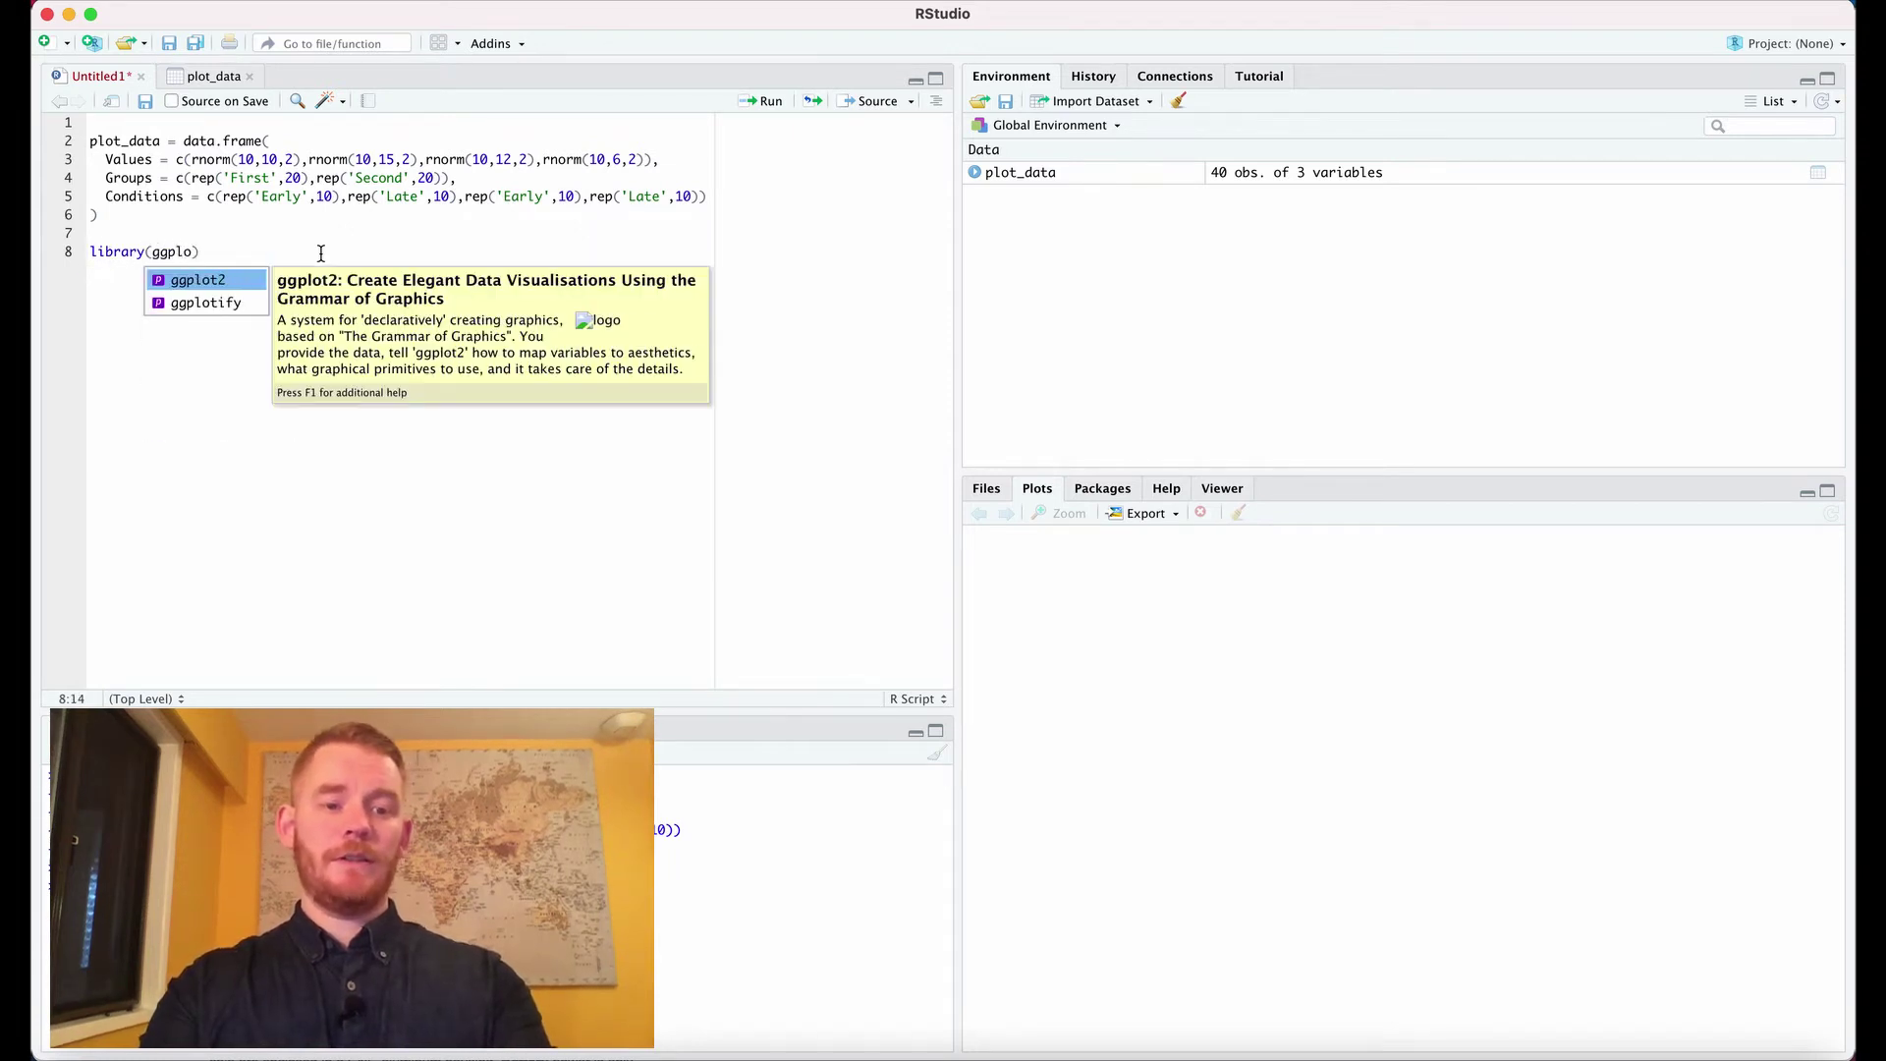
{"action": "type", "text": "t"}
Add library(ggplot2) and library(Hmisc) below the data frame code
{"action": "key", "text": "Tab"}
{"action": "key", "text": "Return"}
{"action": "type", "text": "libr"}
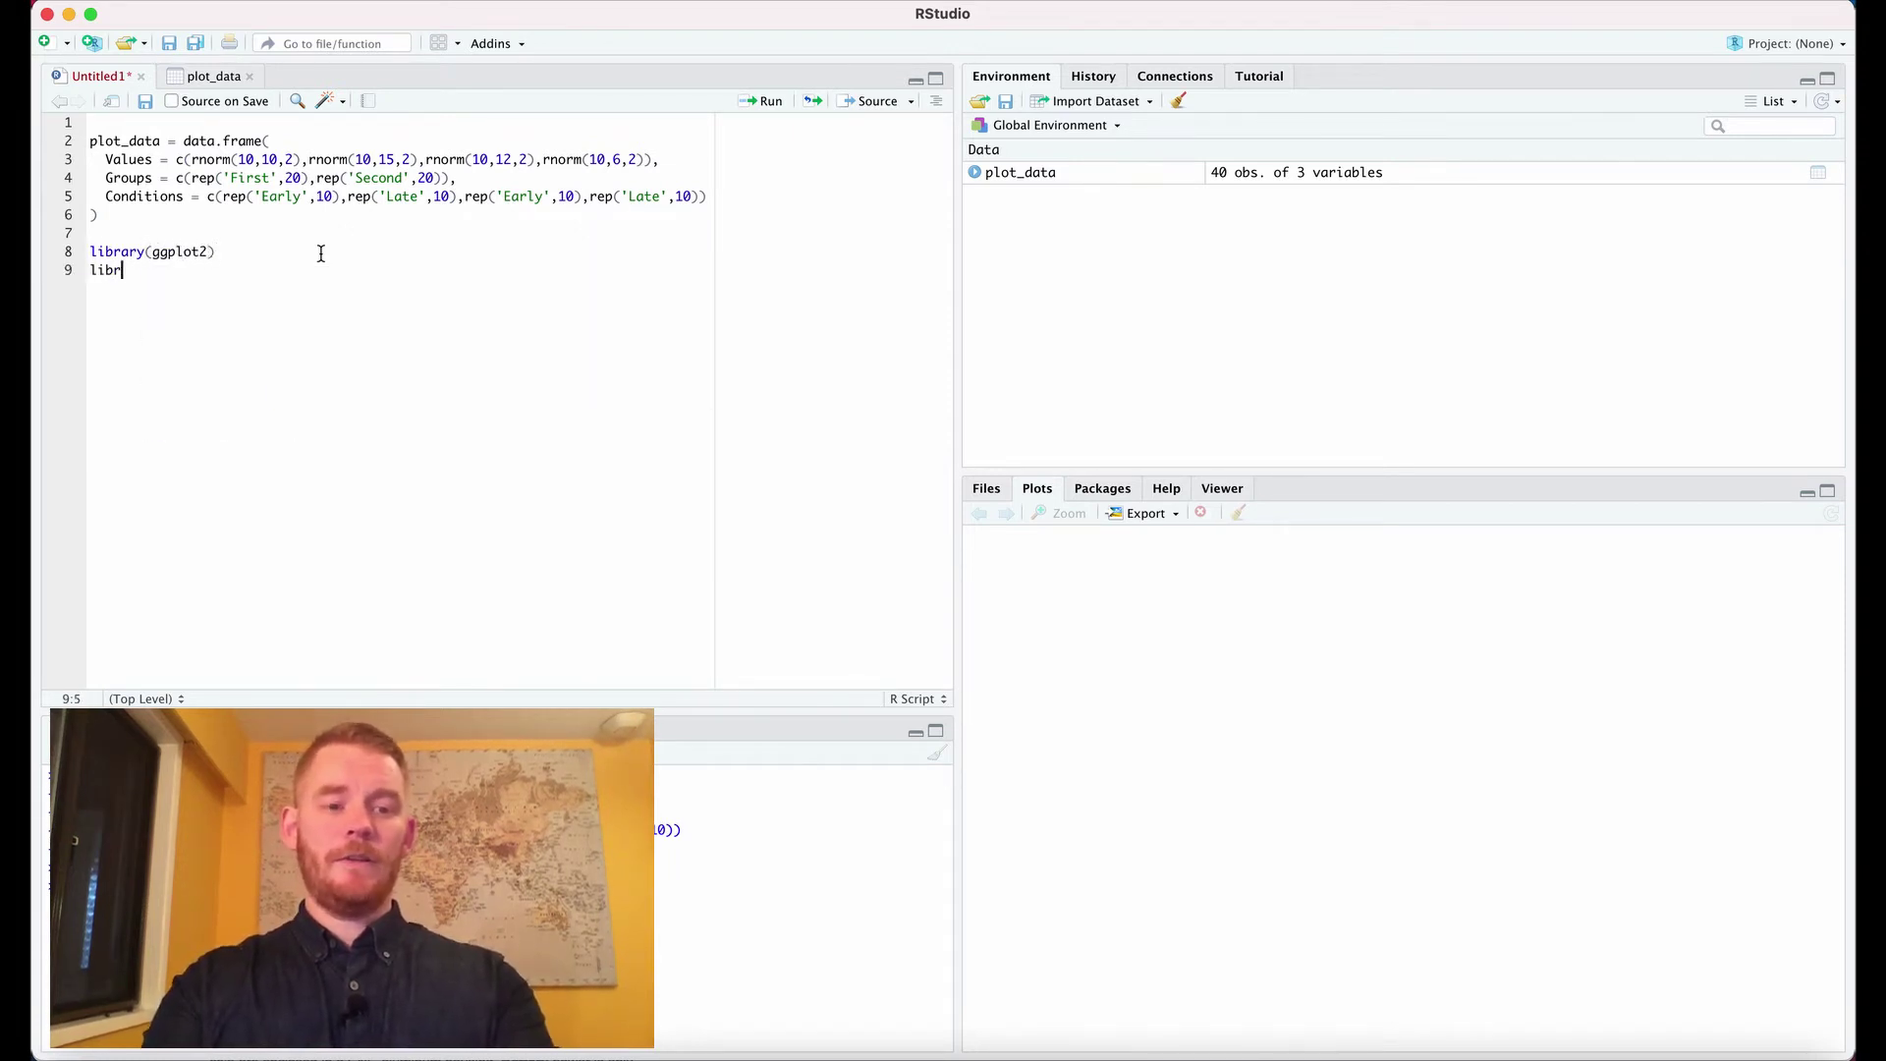
{"action": "type", "text": "ary(Hm"}
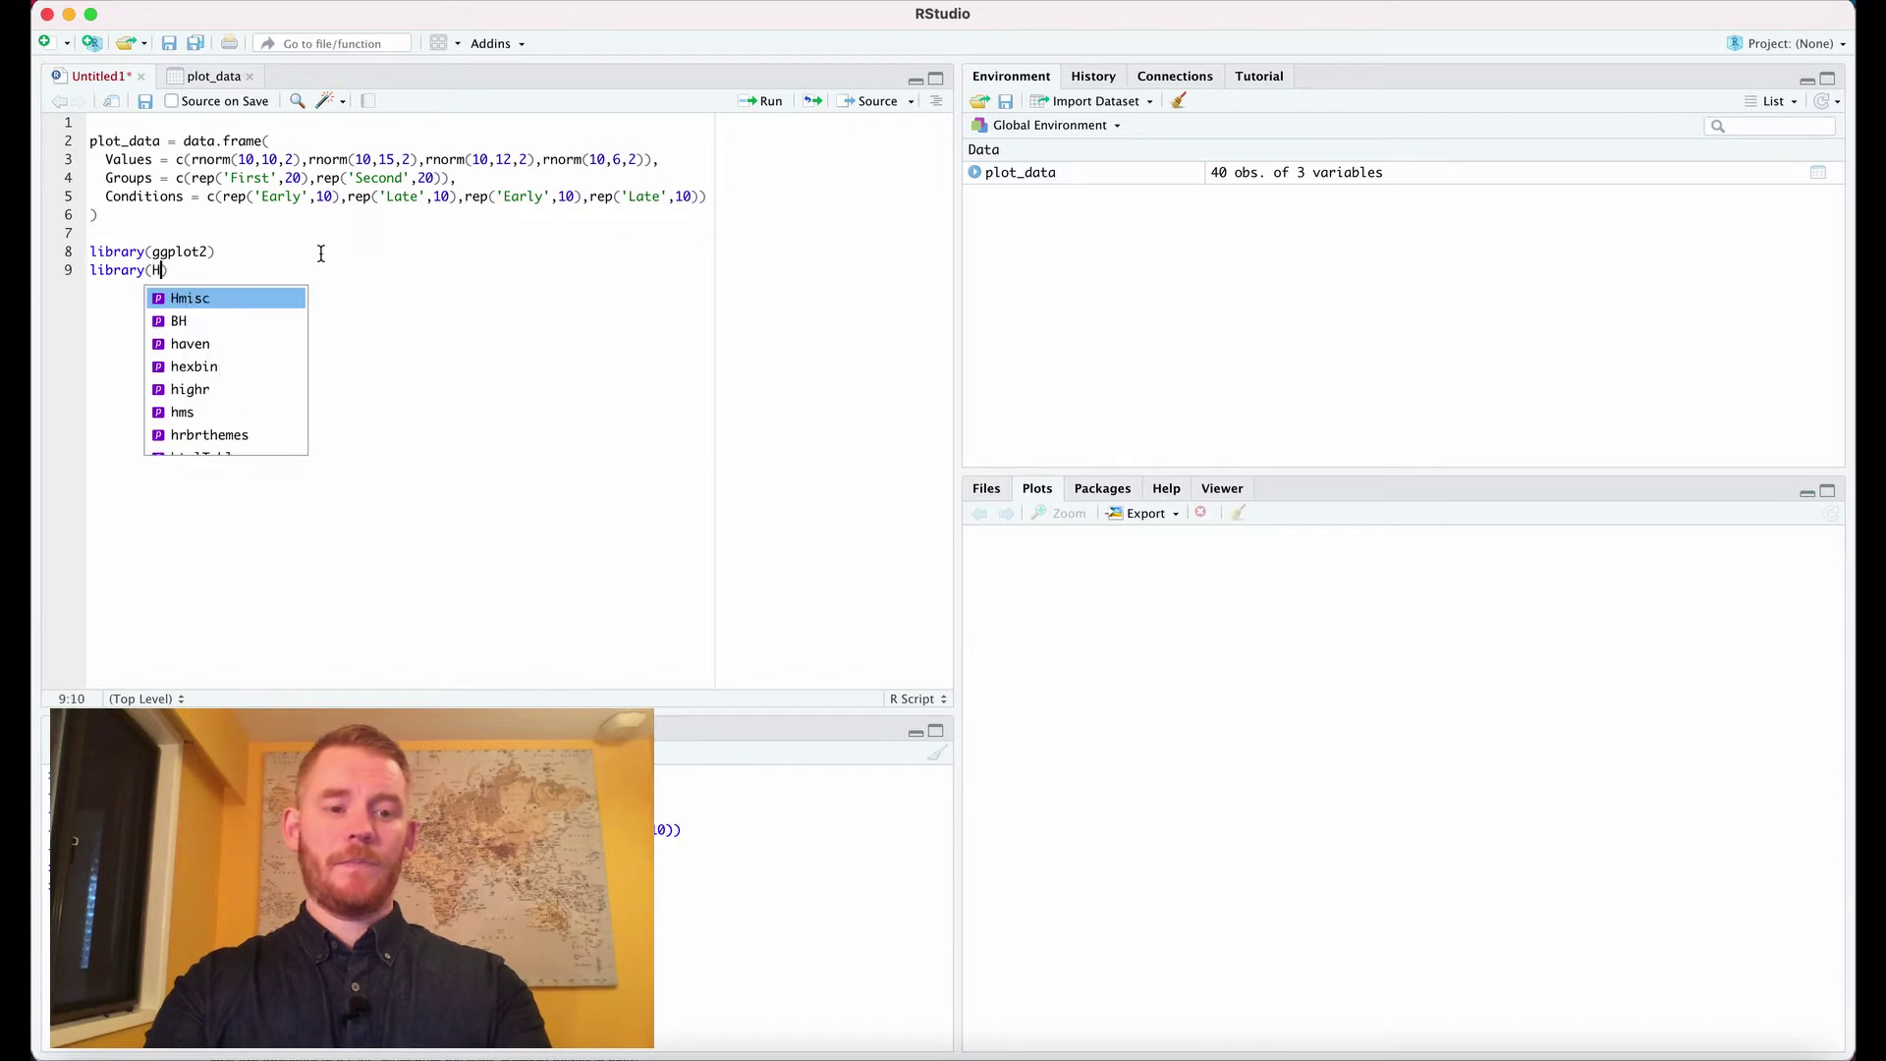
{"action": "type", "text": "isc"}
{"action": "left_click_drag", "start_coordinate": [200, 270], "coordinate": [63, 252]}
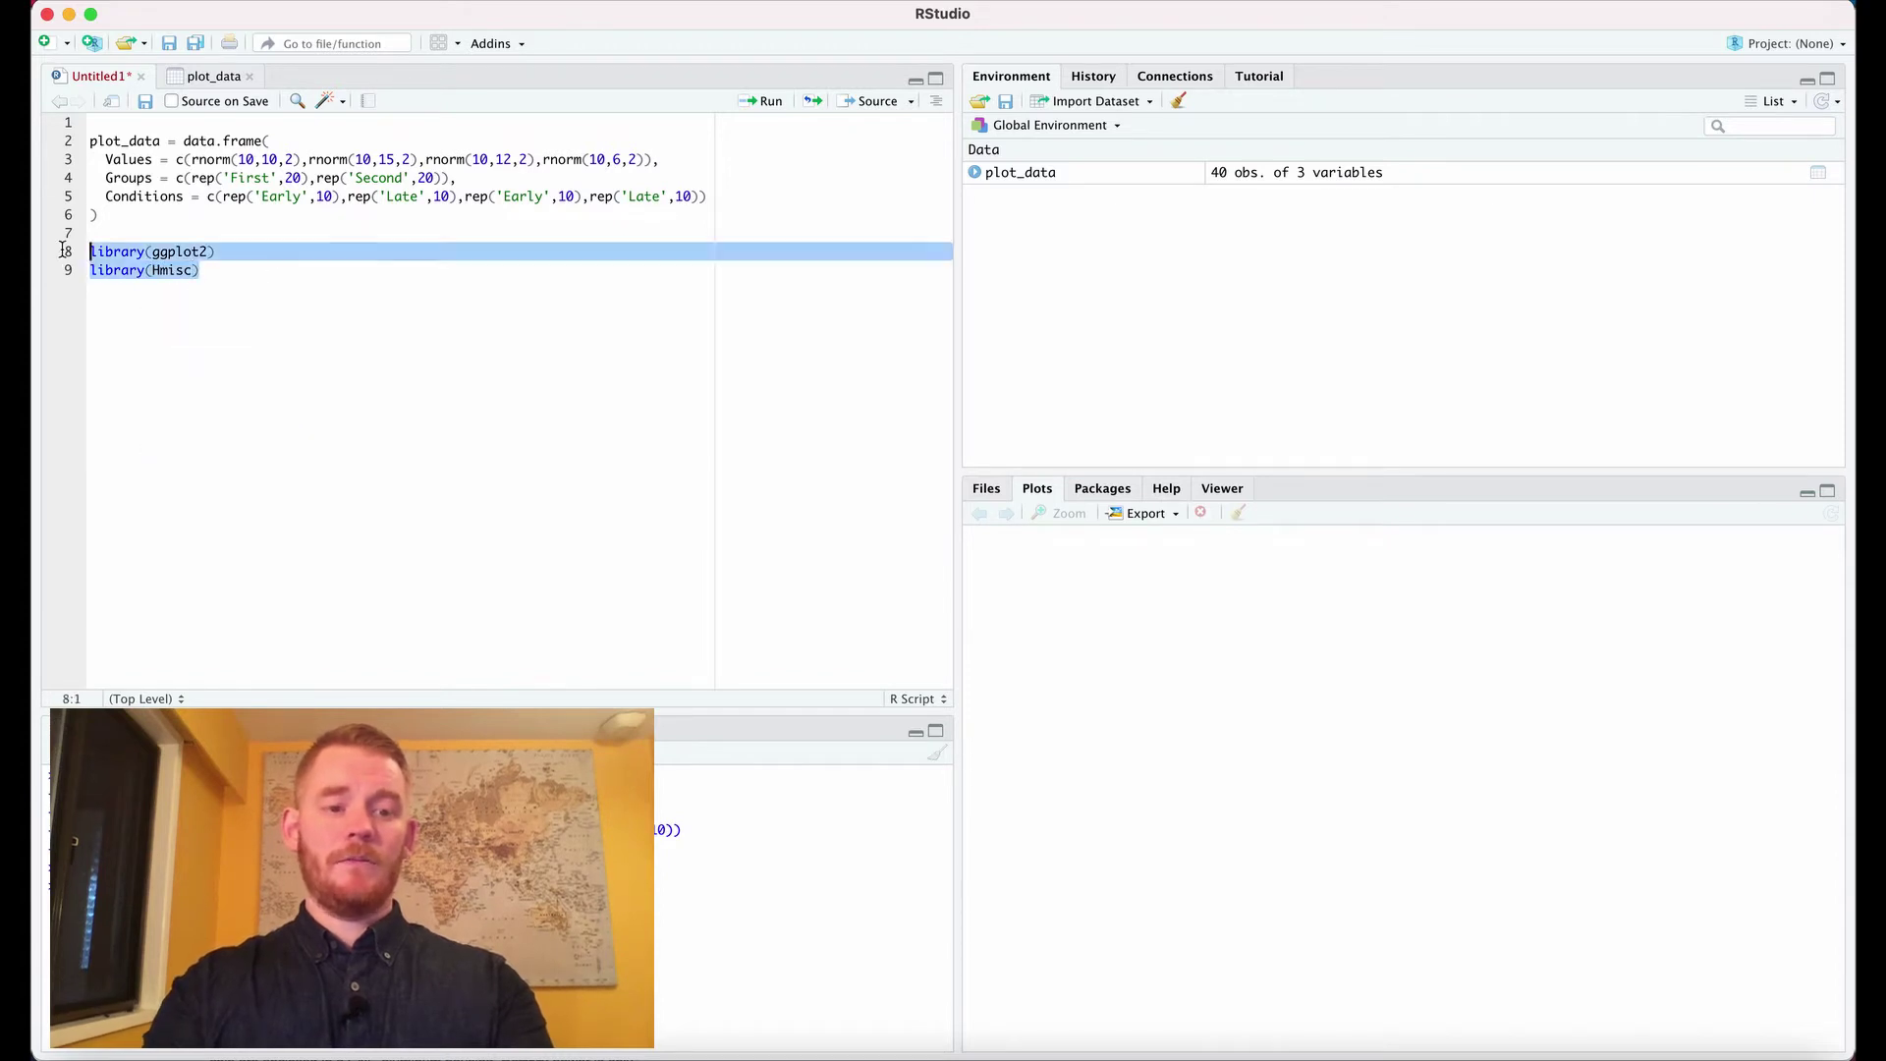
Write and run a ggplot call on plot_data mapping Groups, Values and Conditions
{"action": "left_click", "coordinate": [251, 293]}
{"action": "key", "text": "Return"}
{"action": "key", "text": "Return"}
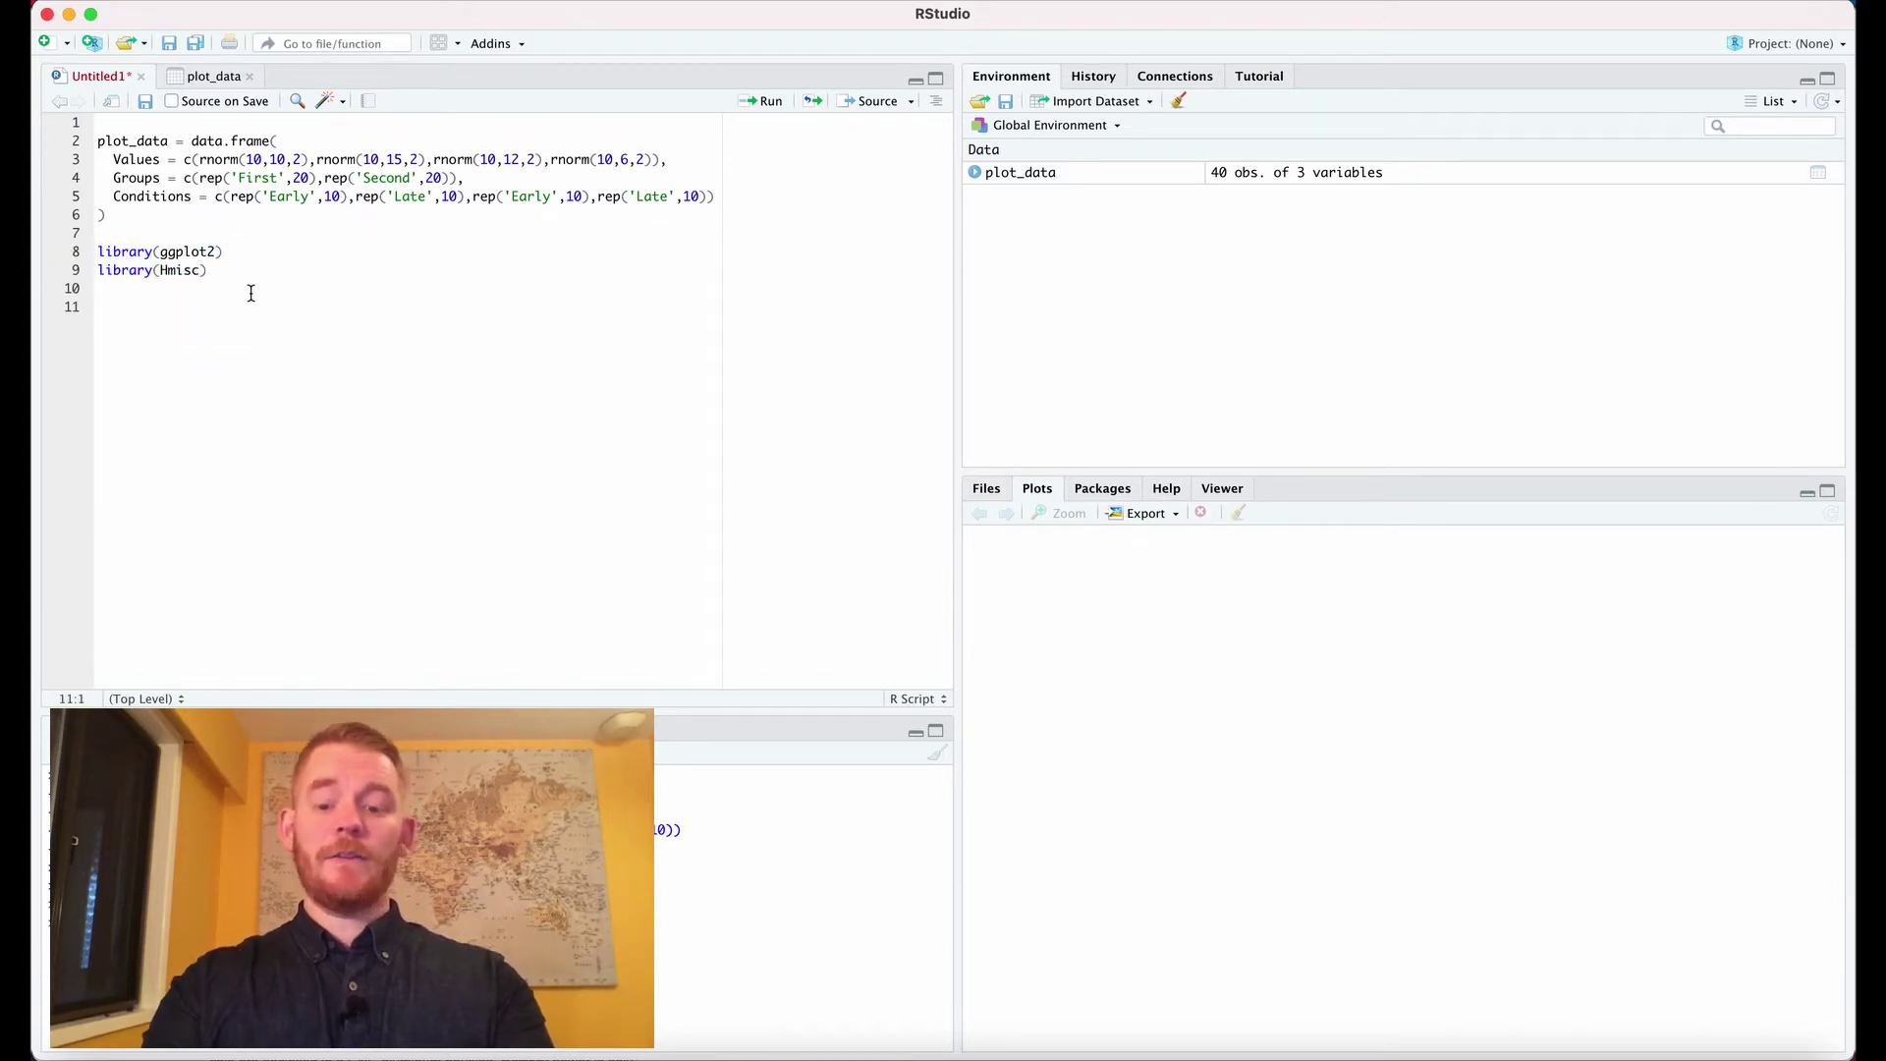
{"action": "type", "text": "plot(a"}
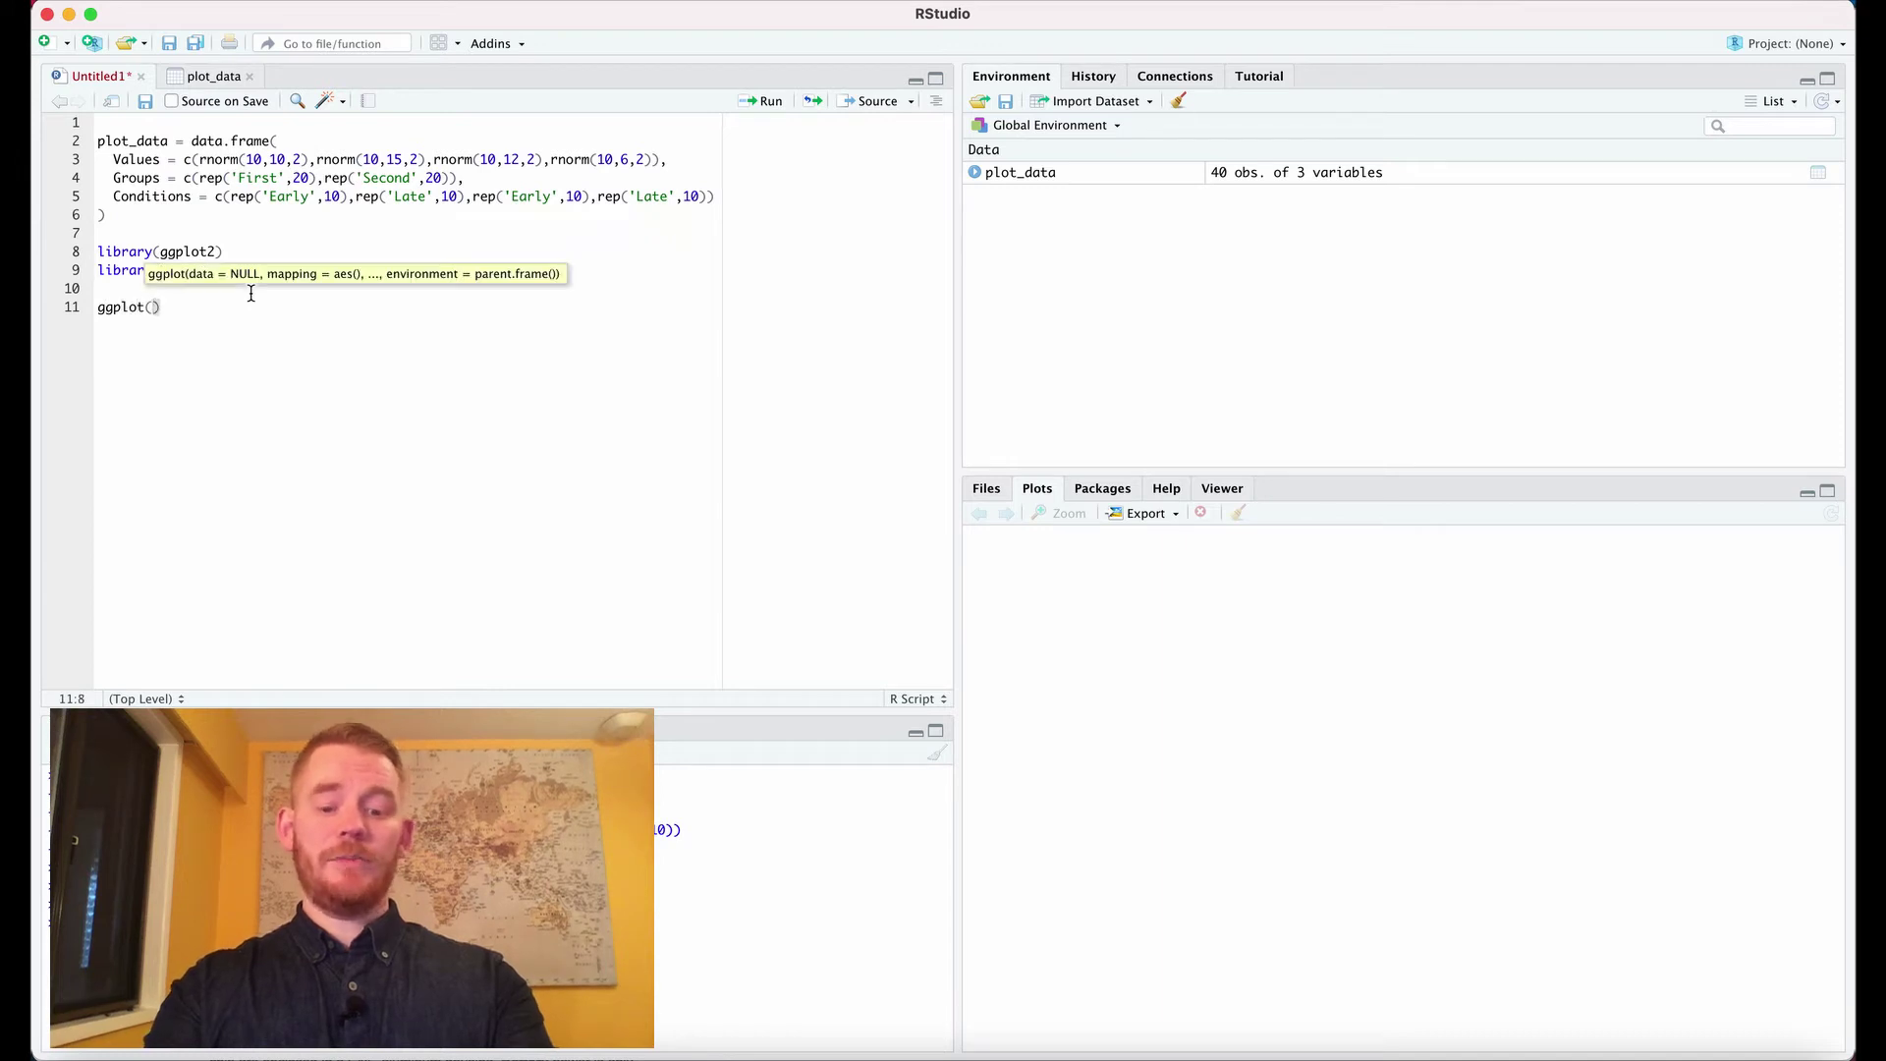
{"action": "type", "text": "es("}
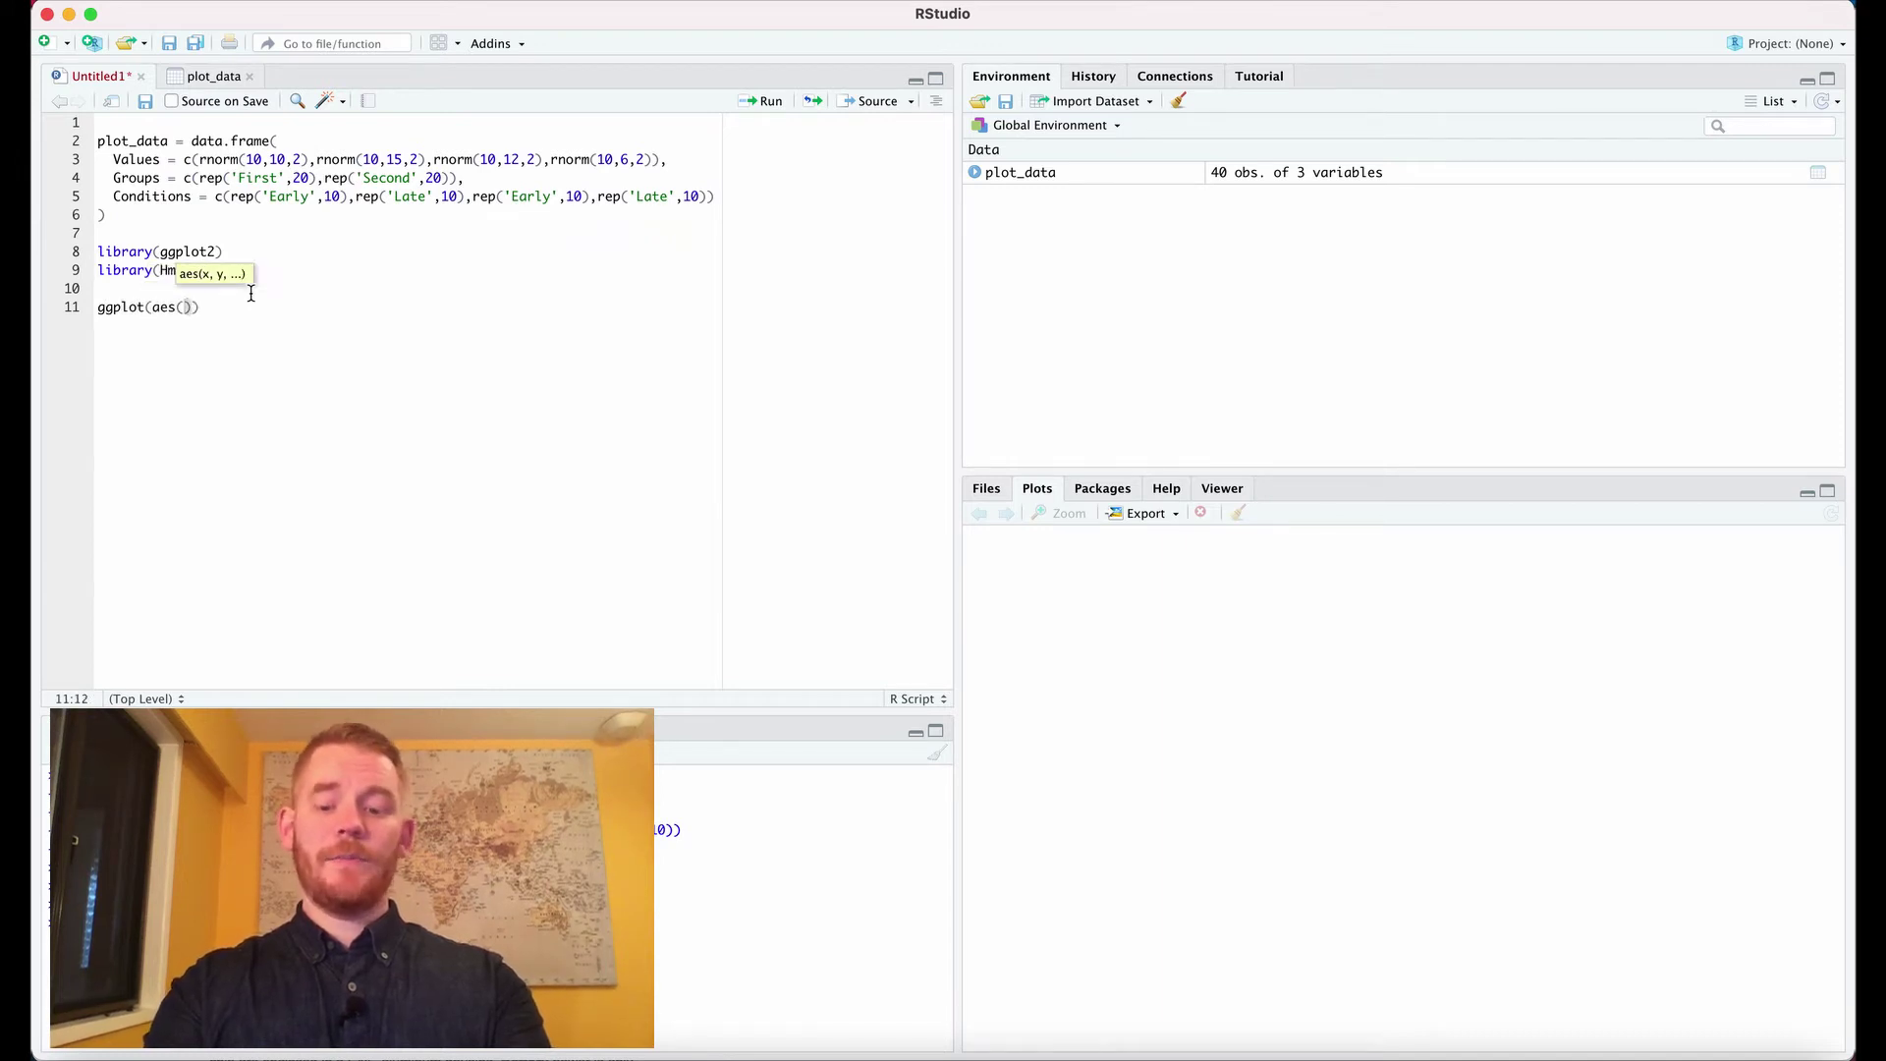
{"action": "type", "text": "x=Gro"}
{"action": "type", "text": "ups,"}
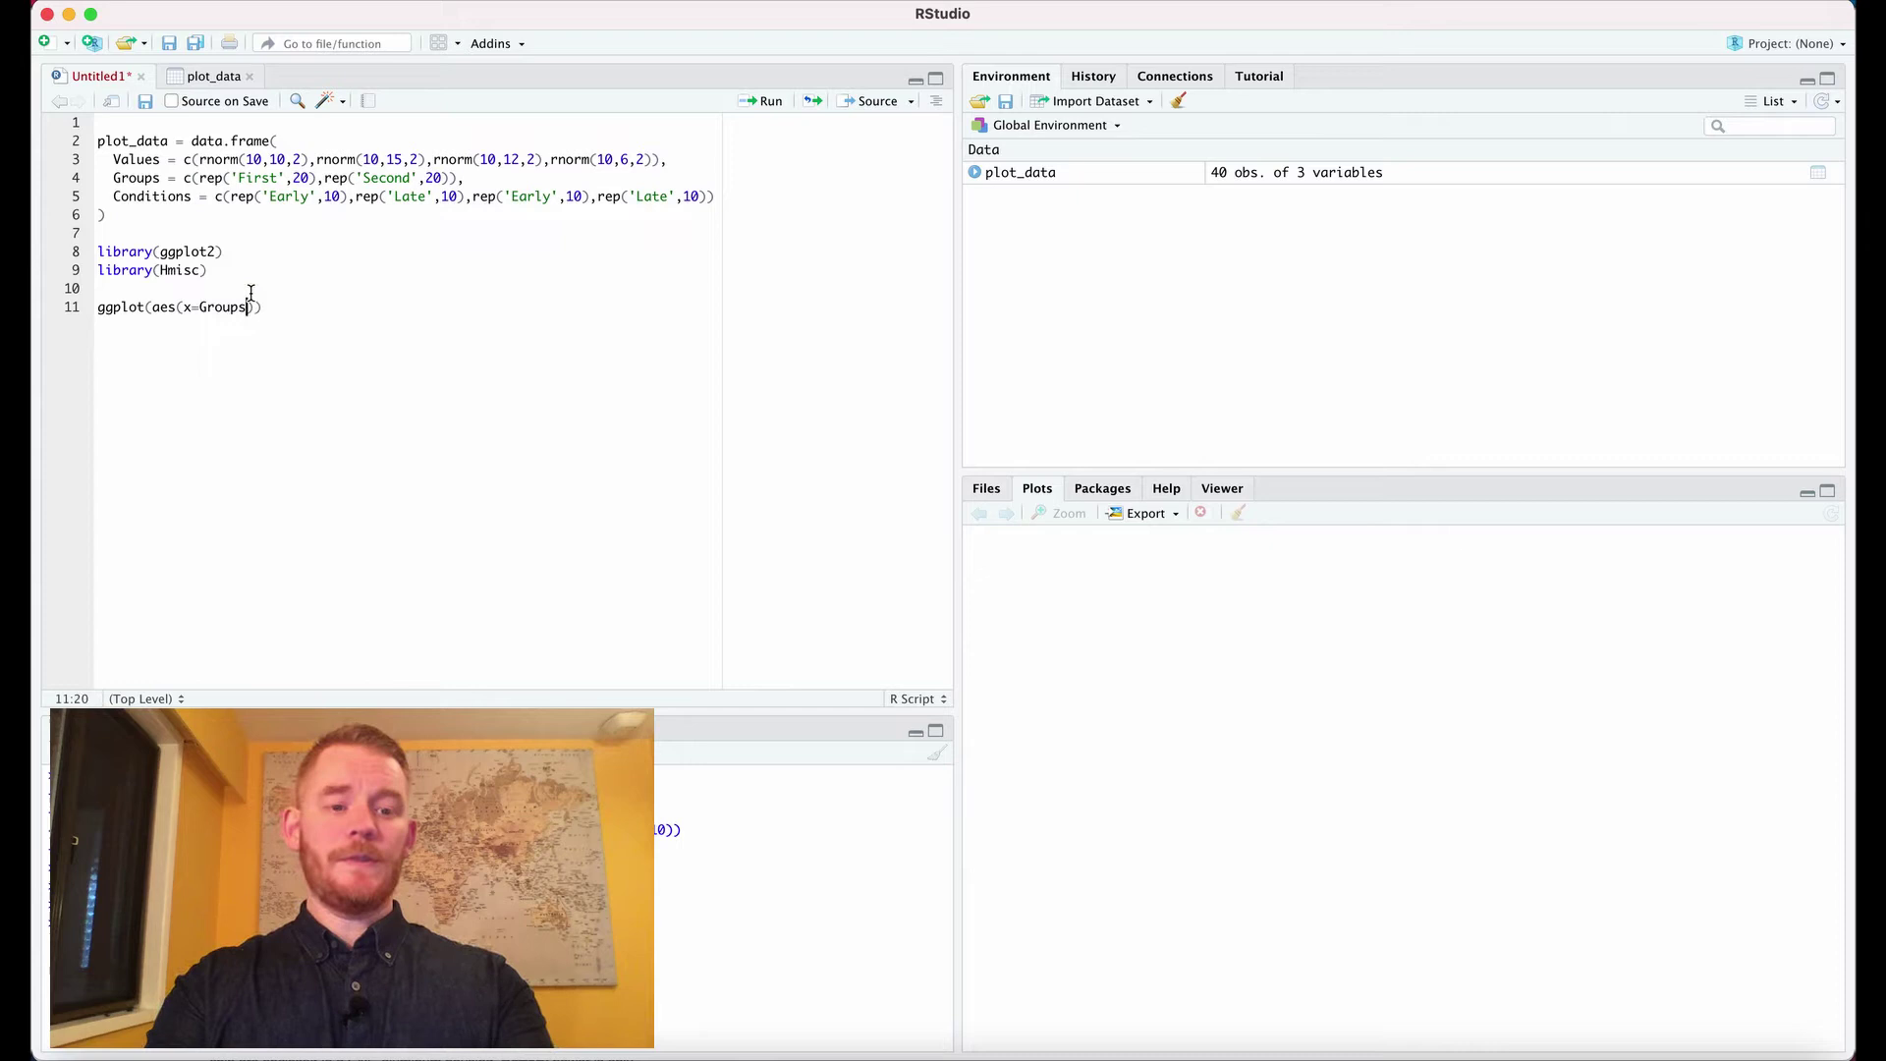
{"action": "type", "text": "y=V"}
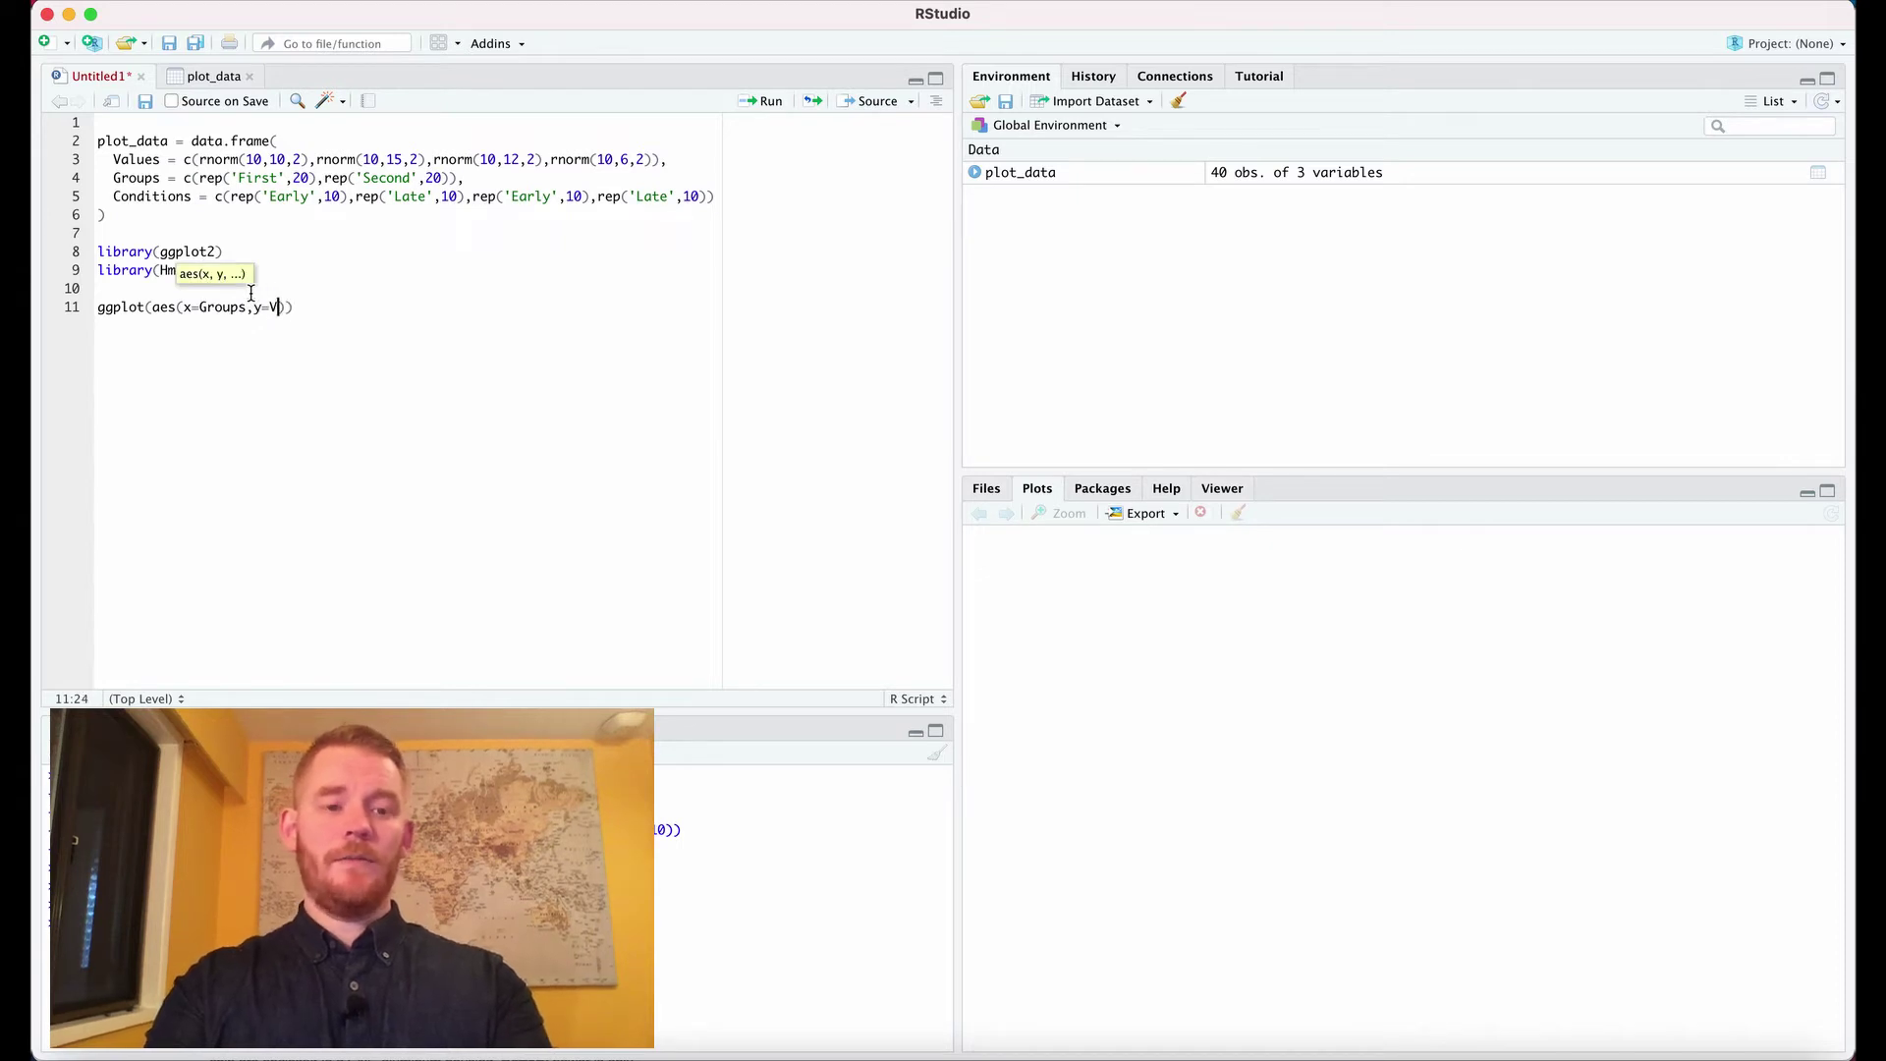
{"action": "type", "text": "alues"}
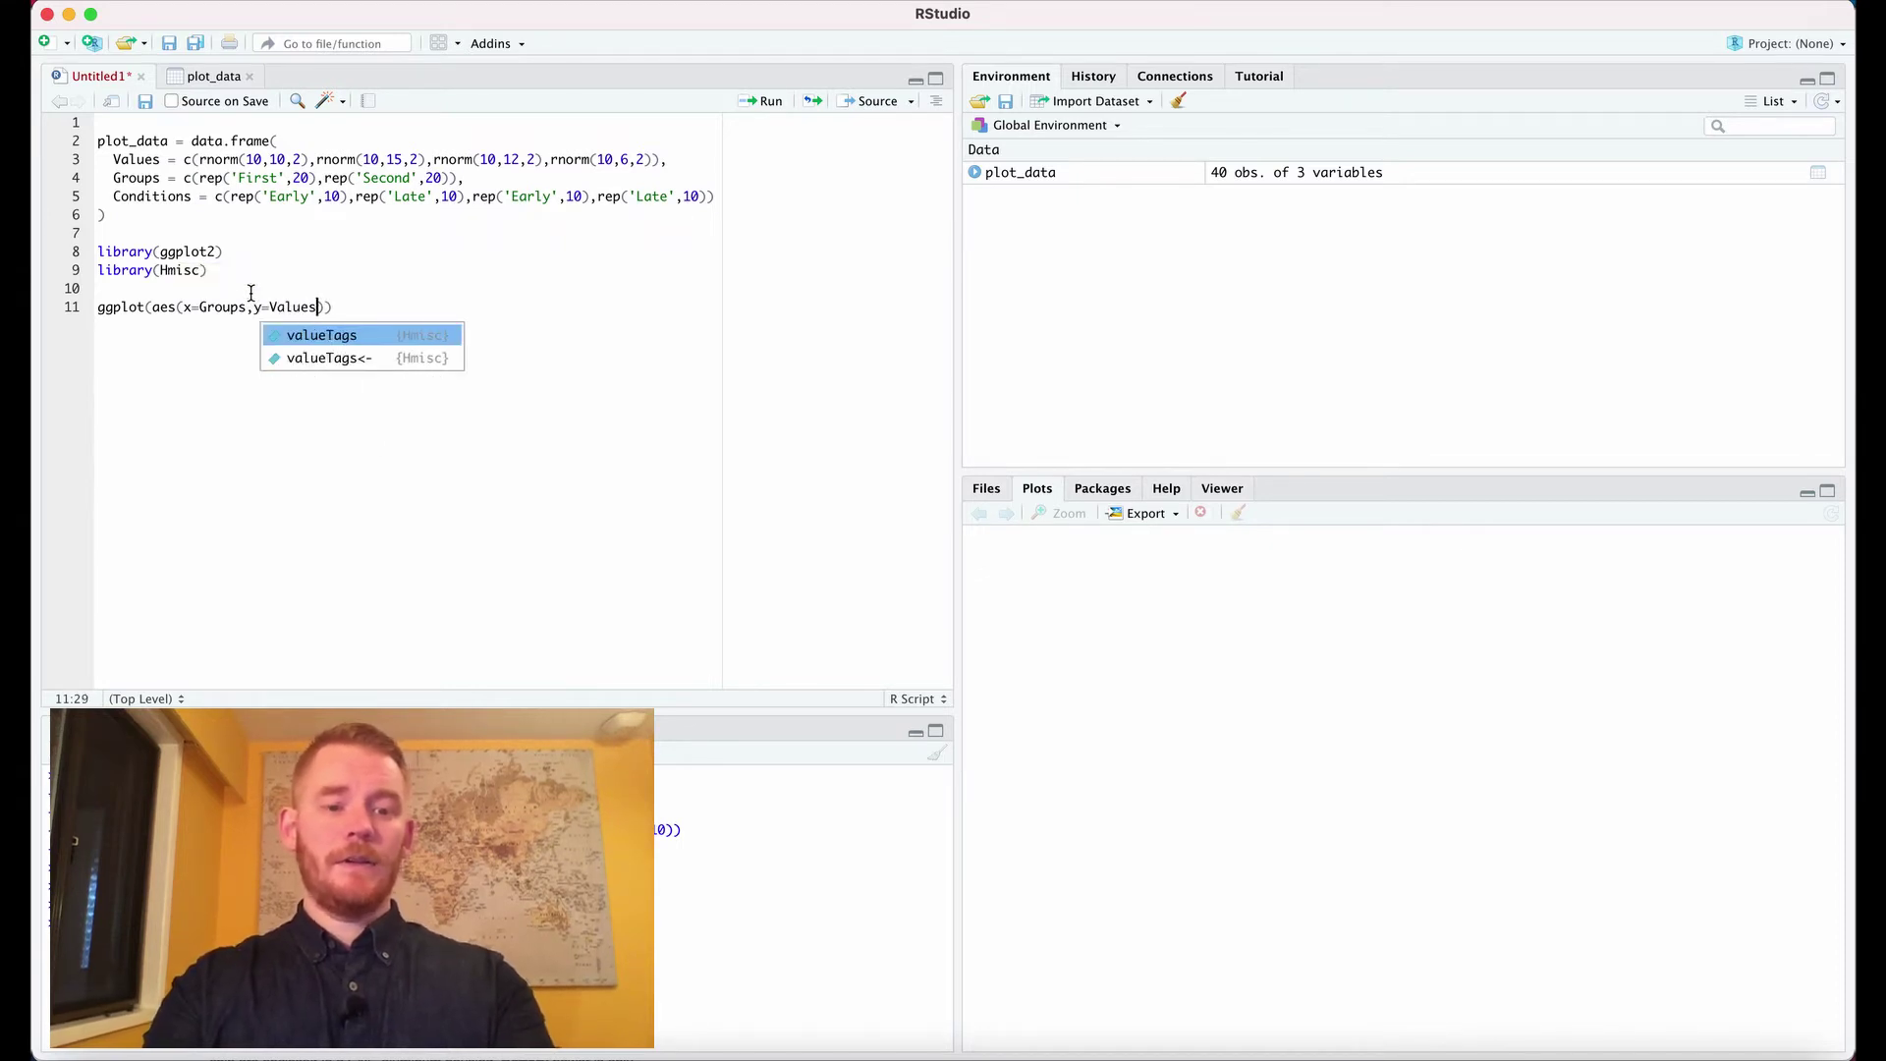
{"action": "type", "text": ",group"}
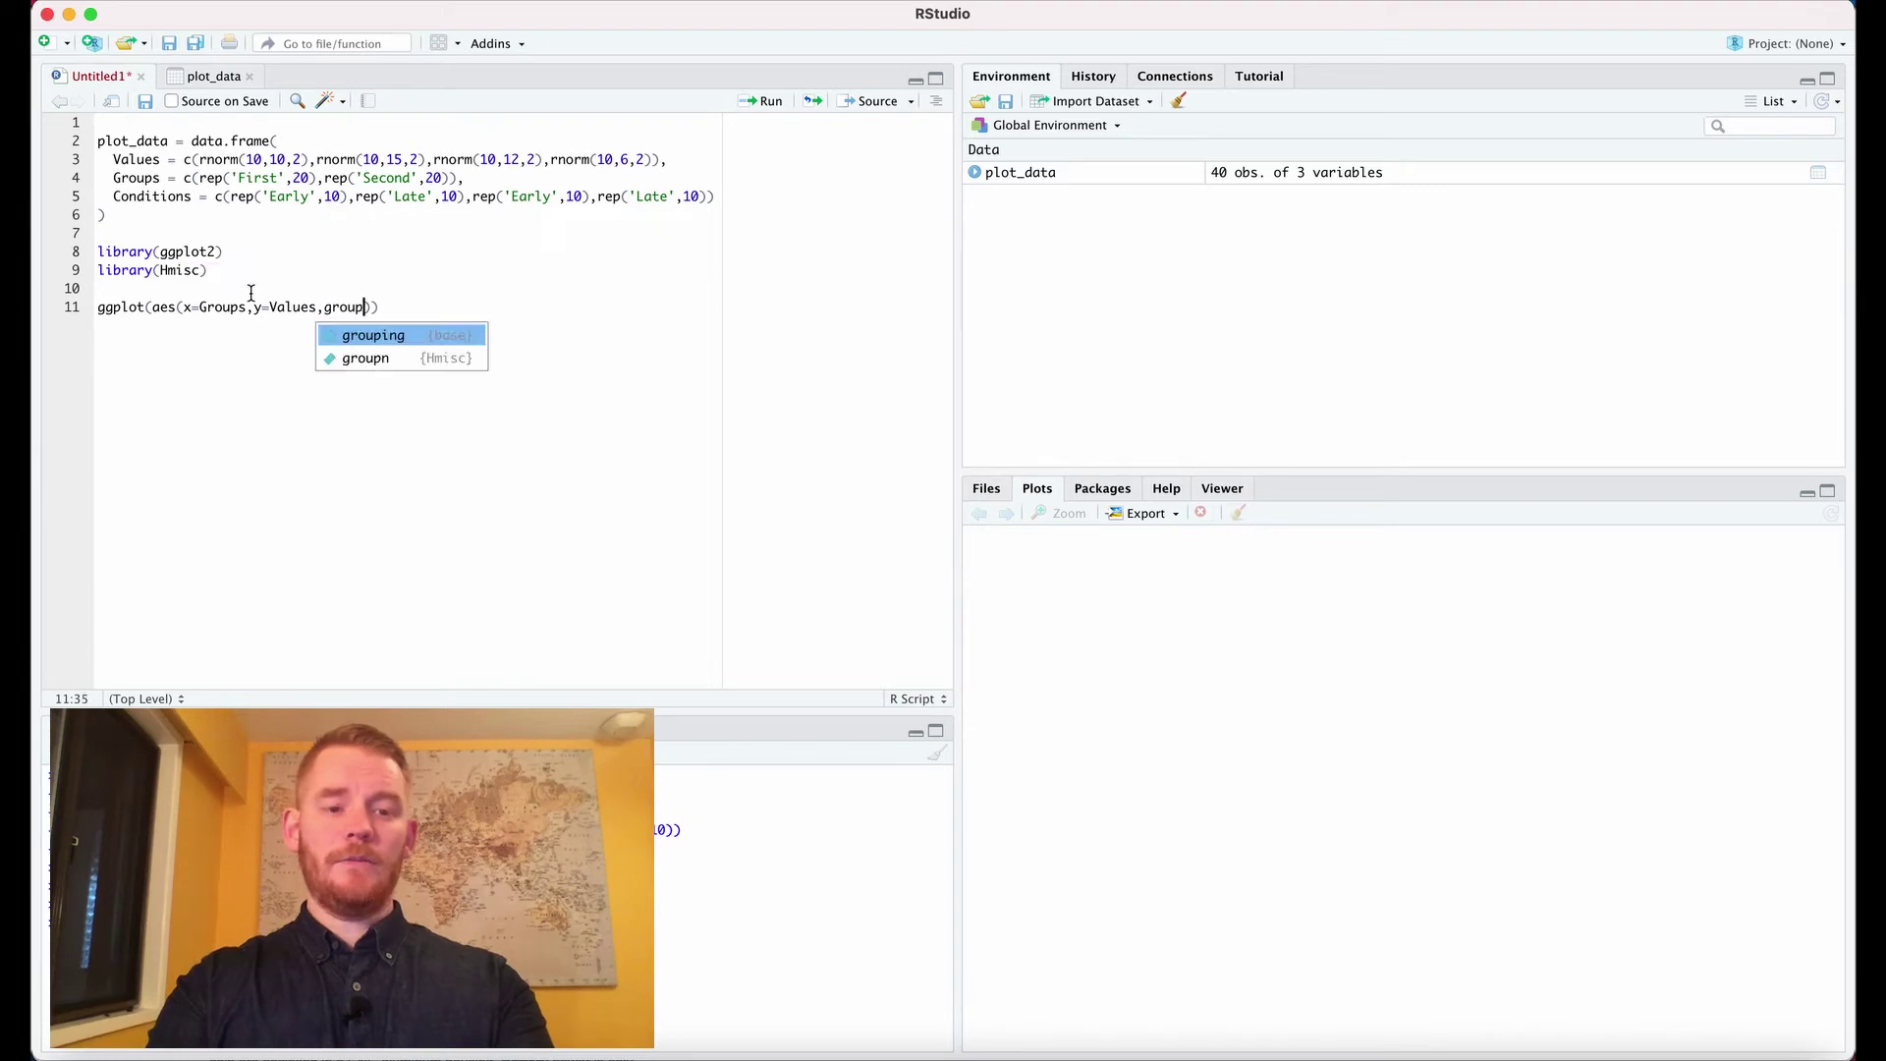
{"action": "type", "text": "=Conditions"}
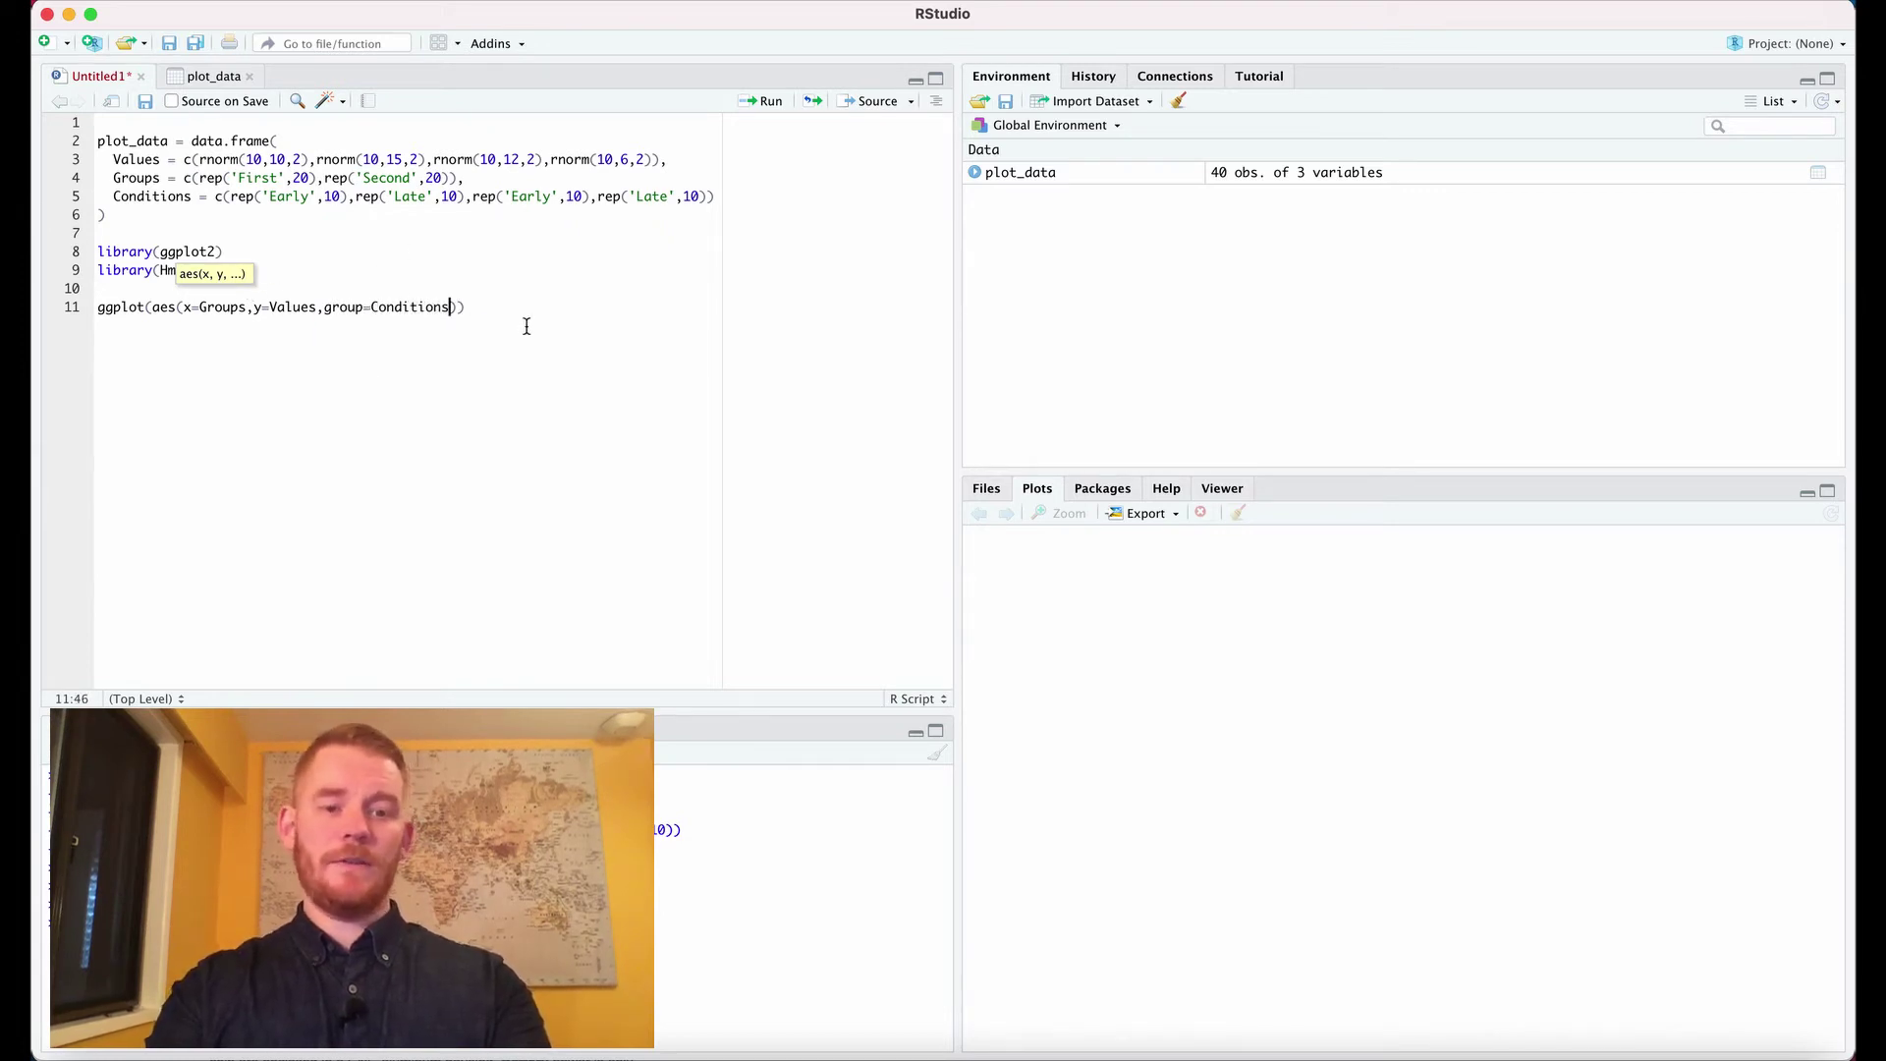
{"action": "key", "text": "Right"}
{"action": "type", "text": ",data"}
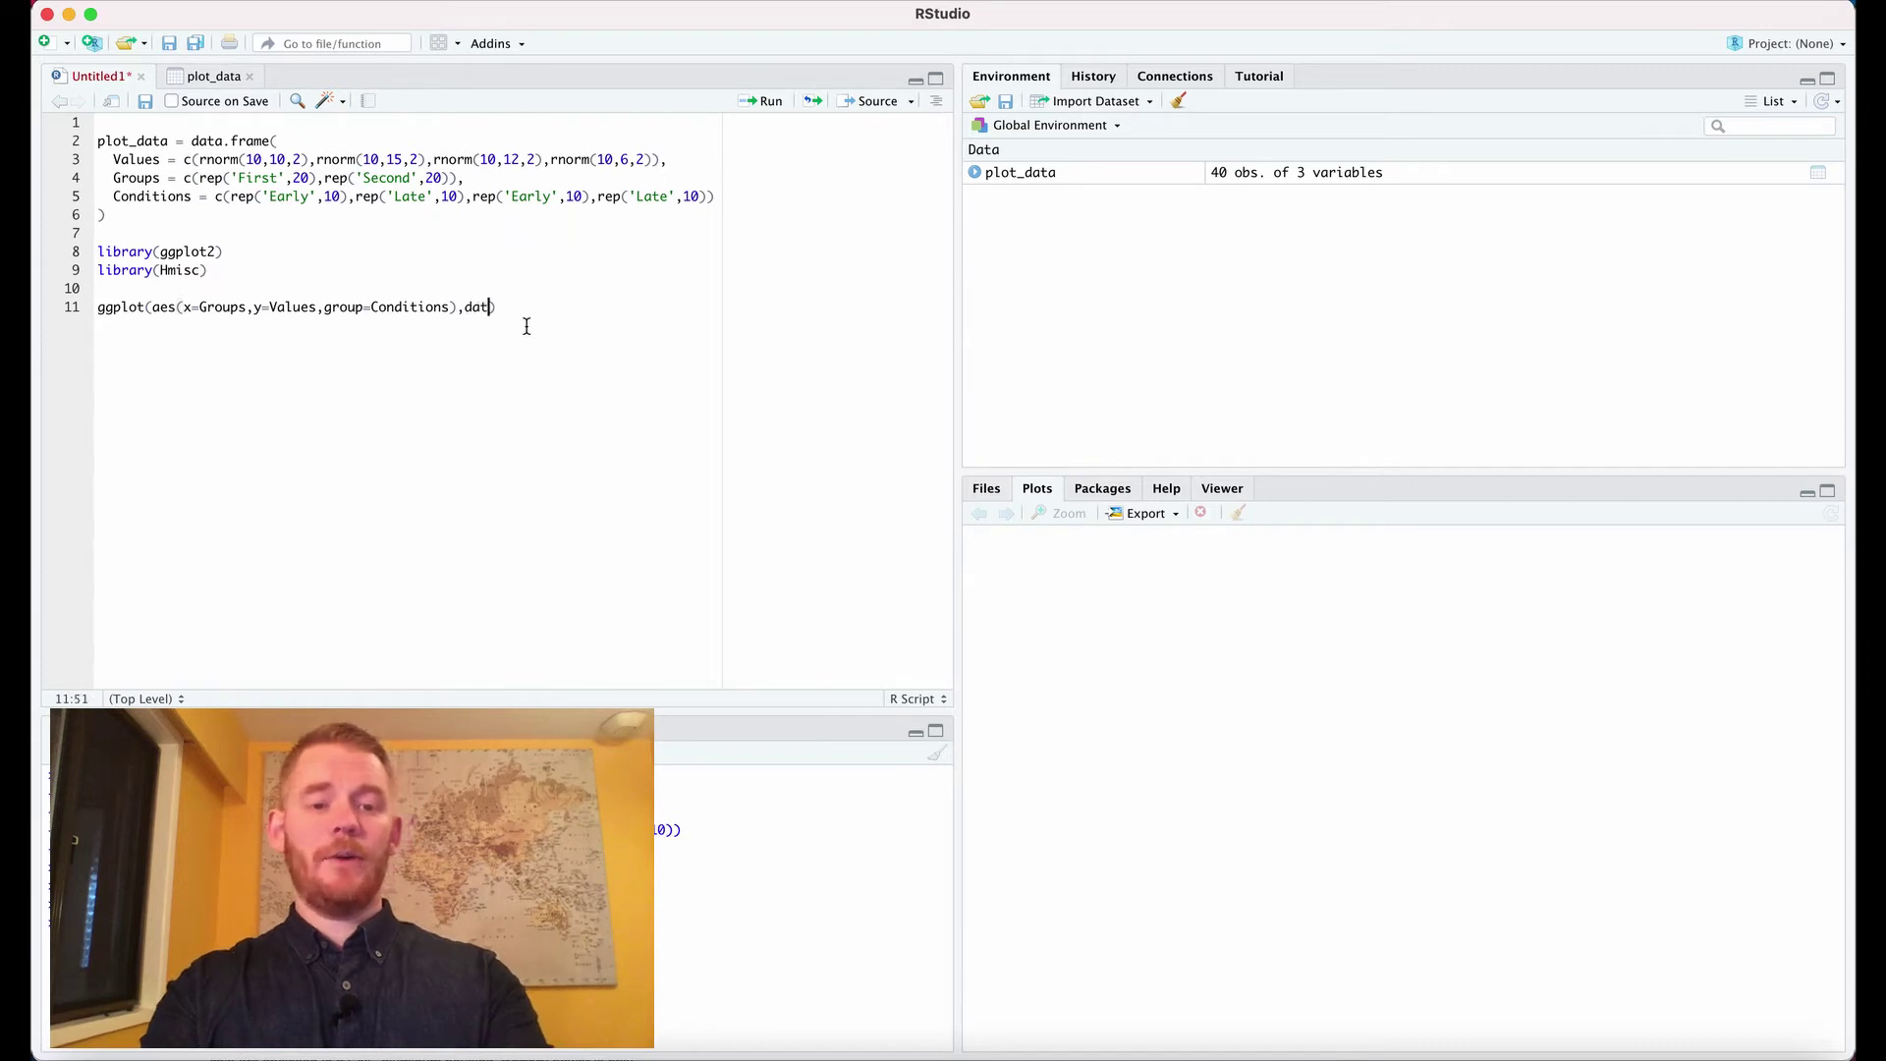
{"action": "type", "text": "="}
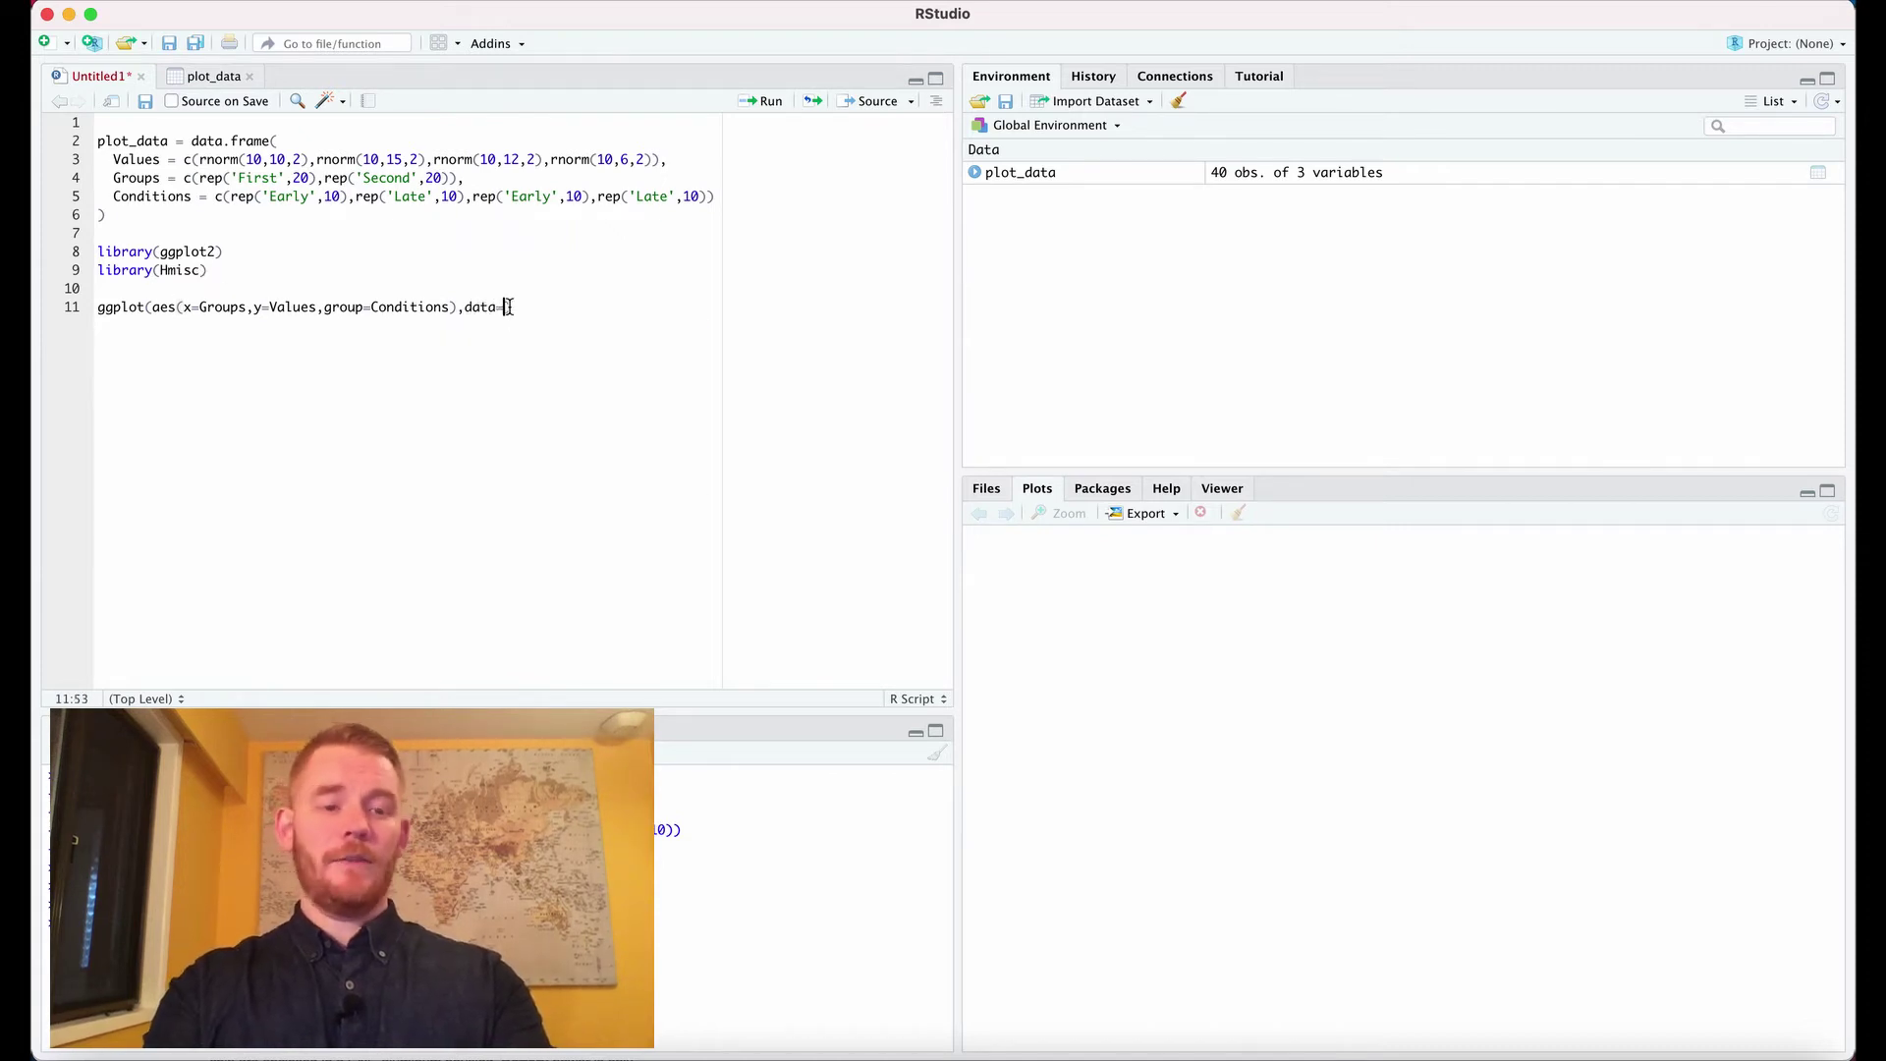
{"action": "type", "text": "plot_data"}
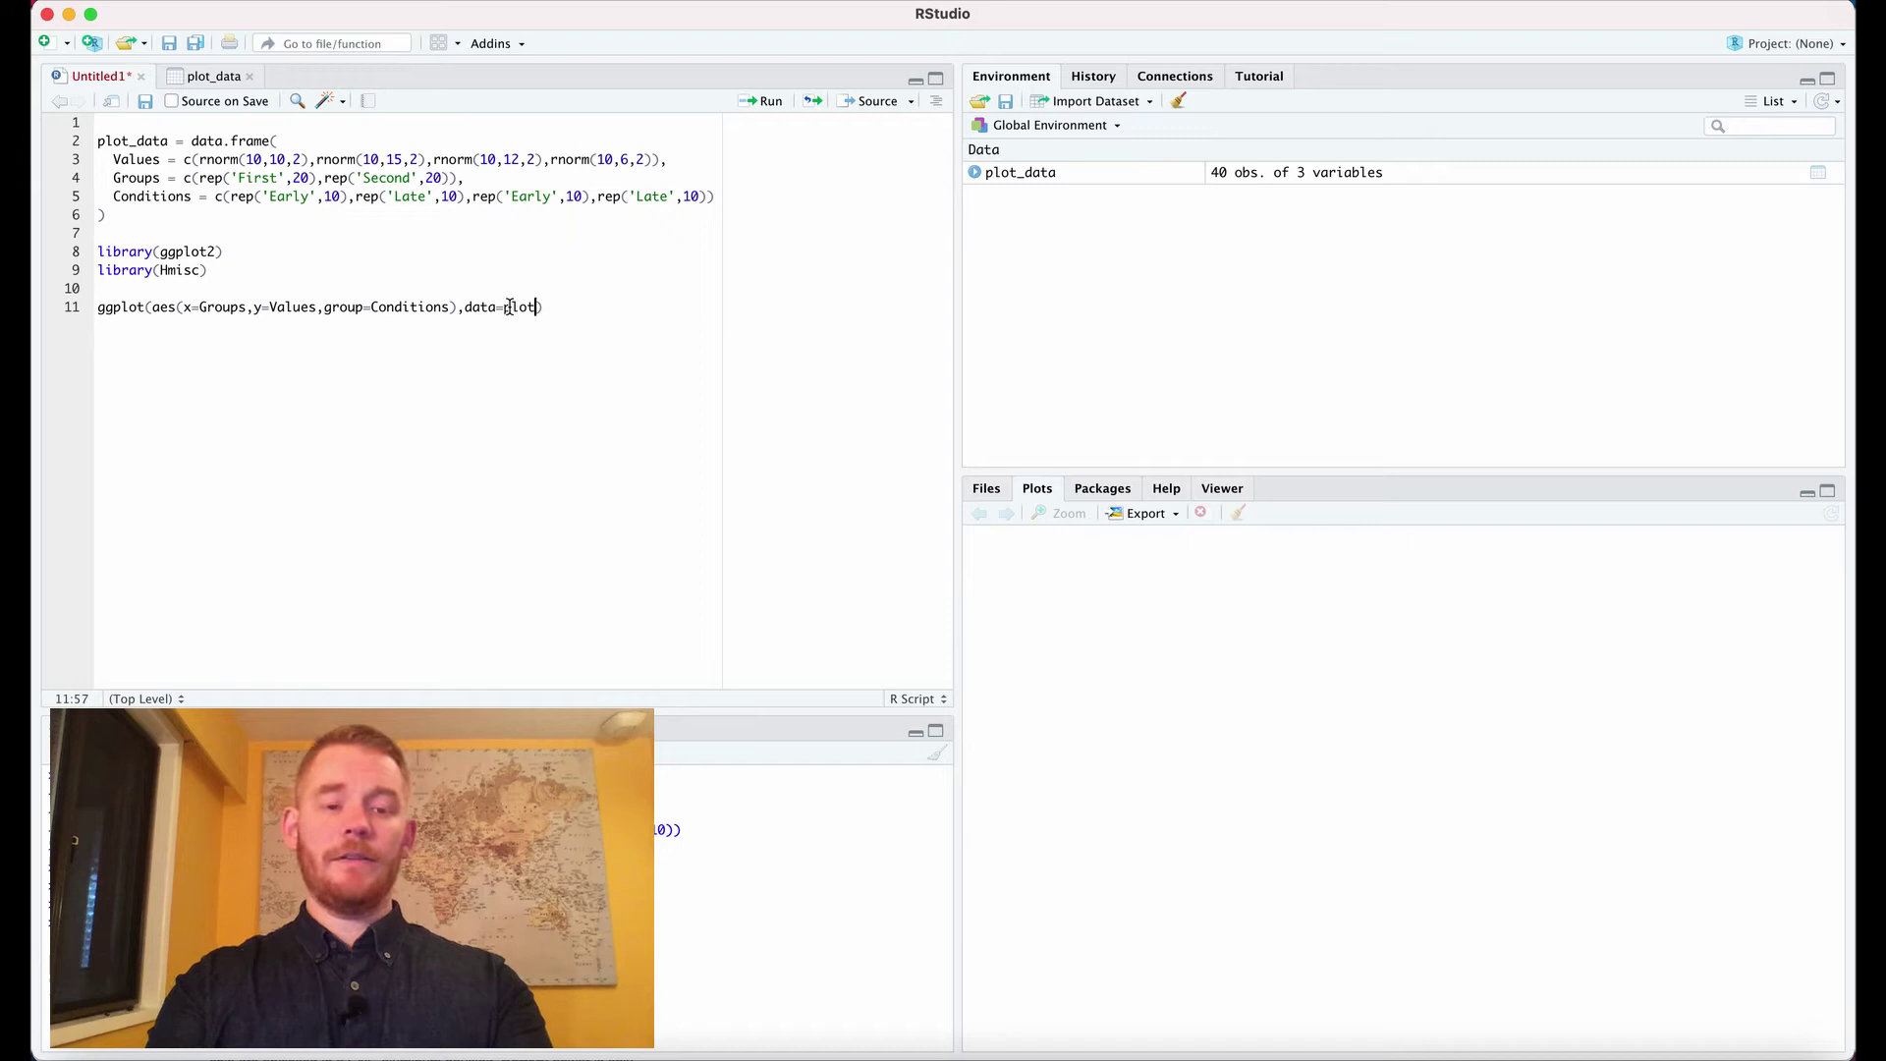
{"action": "type", "text": ")"}
{"action": "key", "text": "super+Return"}
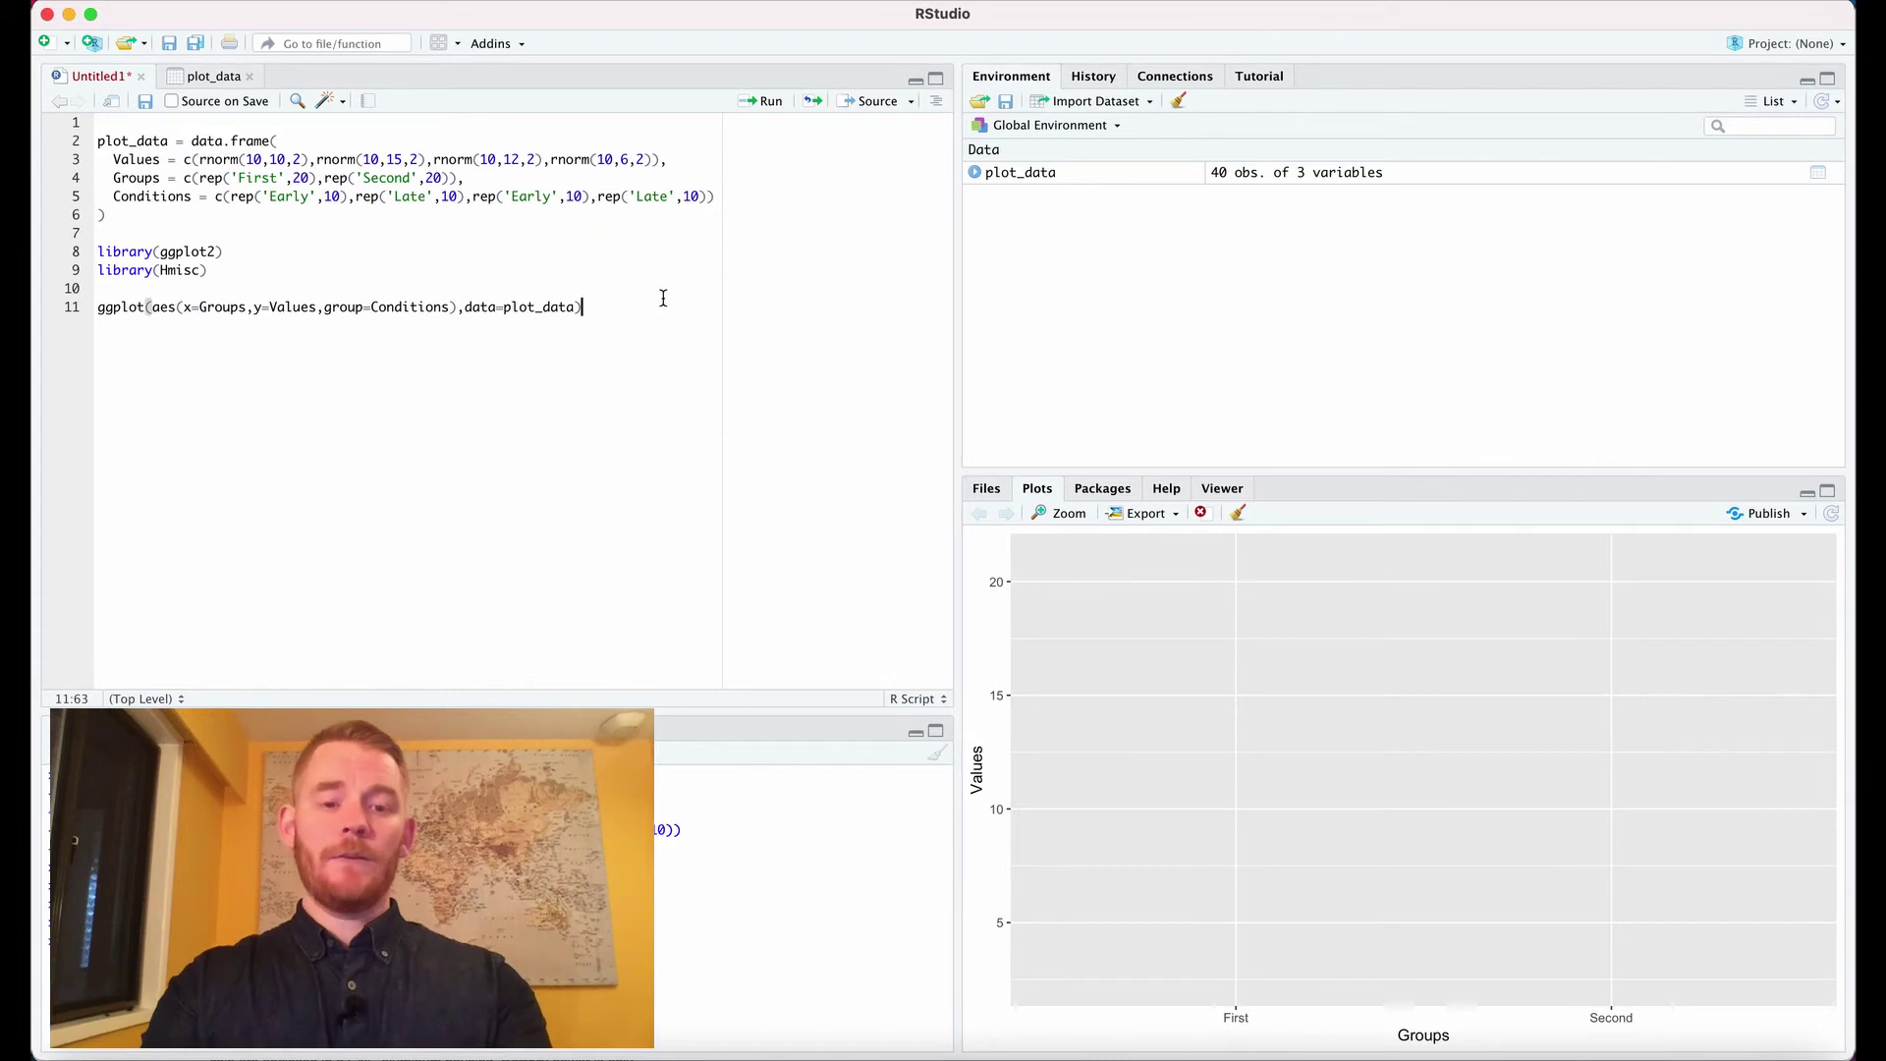
{"action": "type", "text": "+"}
Add stat_summary(fun = mean, geom = 'bar', position = position_dodge()) and run lines 11–12
{"action": "key", "text": "Return"}
{"action": "type", "text": "stat"}
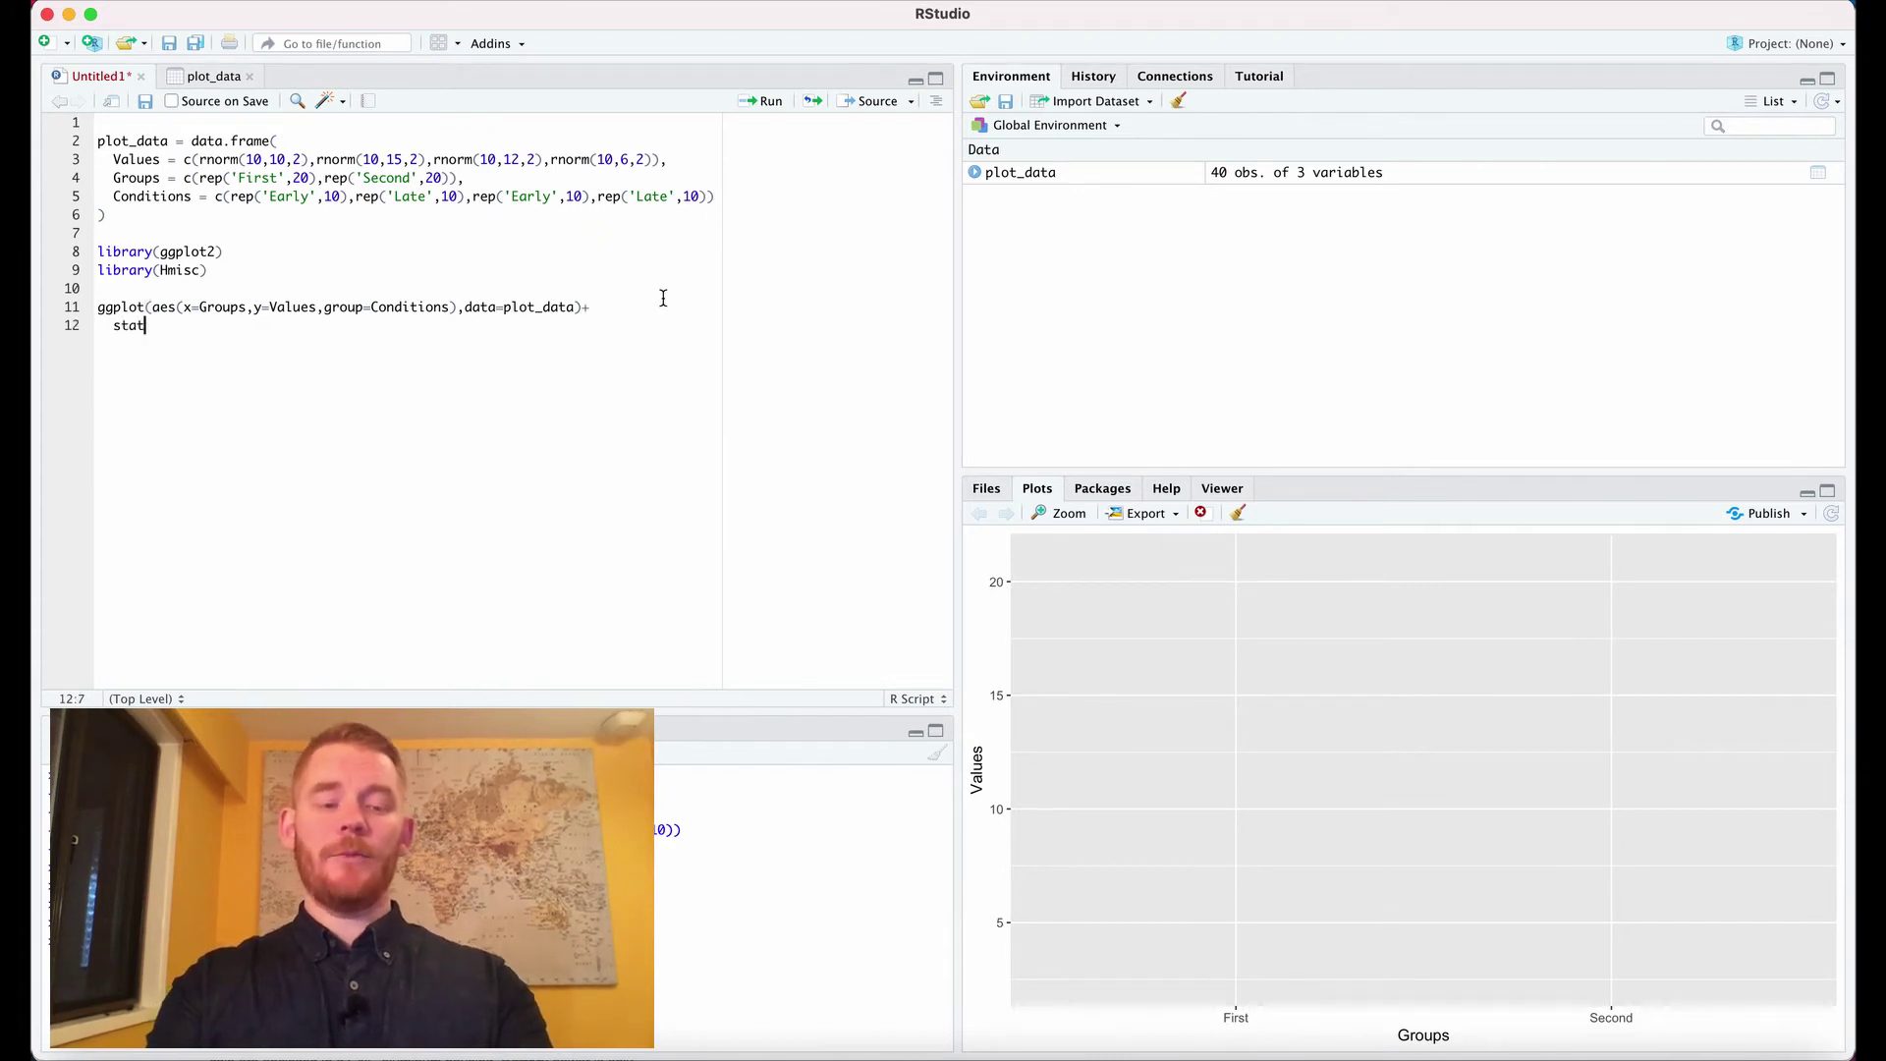
{"action": "type", "text": "_su"}
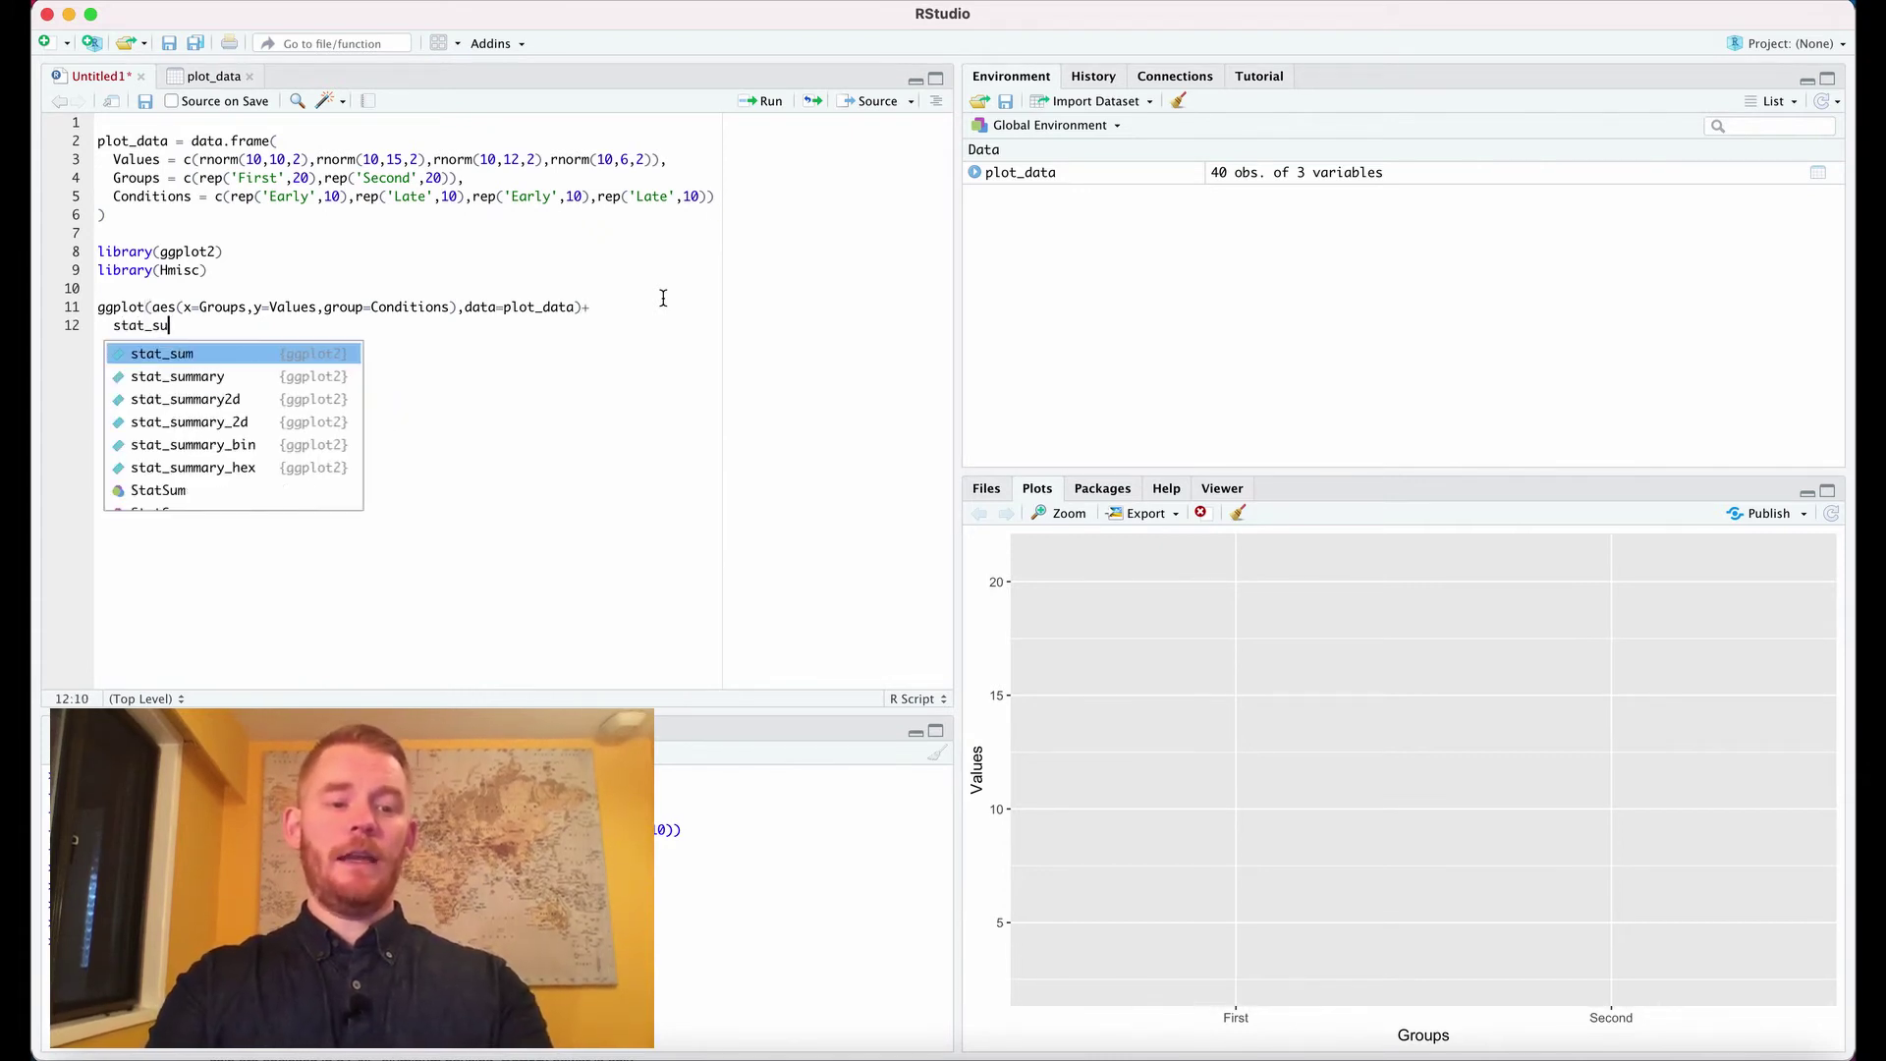
{"action": "type", "text": "mmary("}
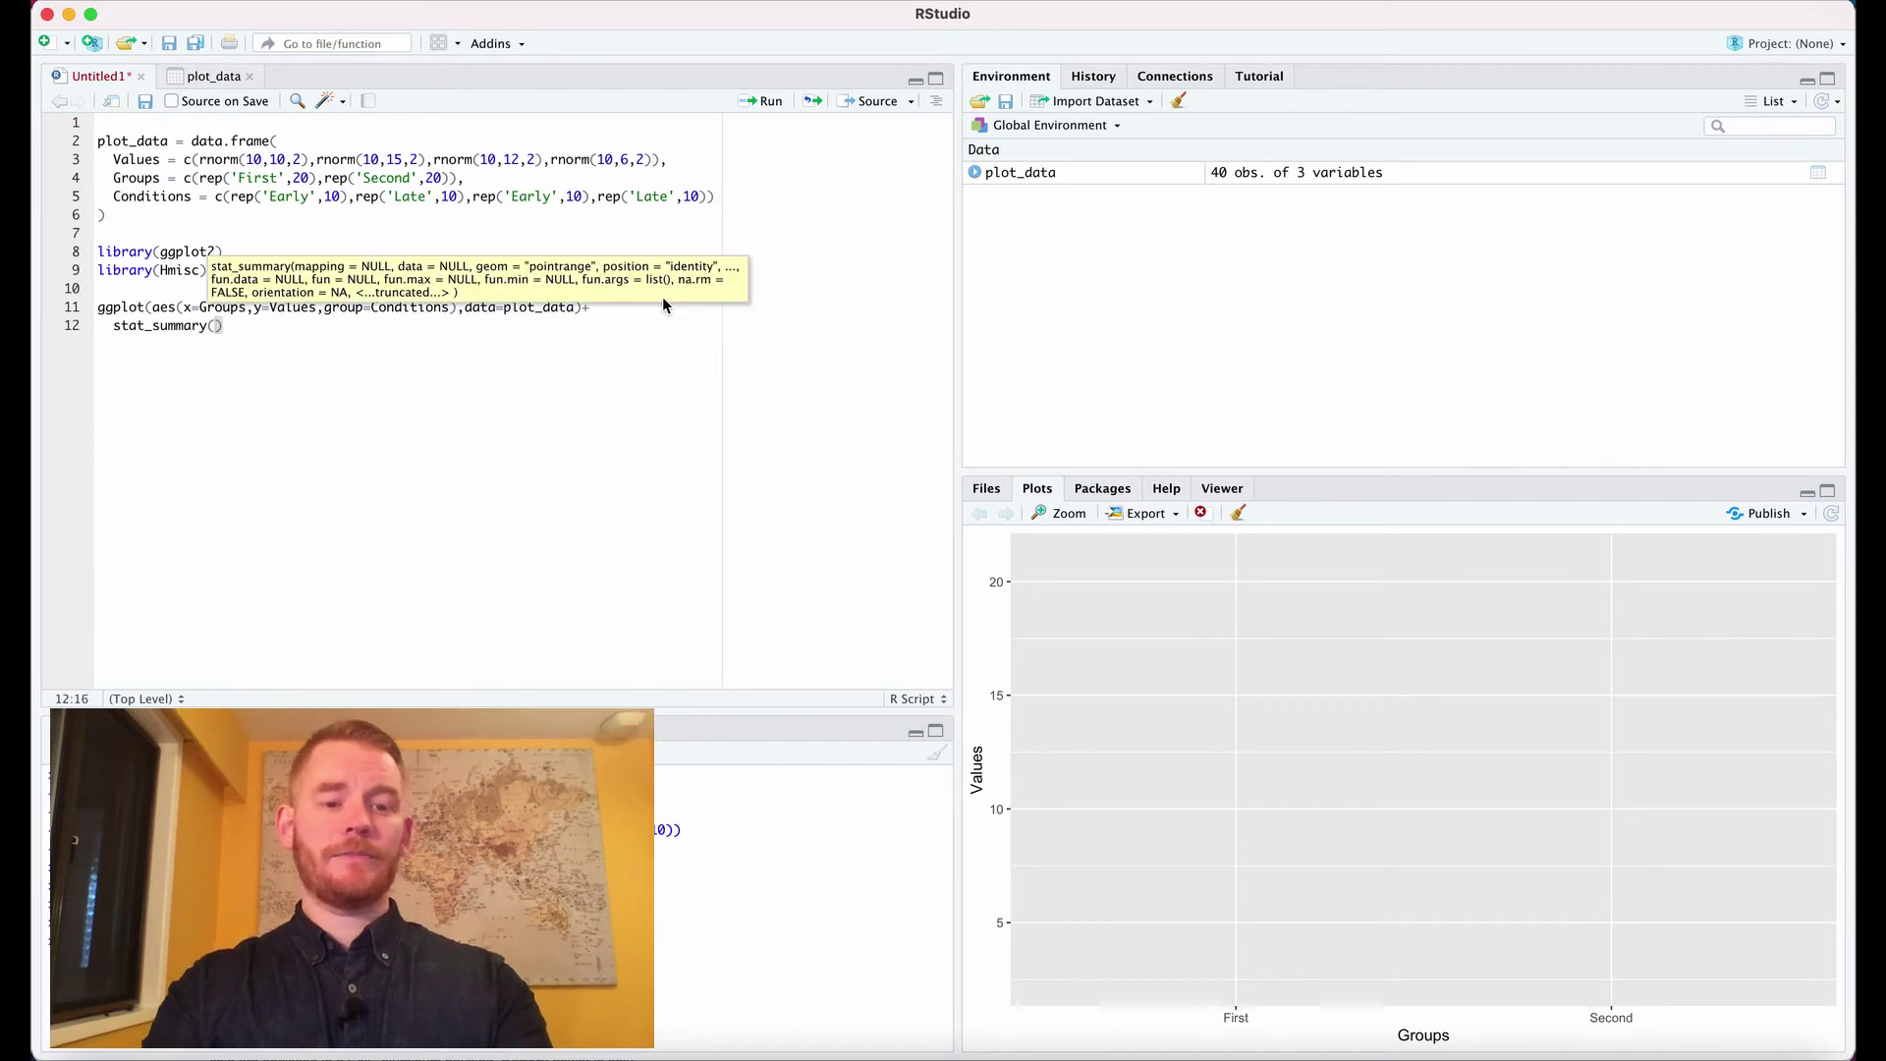
{"action": "type", "text": "fun = "}
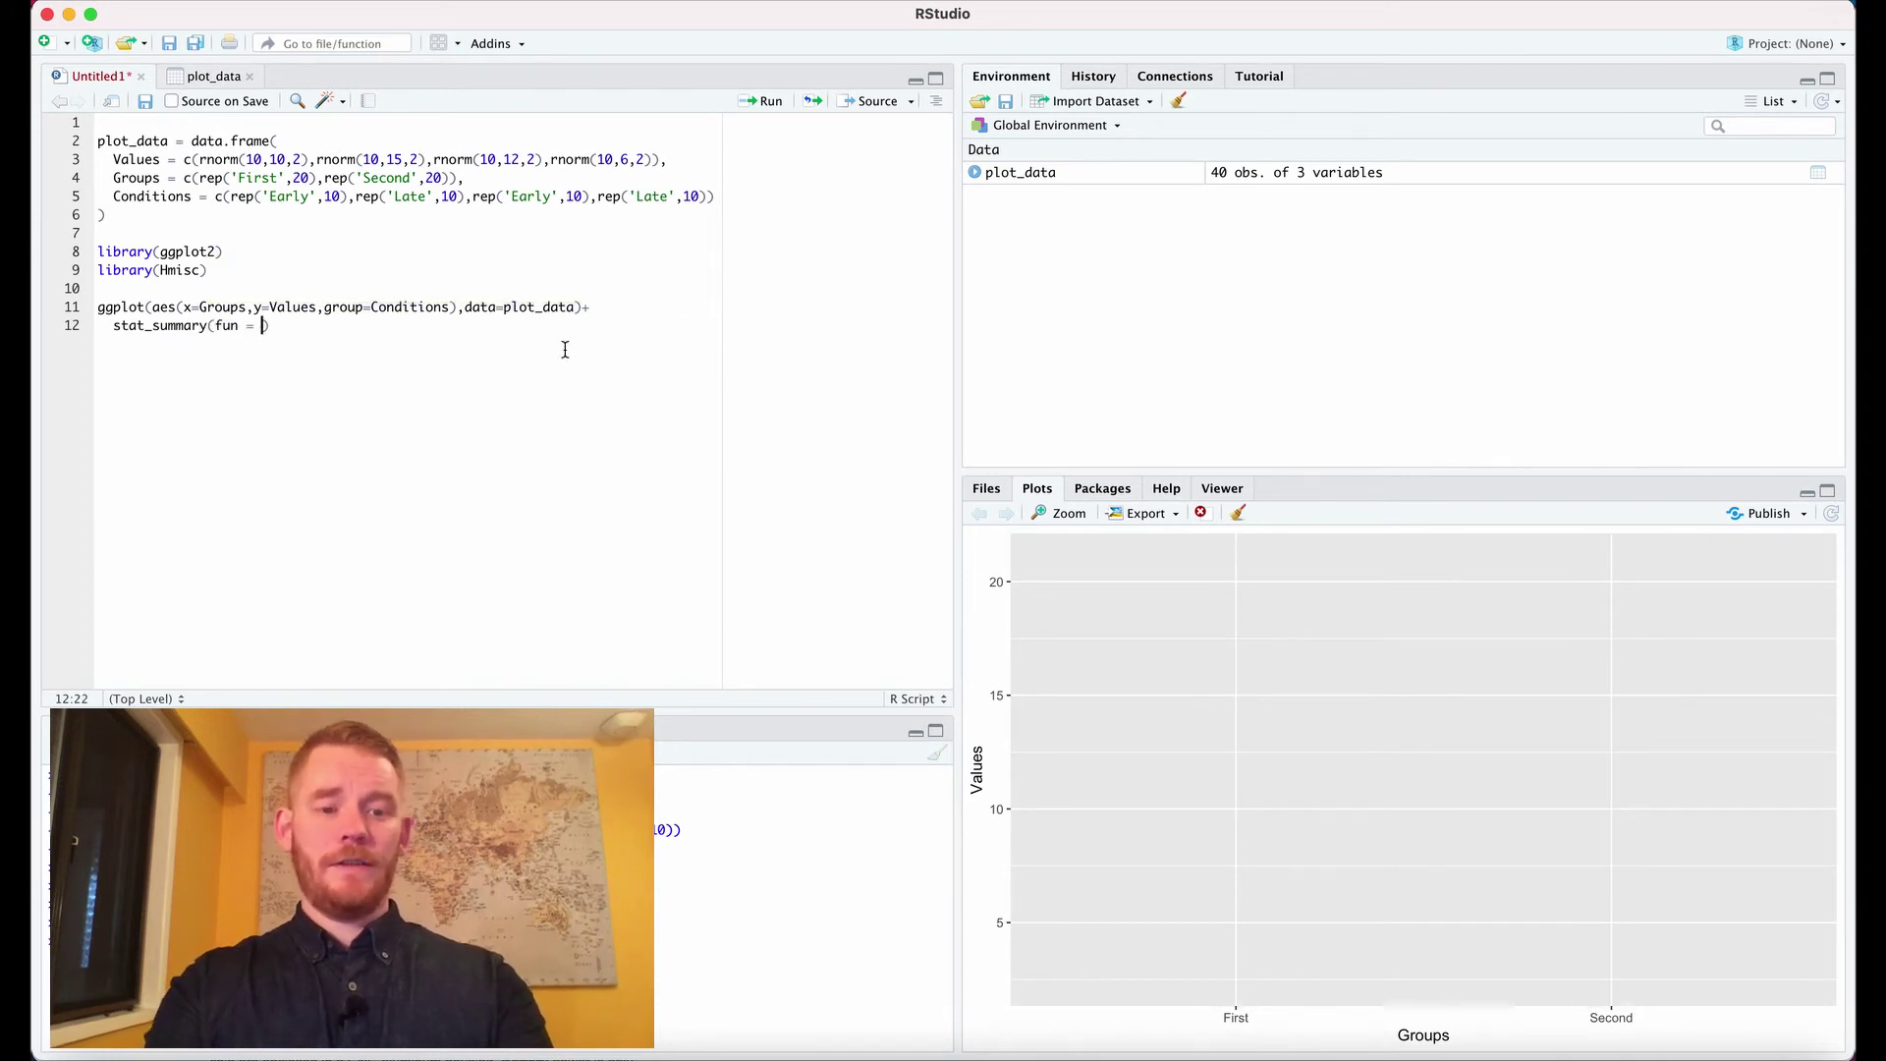
{"action": "type", "text": "mean, "}
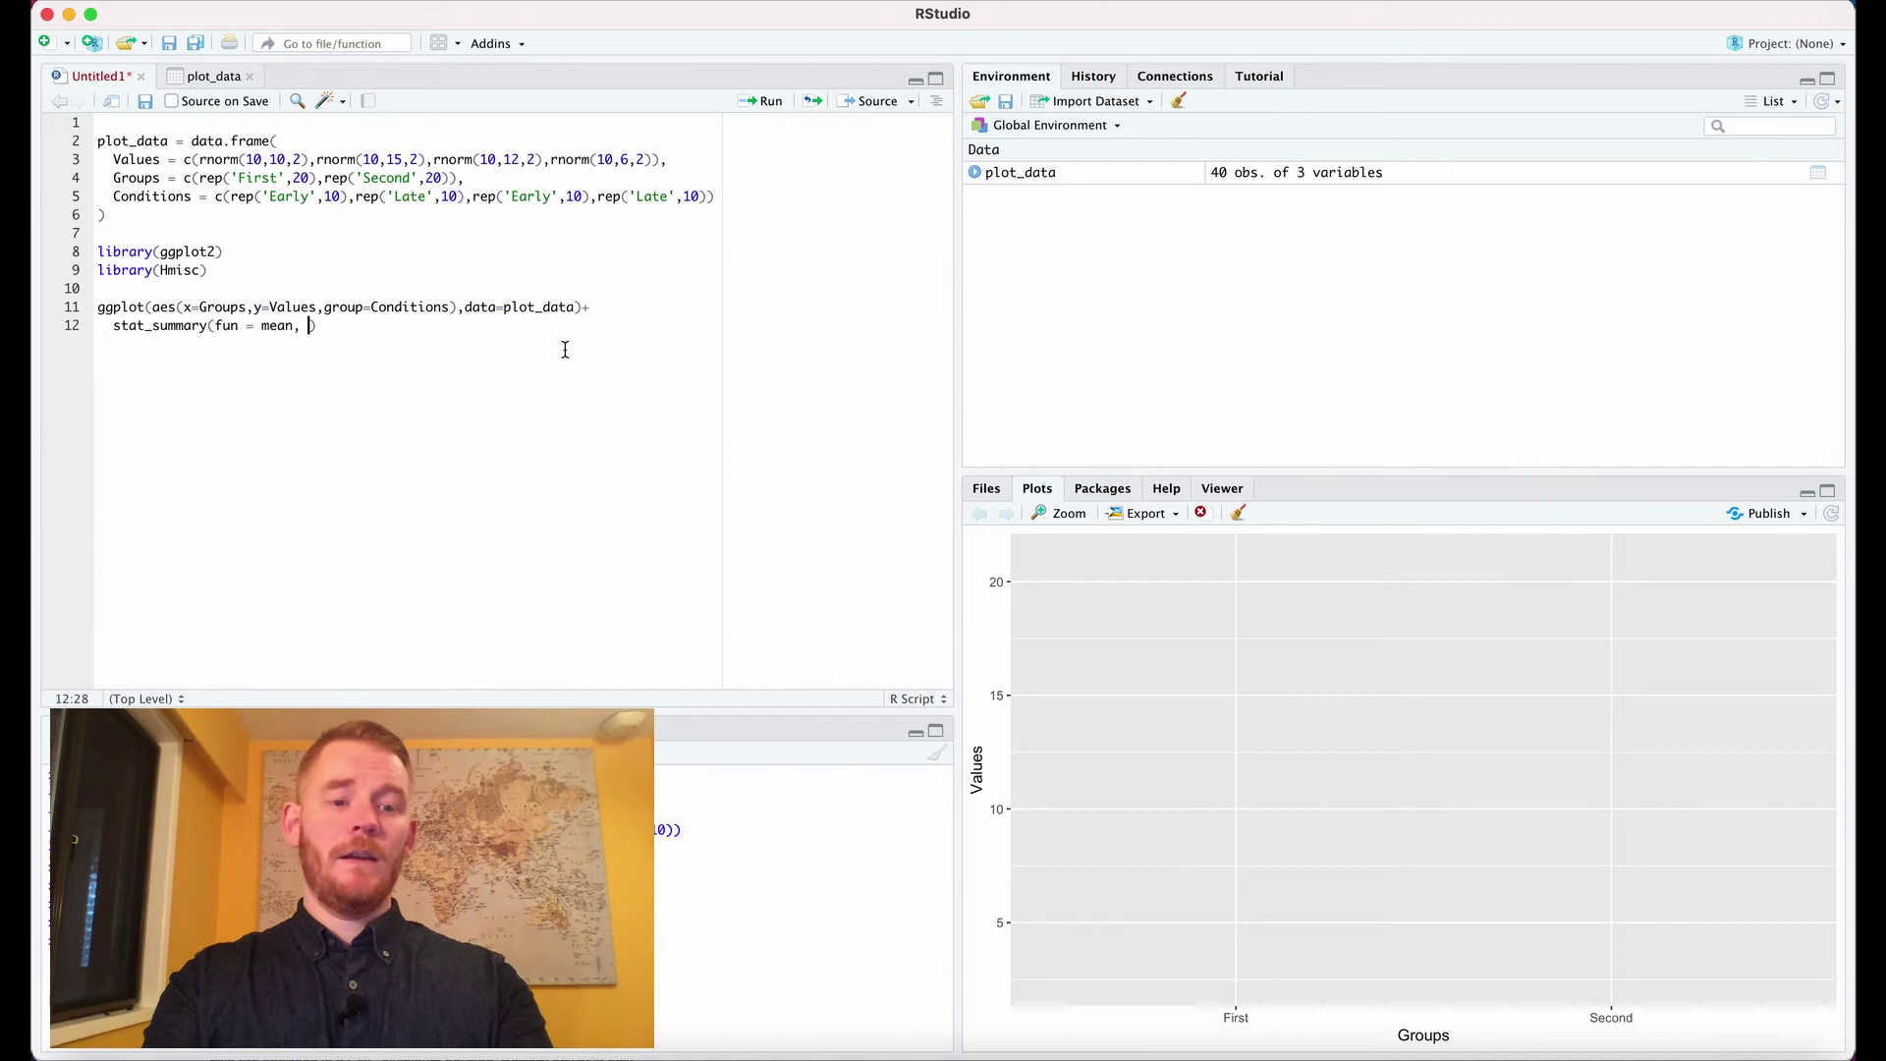
{"action": "type", "text": "ge"}
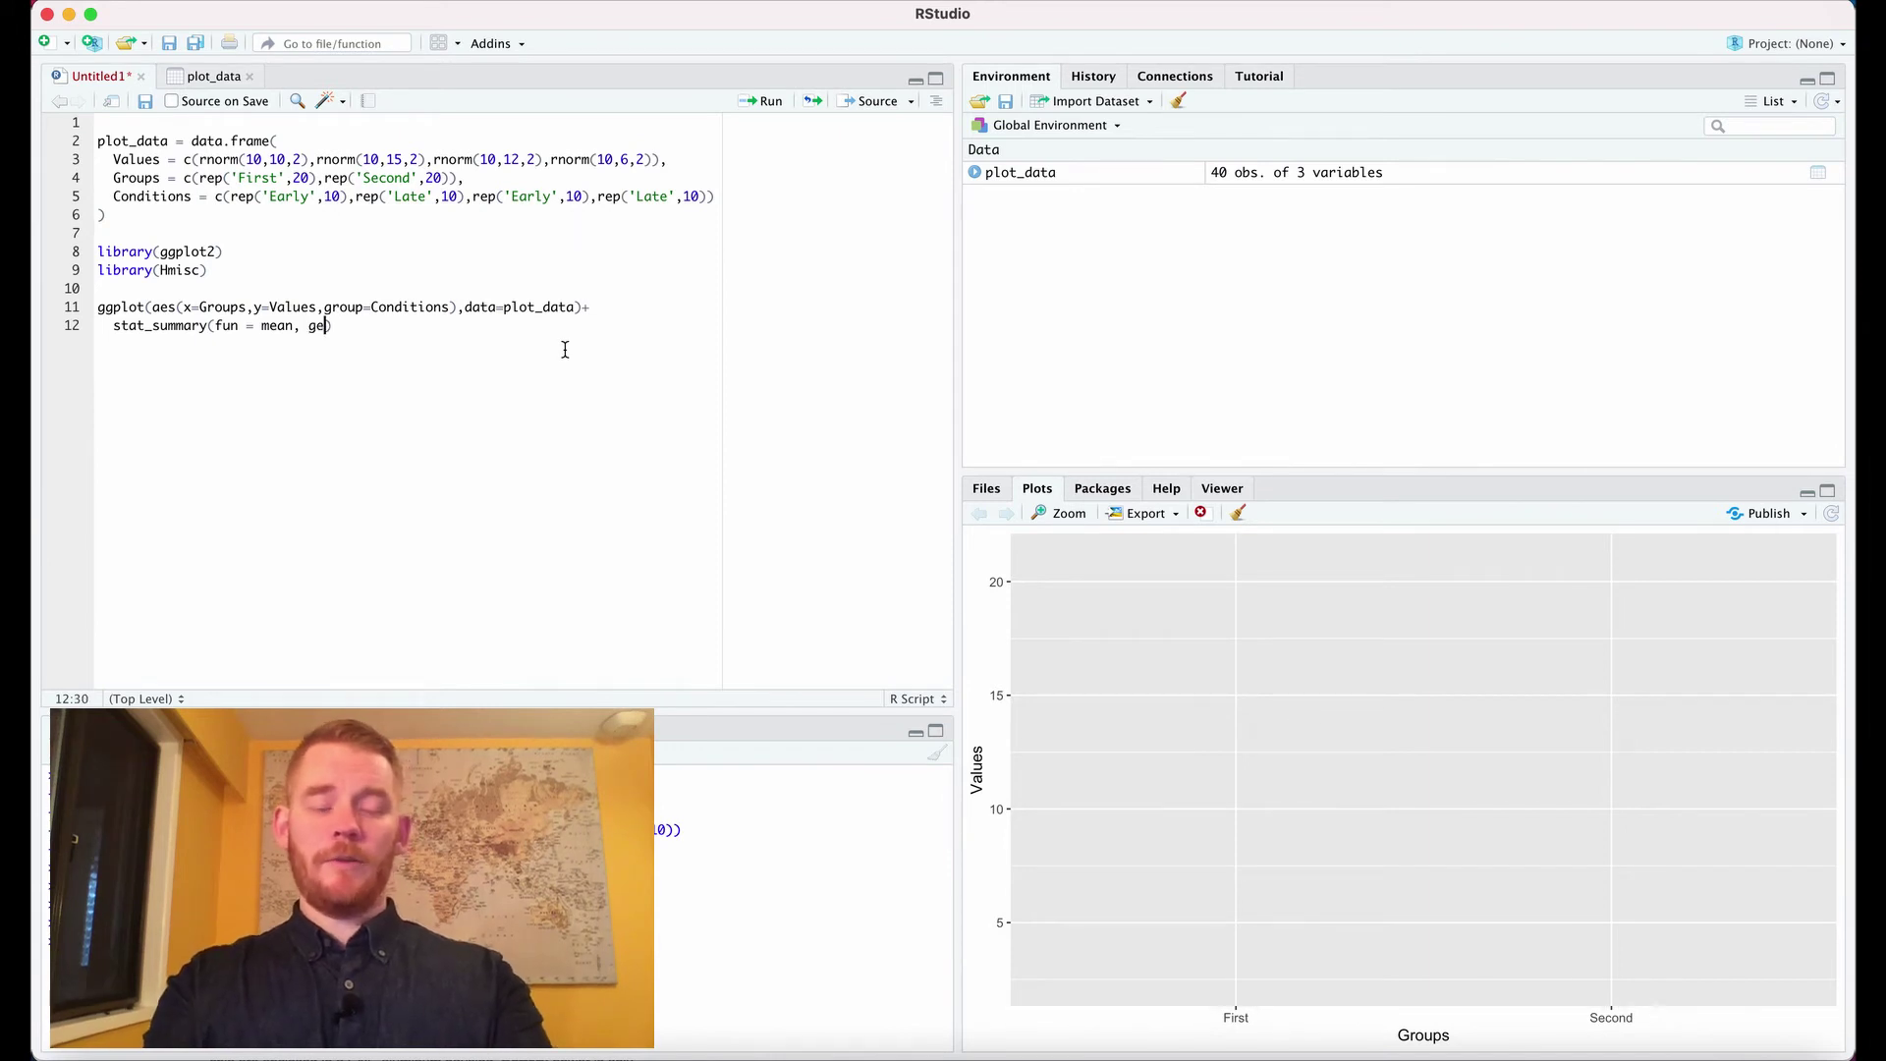
{"action": "type", "text": "om = 'bar"}
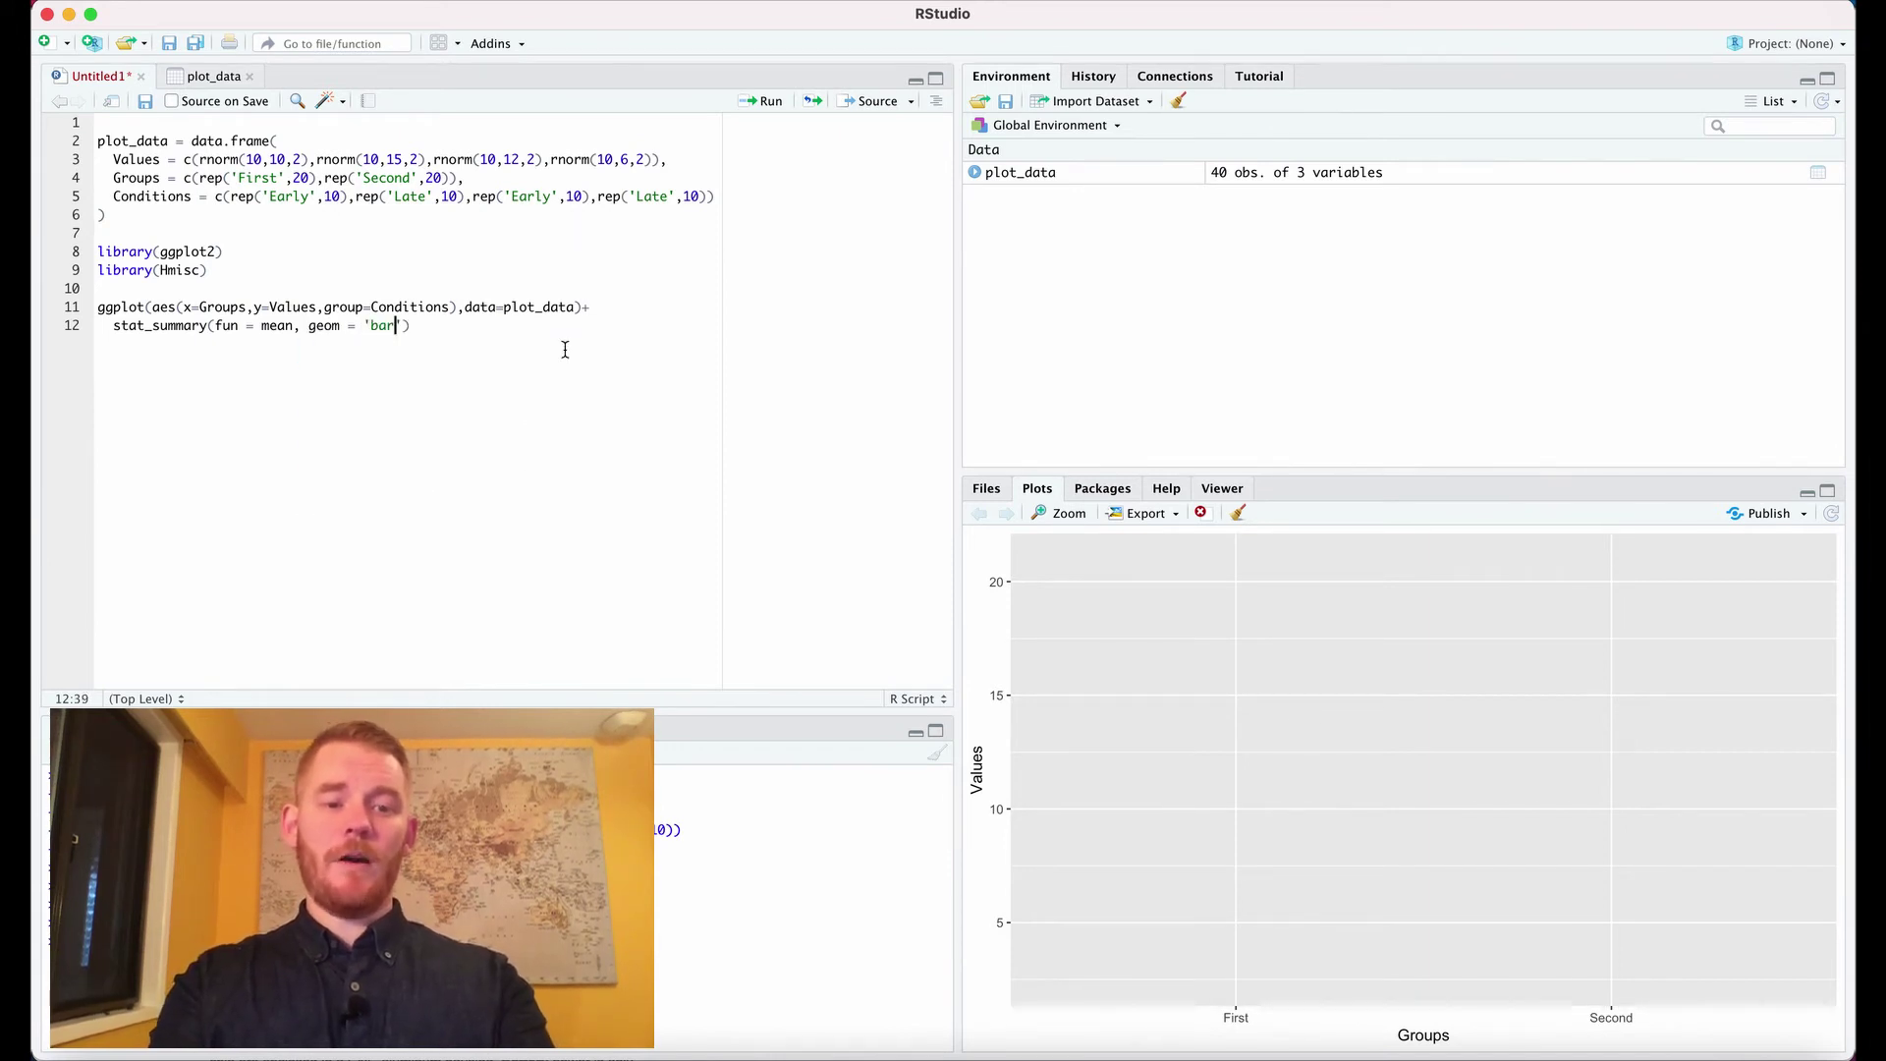
{"action": "type", "text": "', "}
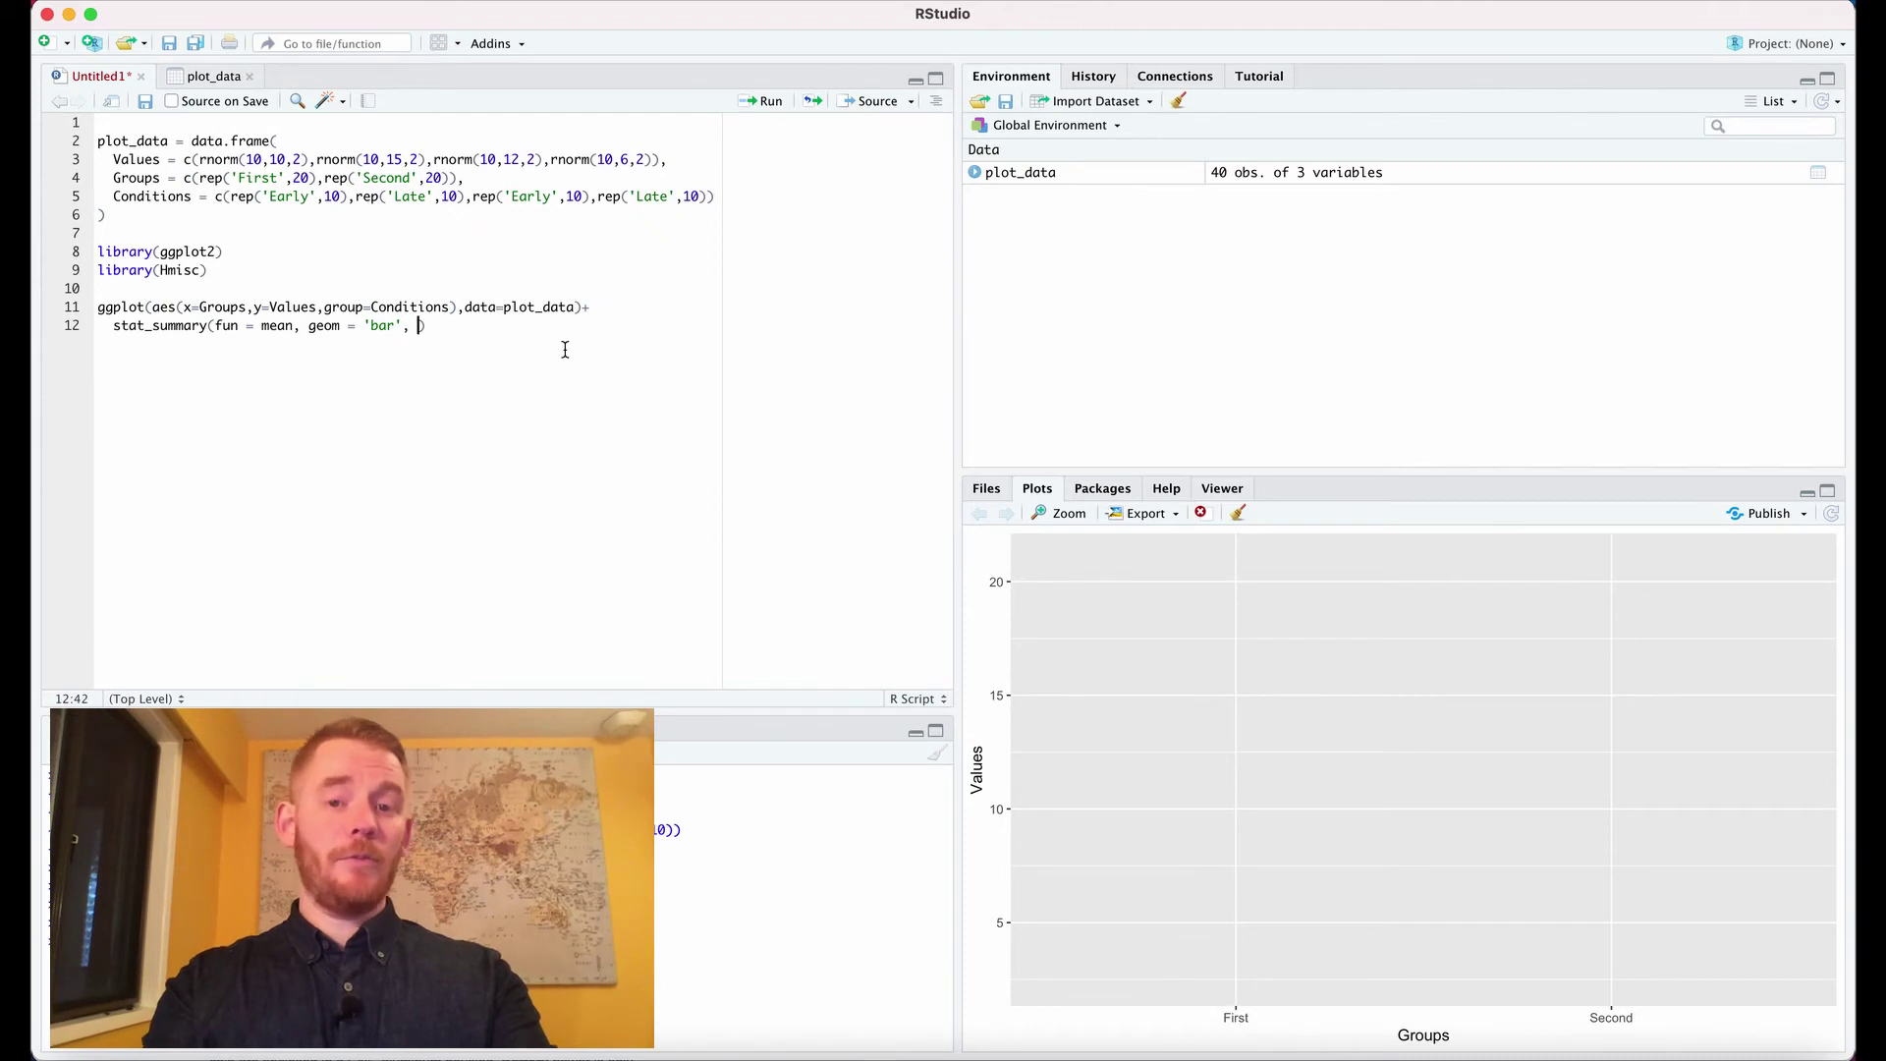
{"action": "type", "text": "pos"}
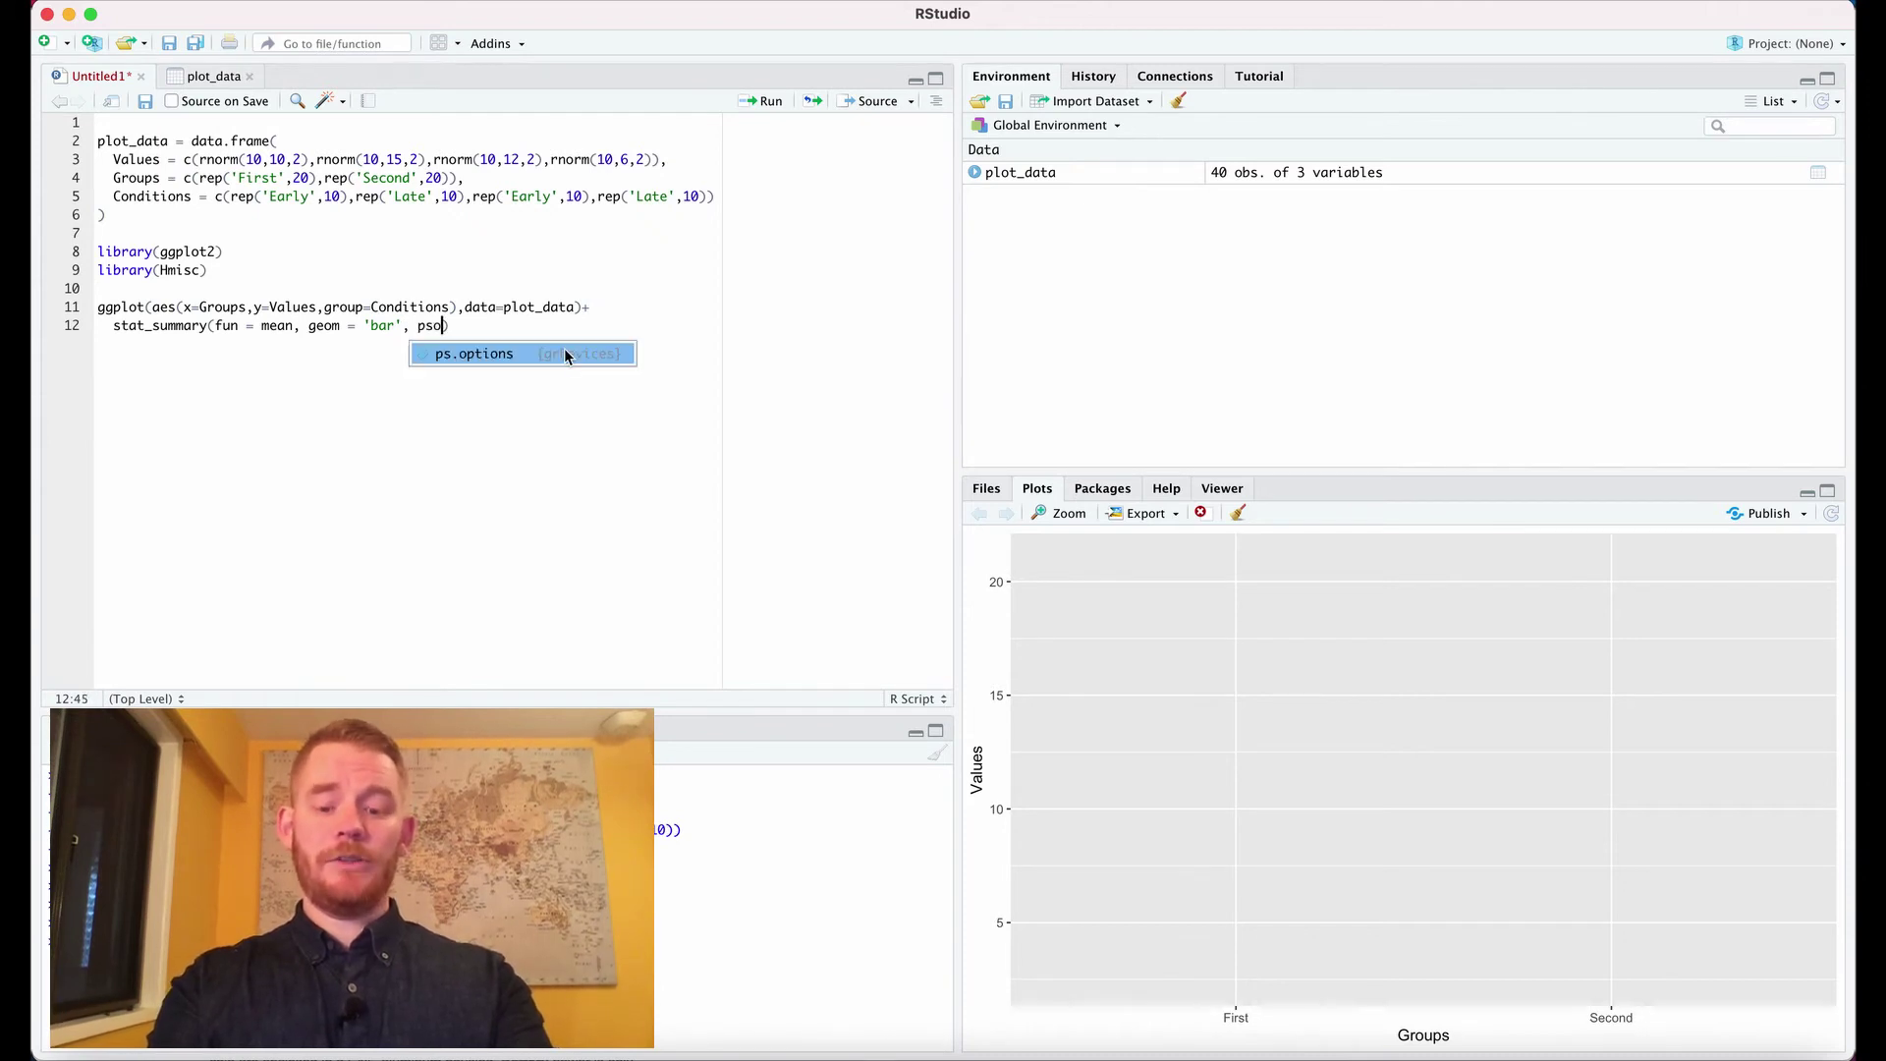
{"action": "type", "text": "ition = "}
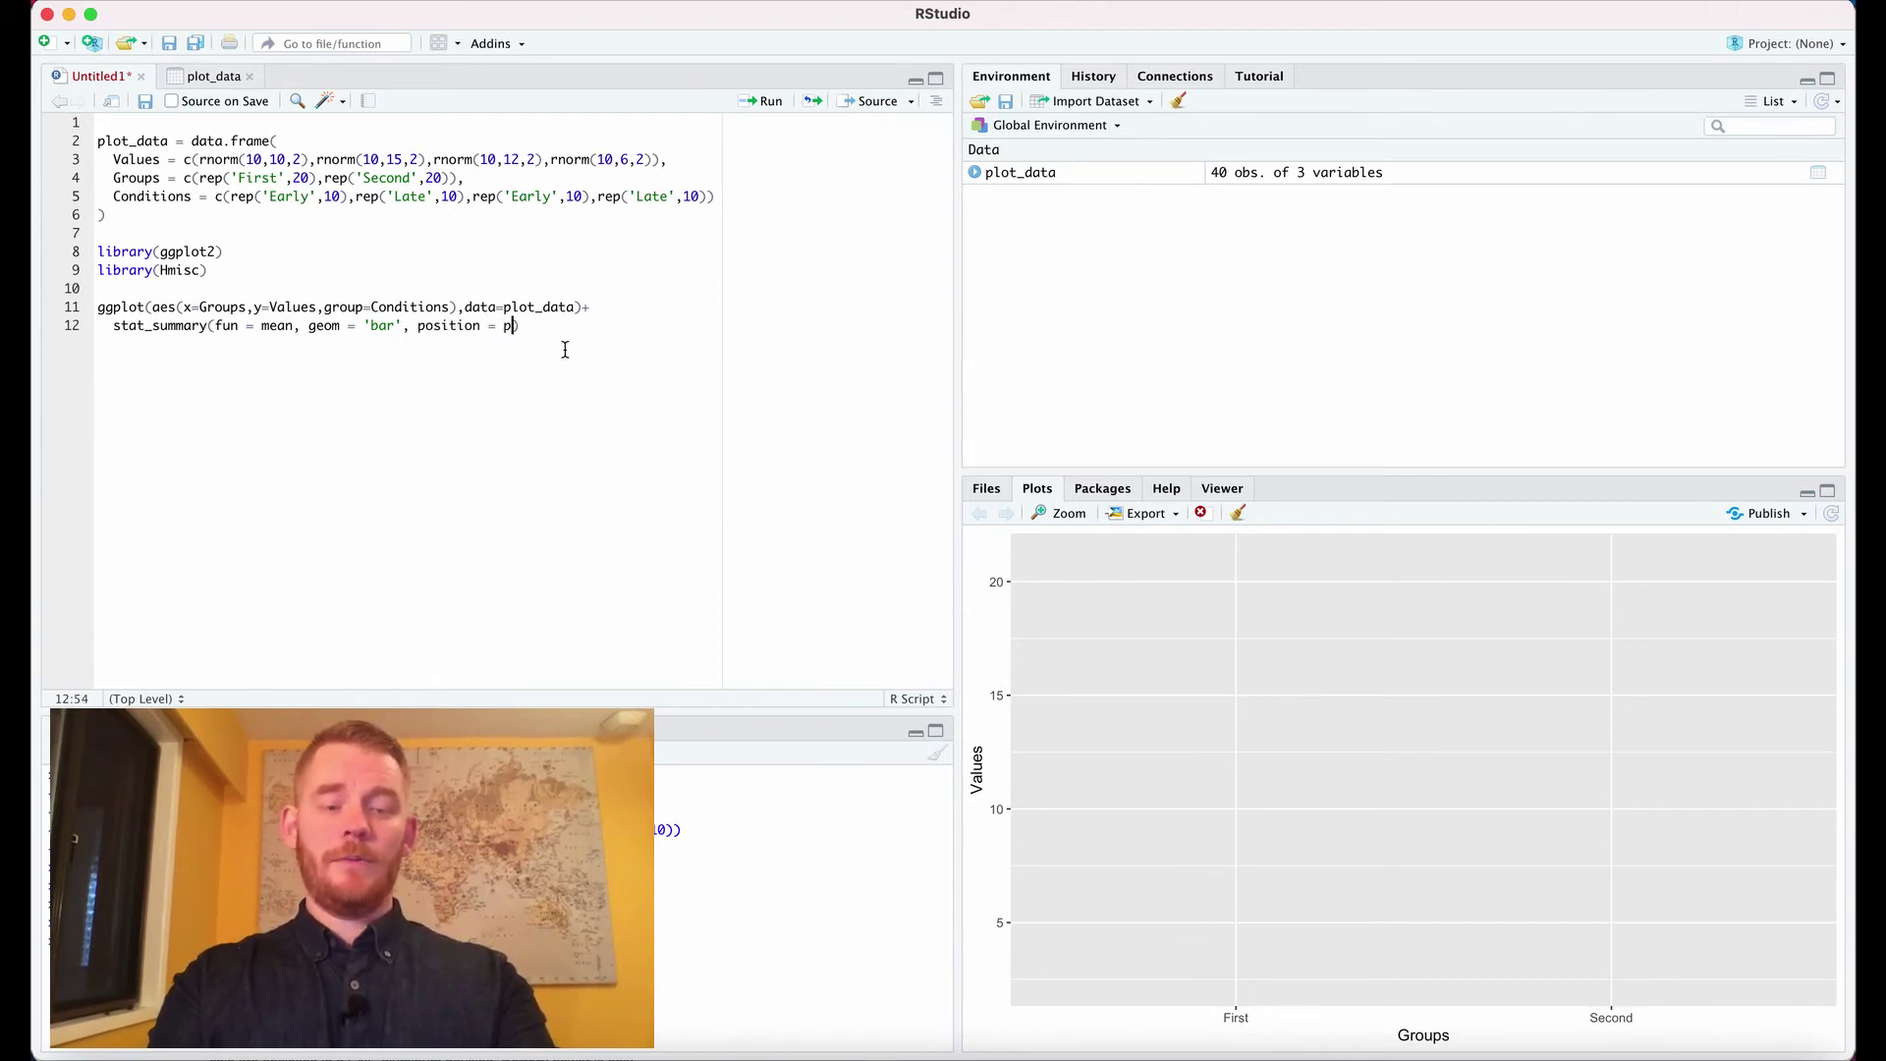
{"action": "type", "text": "position."}
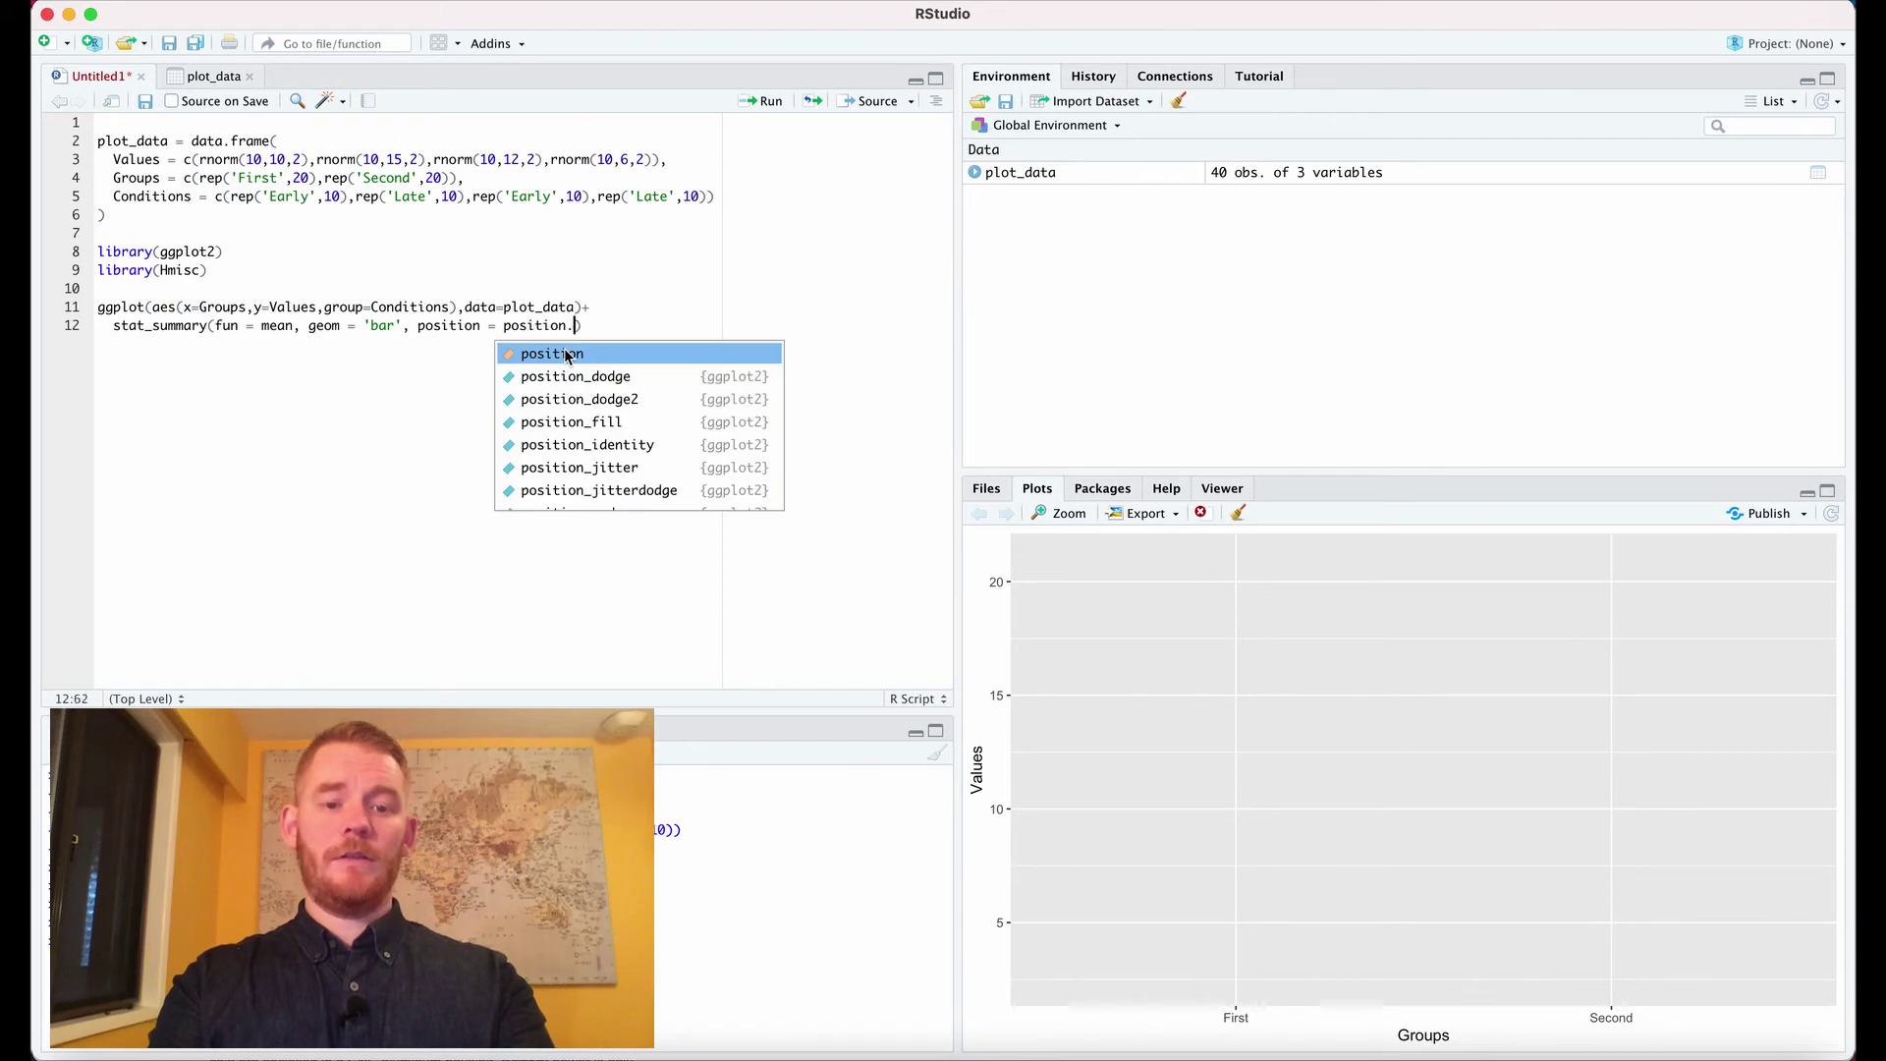
{"action": "type", "text": "_dodge"}
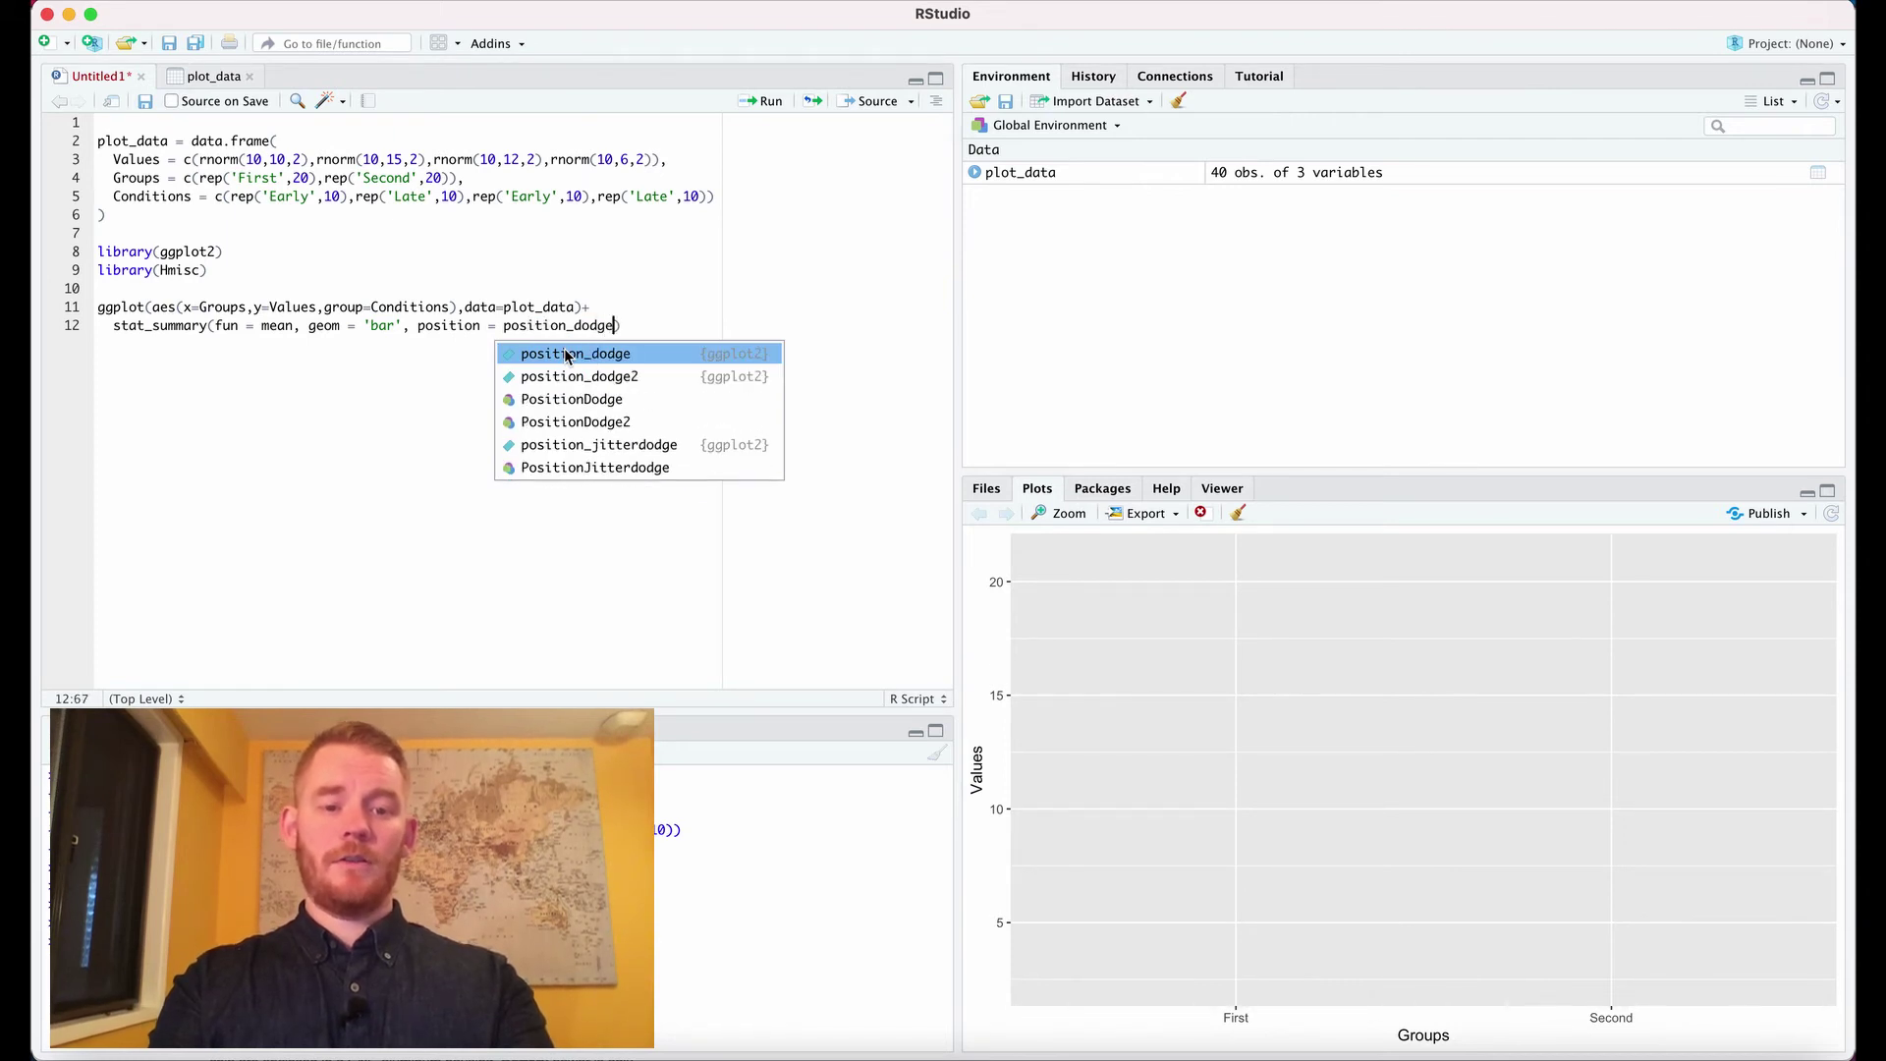
{"action": "key", "text": "Tab"}
{"action": "type", "text": "("}
{"action": "left_click_drag", "start_coordinate": [638, 326], "coordinate": [82, 307]}
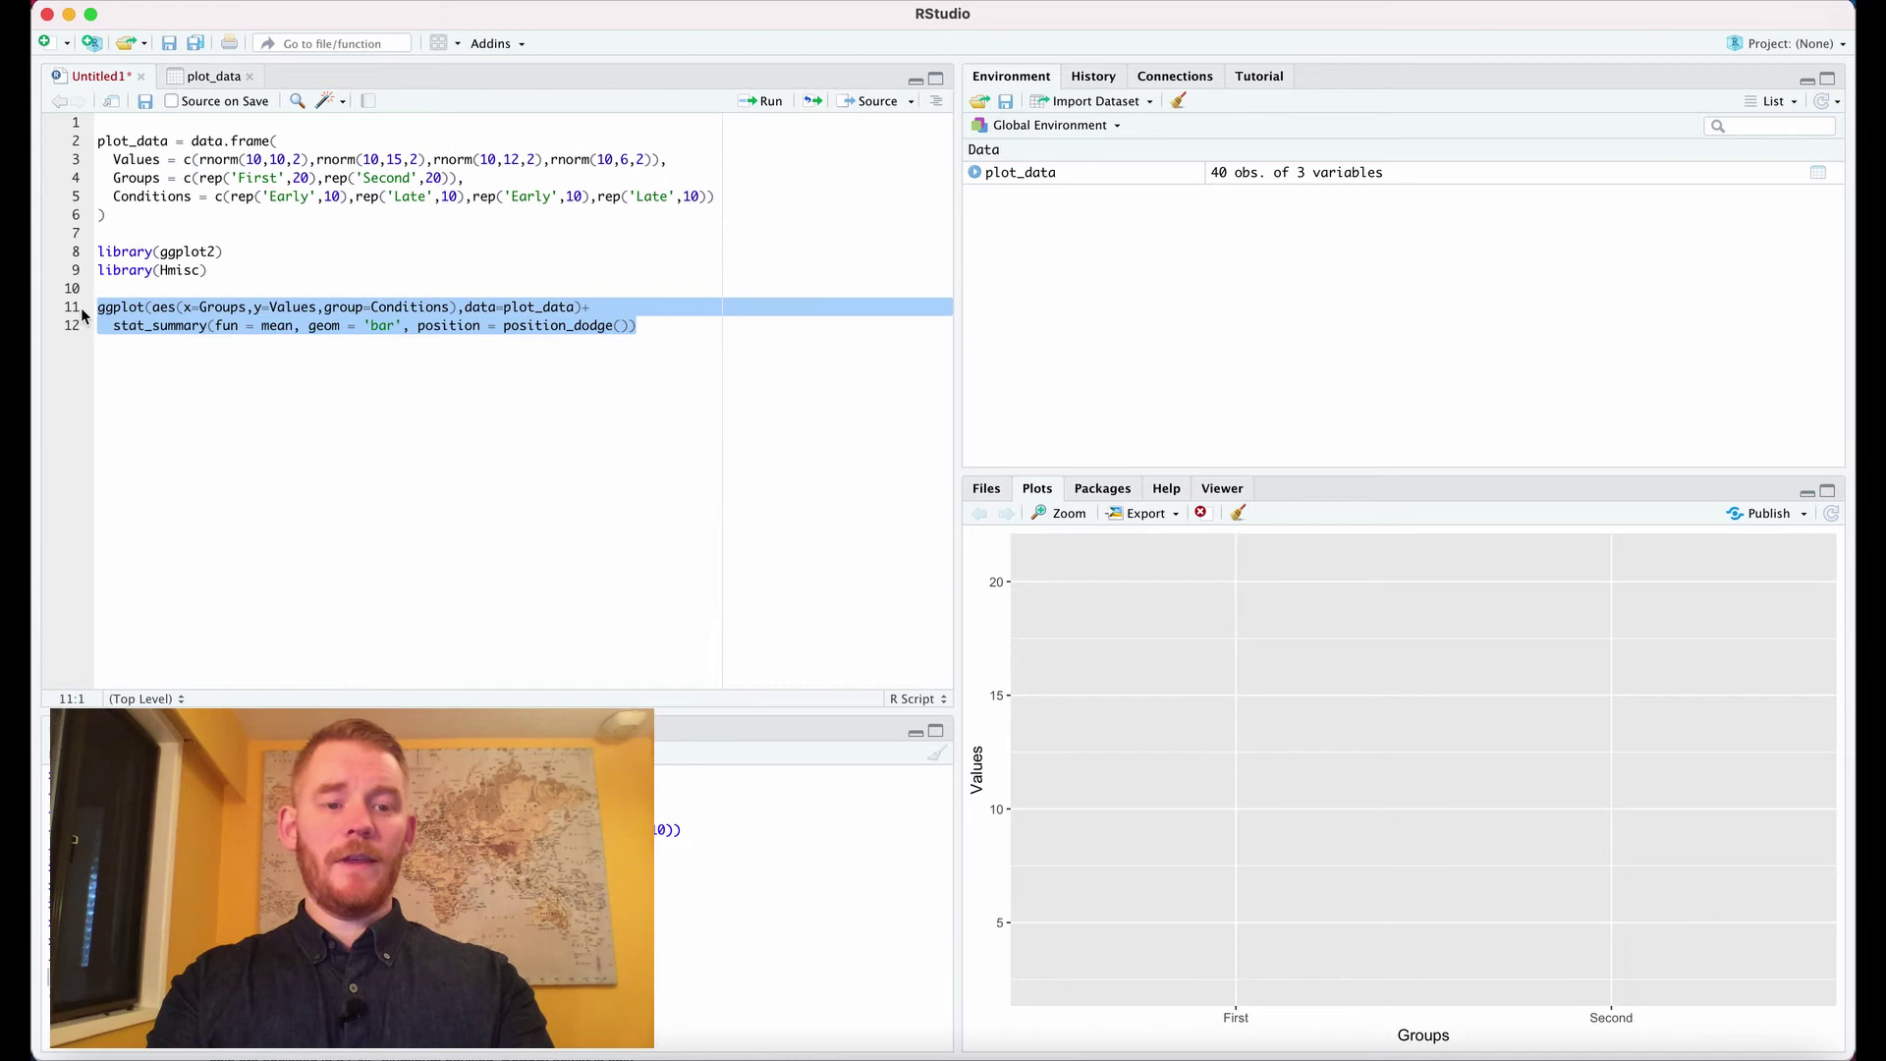
{"action": "key", "text": "ctrl+Return"}
Add fill=Conditions to the aes mapping and rerun lines 11–12
{"action": "left_click", "coordinate": [804, 443]}
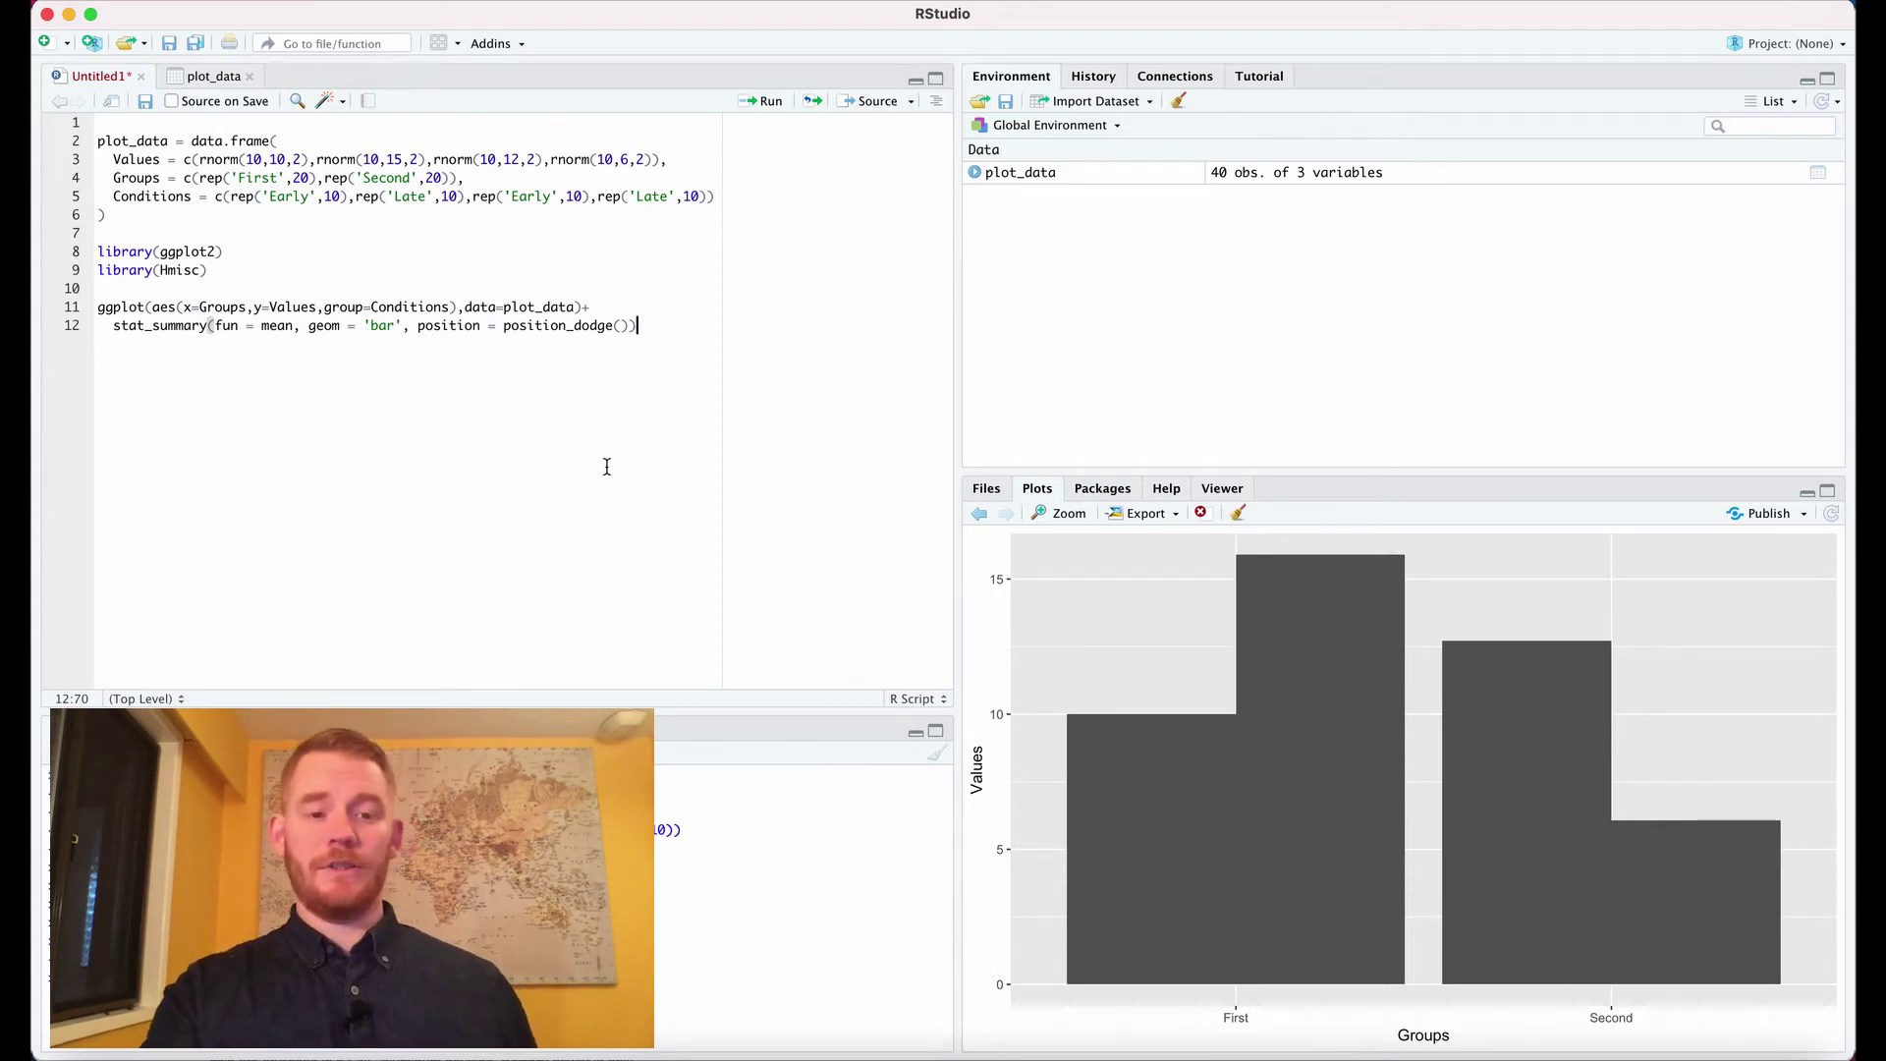
{"action": "left_click", "coordinate": [454, 308]}
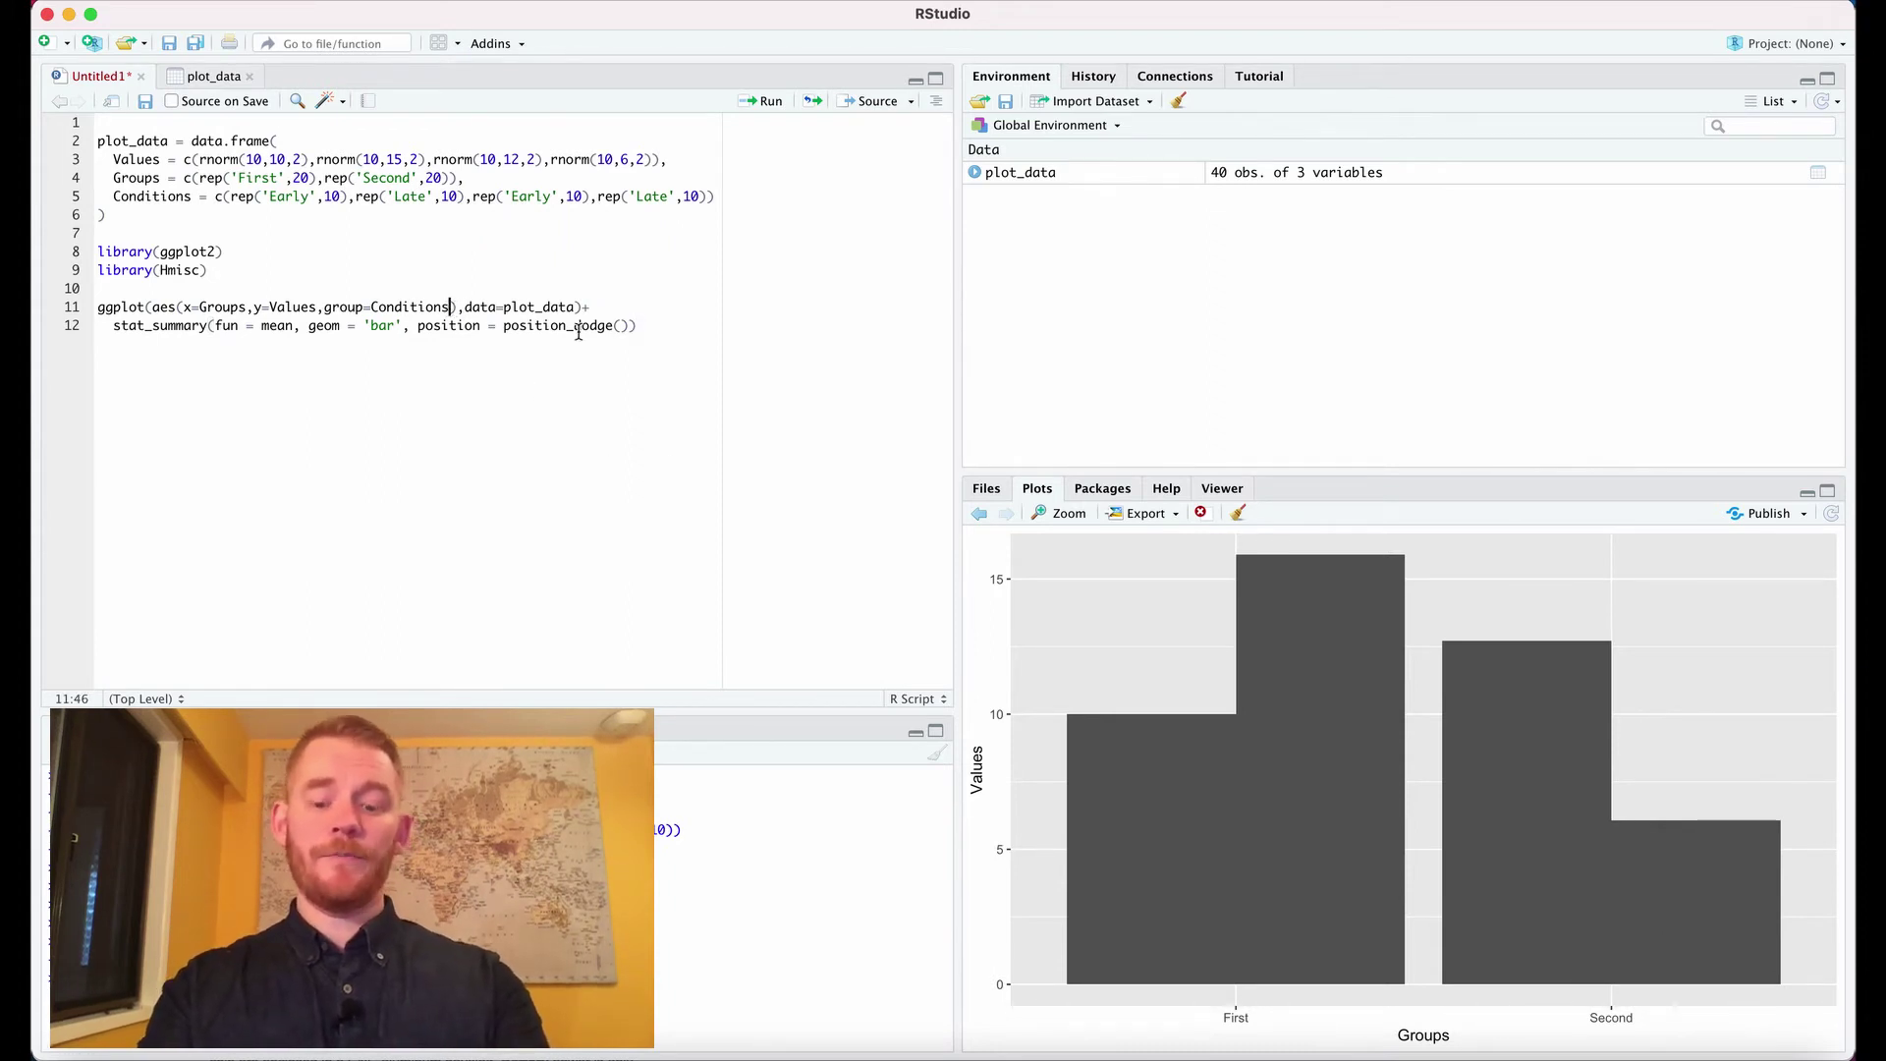
{"action": "type", "text": ",fill"}
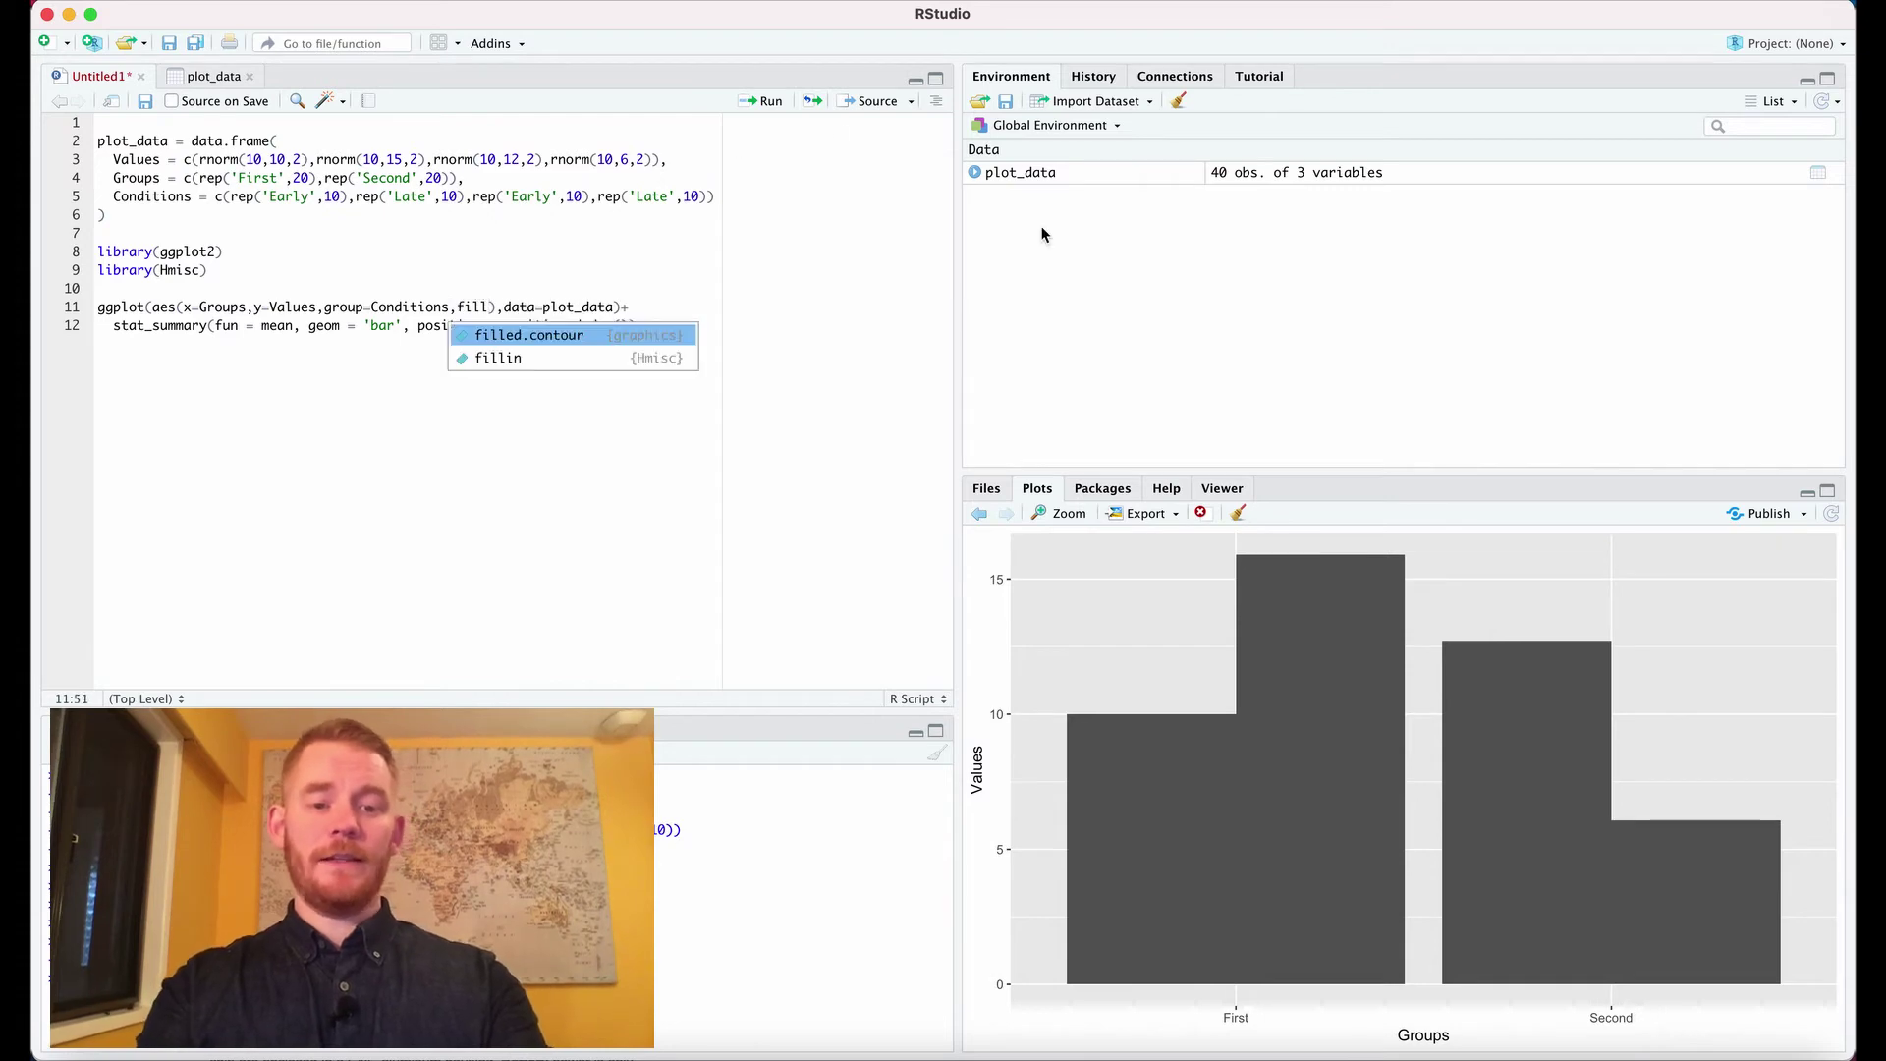
{"action": "type", "text": "="}
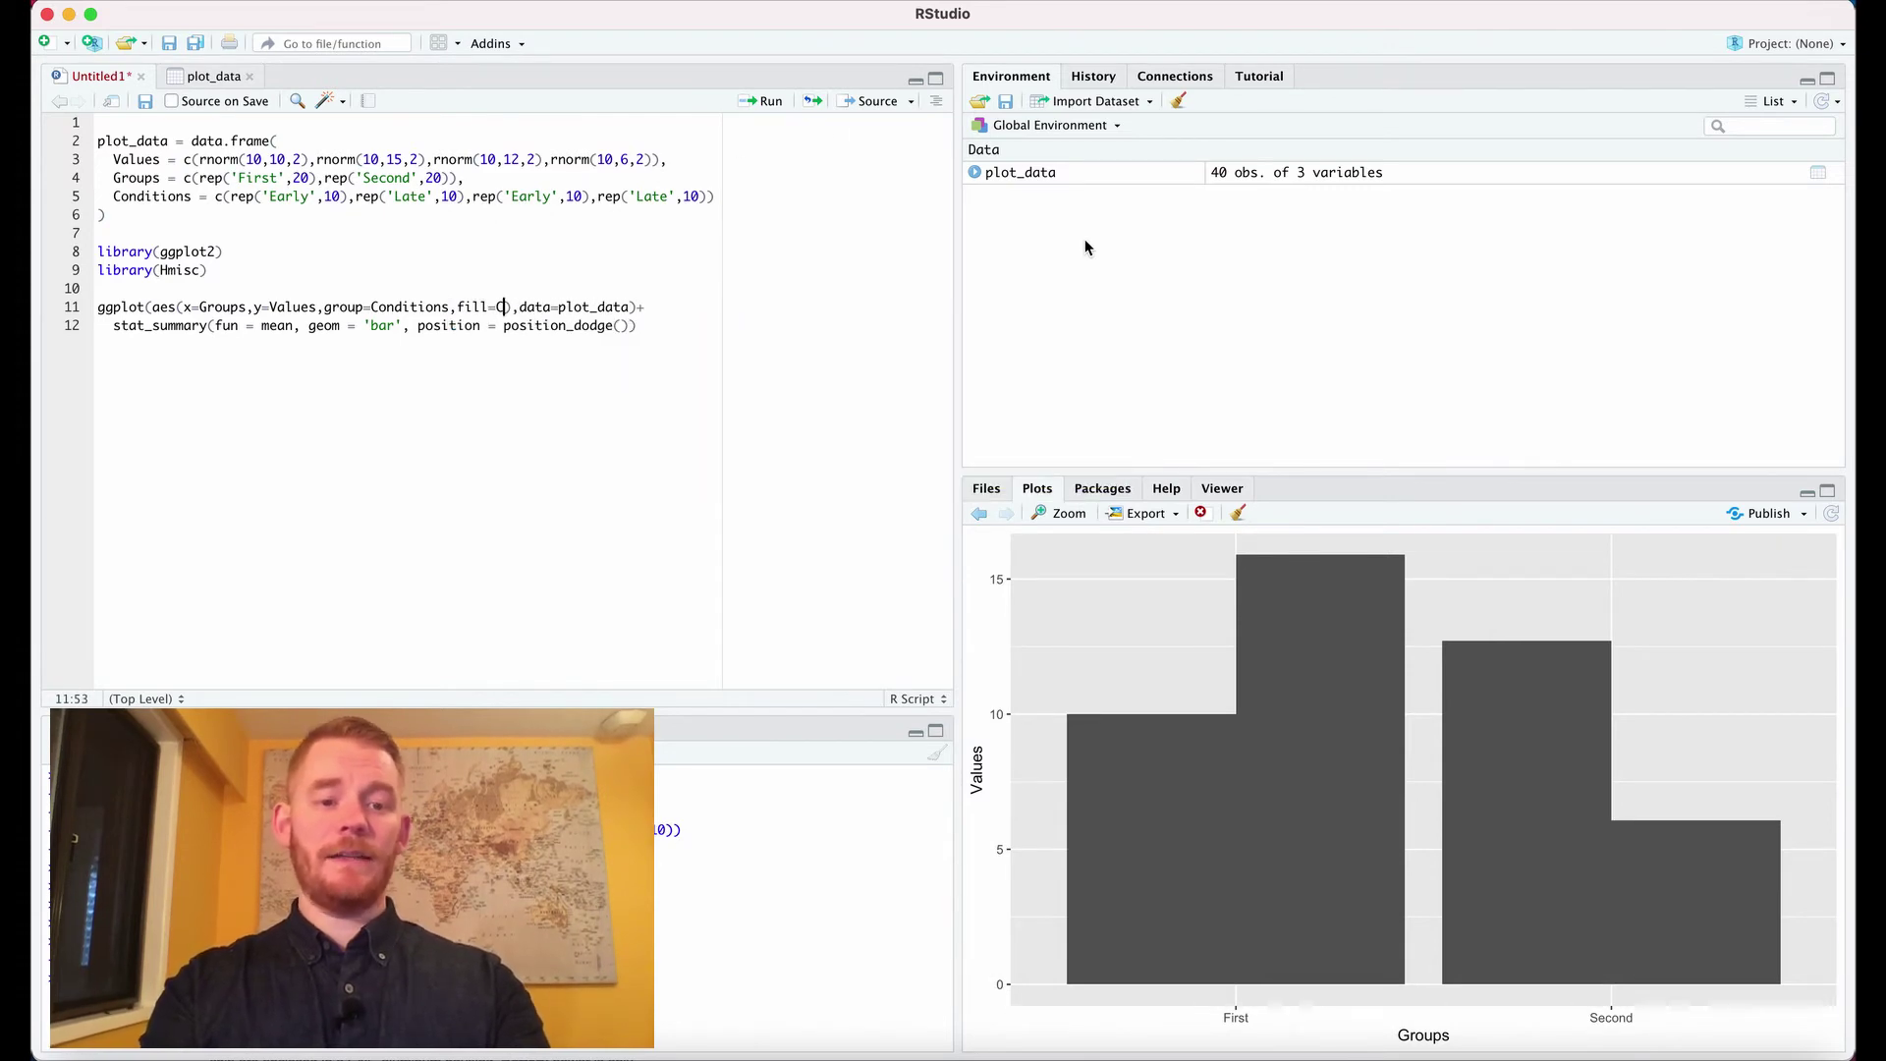
{"action": "type", "text": "Conditions"}
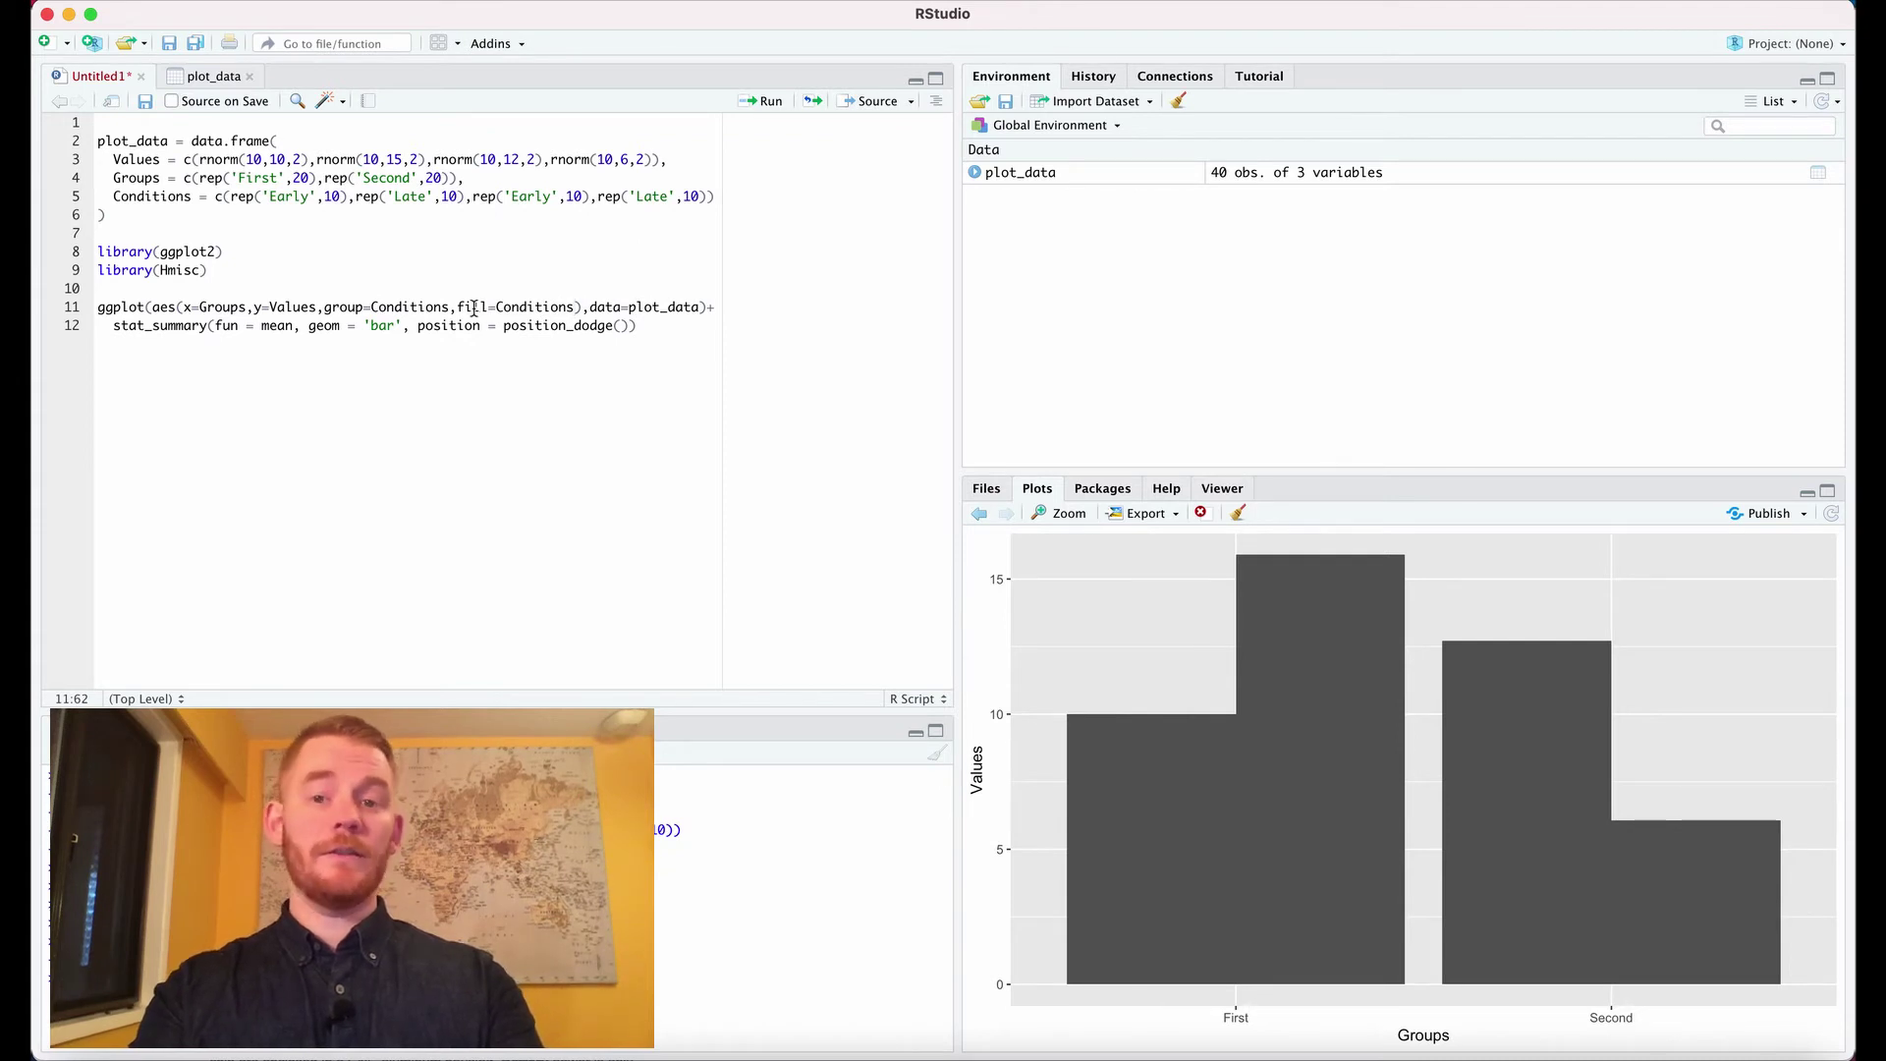
{"action": "left_click", "coordinate": [831, 475]}
{"action": "left_click_drag", "start_coordinate": [89, 337], "coordinate": [96, 308]}
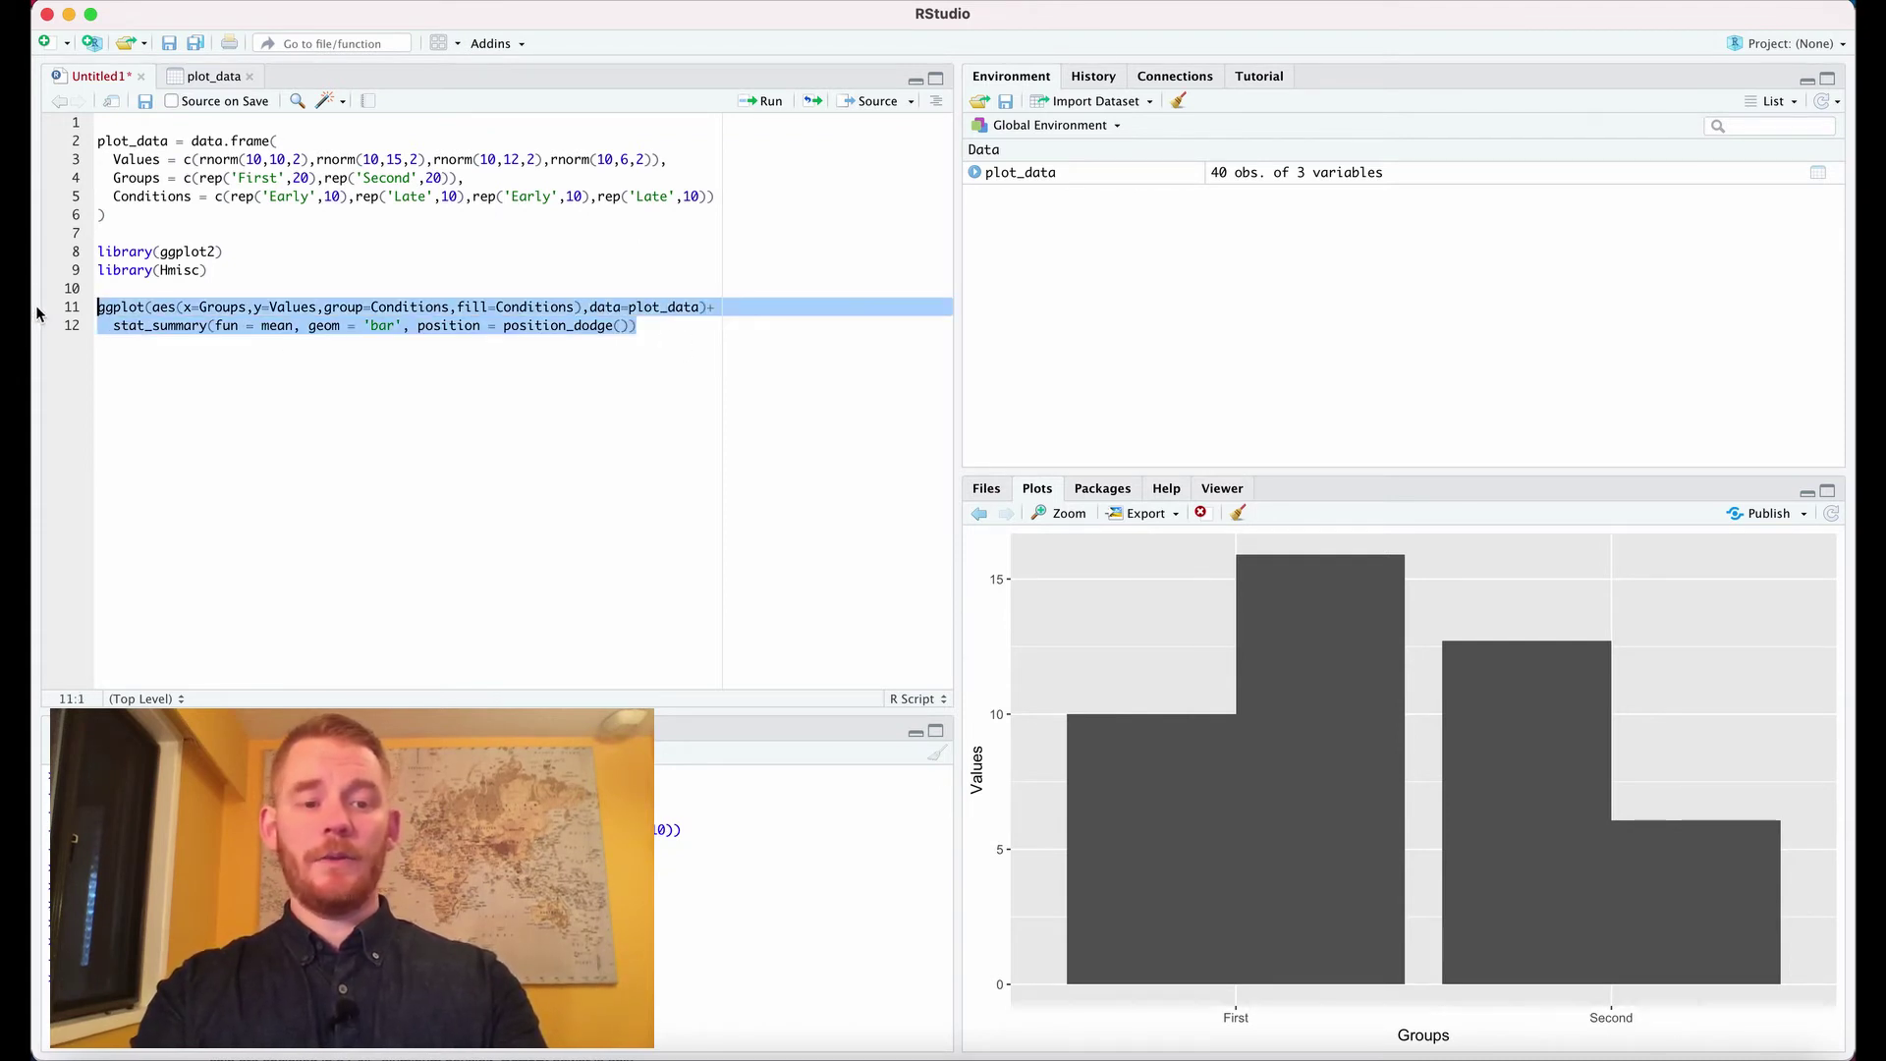
{"action": "key", "text": "super+Return"}
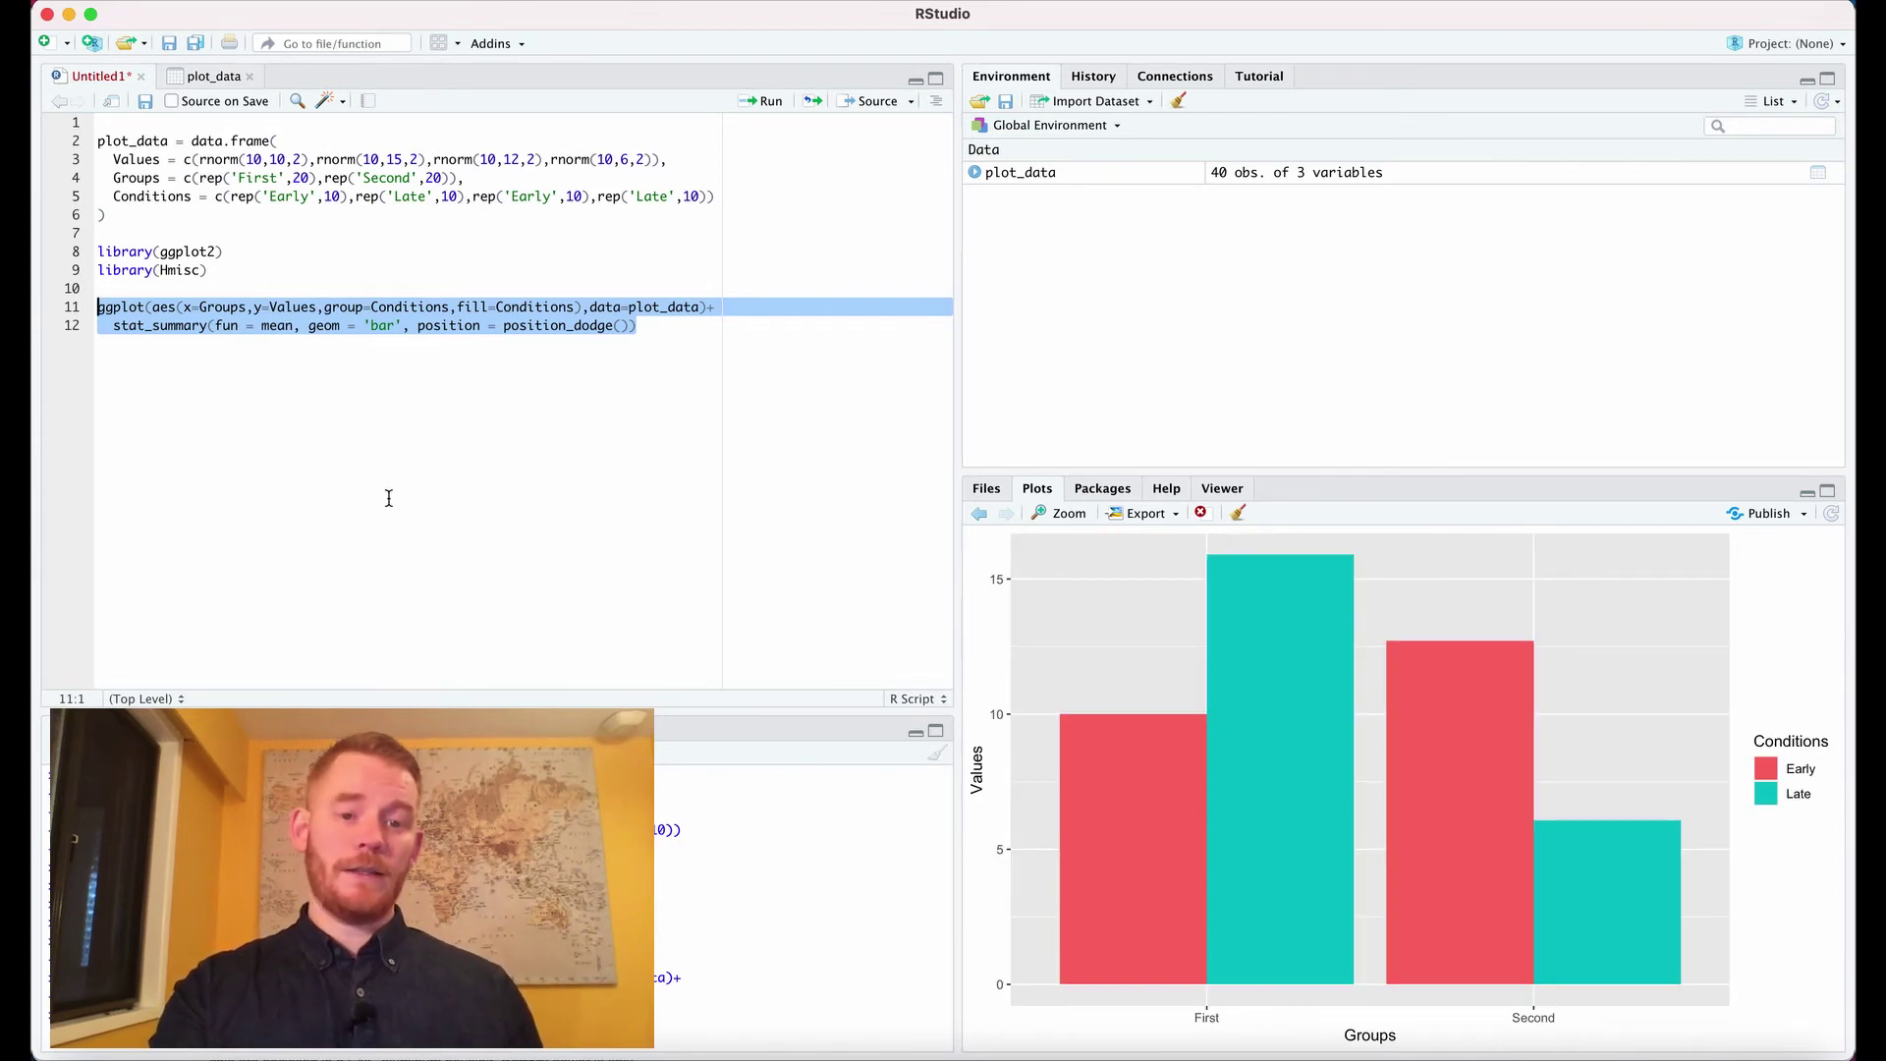
{"action": "left_click", "coordinate": [694, 318]}
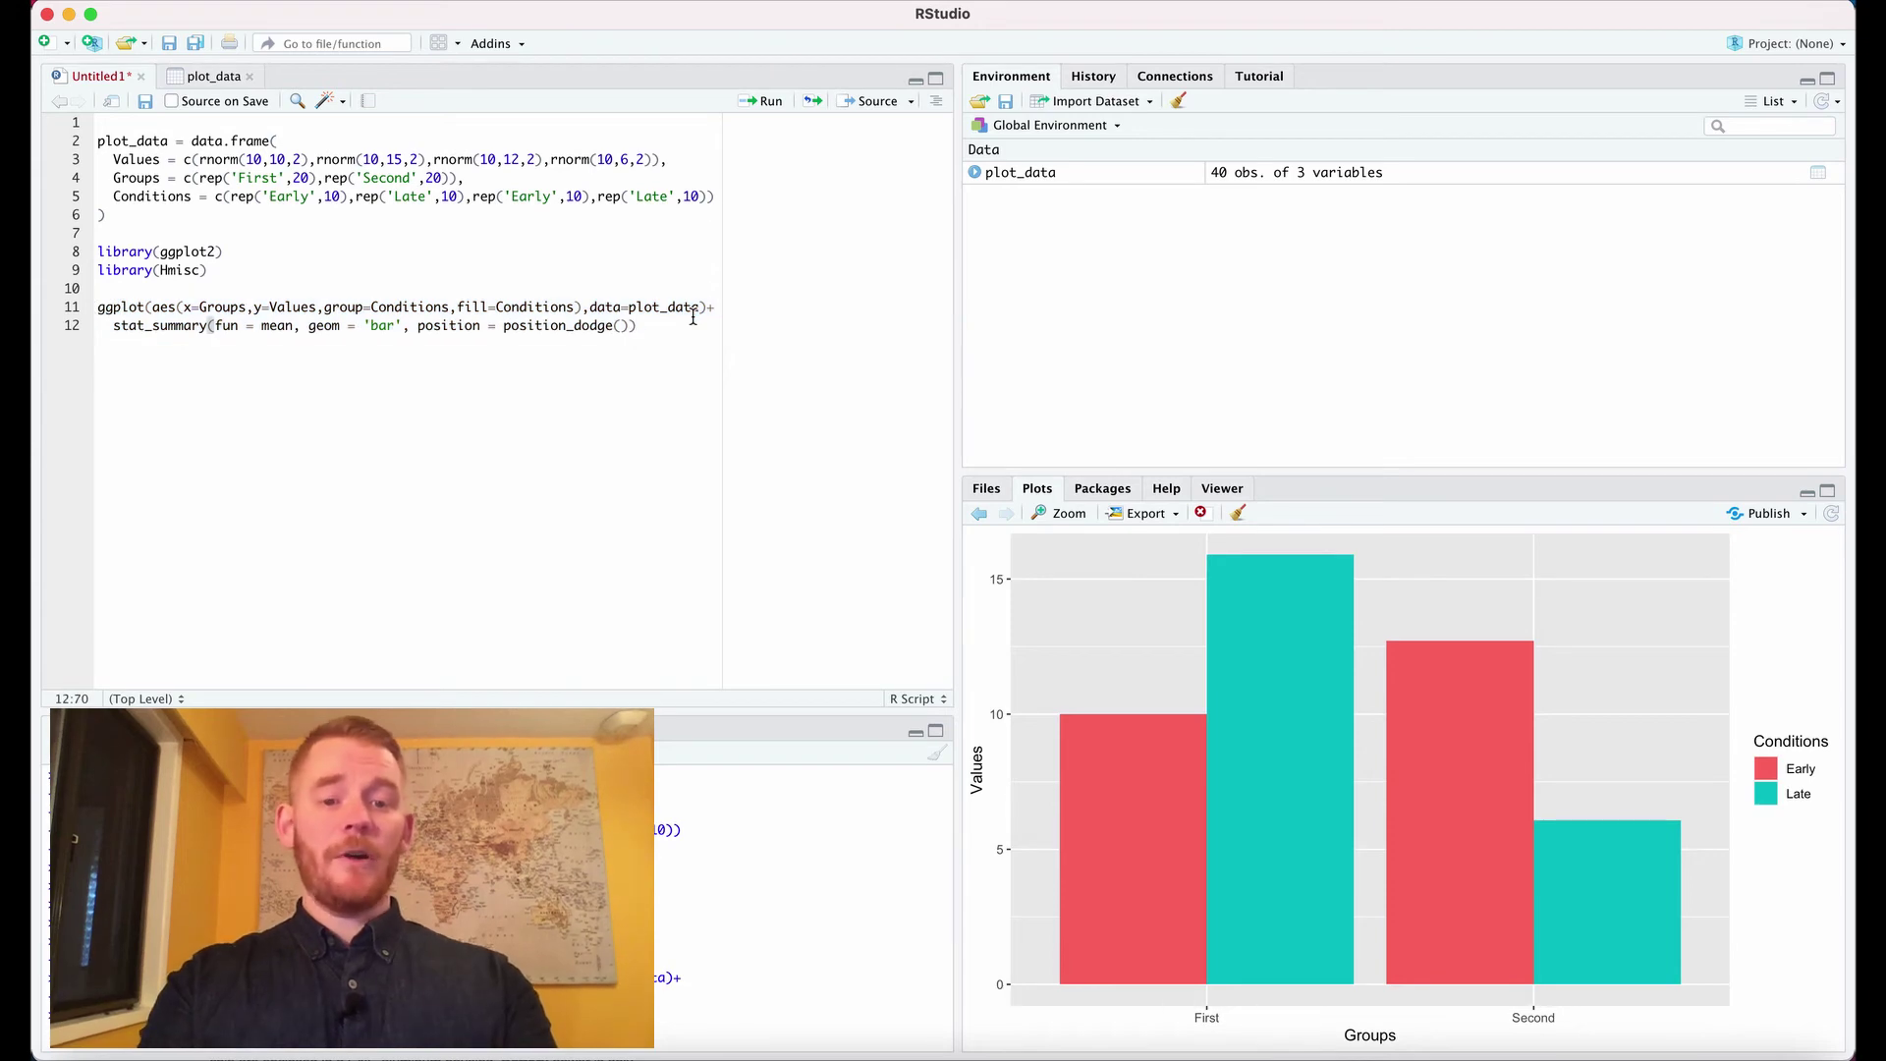
{"action": "type", "text": "stat"}
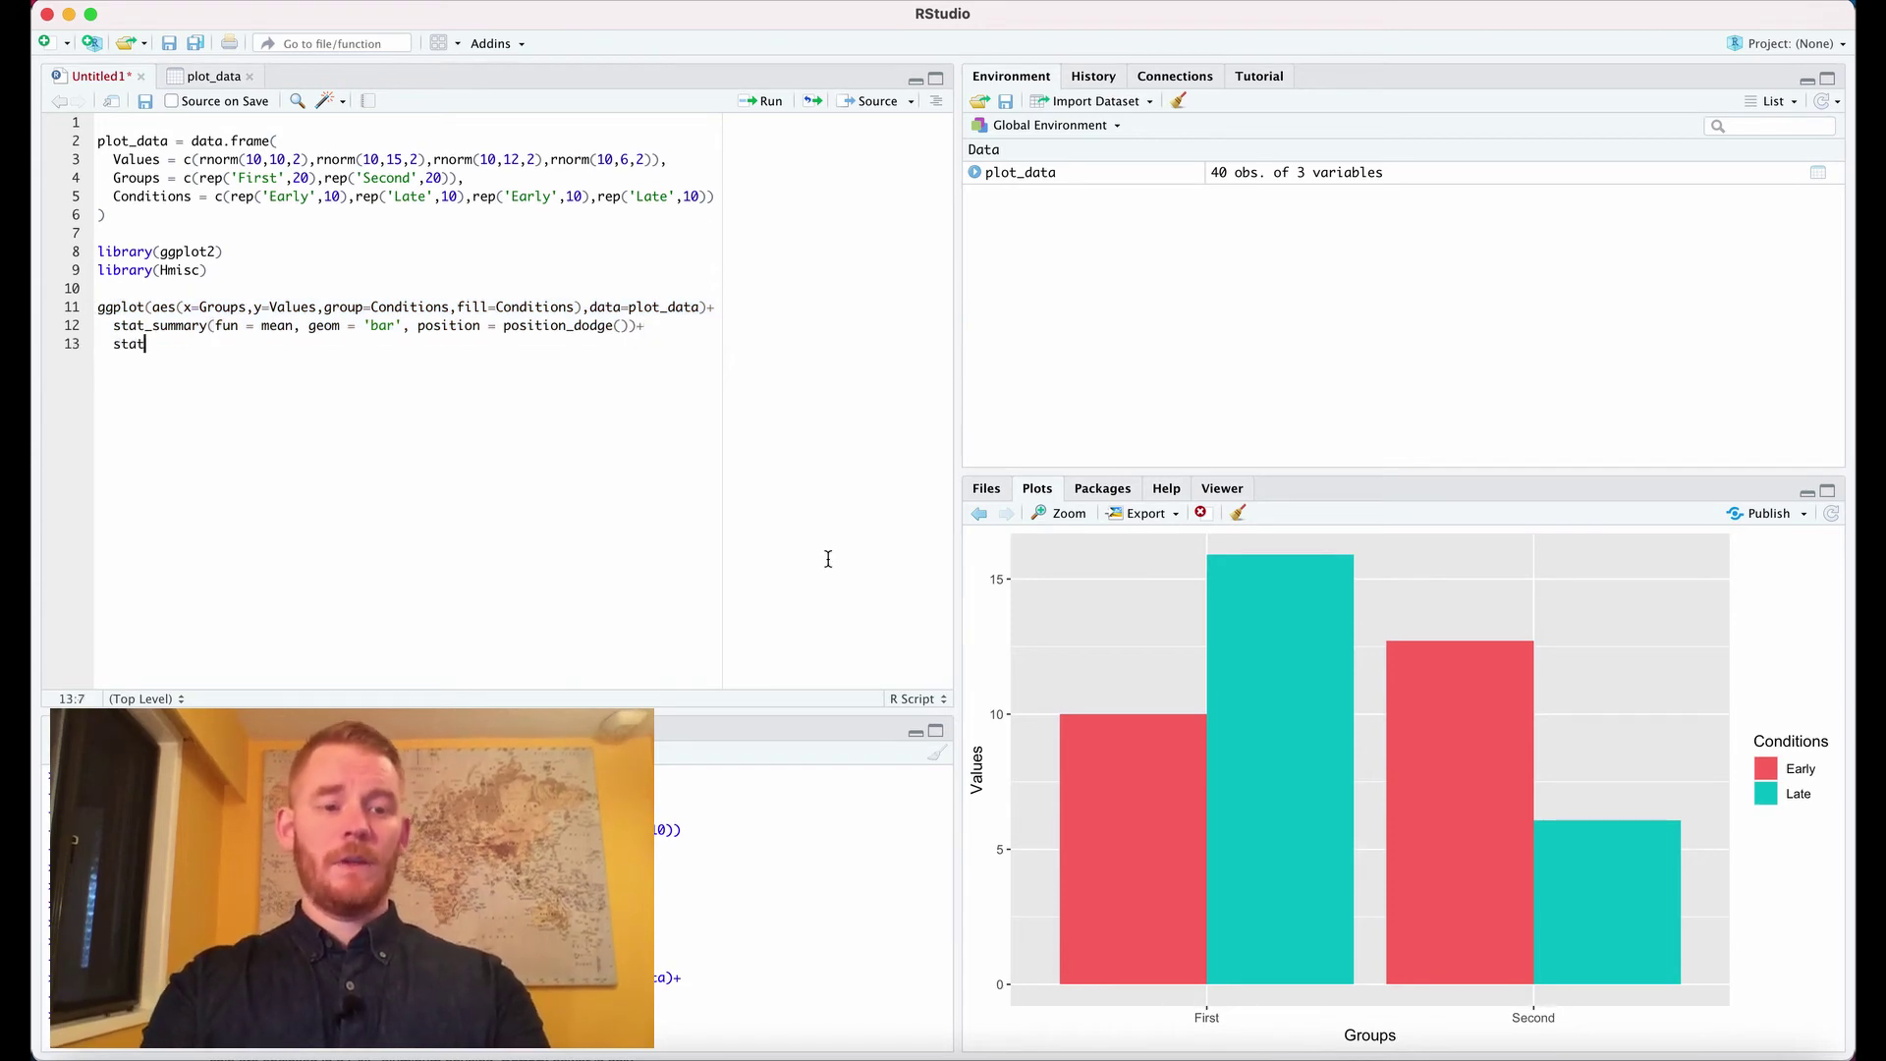
{"action": "type", "text": "_summary("}
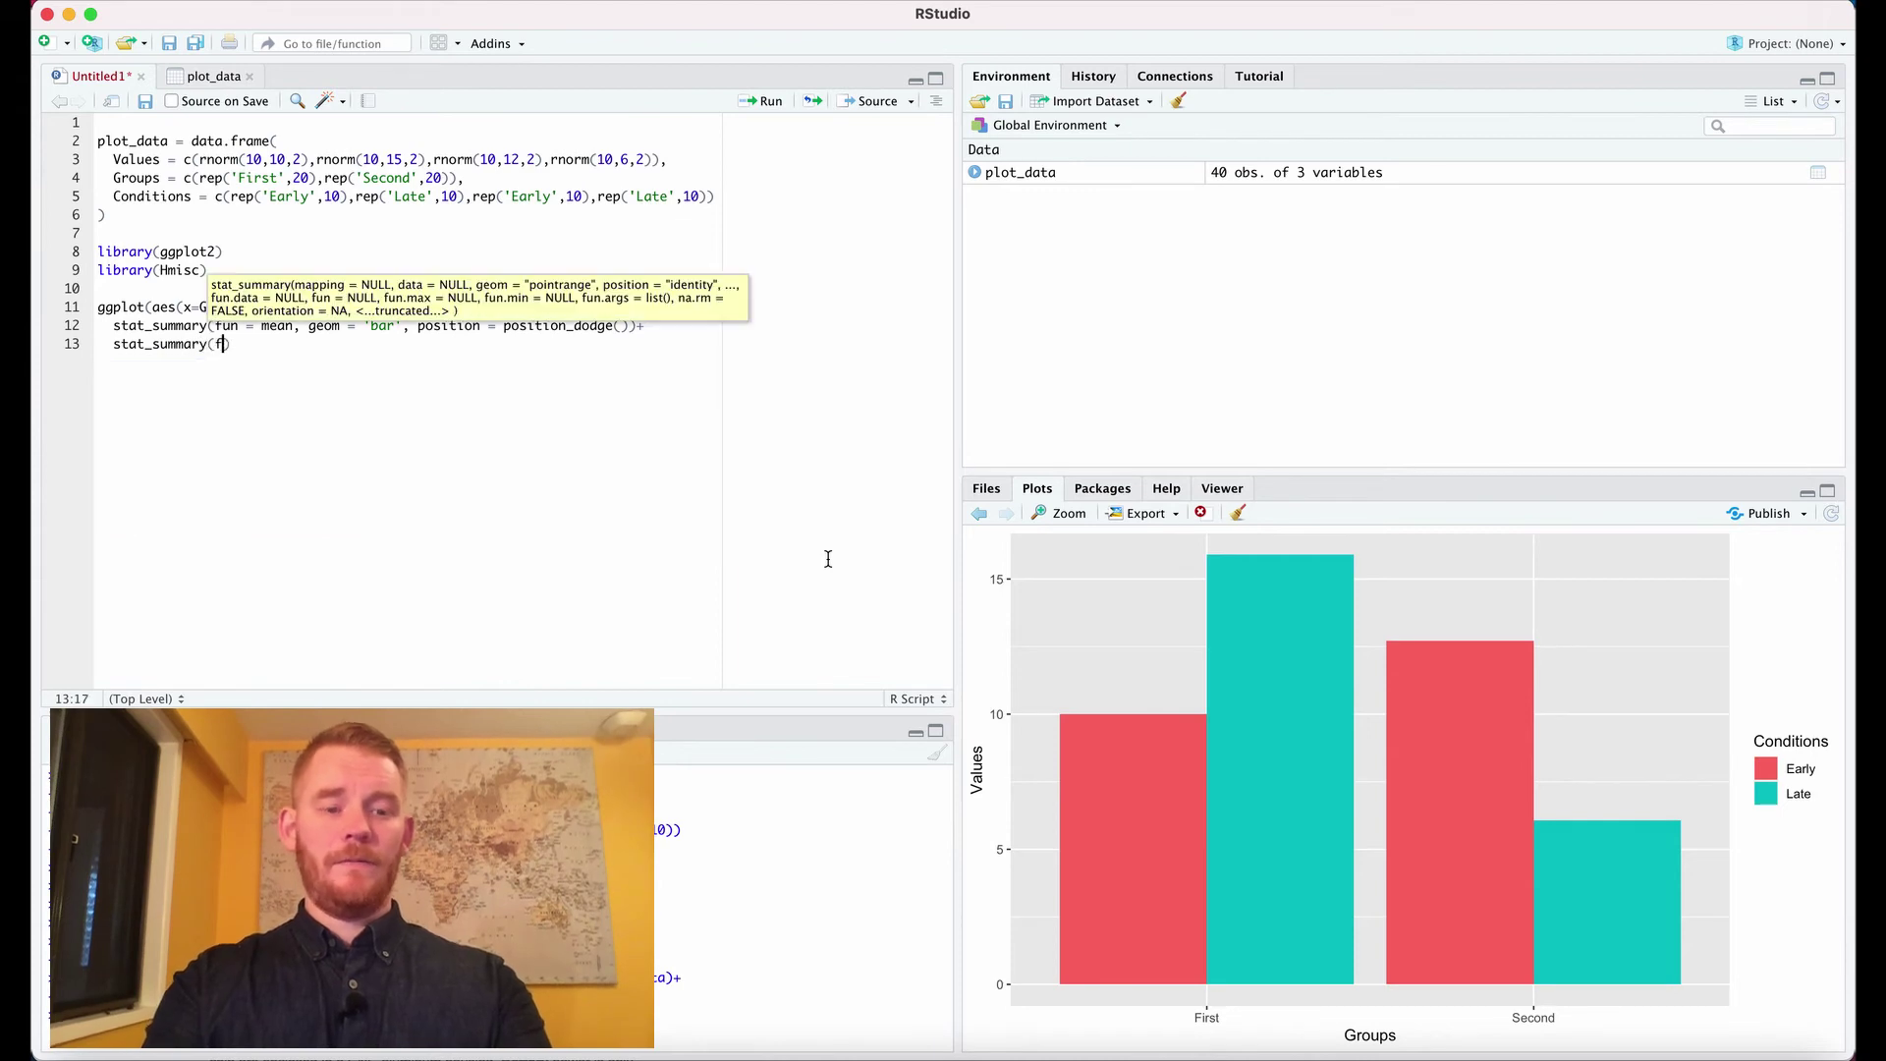
{"action": "type", "text": "fun.dat"}
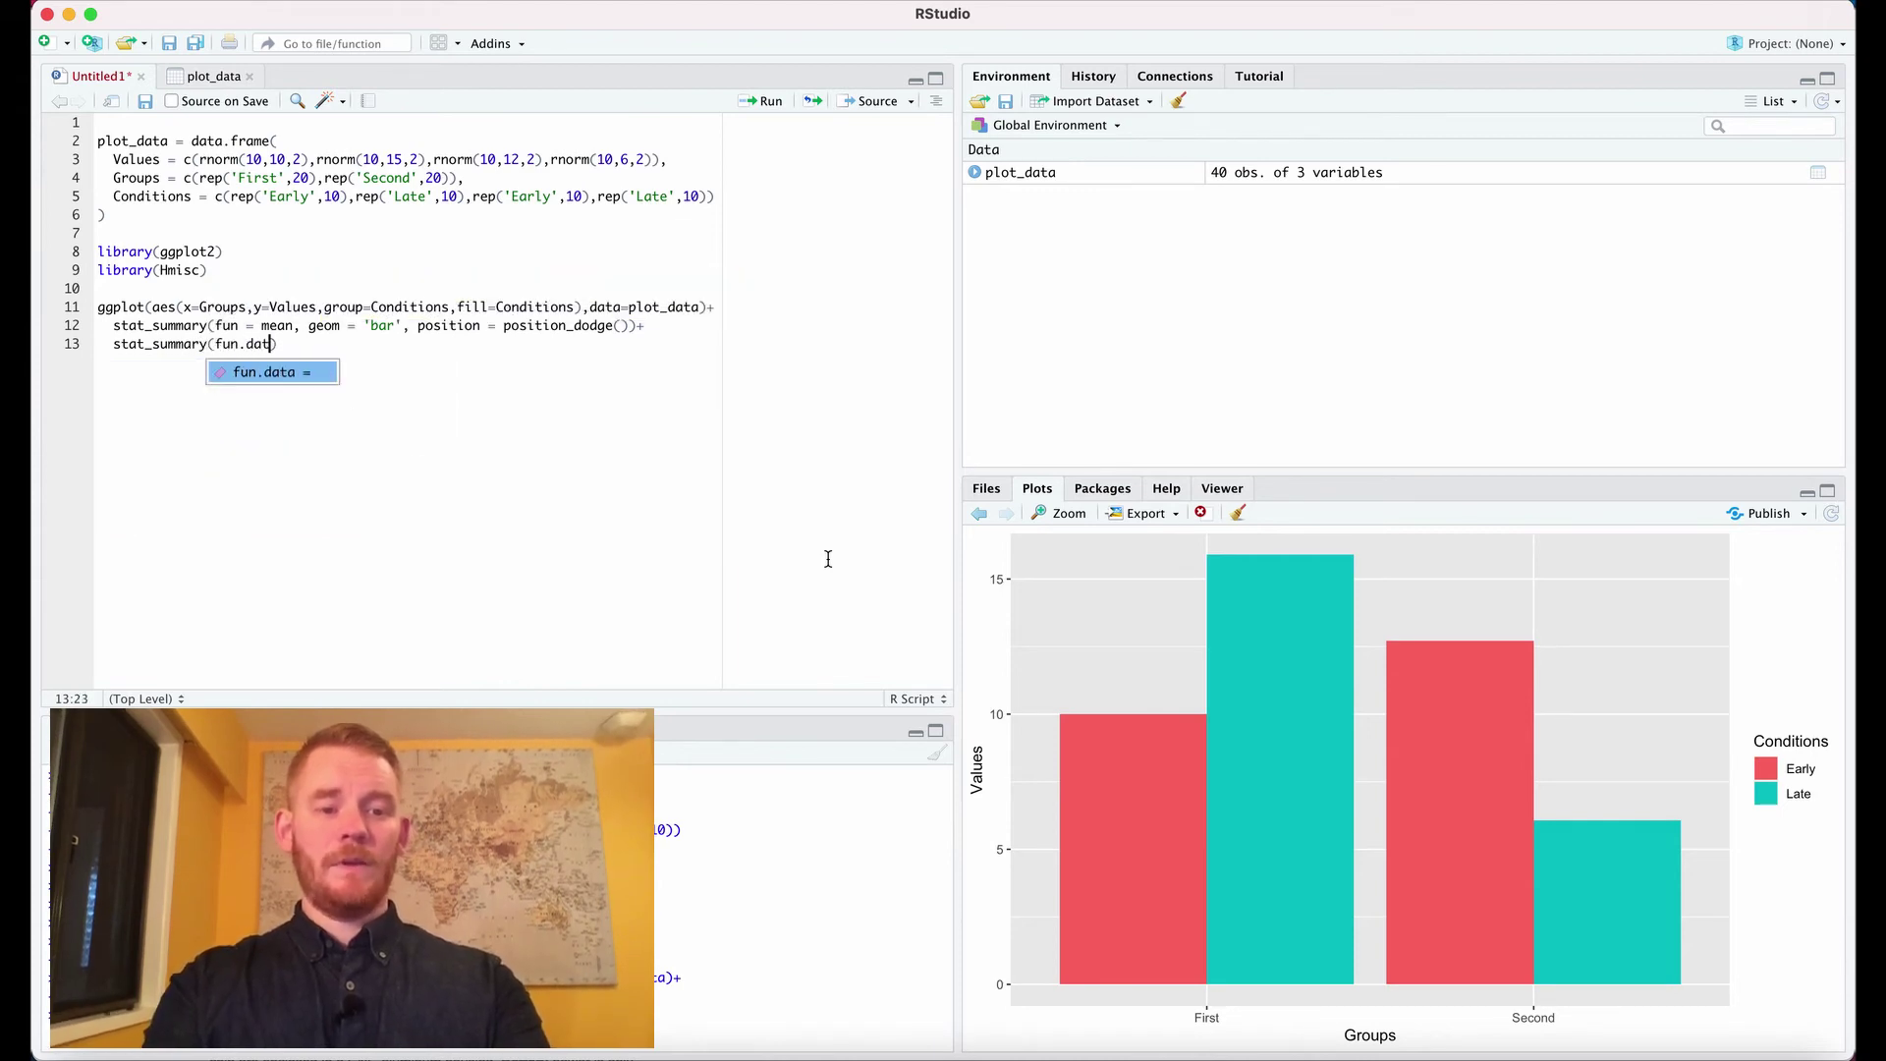
Add a mean_cl_normal errorbar layer (width .5, position_dodge(.9)) and rerun lines 11–13
{"action": "key", "text": "Tab"}
{"action": "type", "text": "me"}
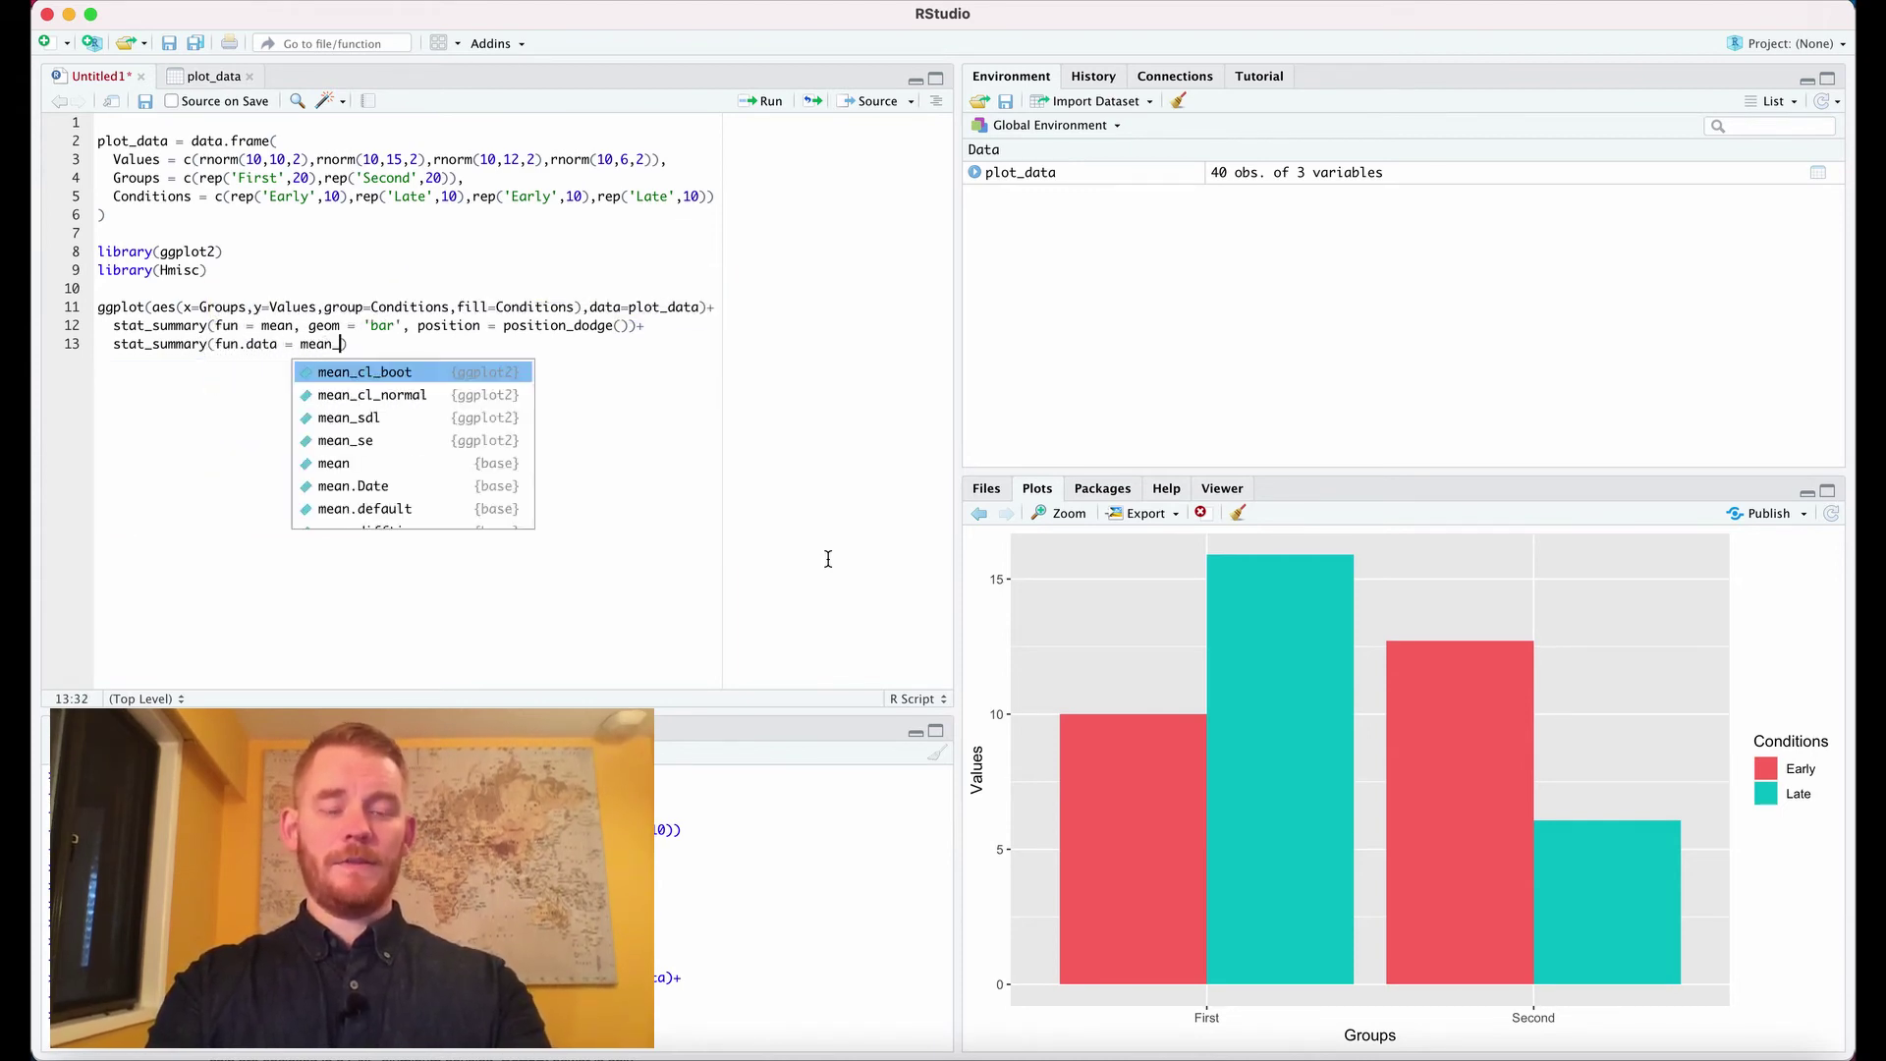
{"action": "type", "text": "cl_normao"}
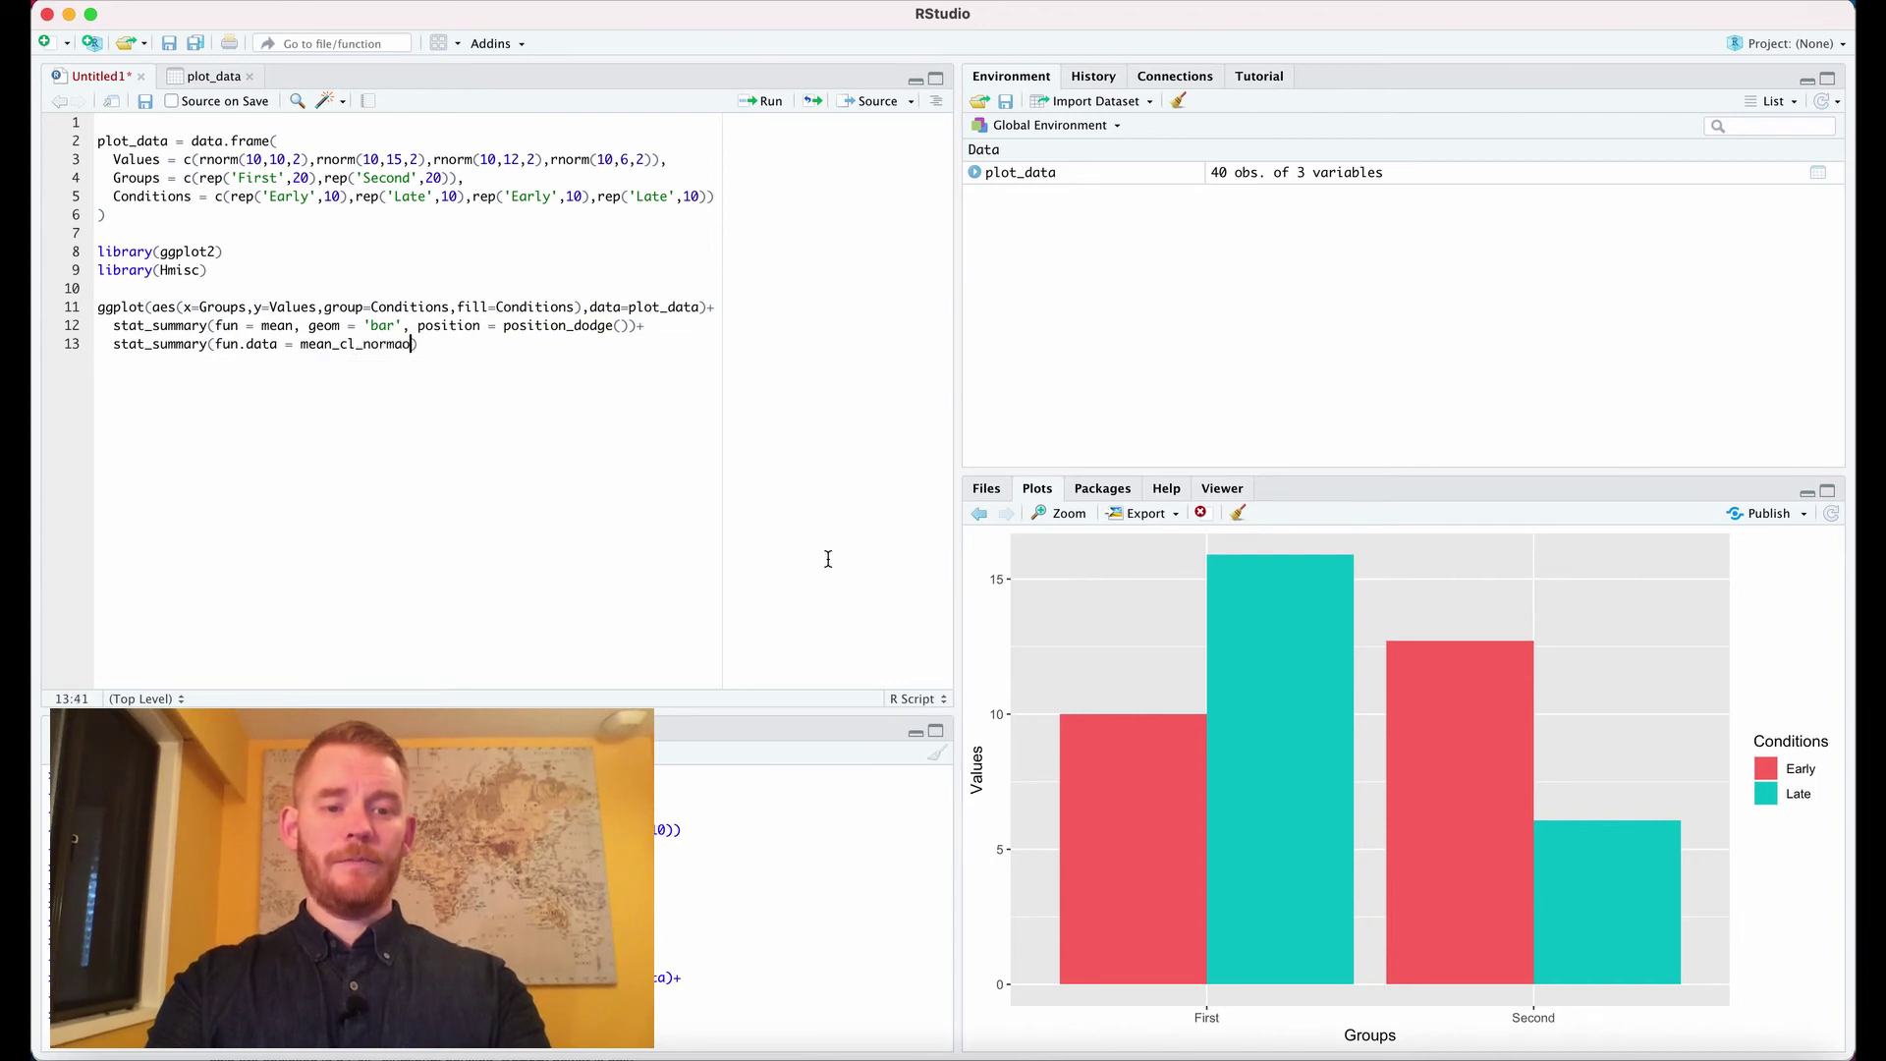
{"action": "type", "text": ", geom = "}
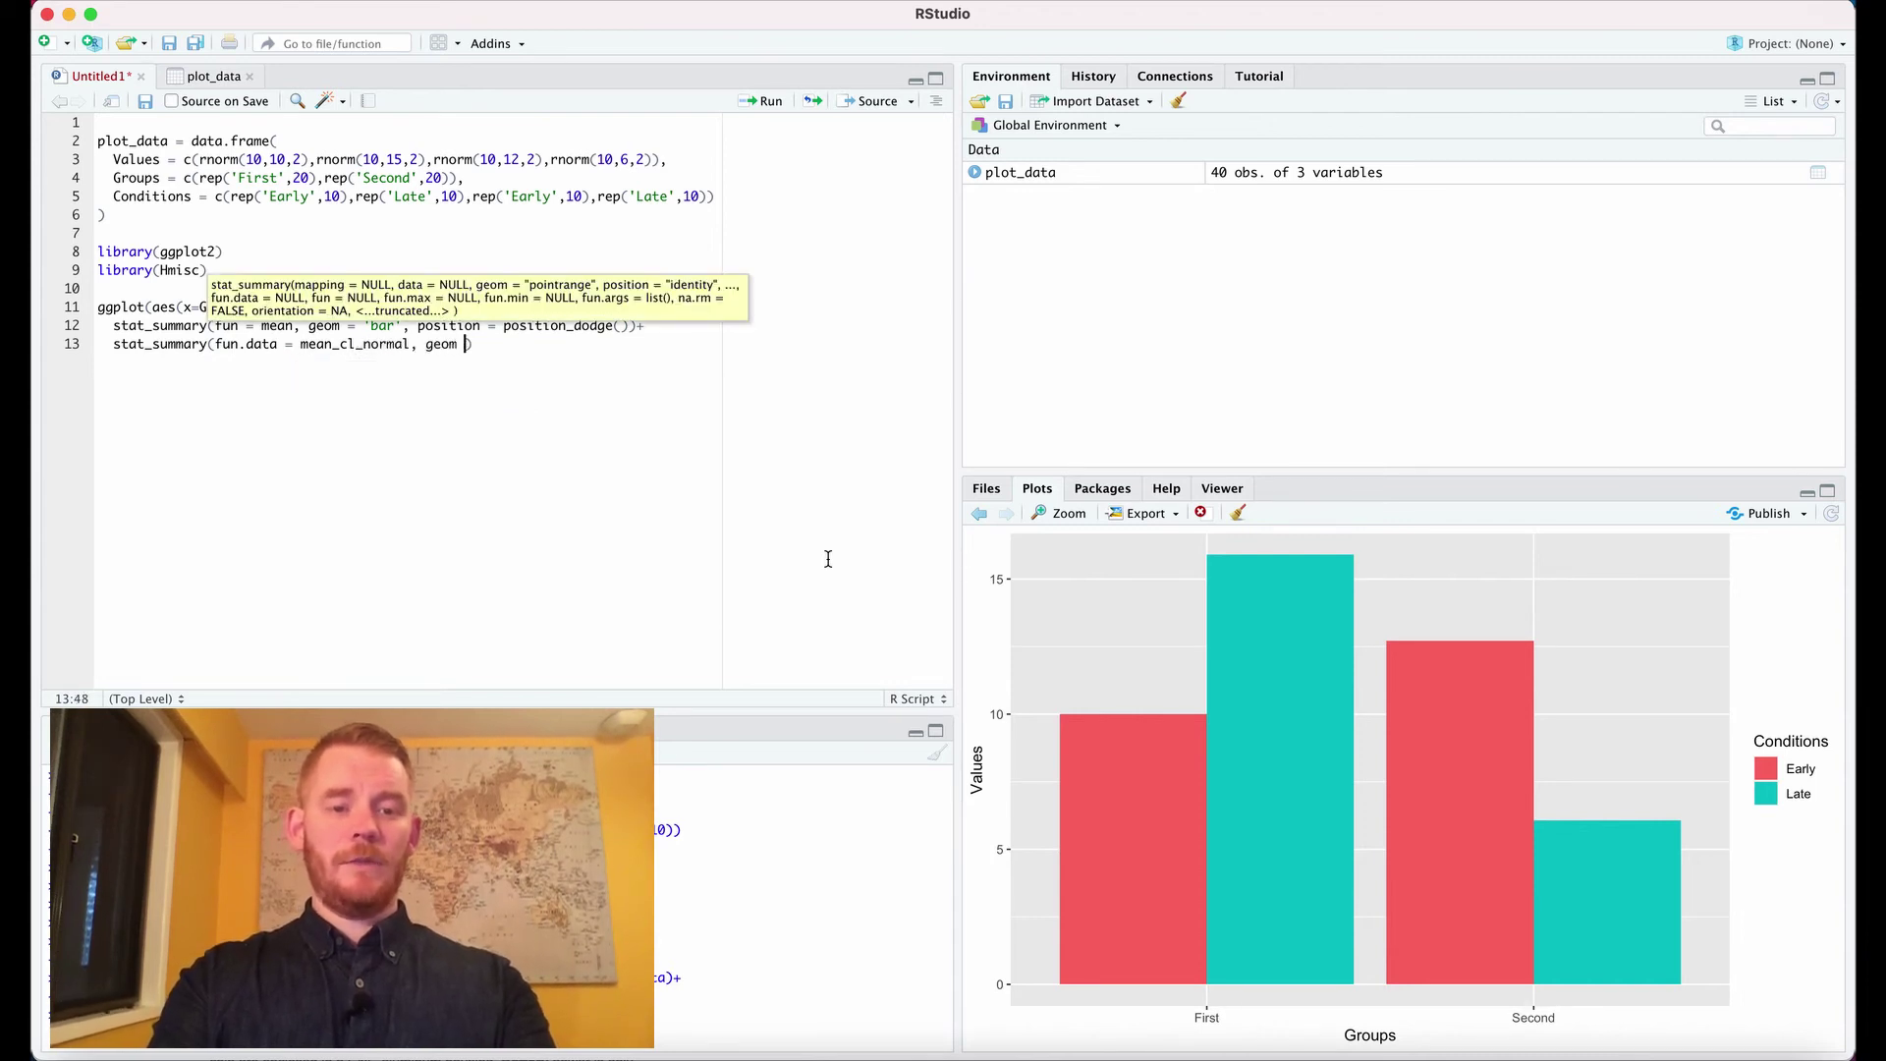
{"action": "type", "text": "'error"}
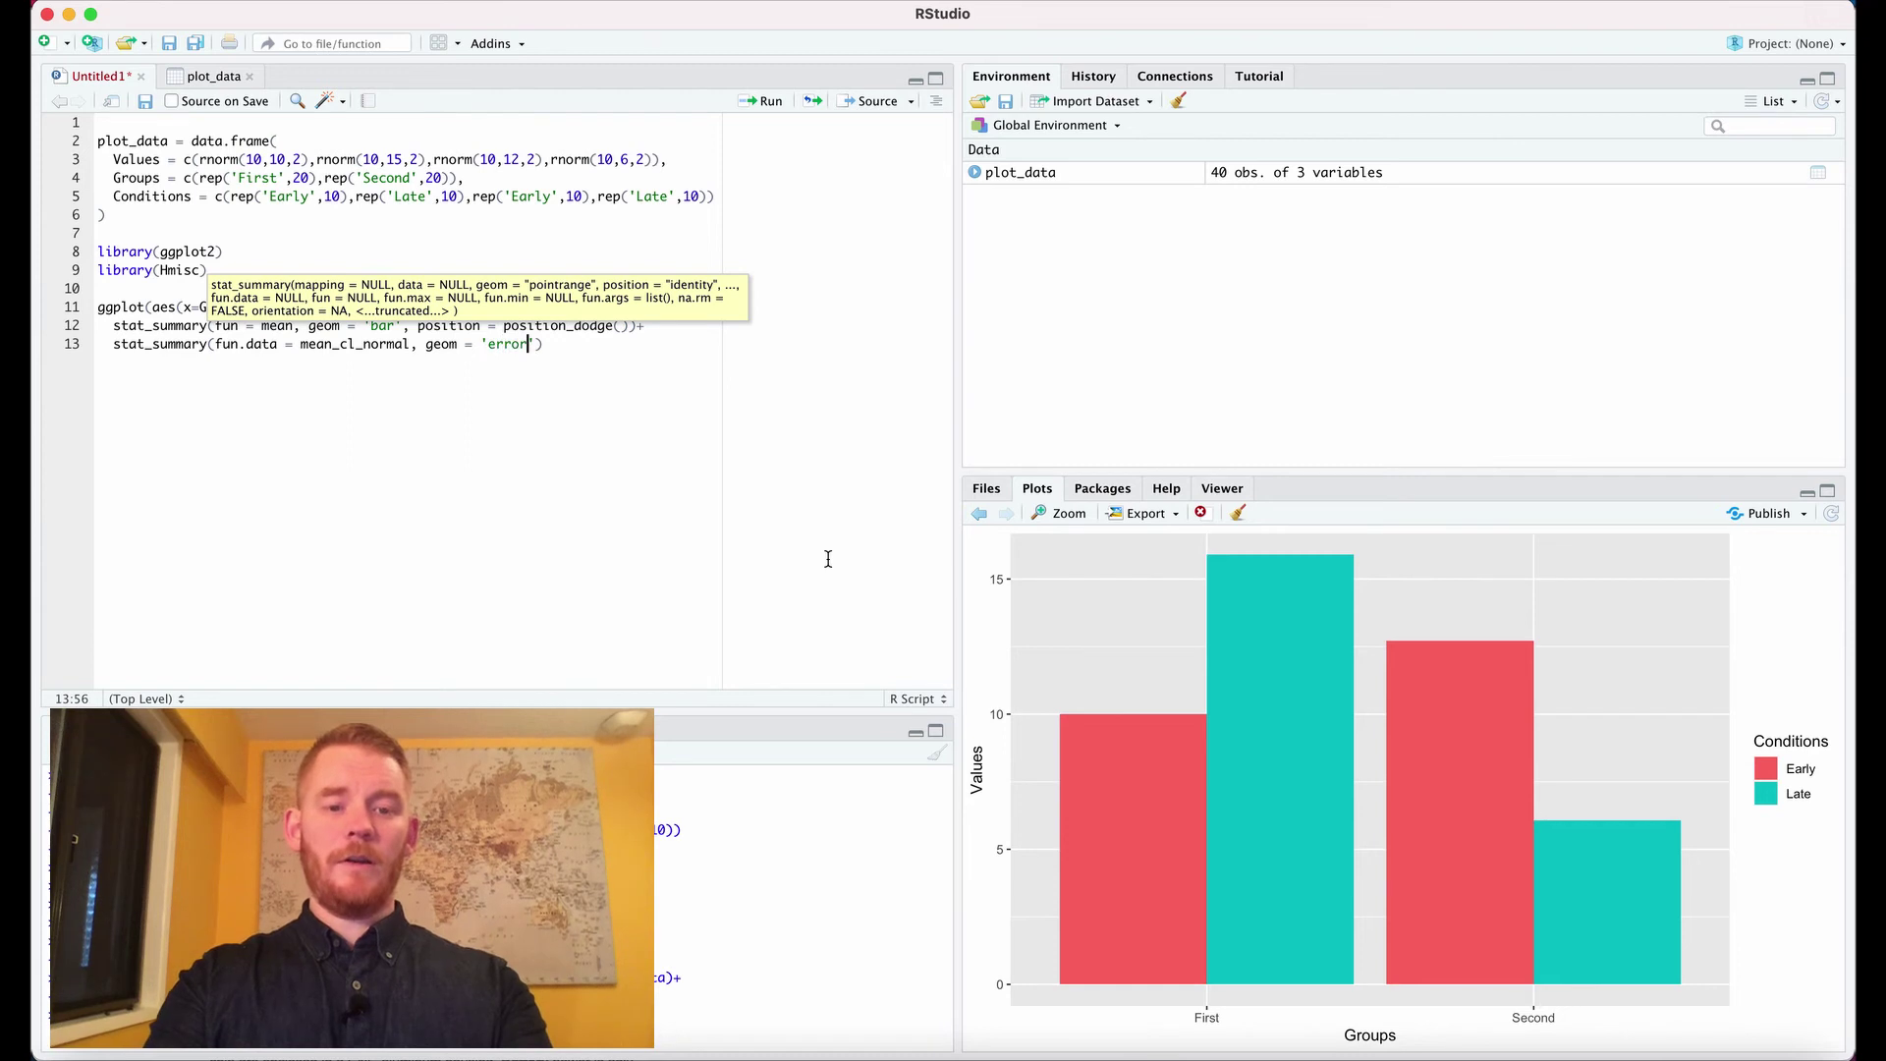
{"action": "type", "text": "bar"}
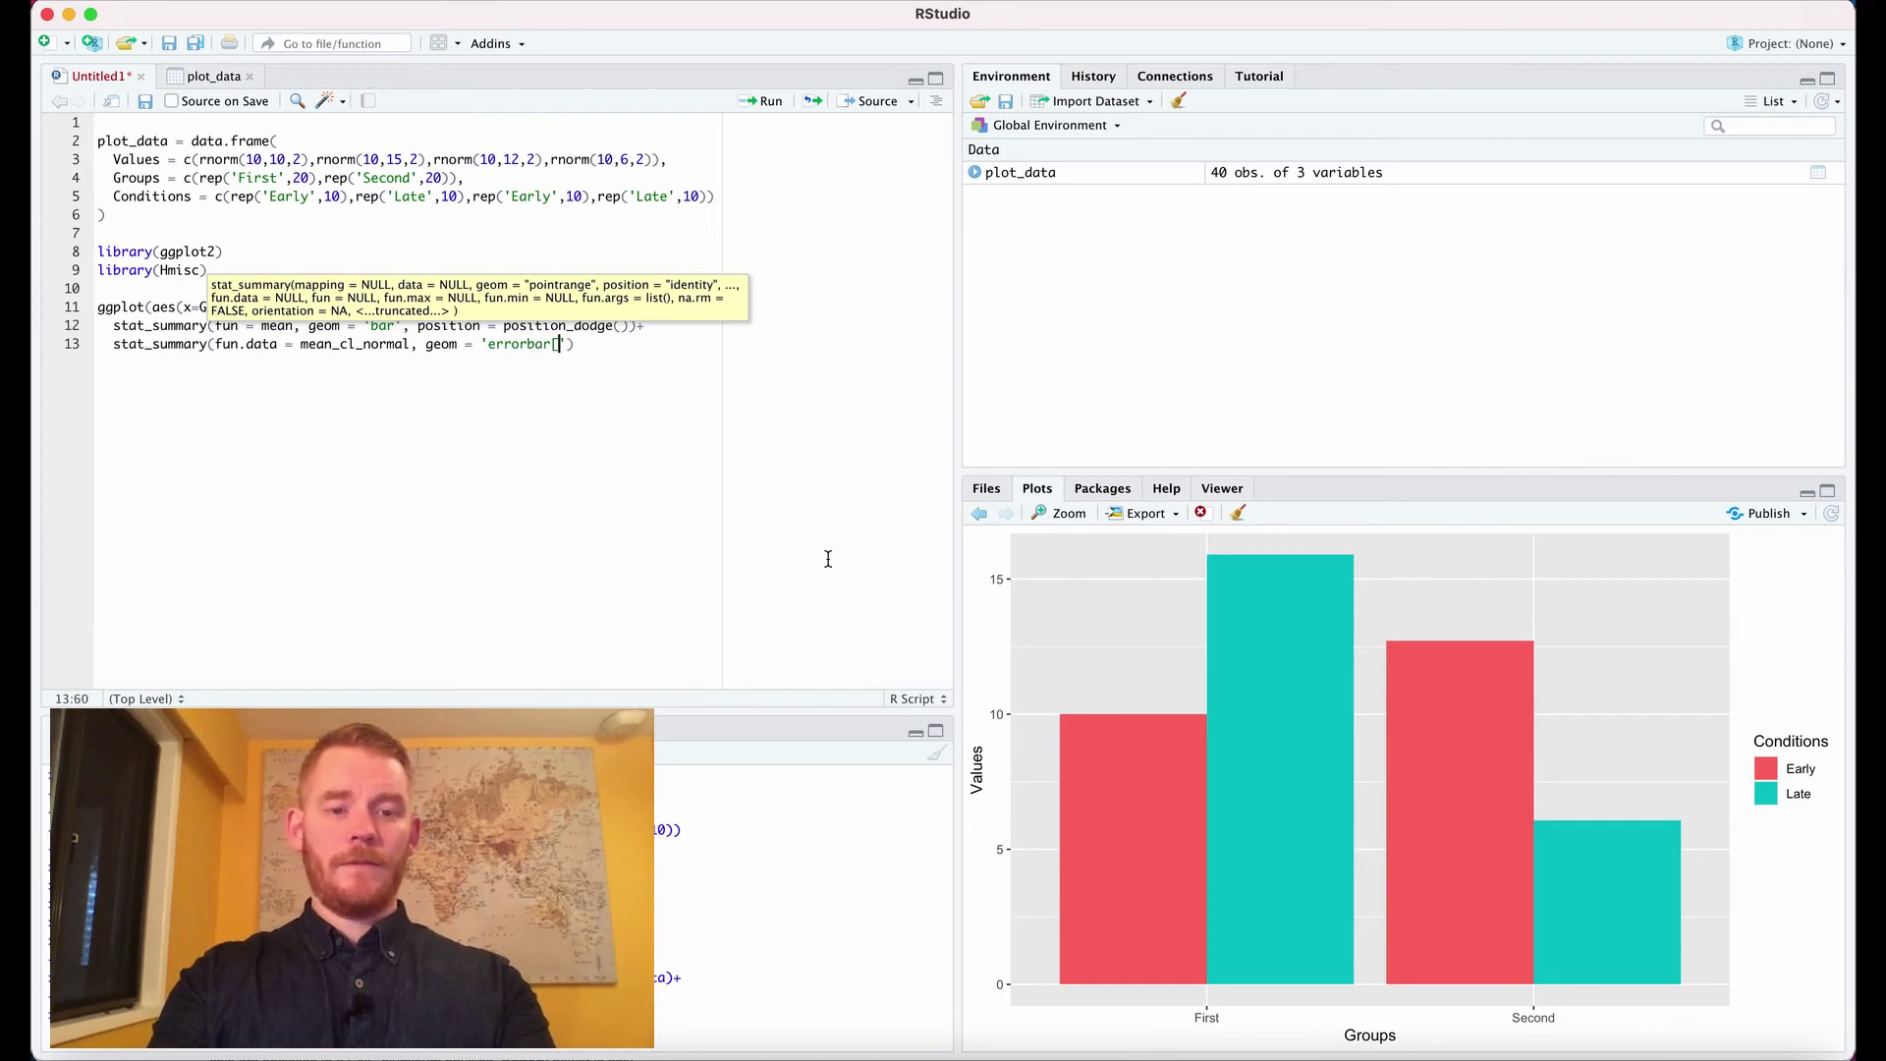
{"action": "type", "text": "'"}
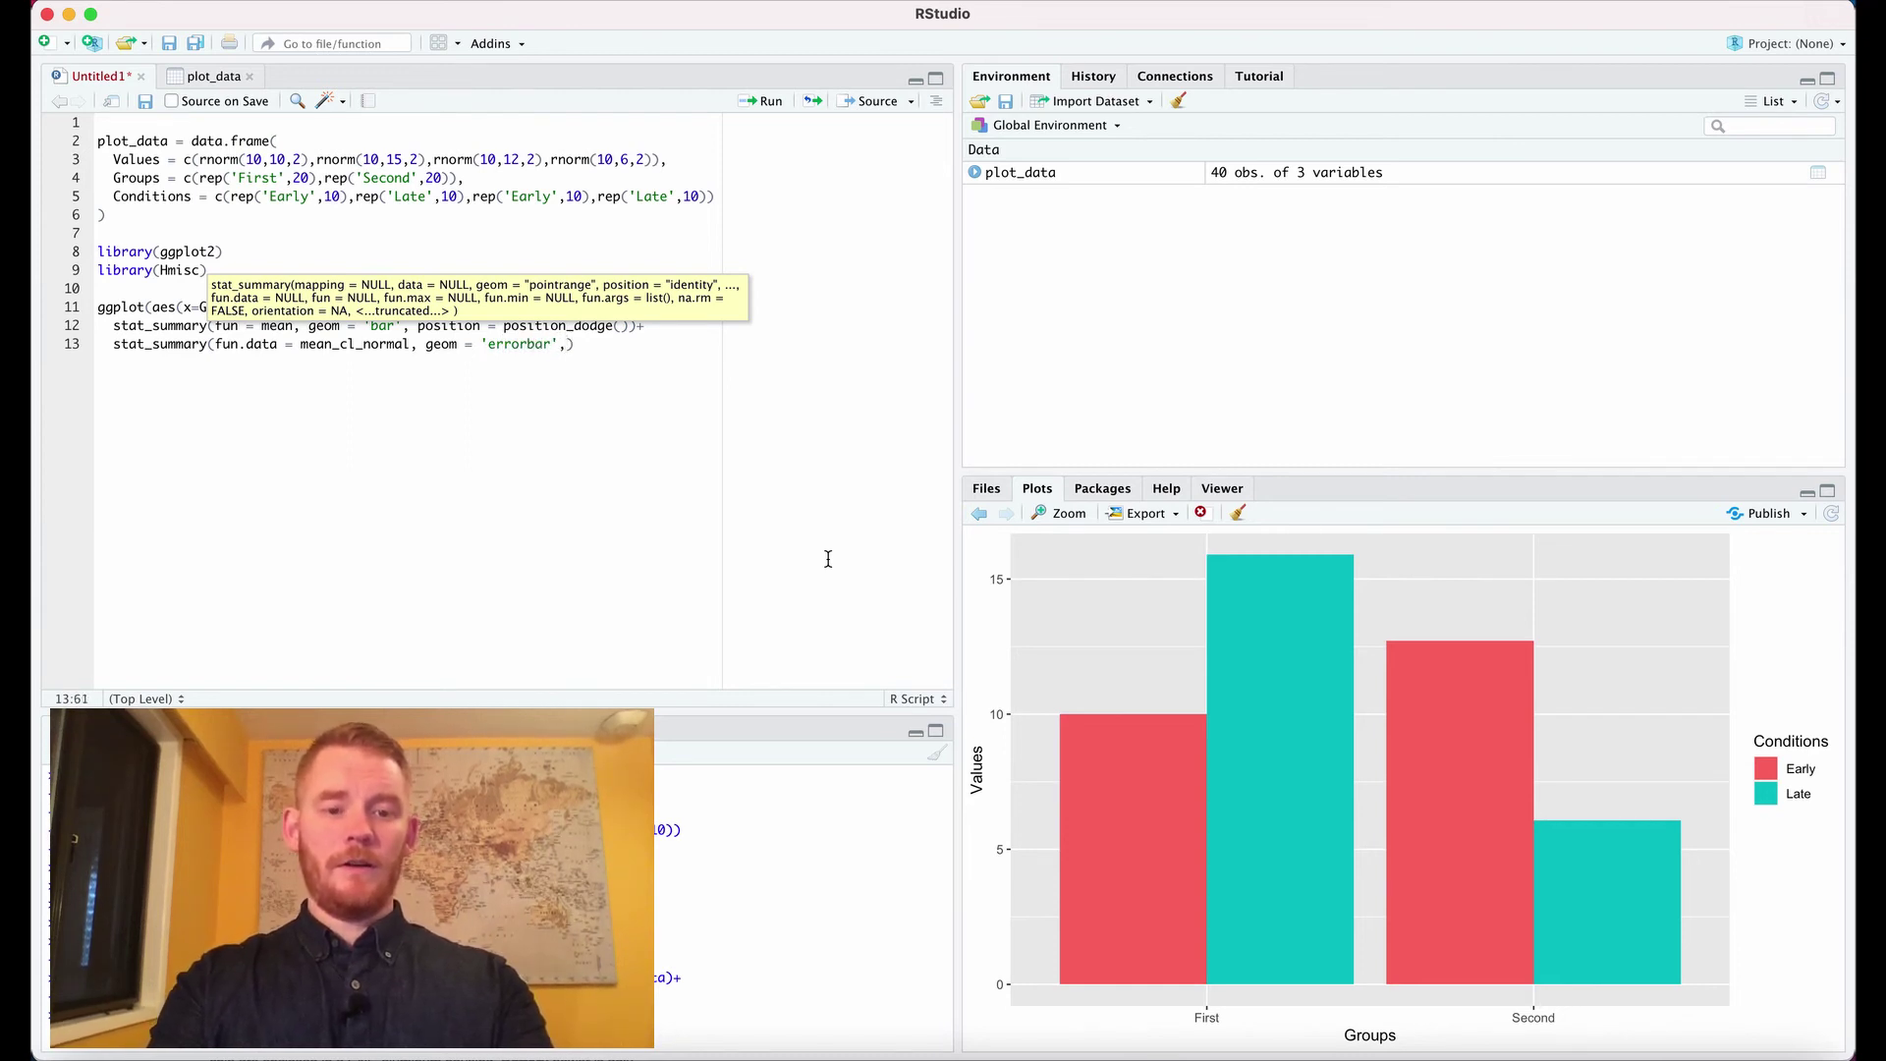
{"action": "type", "text": "width"}
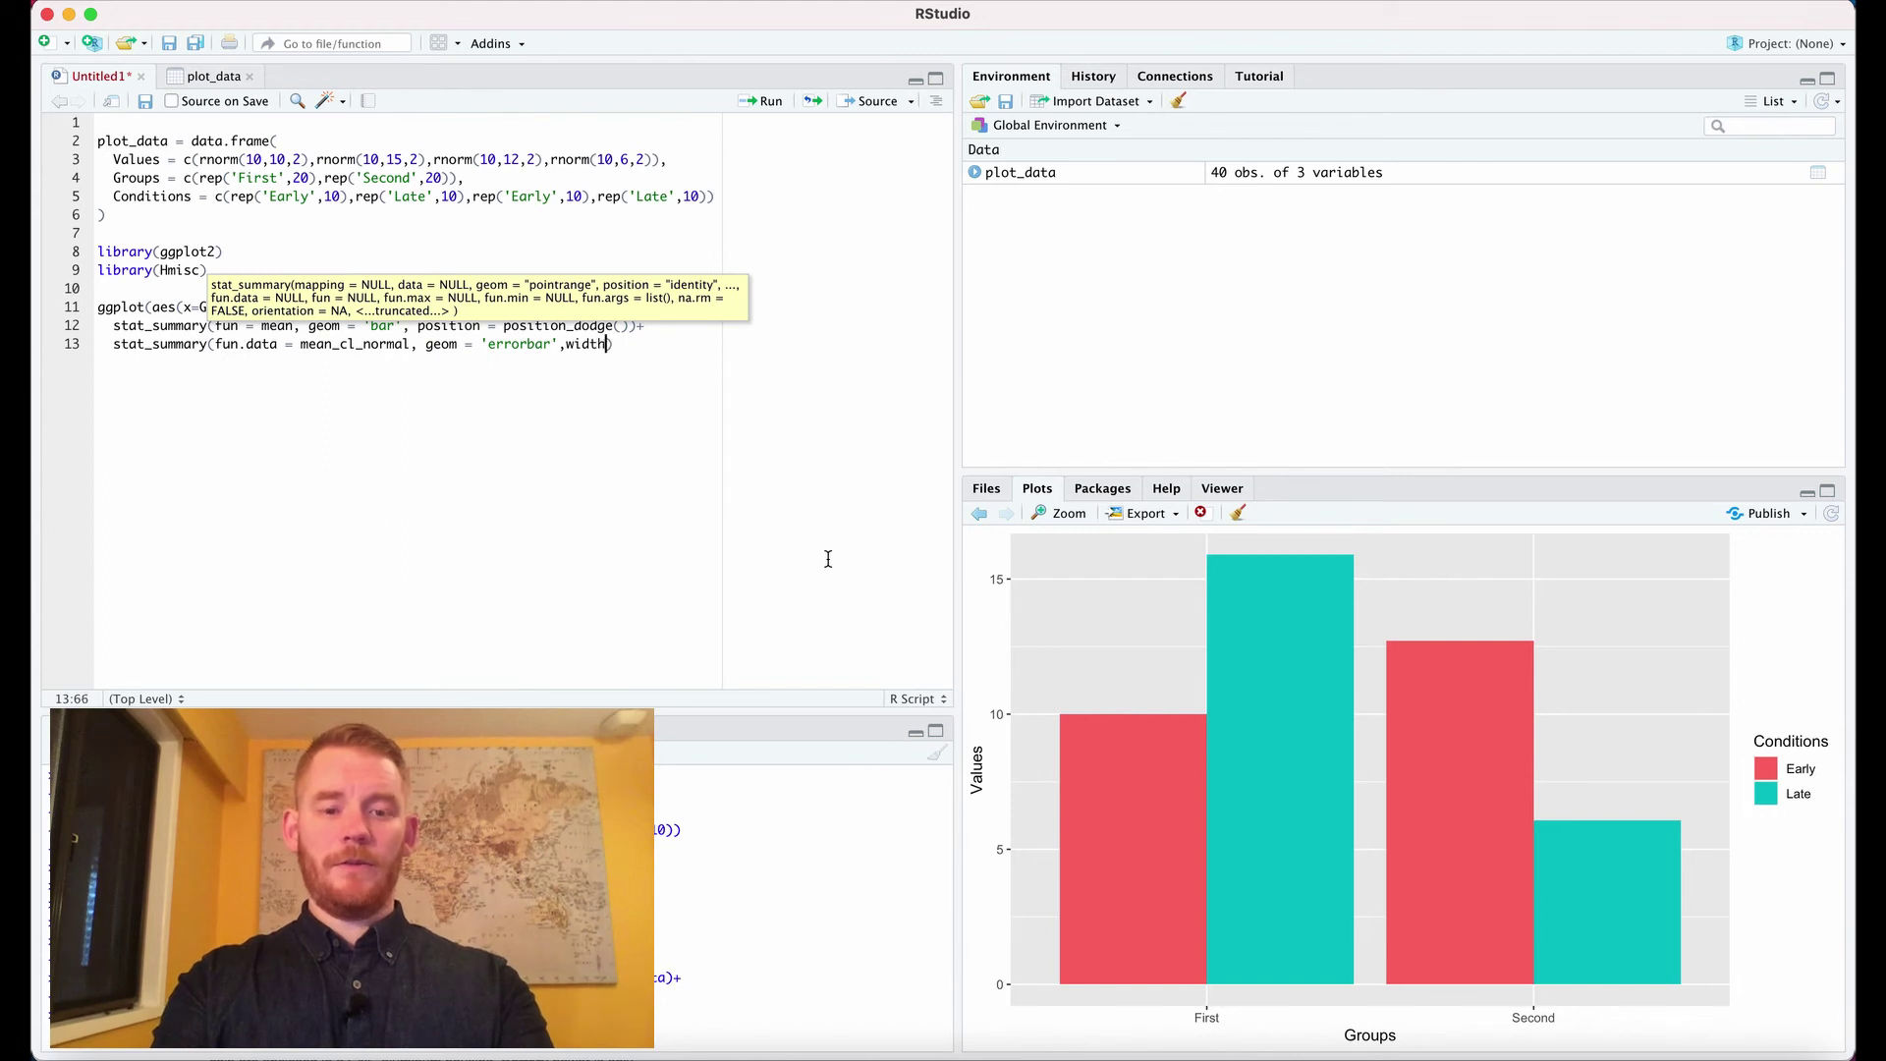
{"action": "type", "text": " .5, "}
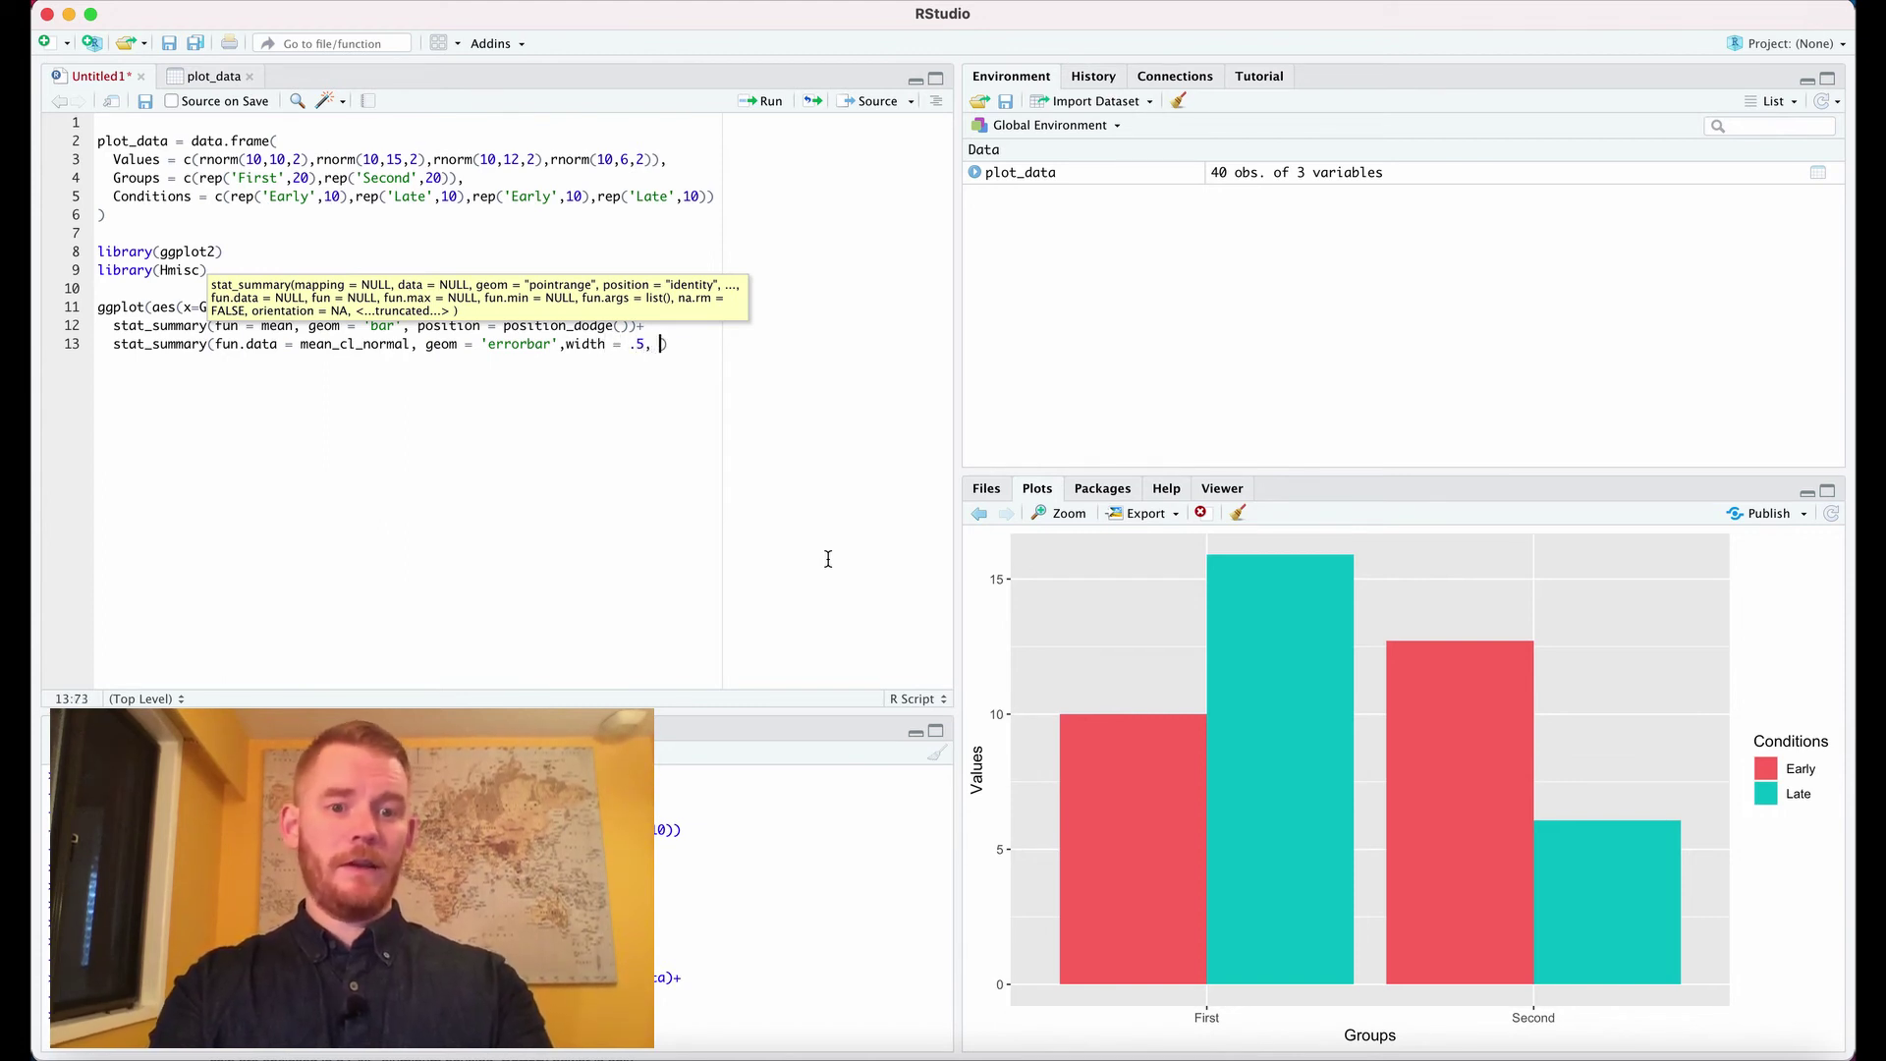
{"action": "type", "text": "position = "}
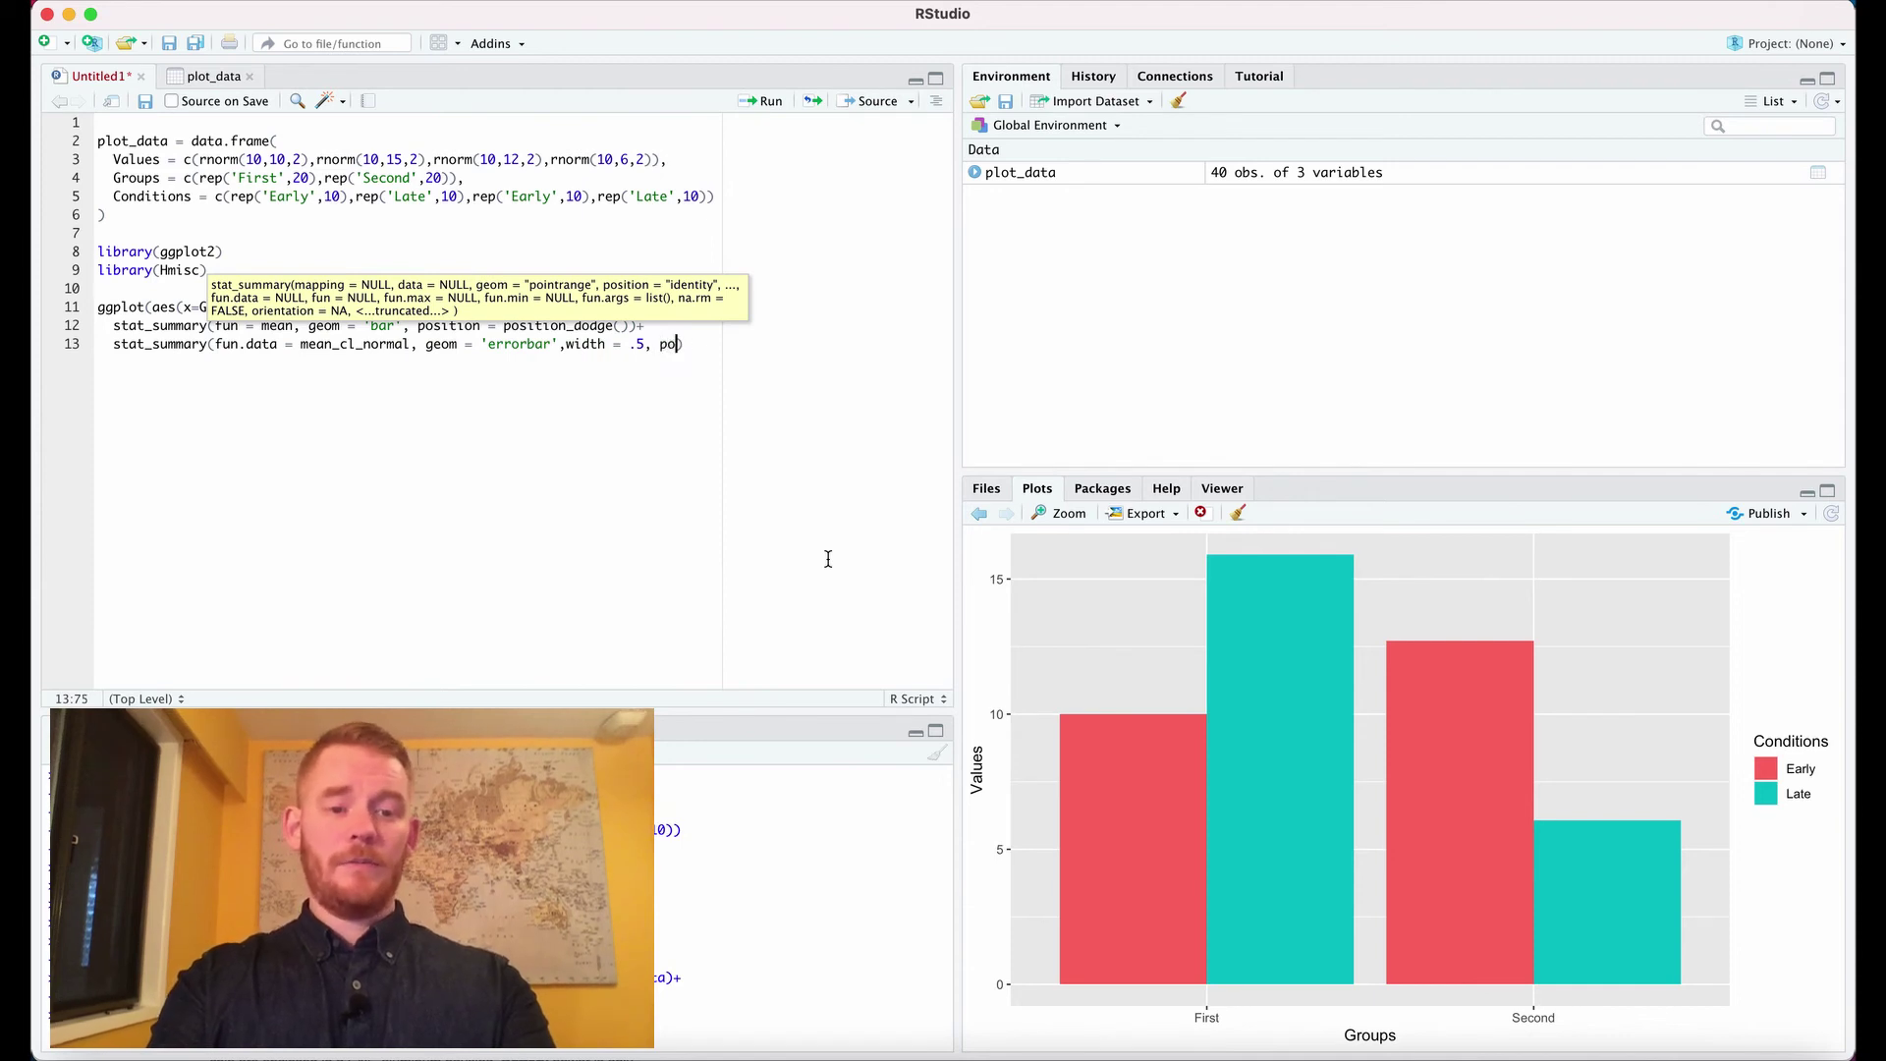
{"action": "type", "text": "position_dodg"}
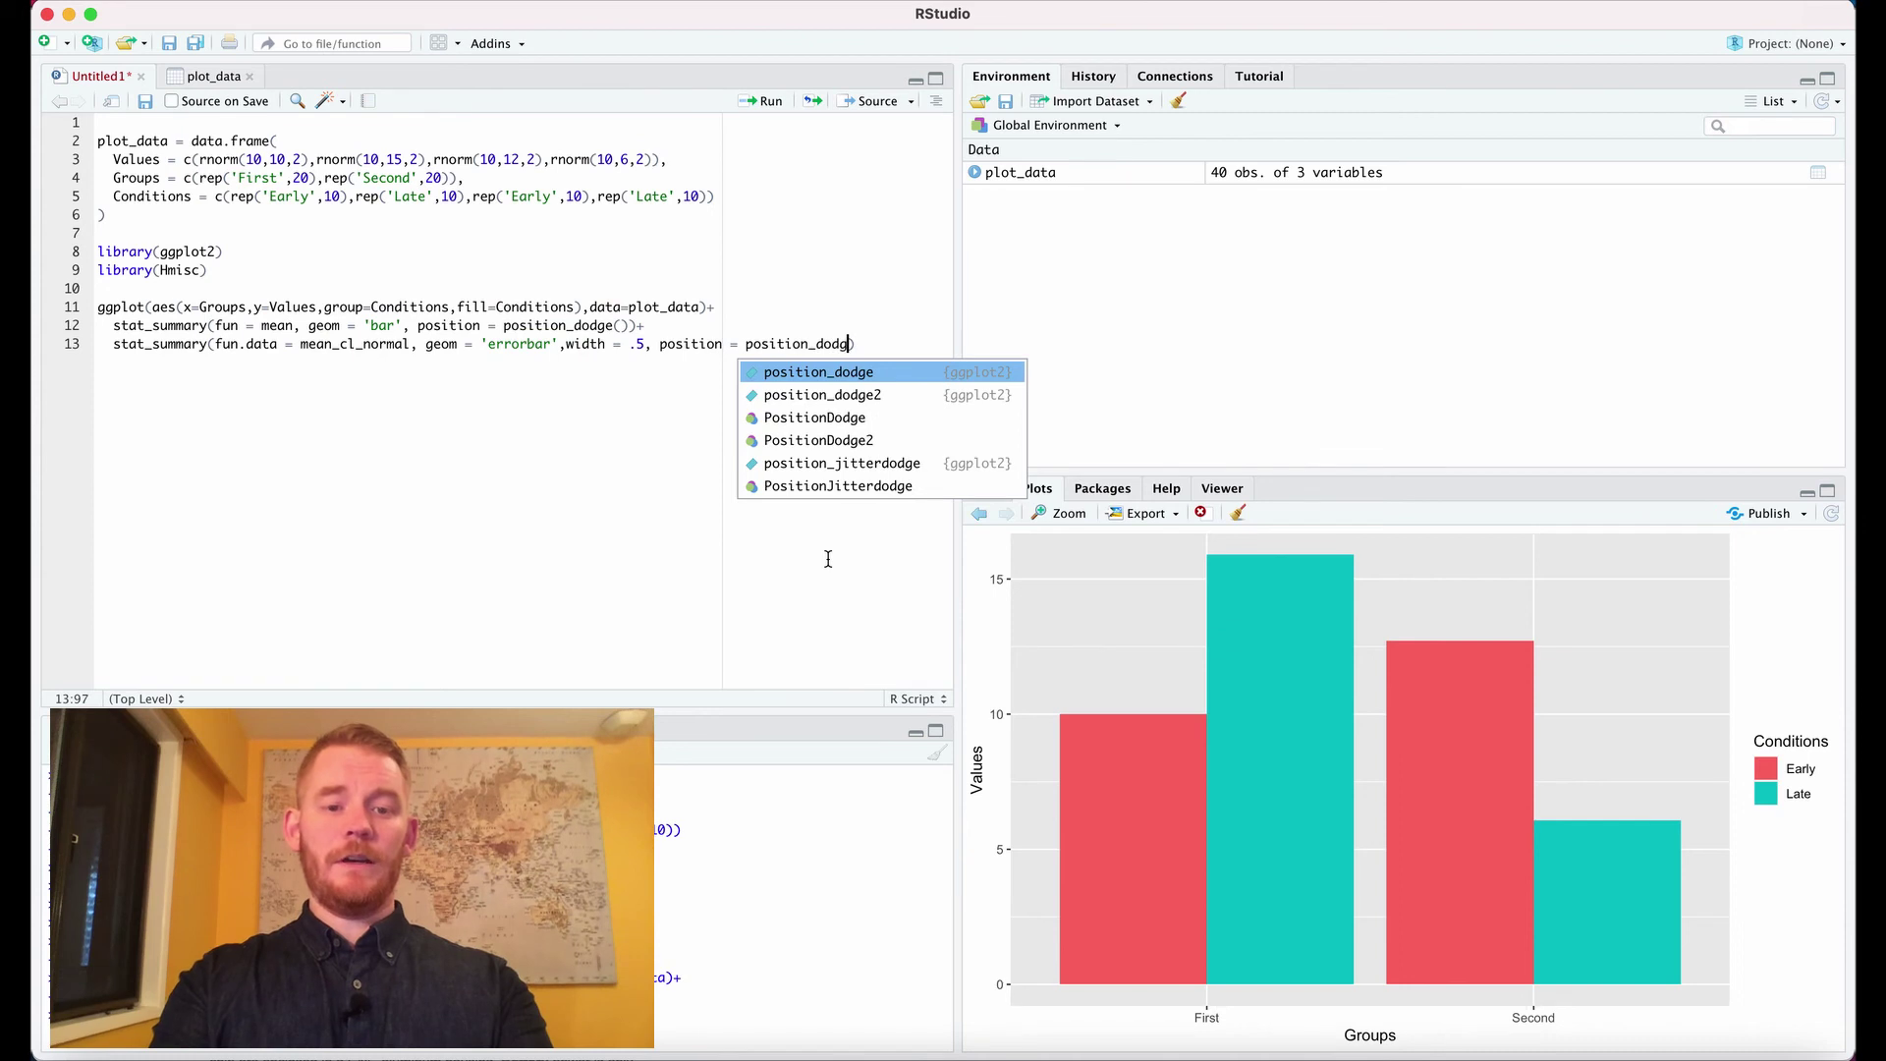
{"action": "type", "text": "e(.9"}
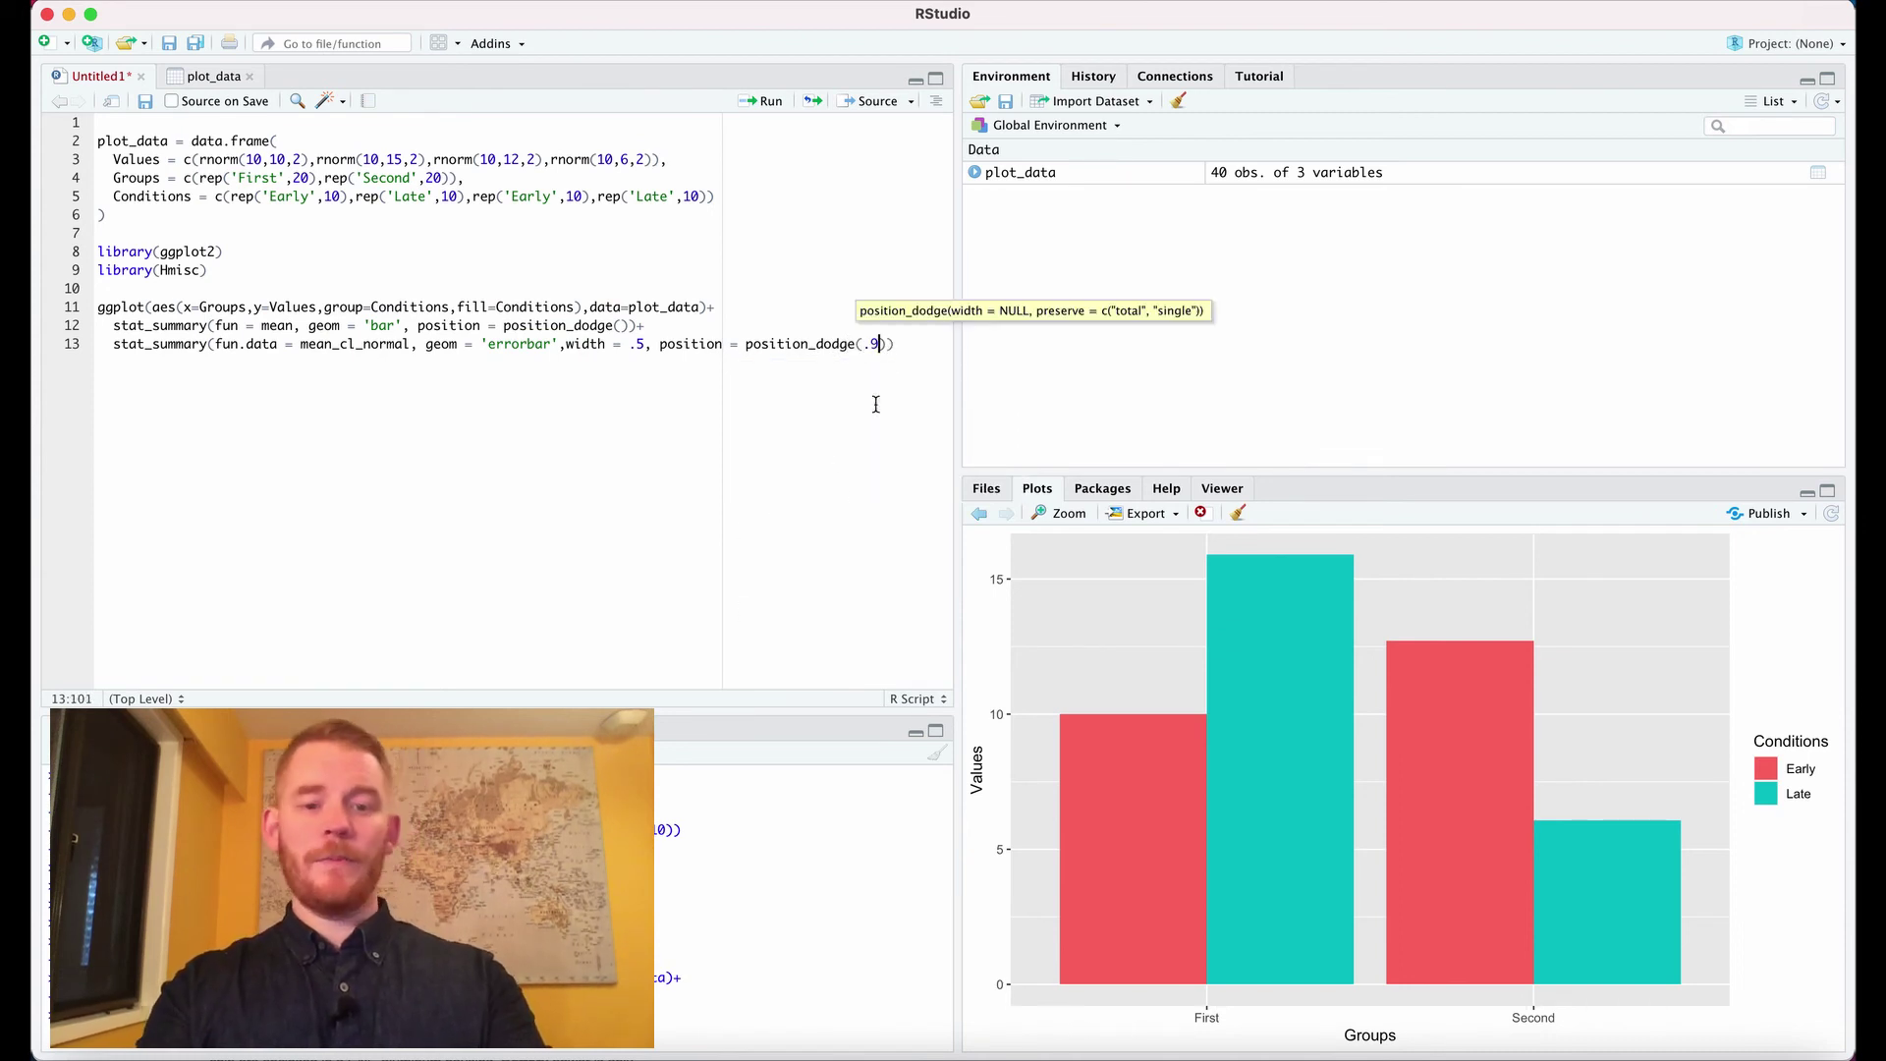
{"action": "left_click", "coordinate": [904, 345]}
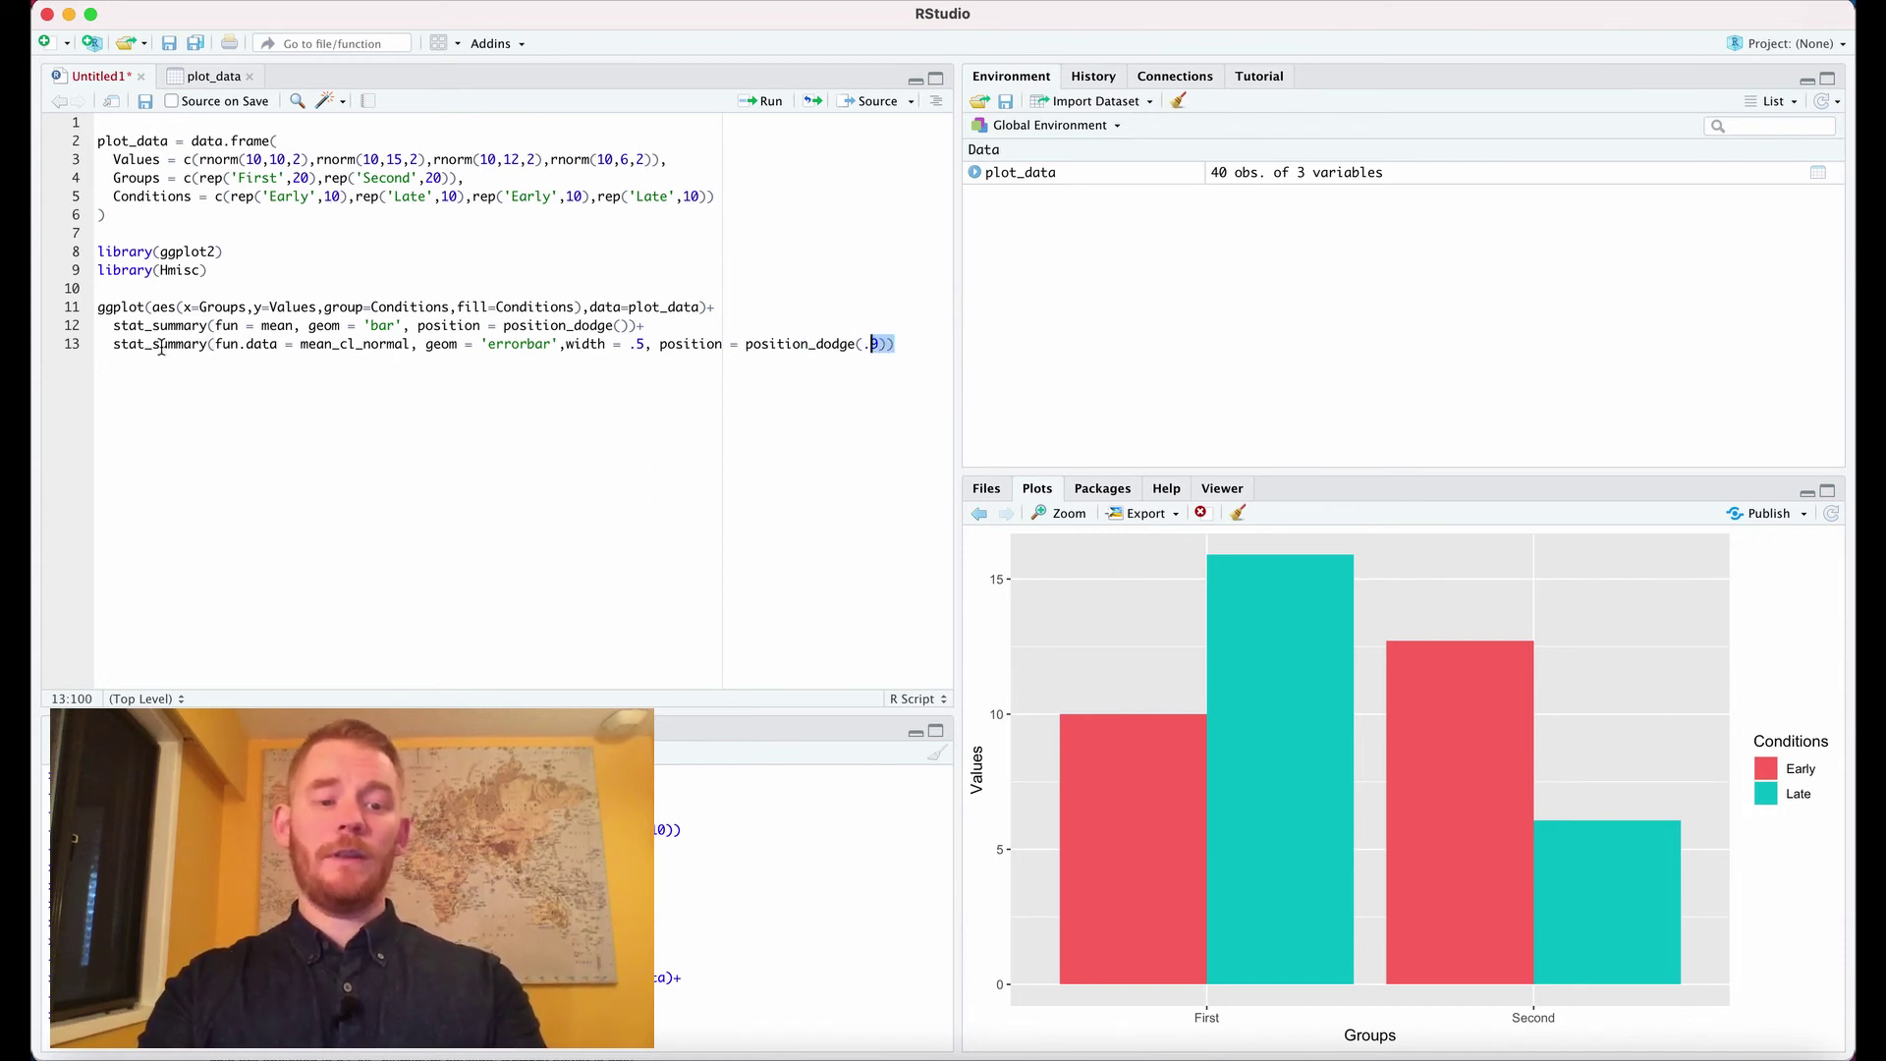
{"action": "left_click_drag", "start_coordinate": [906, 343], "coordinate": [37, 304]}
{"action": "key", "text": "ctrl+Return"}
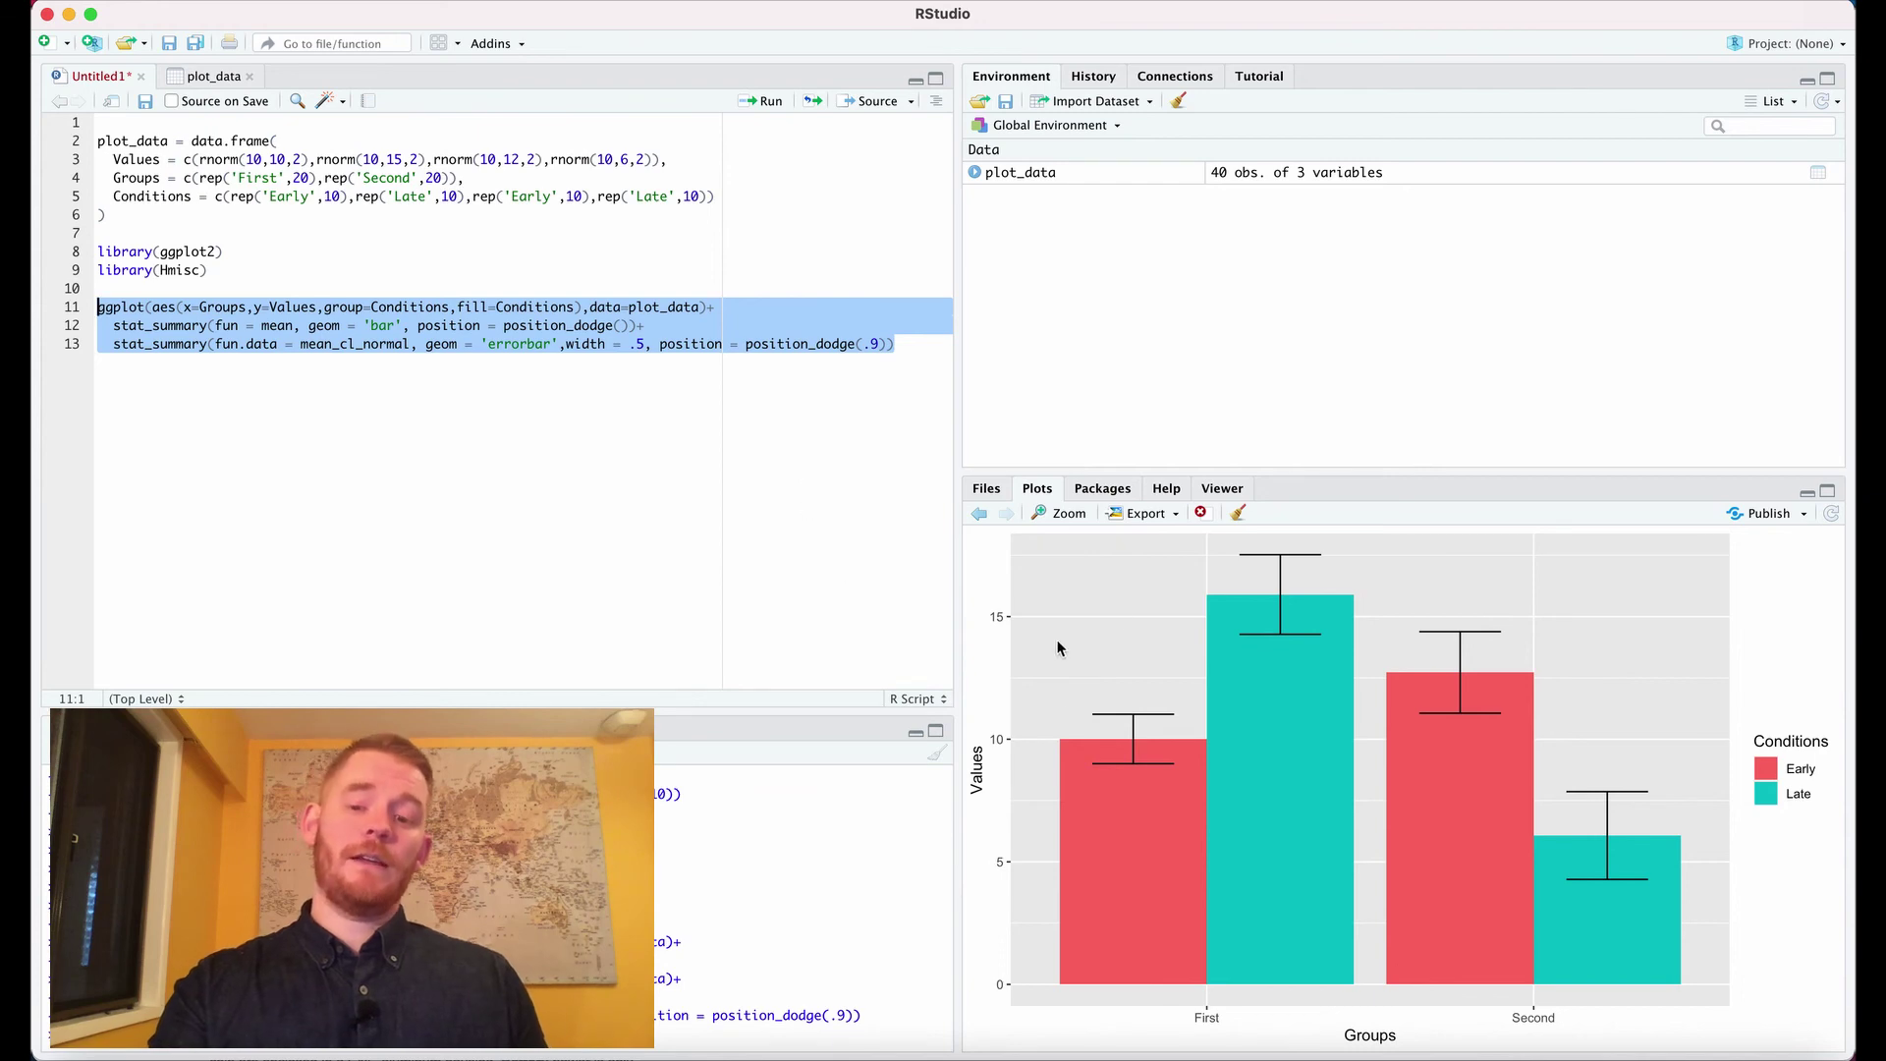
Append + theme_classic() to the plot code and rerun the ggplot block
{"action": "left_click", "coordinate": [915, 342]}
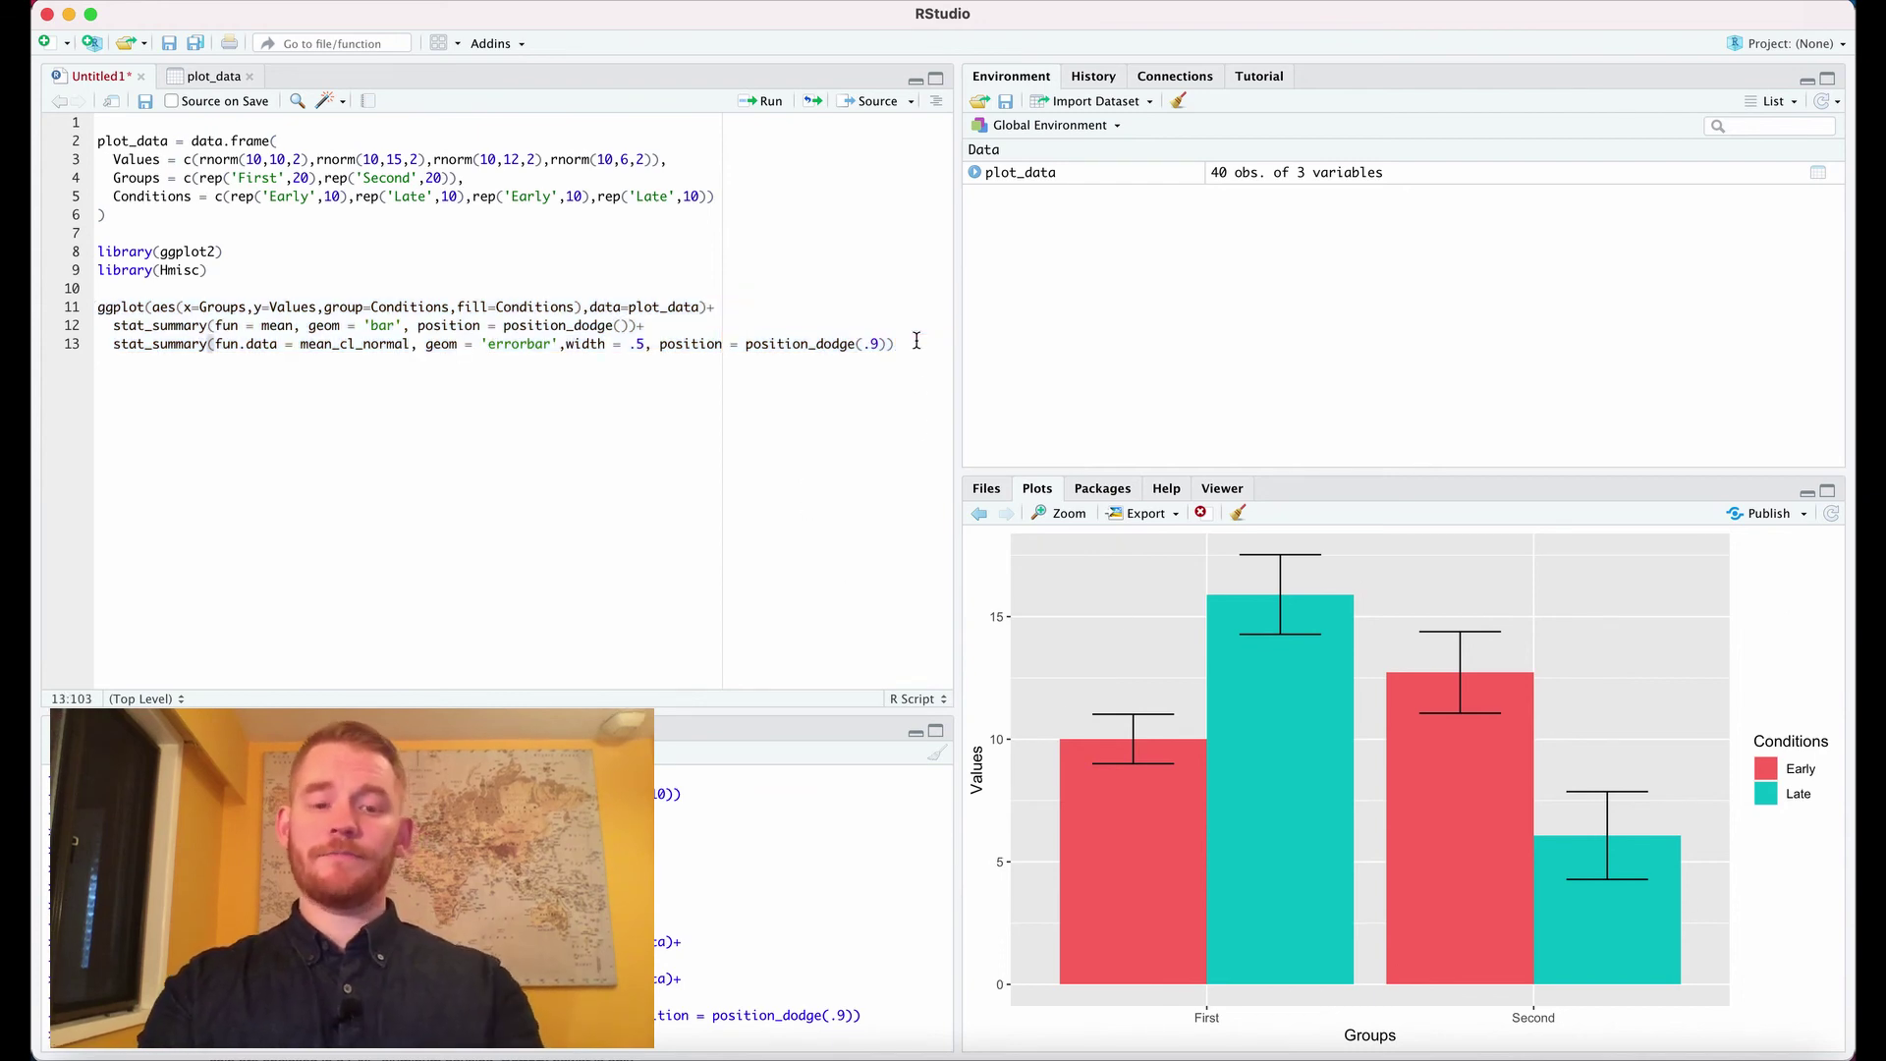
{"action": "type", "text": "+"}
{"action": "key", "text": "Return"}
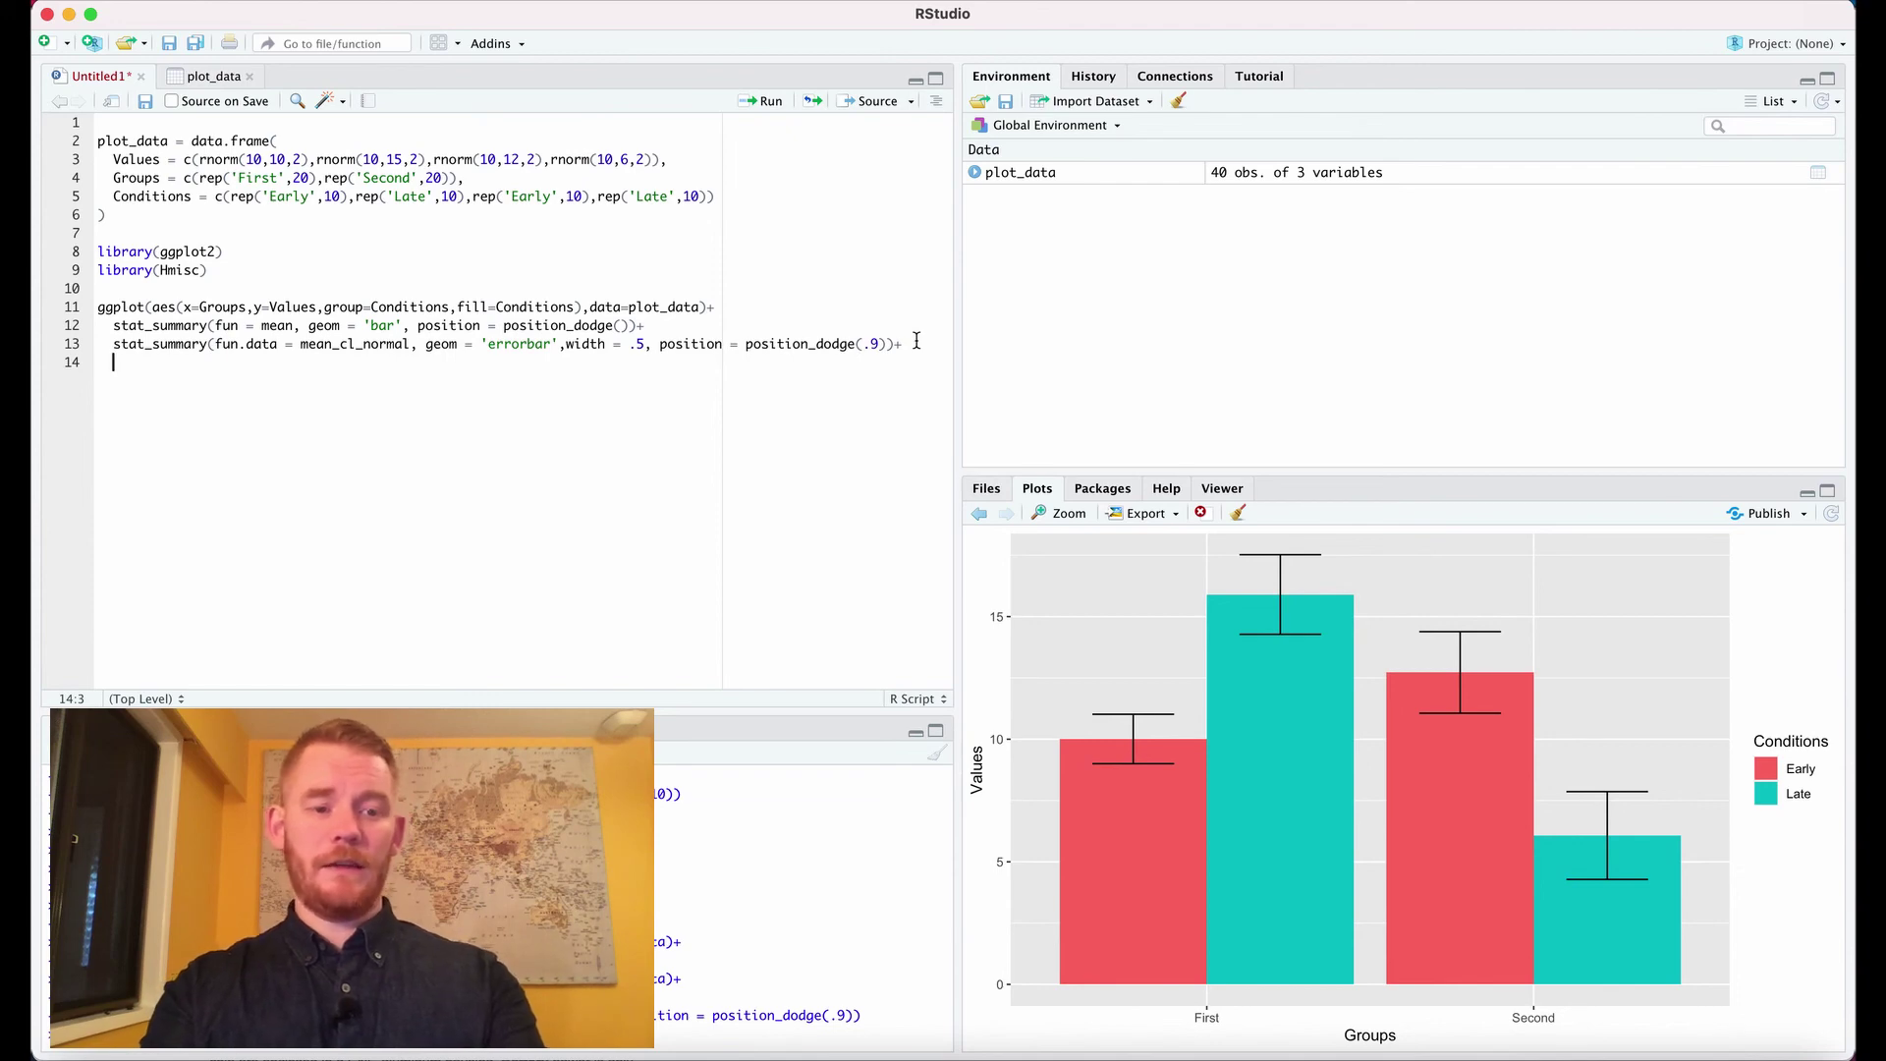
{"action": "type", "text": "them"}
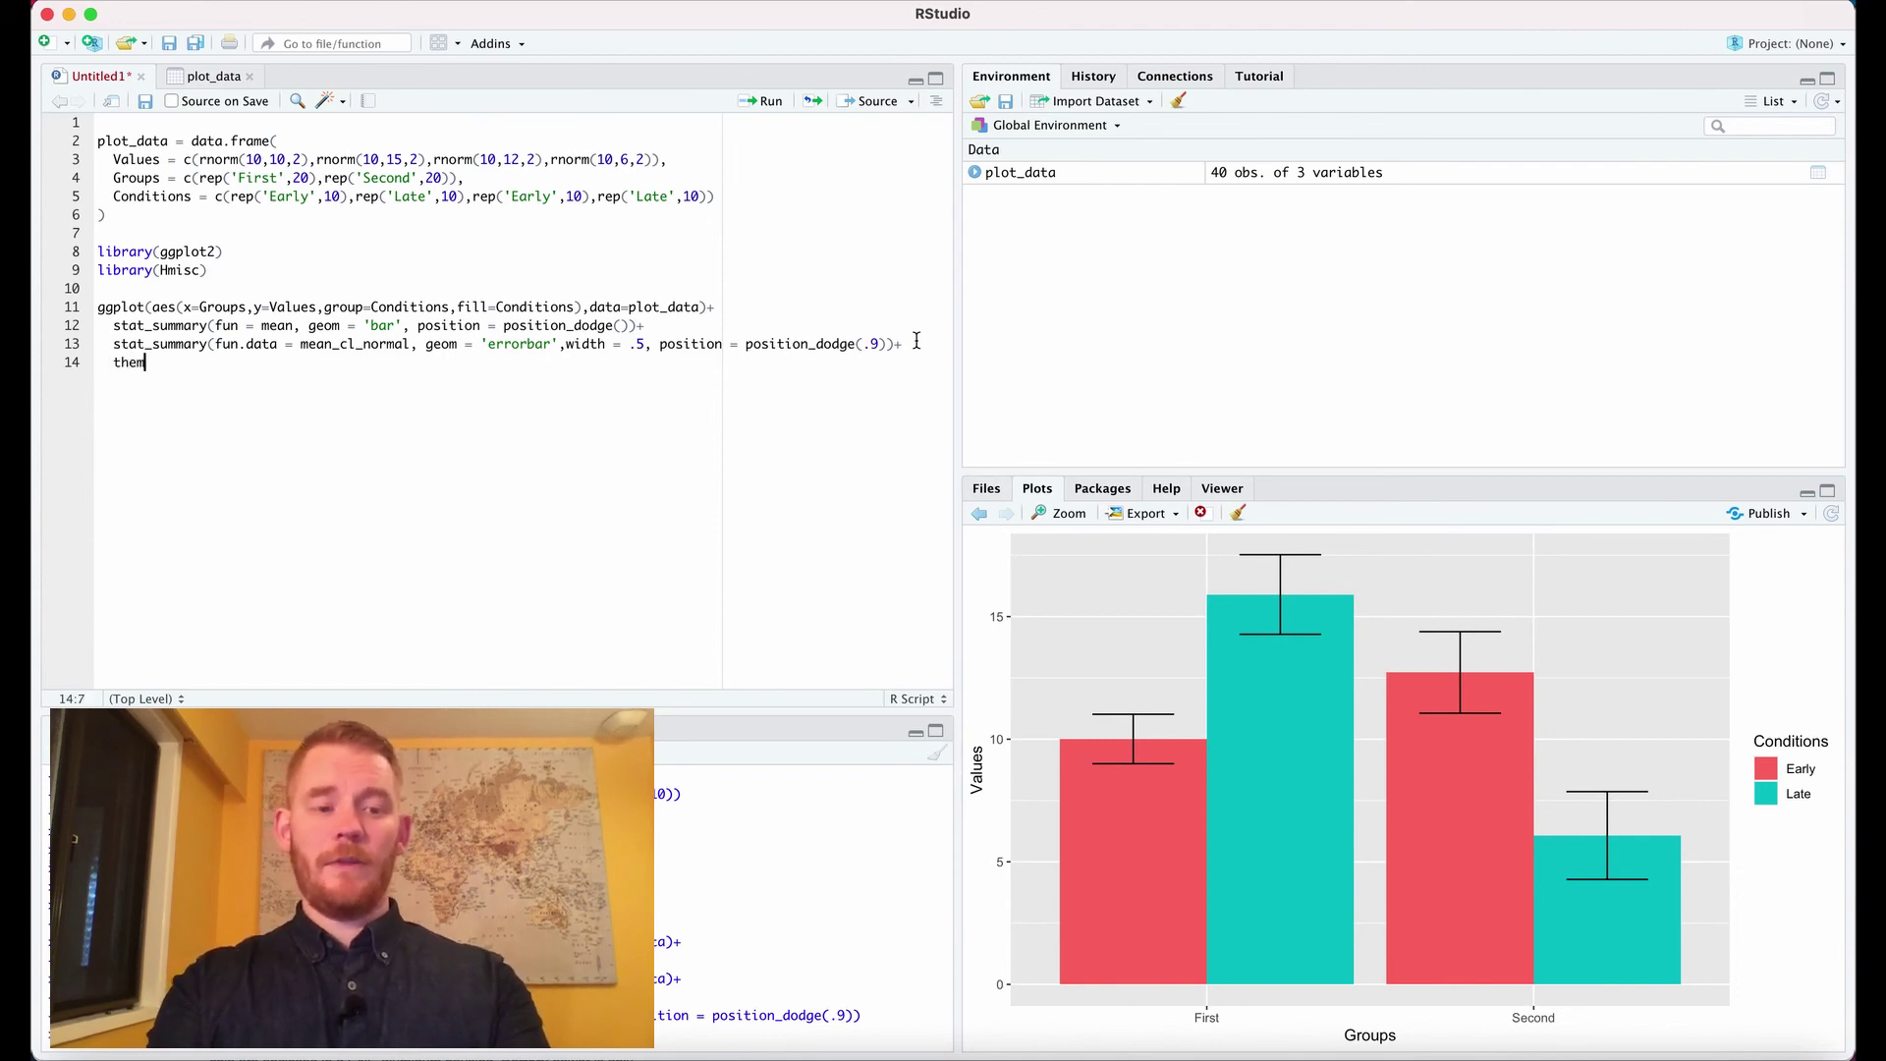
{"action": "type", "text": "e_class"}
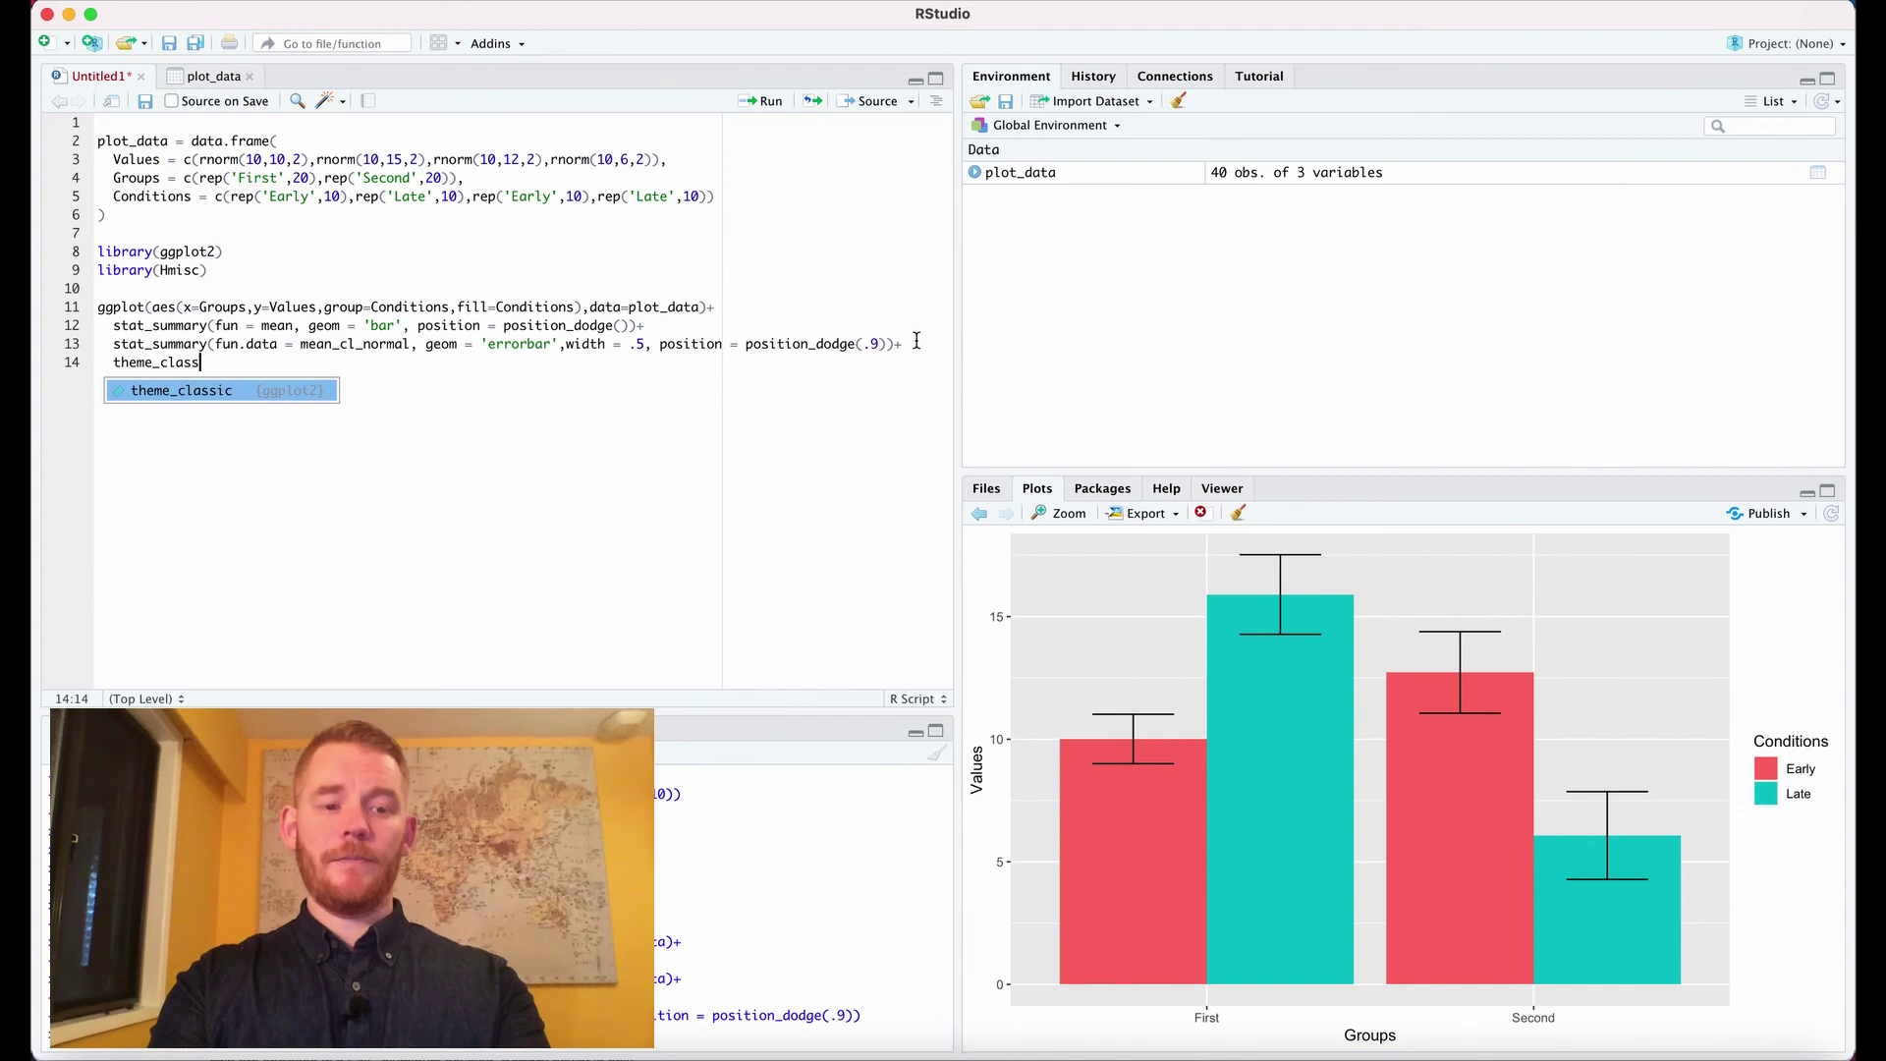
{"action": "key", "text": "Tab"}
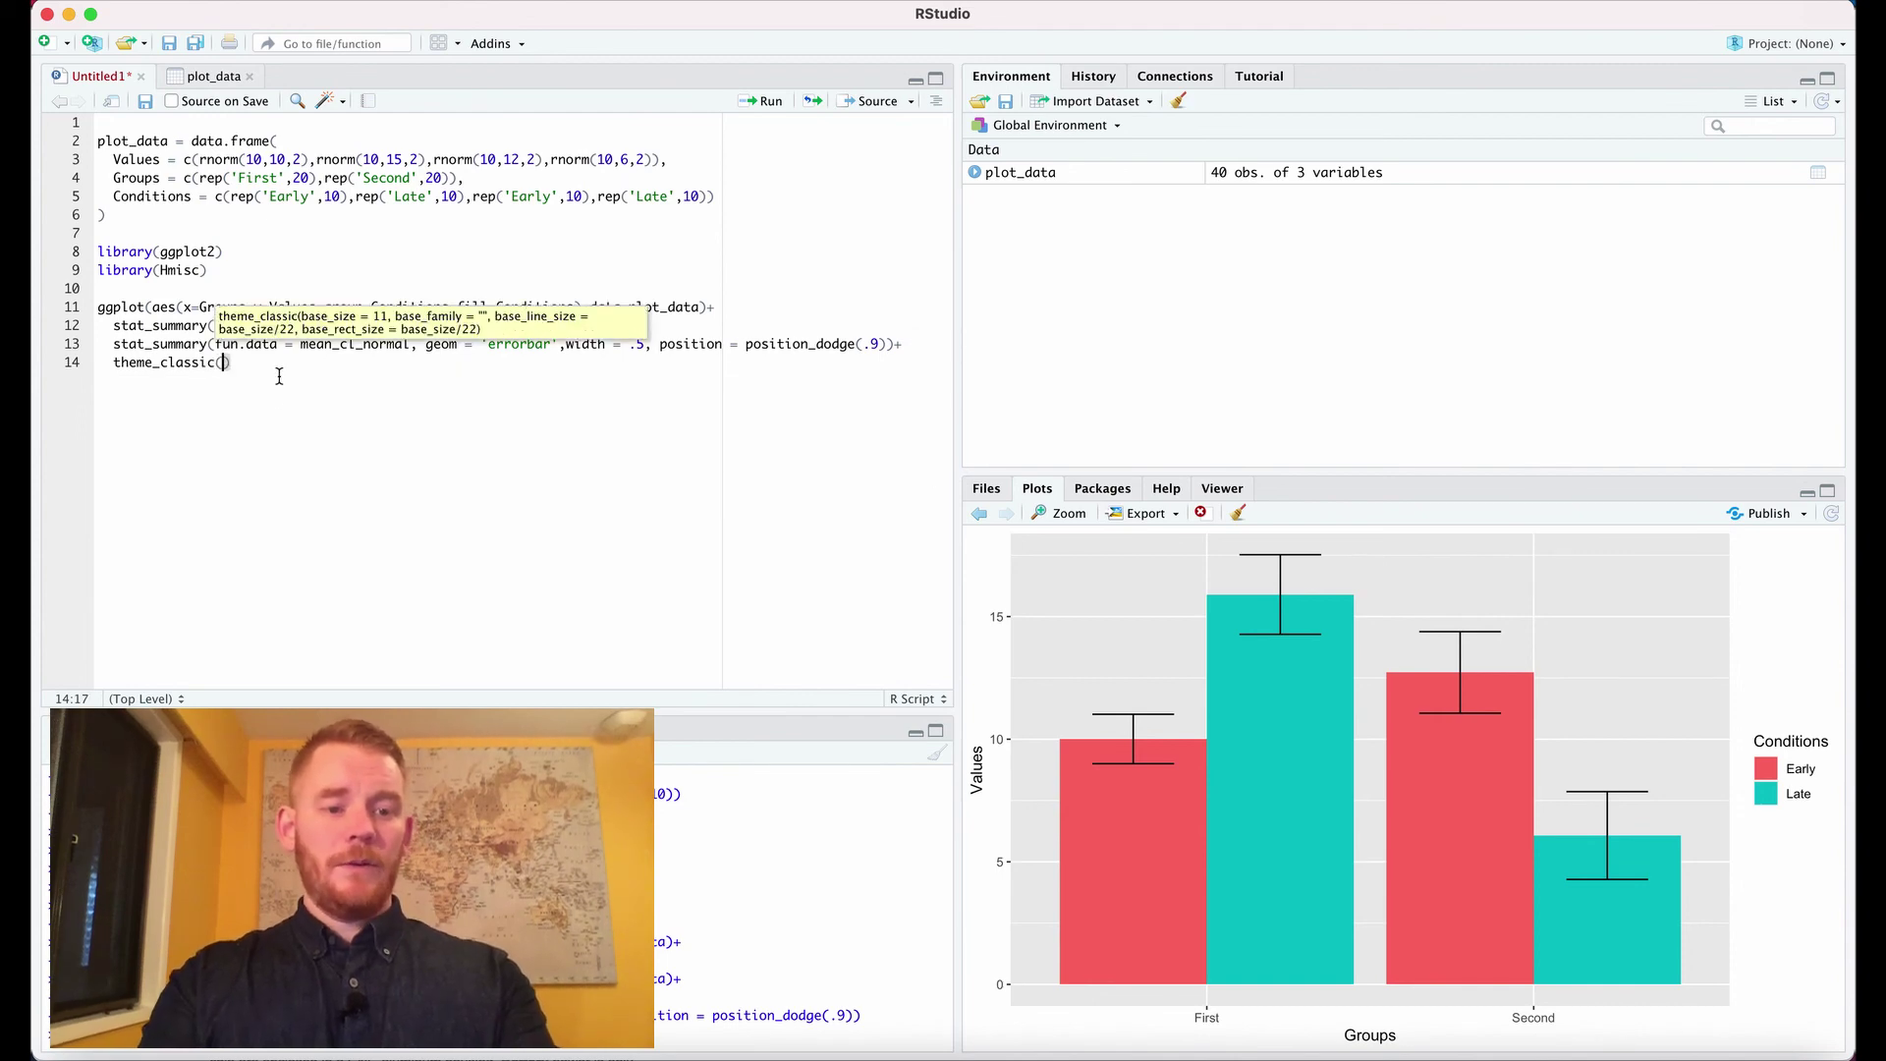
{"action": "left_click", "coordinate": [97, 308], "text": "shift"}
{"action": "key", "text": "ctrl+Return"}
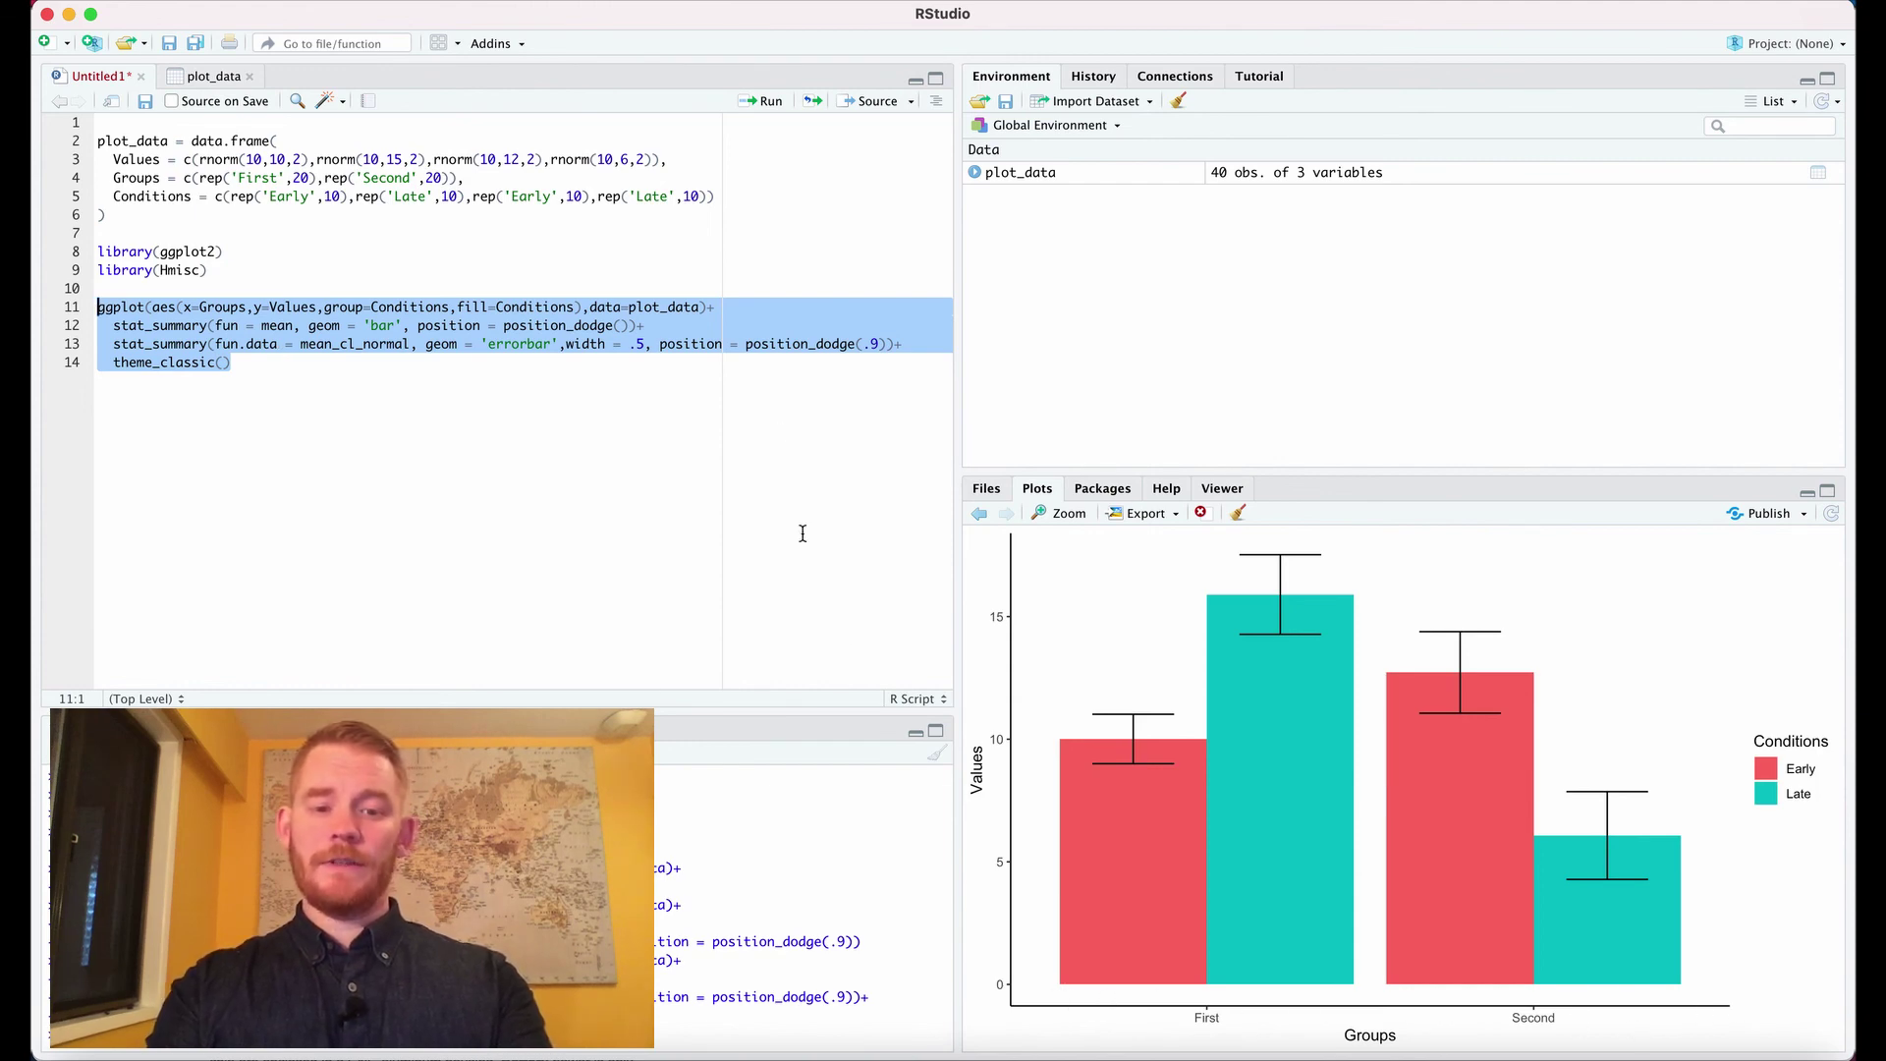
{"action": "left_click", "coordinate": [922, 343]}
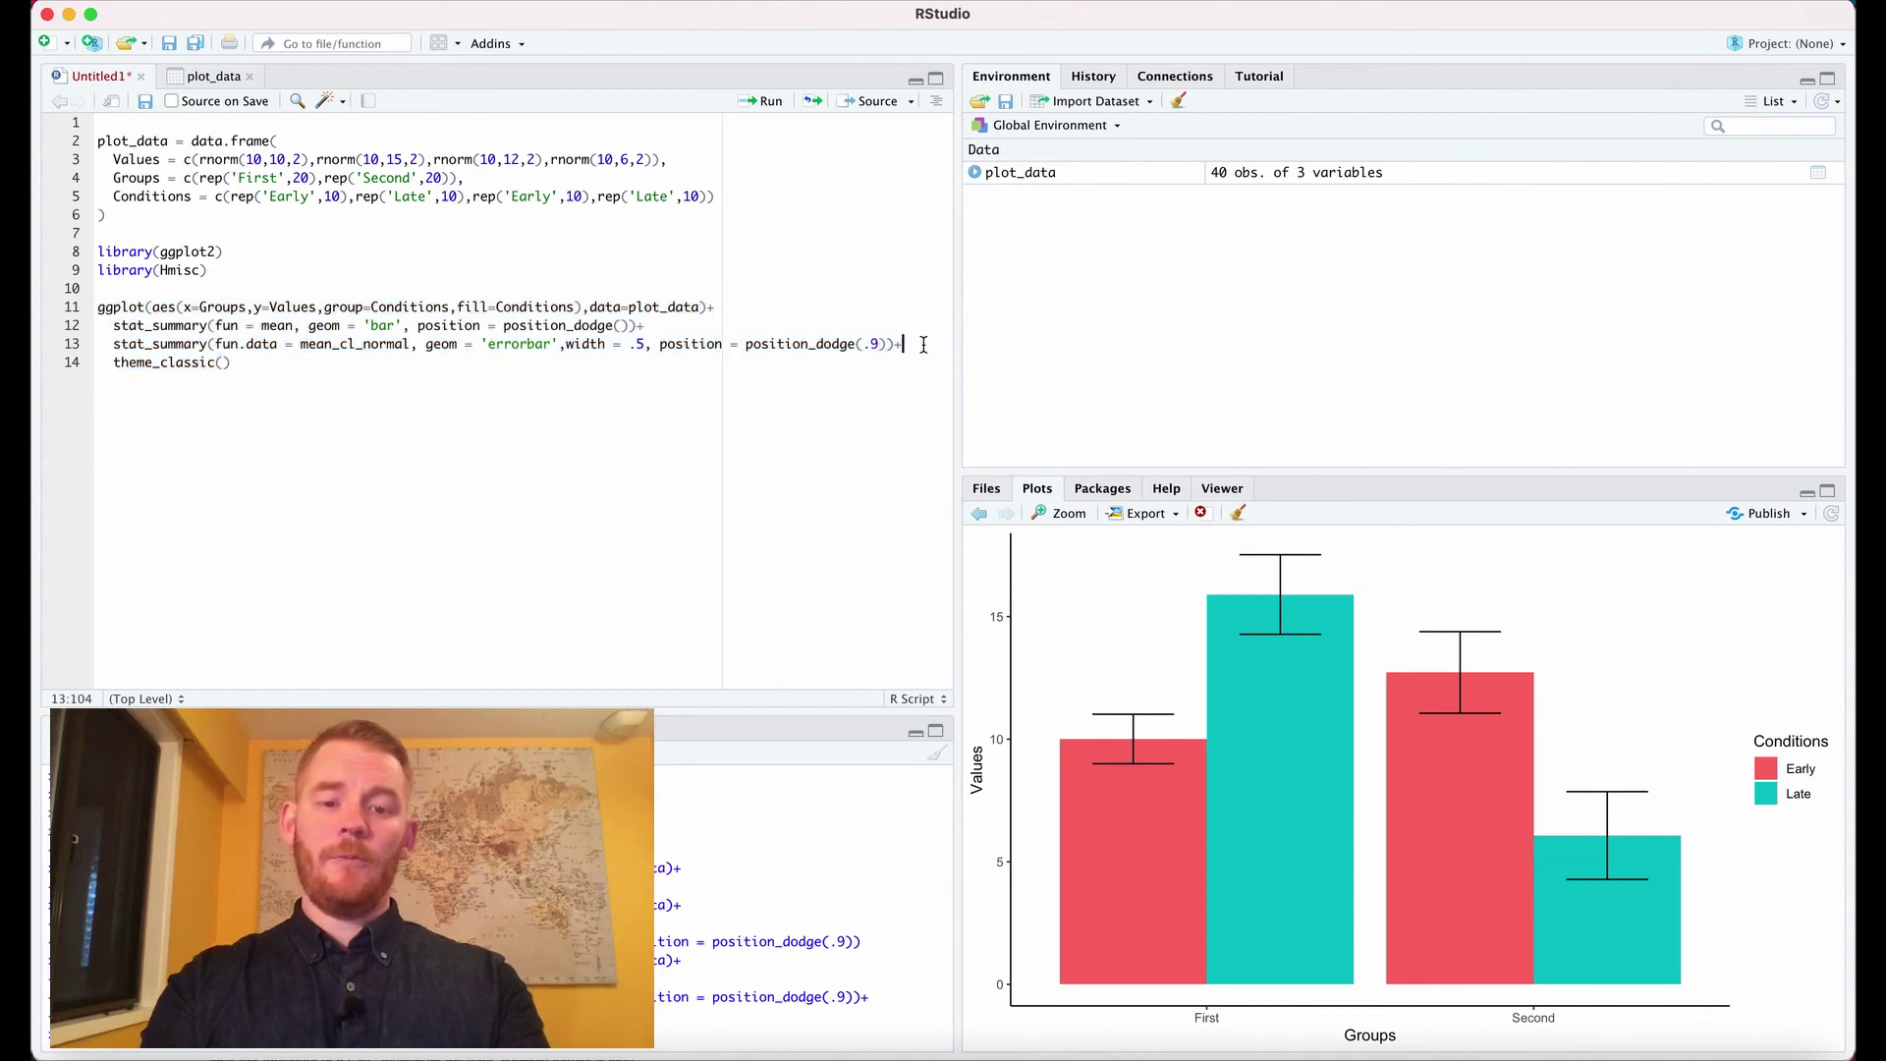
Add scale_y_continuous(expand=c(0,0))+ before theme_classic() and rerun lines 11–15 so bars touch the x-axis
{"action": "key", "text": "Return"}
{"action": "type", "text": "scale_"}
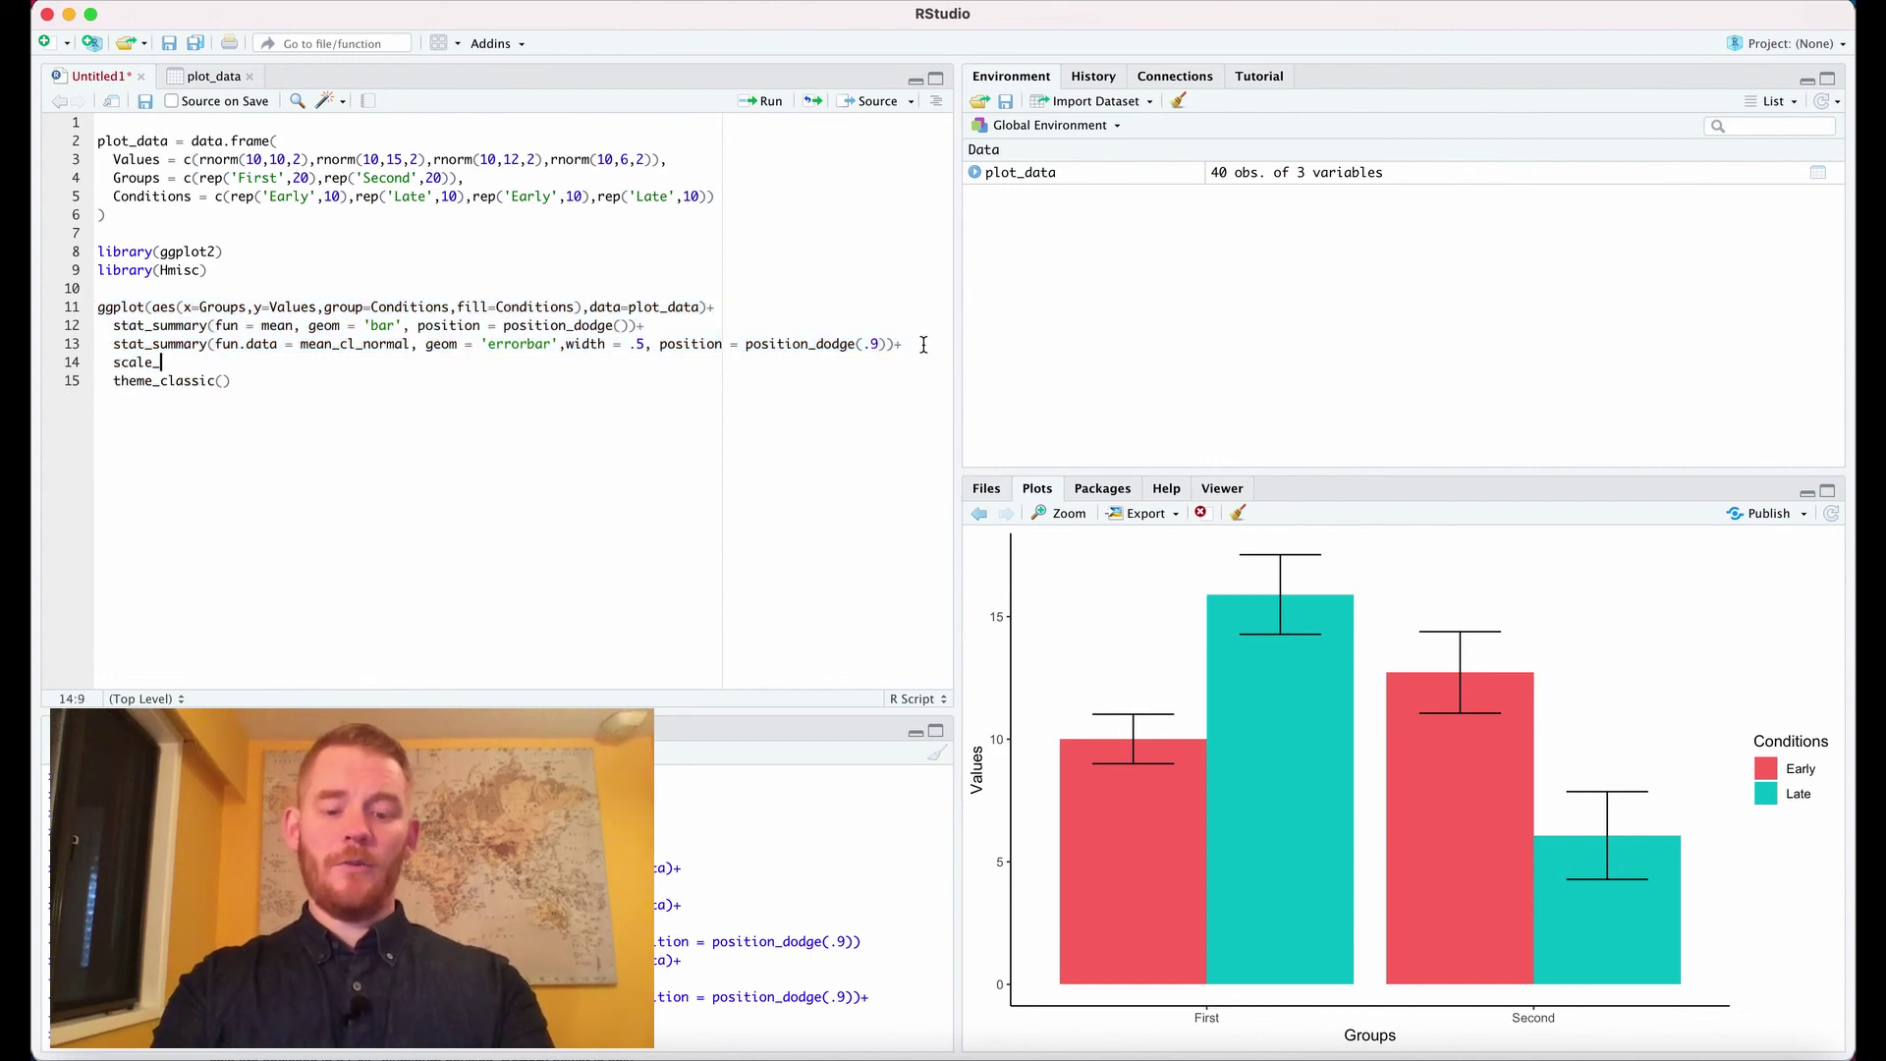
{"action": "type", "text": "y_"}
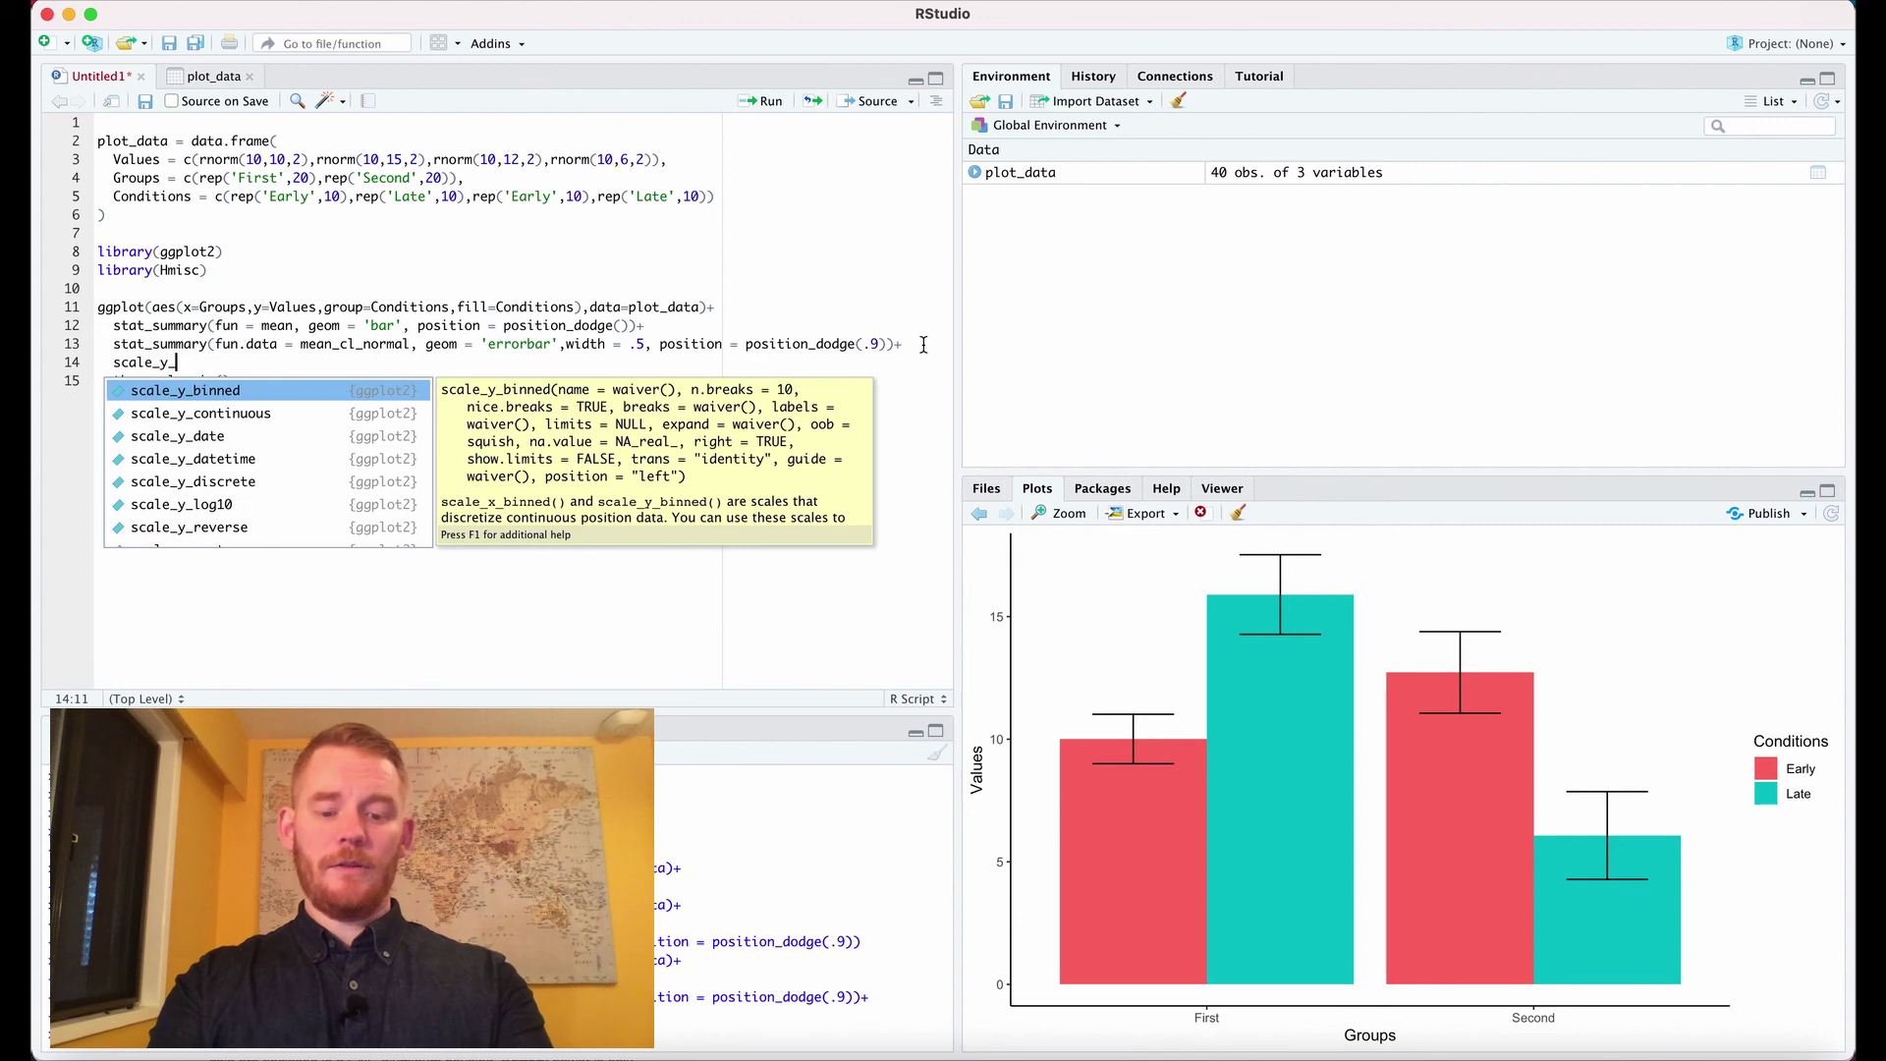
{"action": "type", "text": "conti"}
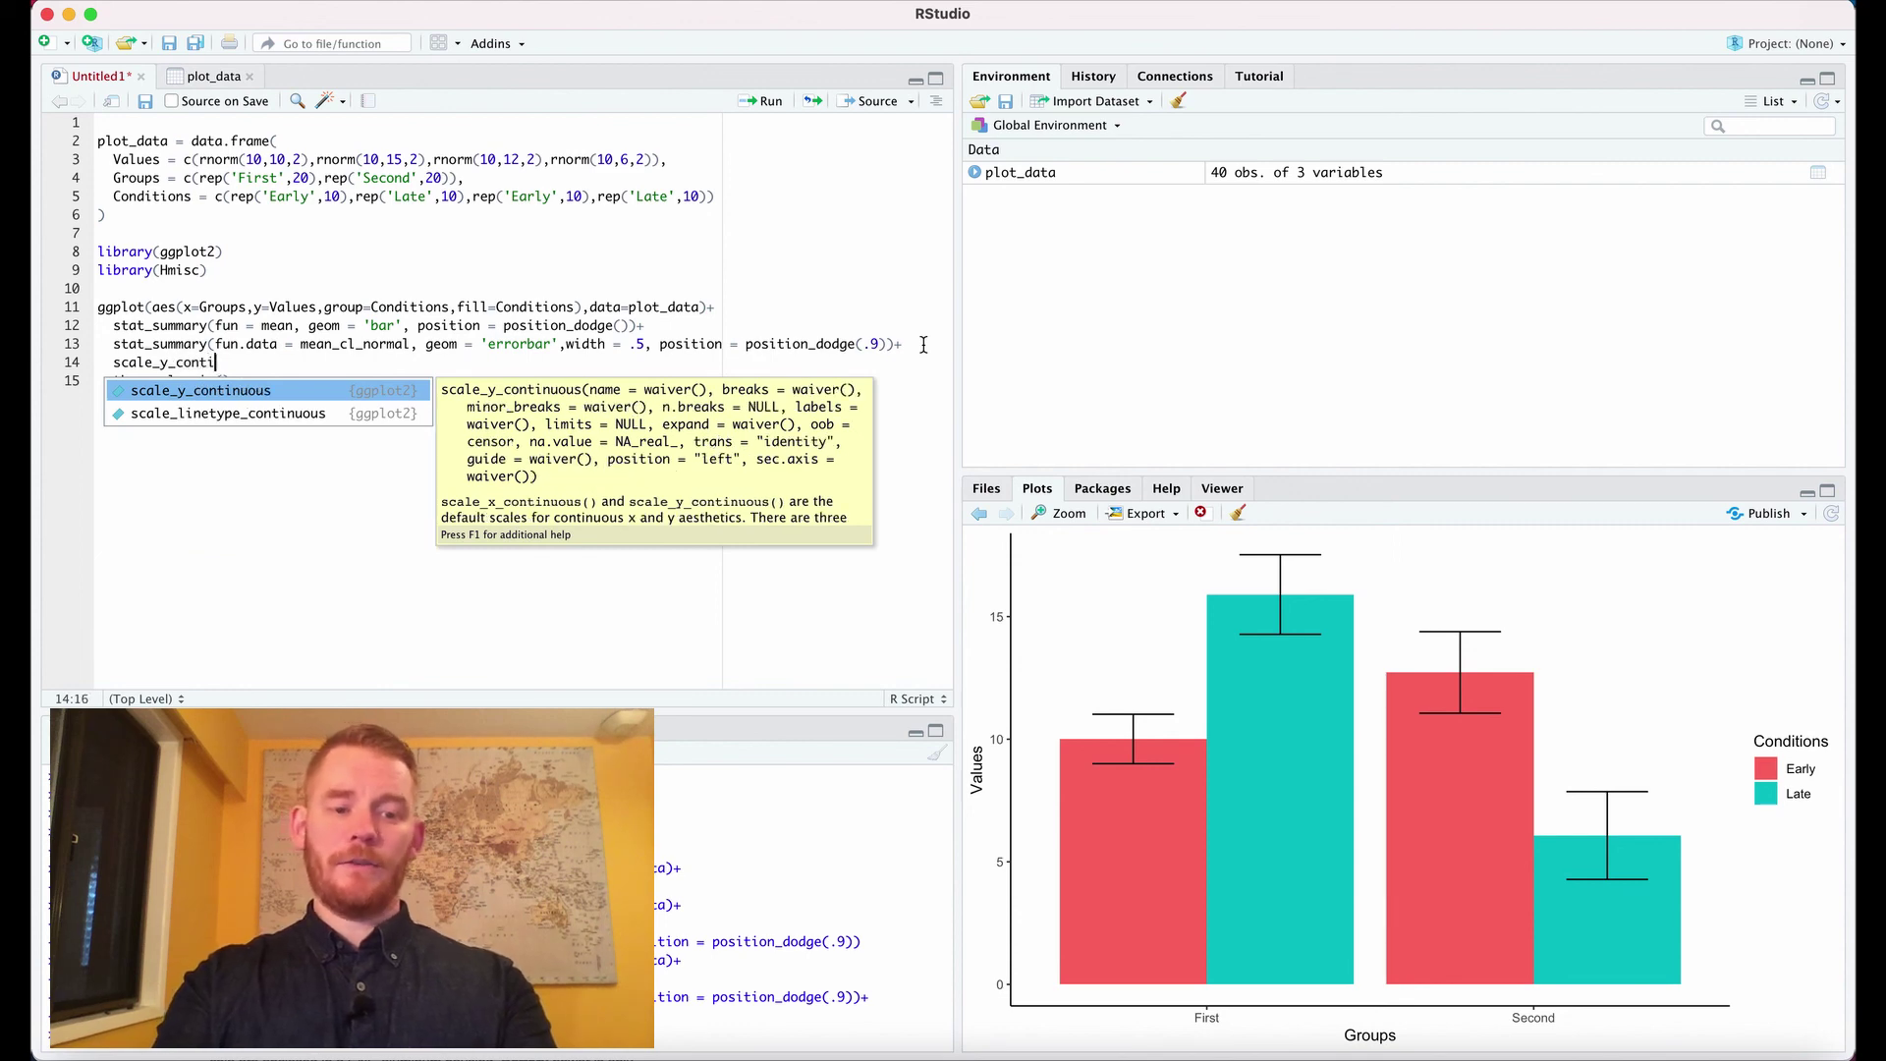
{"action": "type", "text": "nuous("}
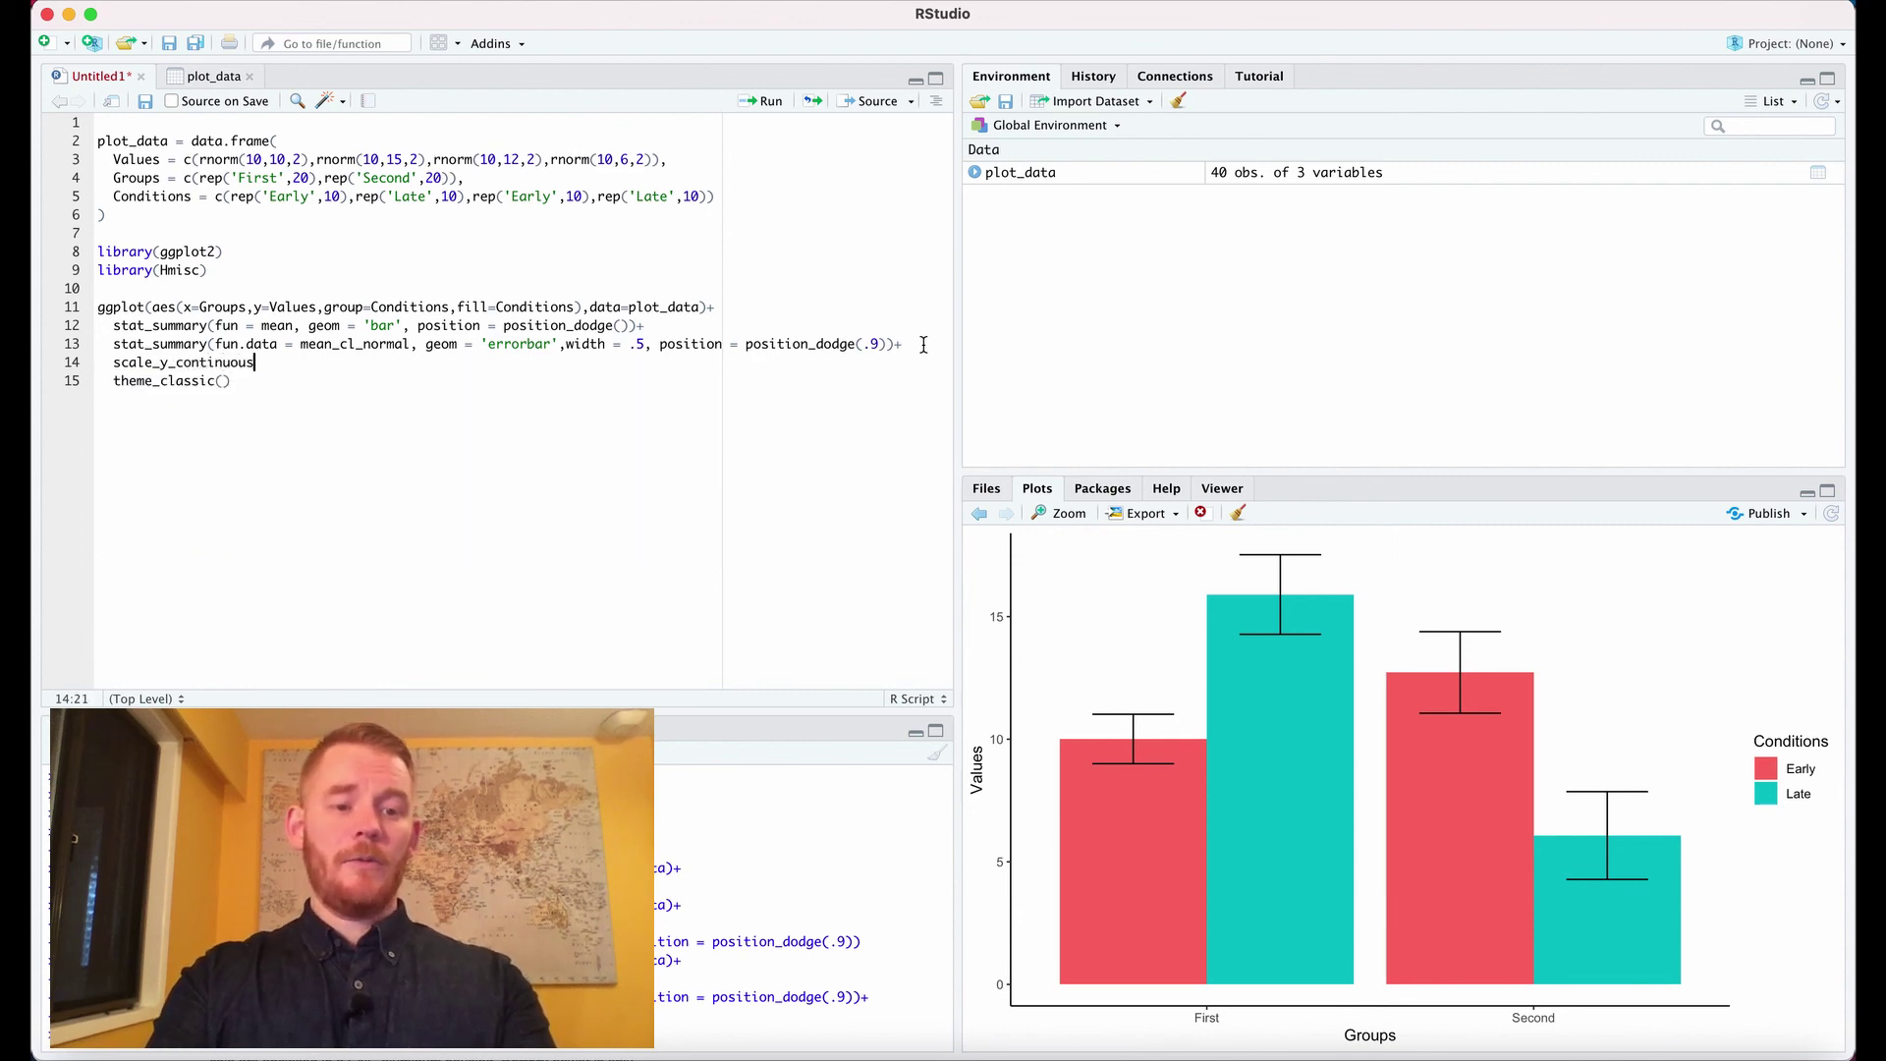
{"action": "type", "text": "expand=c("}
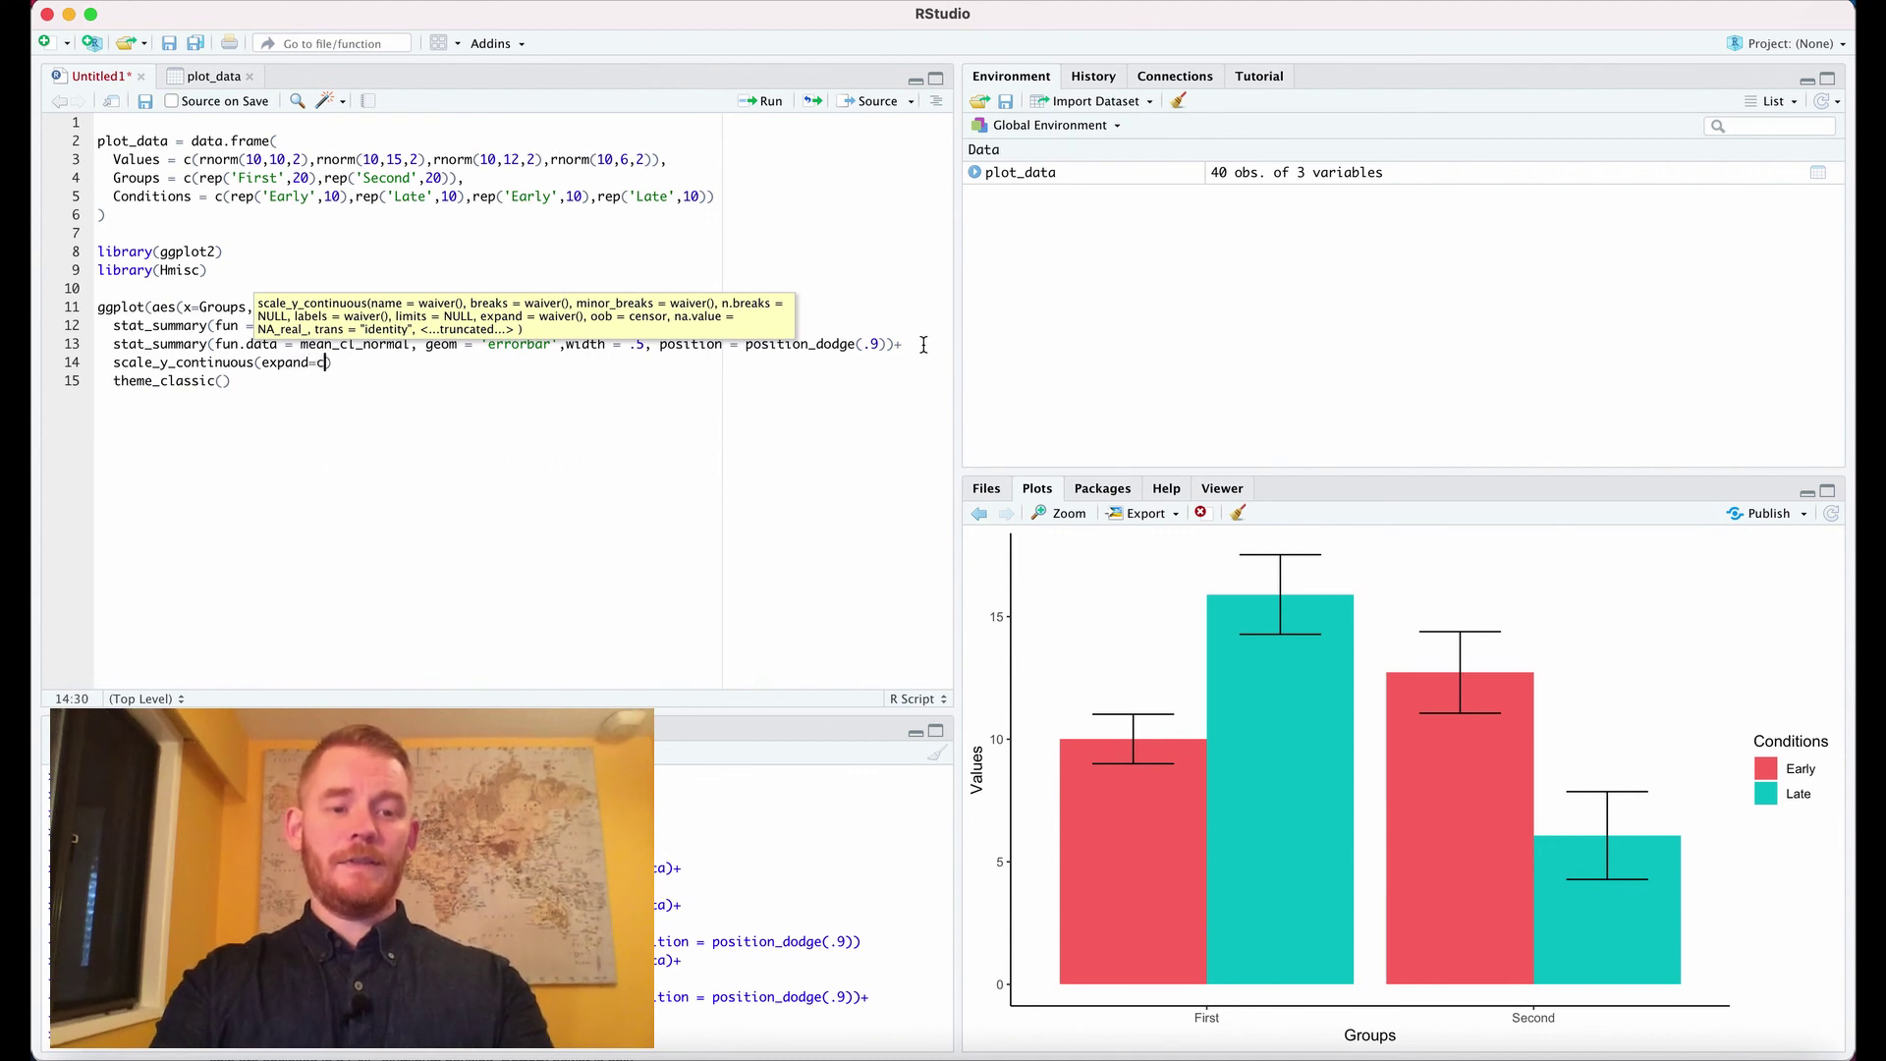
{"action": "type", "text": "0,0"}
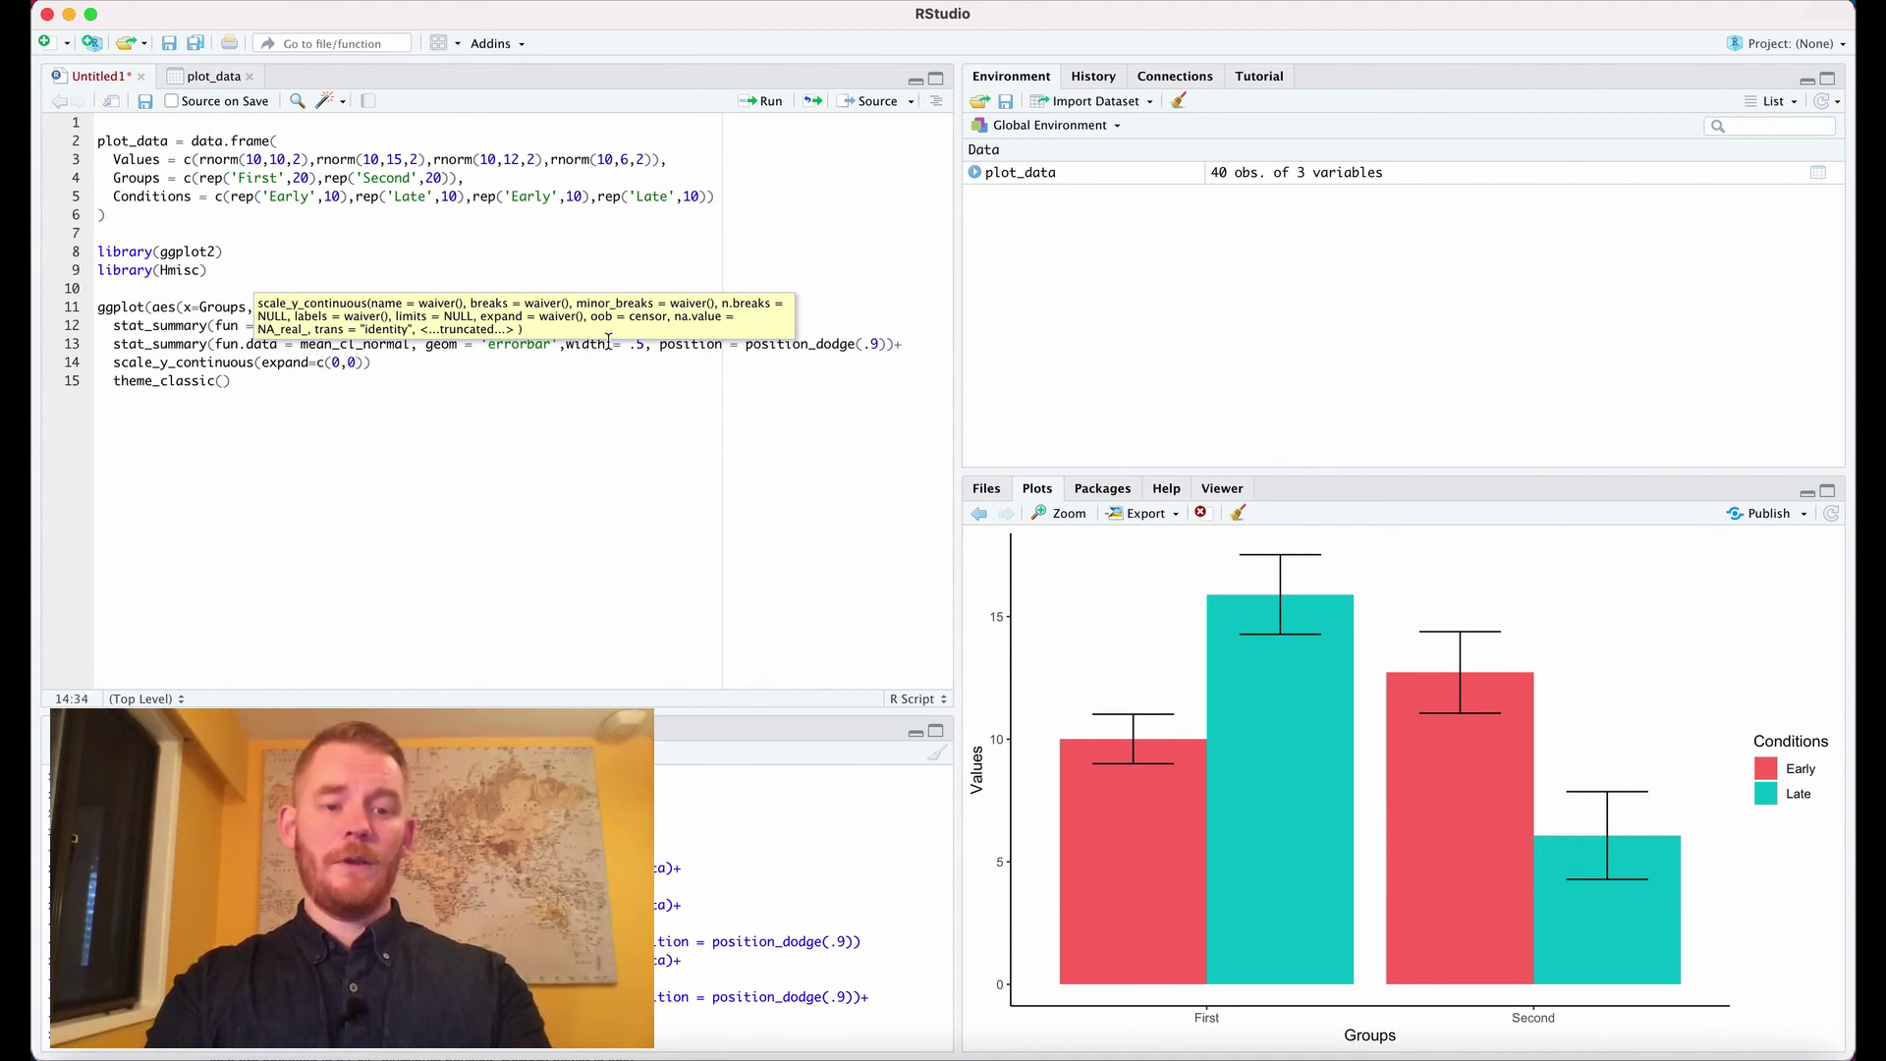
{"action": "key", "text": "Right"}
{"action": "key", "text": "Right"}
{"action": "type", "text": "+"}
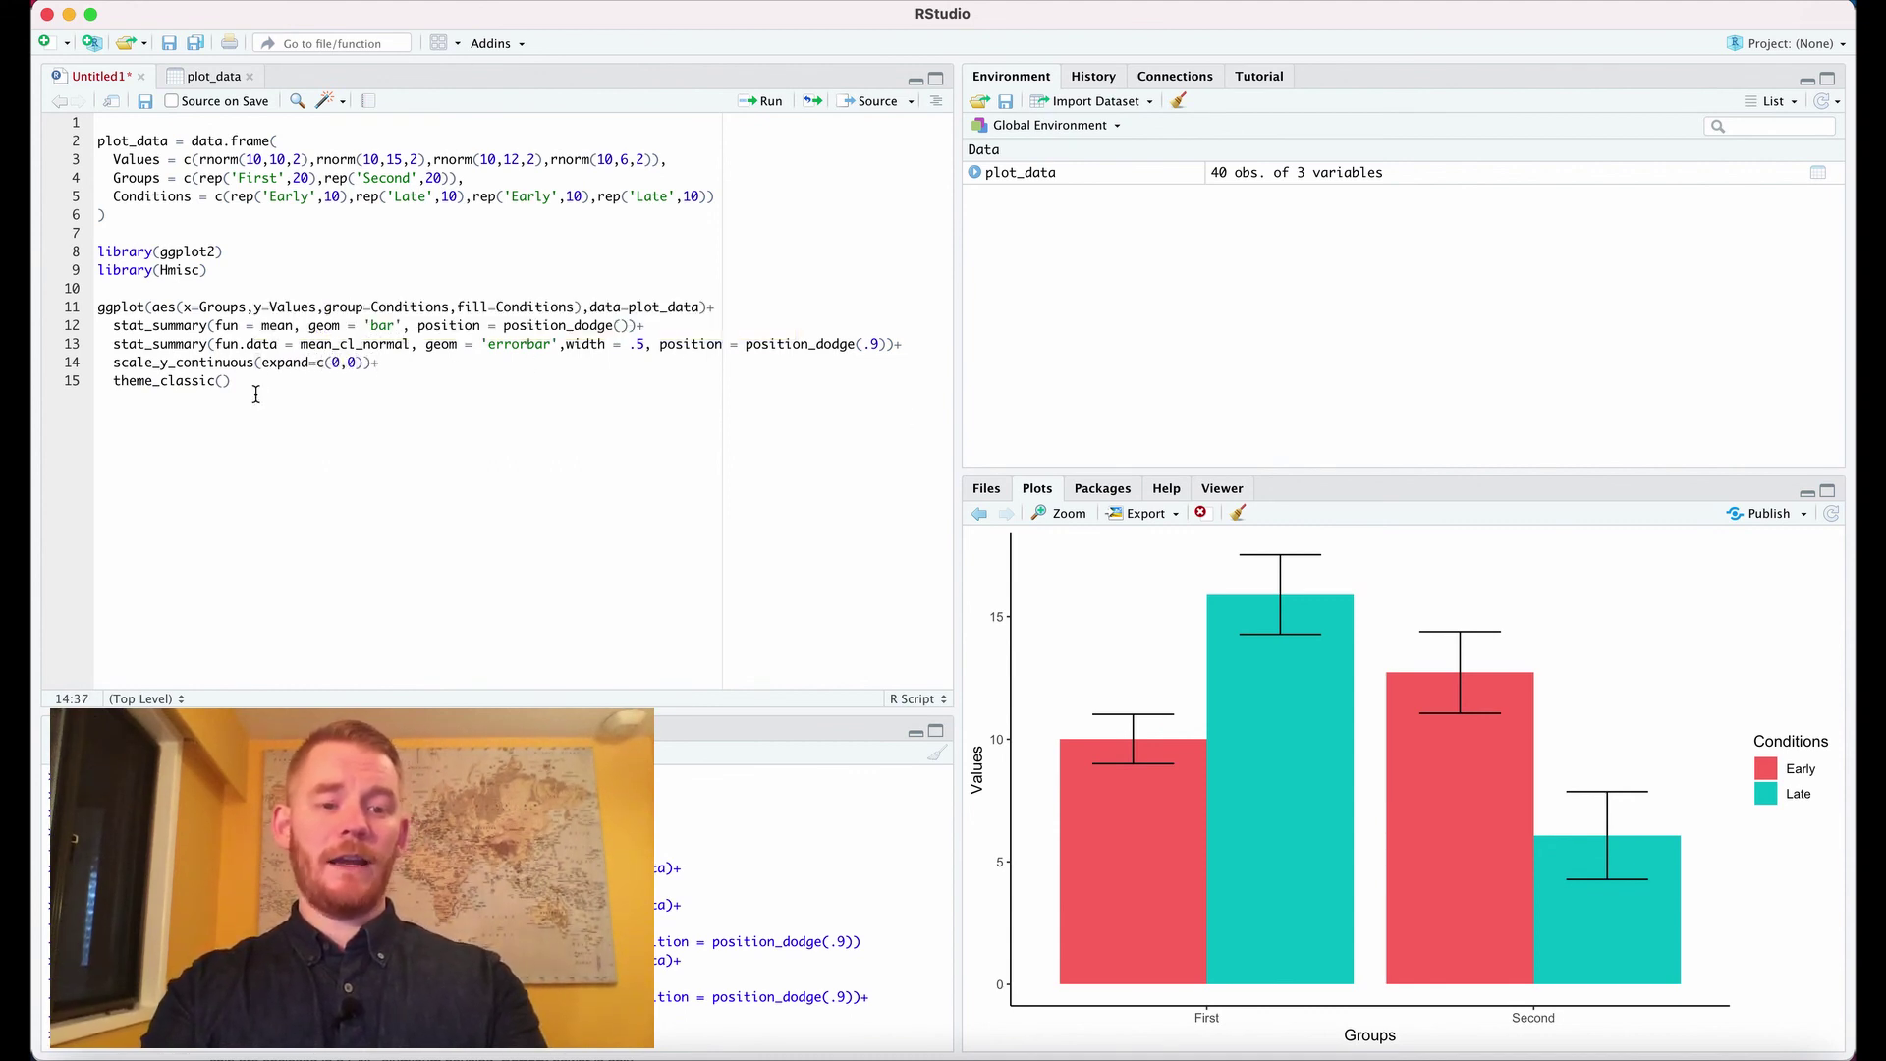
{"action": "left_click_drag", "start_coordinate": [232, 381], "coordinate": [72, 307]}
{"action": "key", "text": "ctrl+Return"}
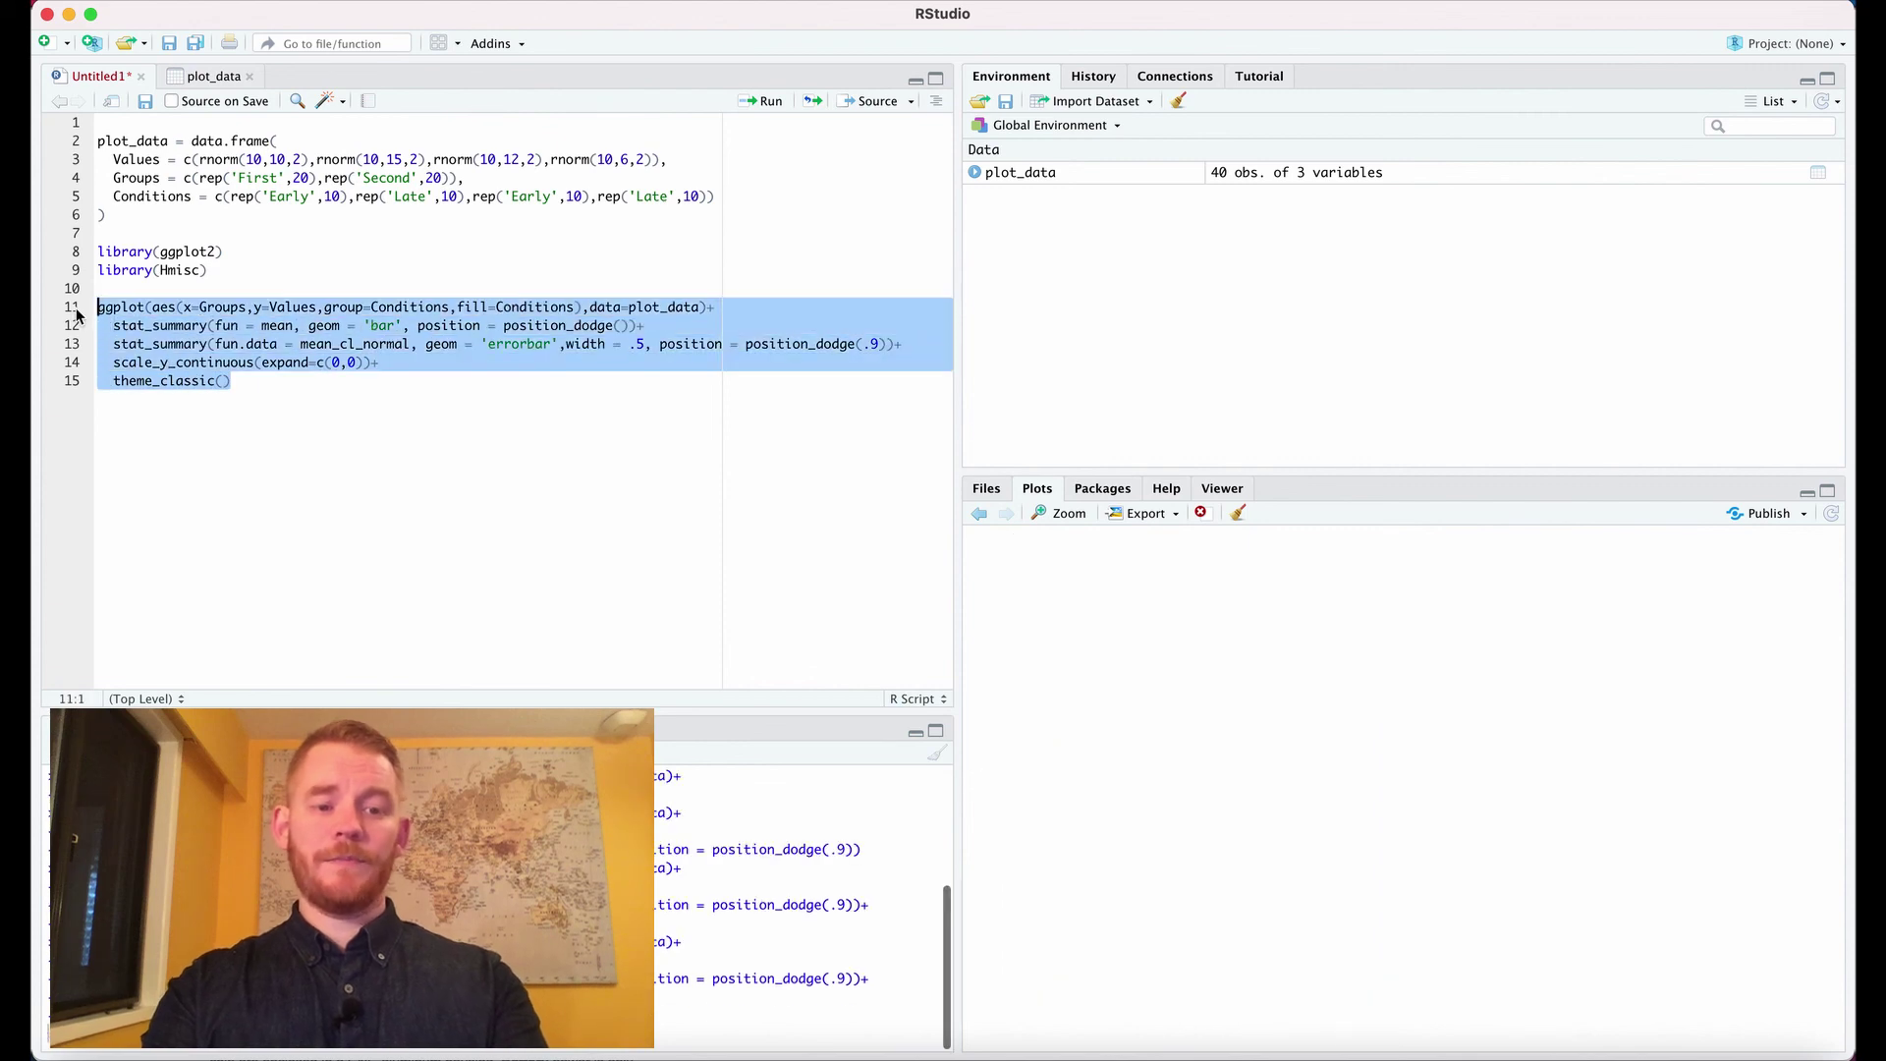